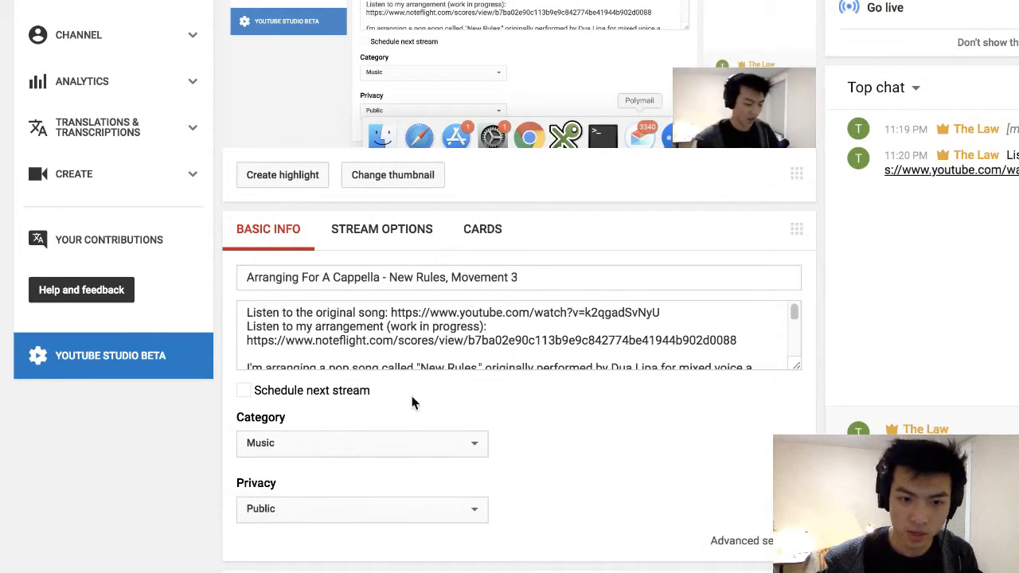
- Copy the arrangement line and its noteflight.com link from the stream description and post them in the live chat
triple_click(468, 340)
click(469, 340)
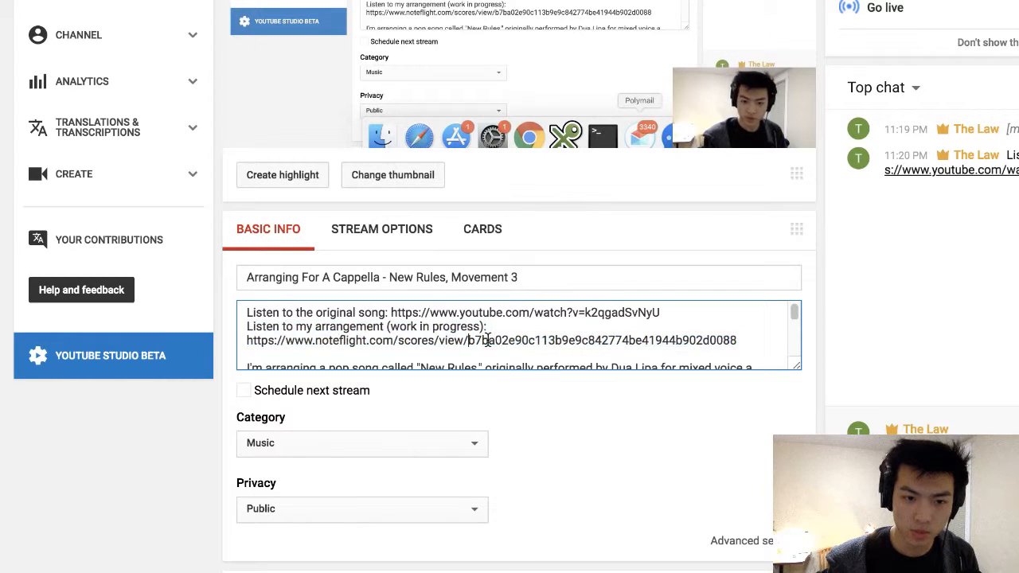
drag(744, 335, 226, 333)
key(super+c)
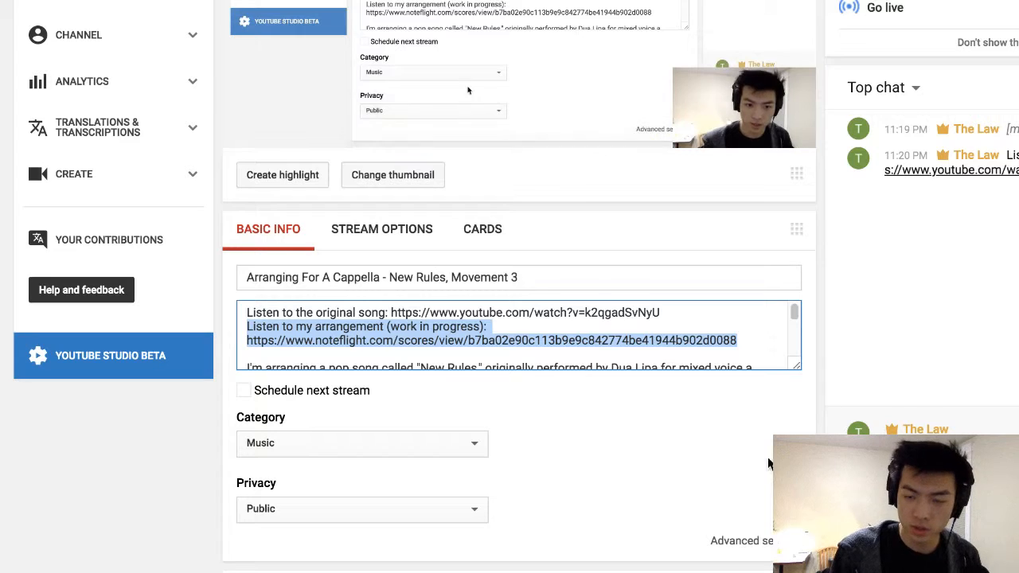
click(924, 451)
key(super+v)
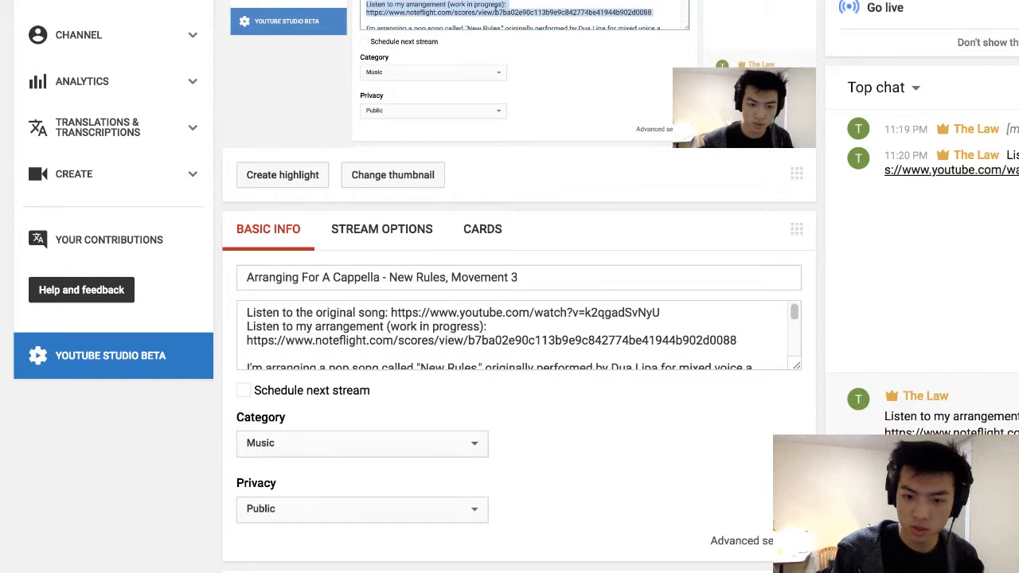
key(Return)
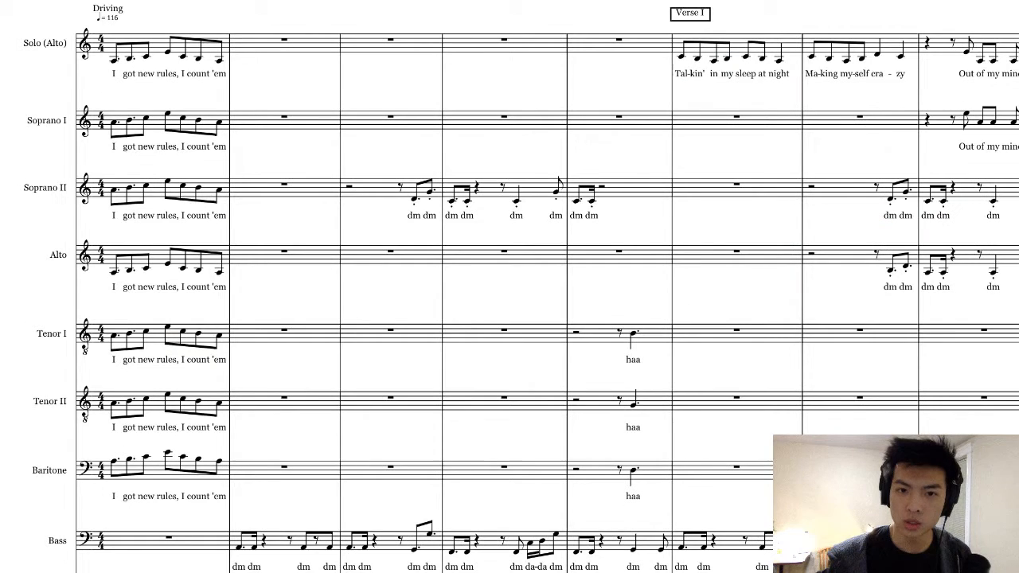
- Switch to Evernote to review the Parts (Music) checklist, and return to the score
mouse_move(509, 572)
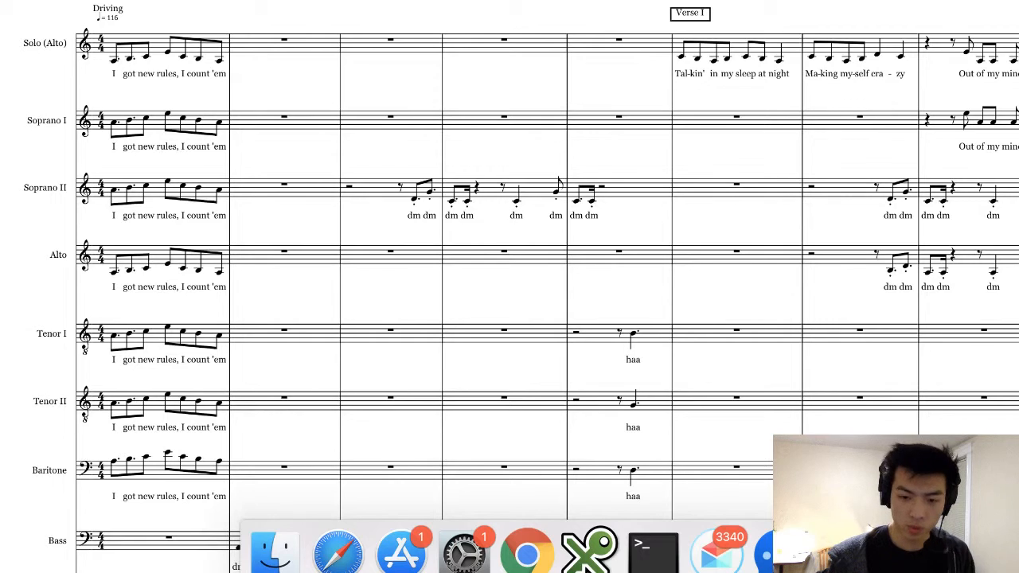
click(844, 554)
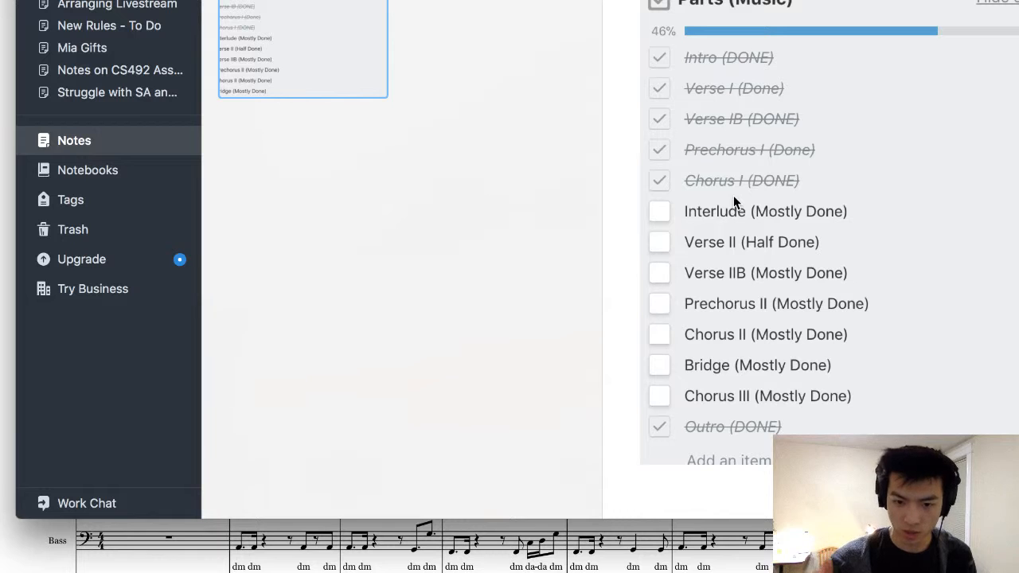
click(646, 553)
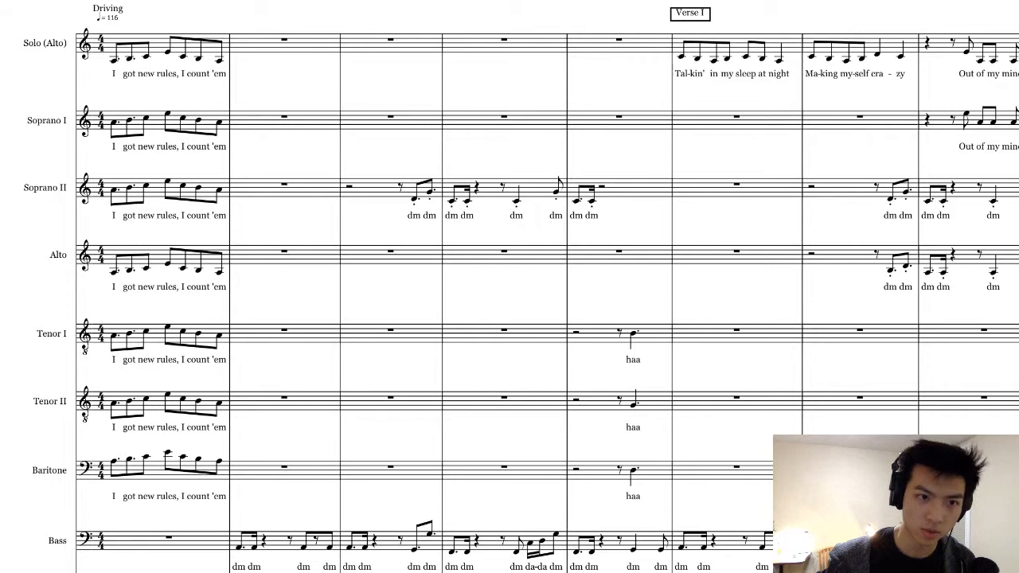
- Play the arrangement up to the Interlude, and replay the passage from measure 35
key(space)
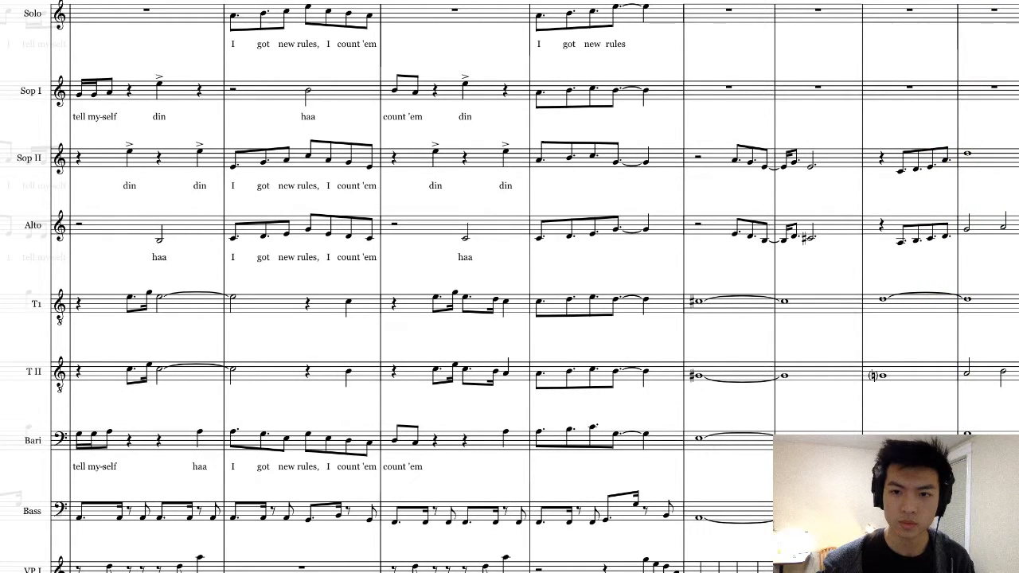
scroll(819, 96, up, 1)
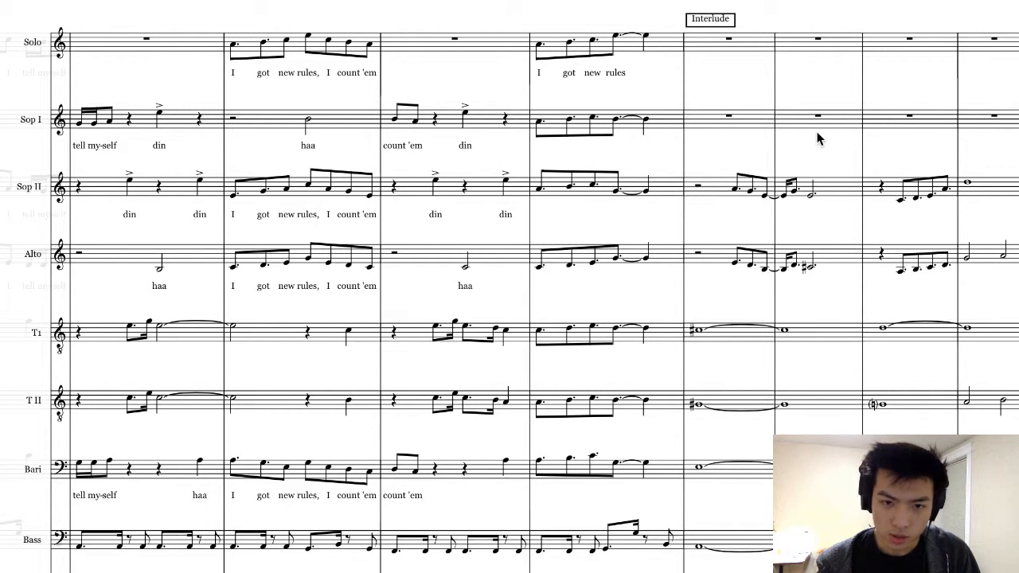
click(406, 46)
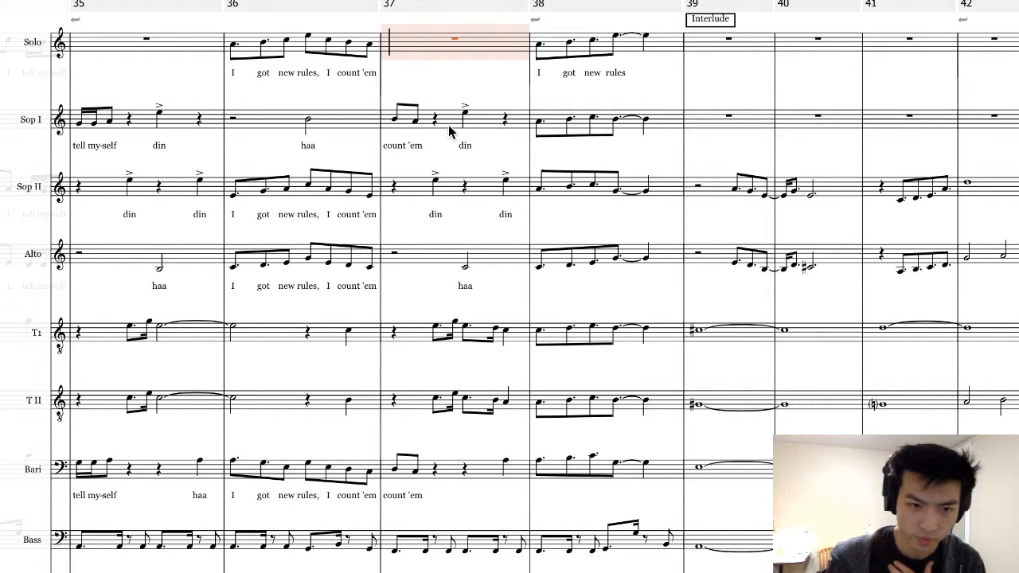
click(176, 48)
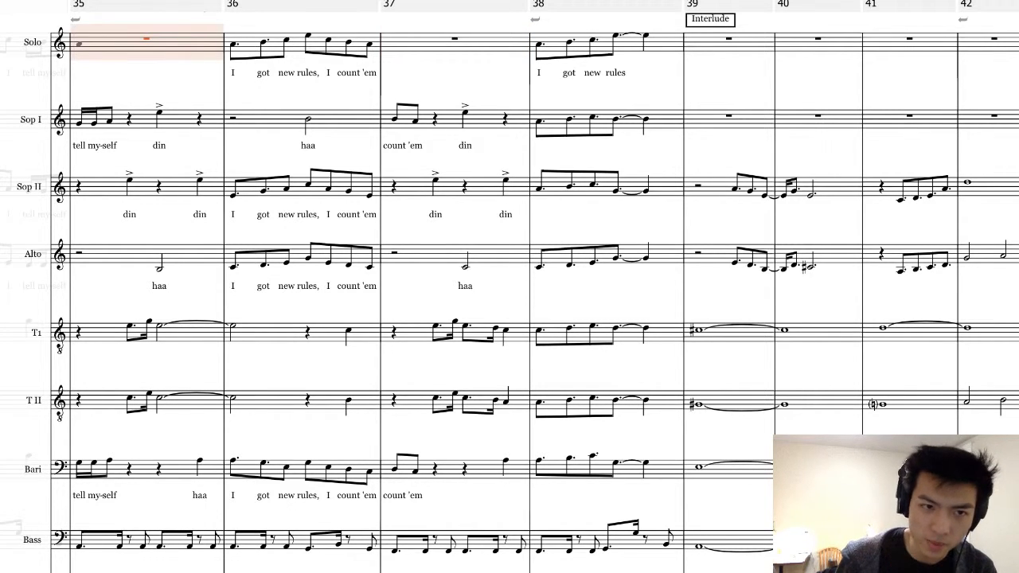
key(space)
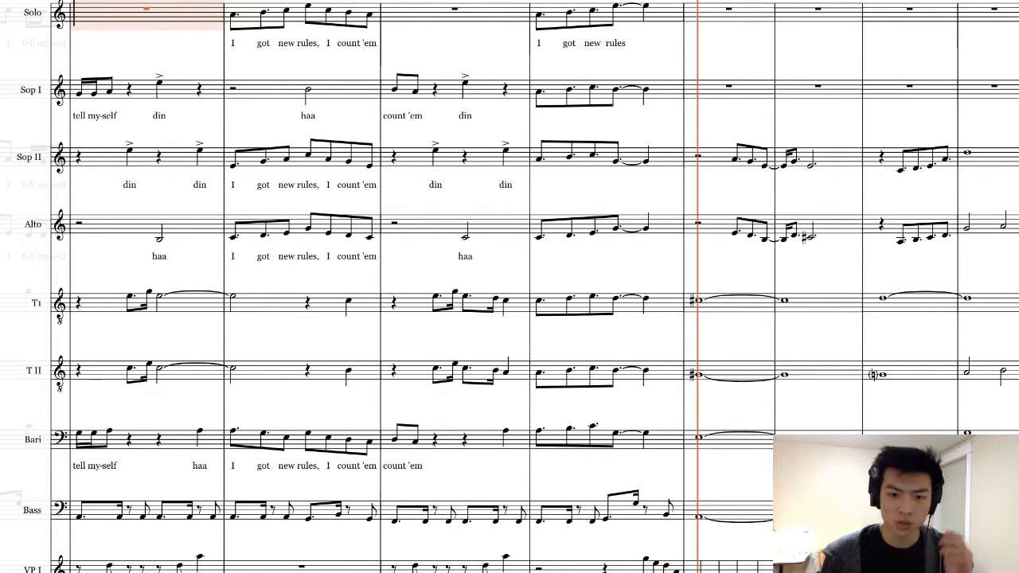
key(space)
scroll(643, 161, up, 1)
scroll(661, 187, up, 1)
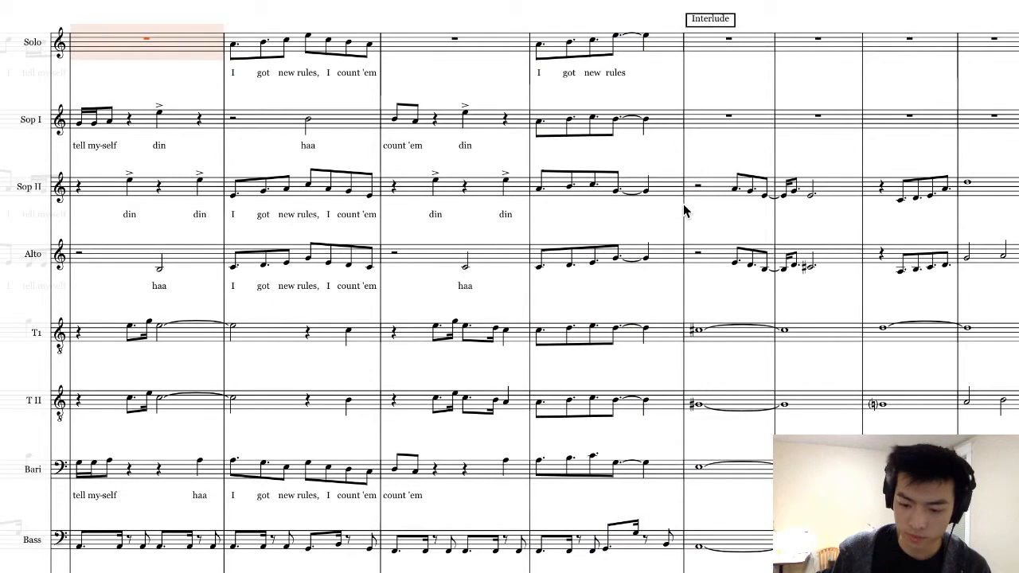
- Examine the Tenor 1 and Soprano II lines in the Interlude against the soprano parts in measure 38
scroll(685, 211, up, 1)
scroll(684, 211, up, 1)
scroll(685, 211, down, 1)
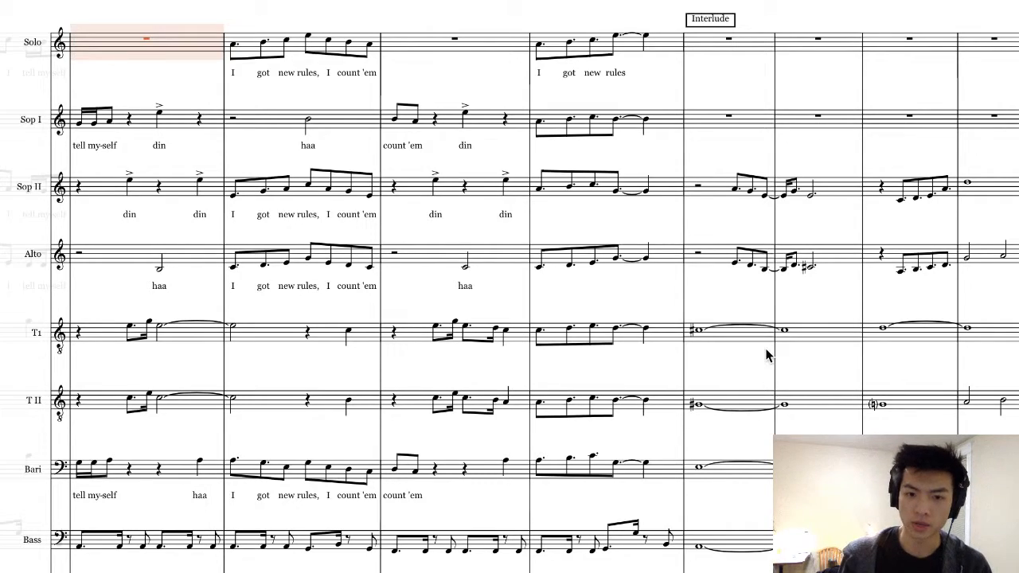
scroll(767, 353, down, 3)
scroll(767, 353, up, 3)
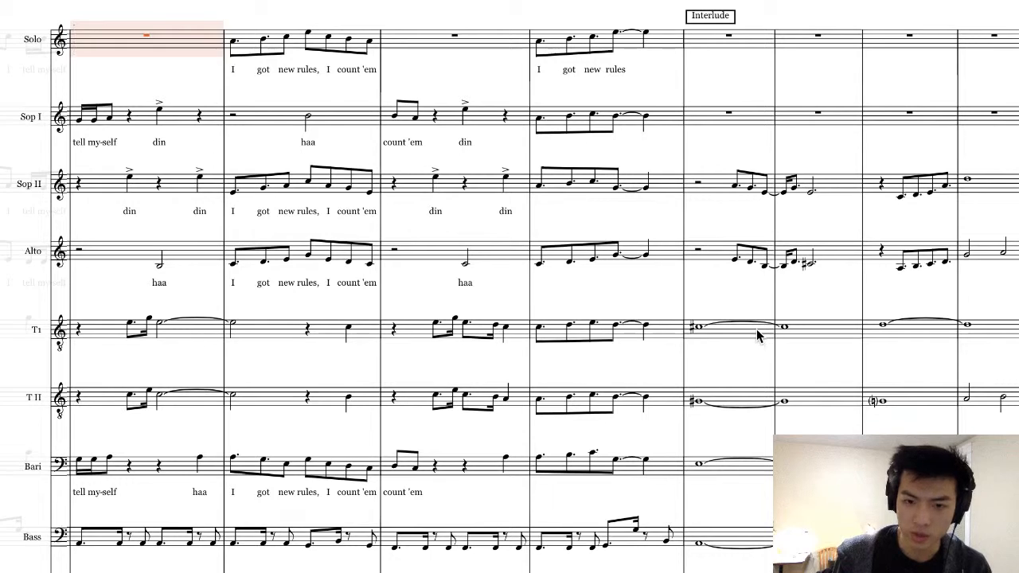
click(760, 333)
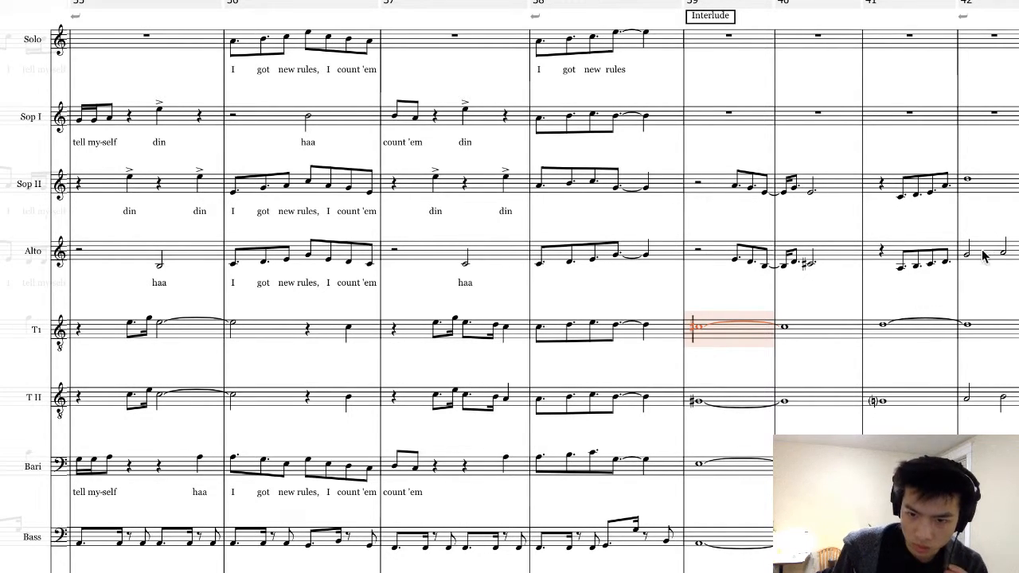
click(872, 191)
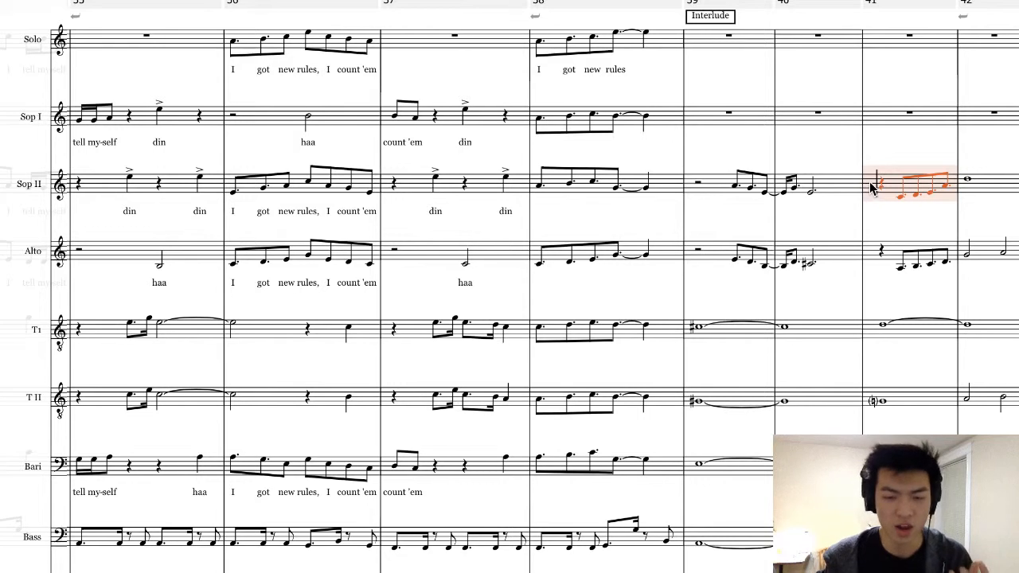
click(637, 189)
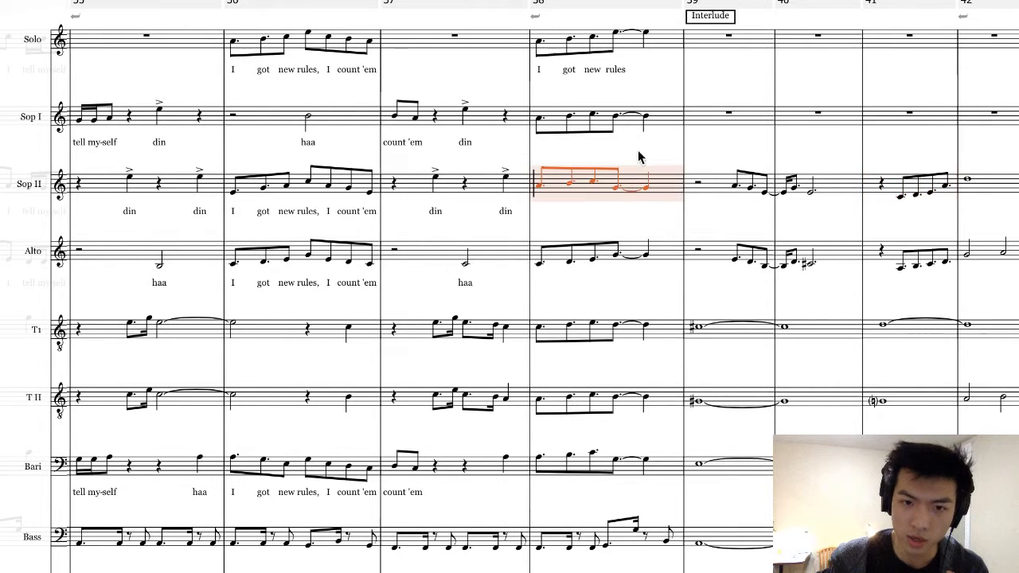
click(637, 123)
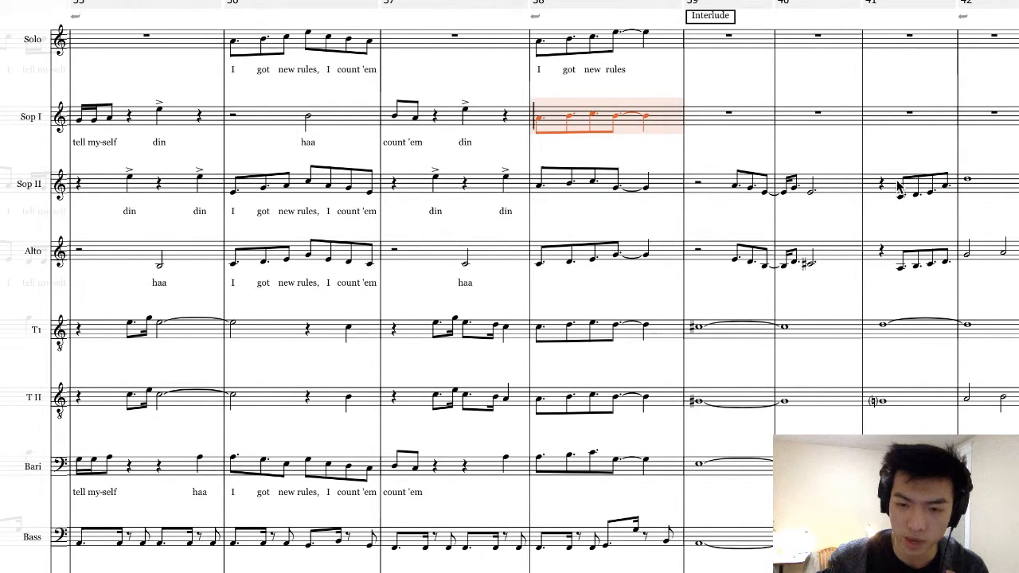
click(876, 191)
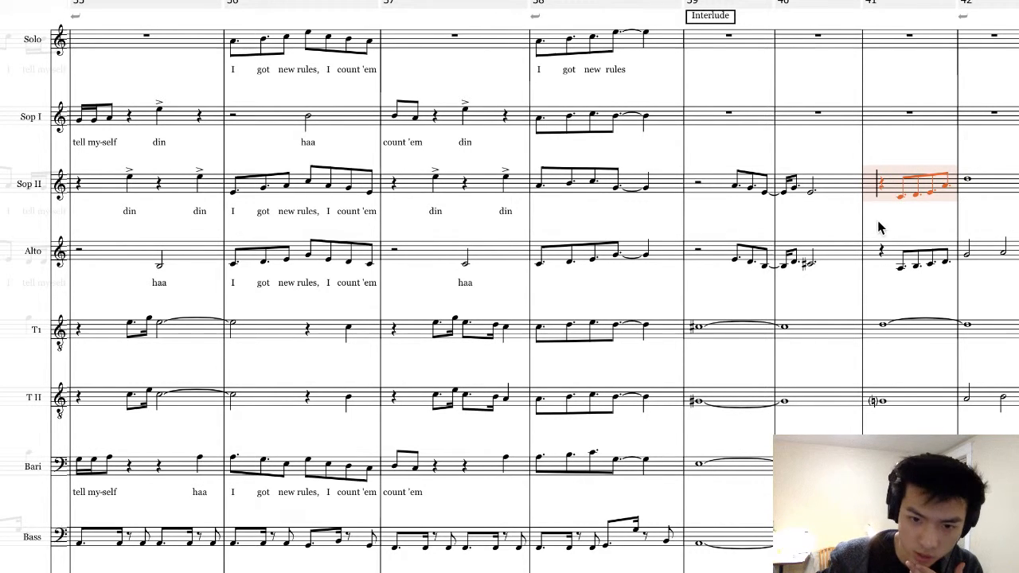
scroll(853, 295, up, 1)
scroll(846, 316, down, 5)
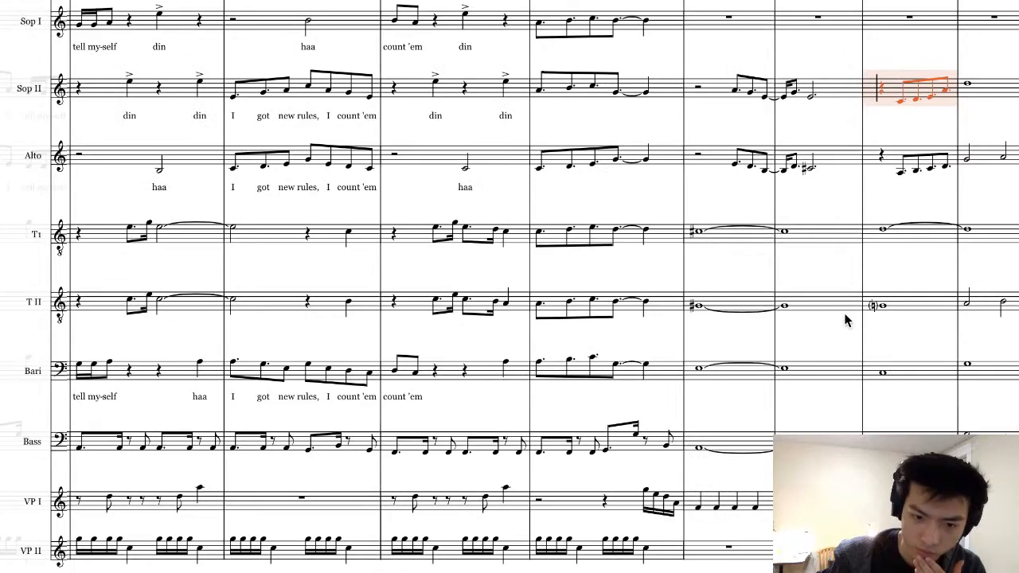
- Play the Interlude from measure 39 and examine the Alto half notes in measure 42
click(767, 466)
scroll(767, 466, up, 2)
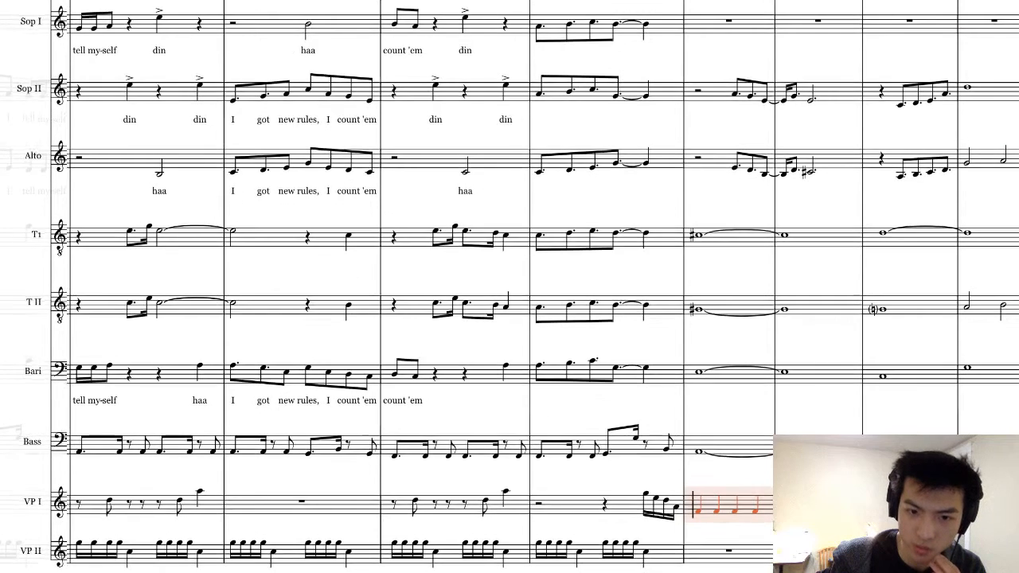
key(space)
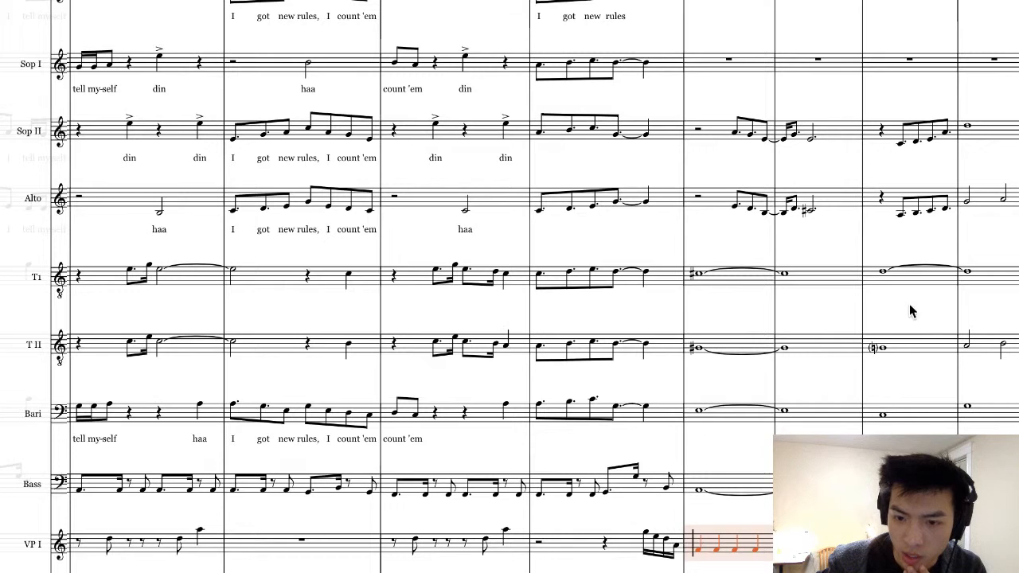
click(996, 204)
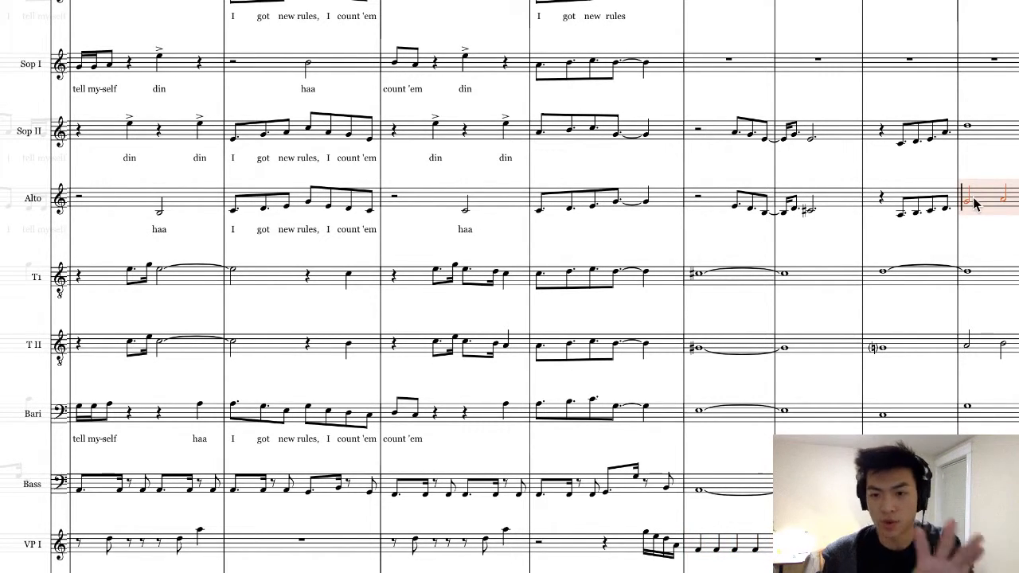
scroll(979, 231, up, 2)
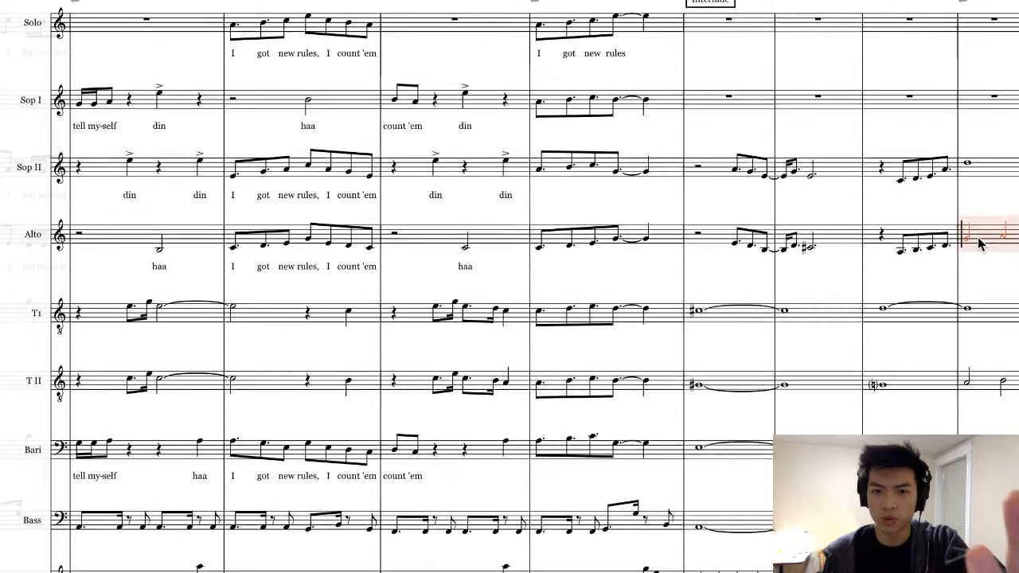
scroll(978, 242, down, 1)
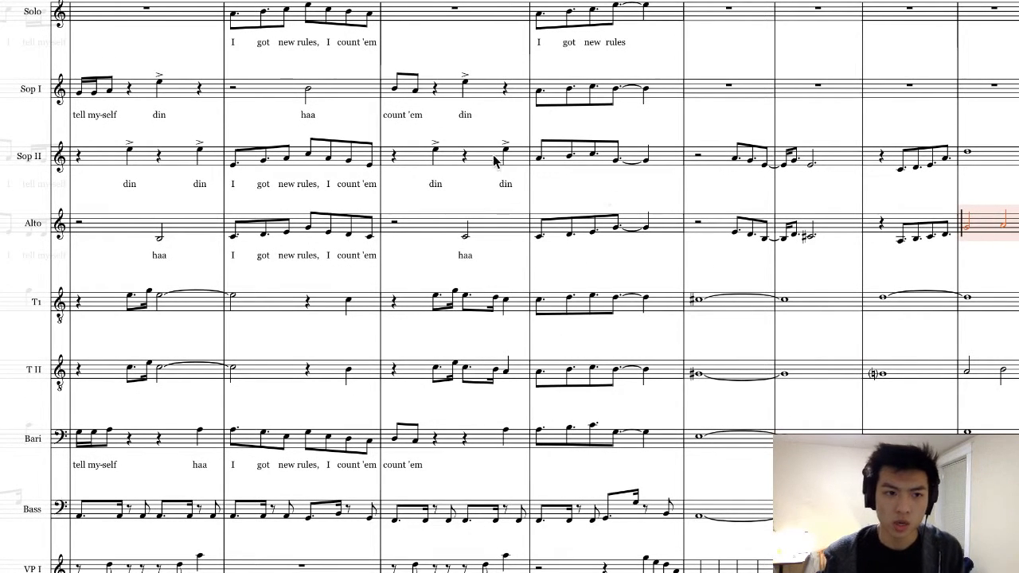
- Replay the score from measure 35 and inspect the Tenor II whole note in measure 41
click(126, 18)
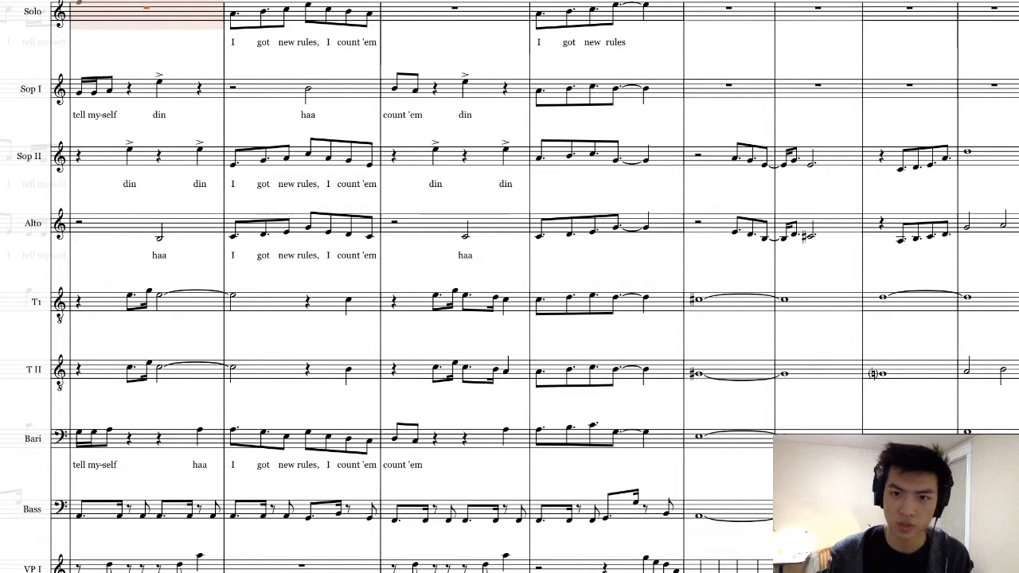
key(space)
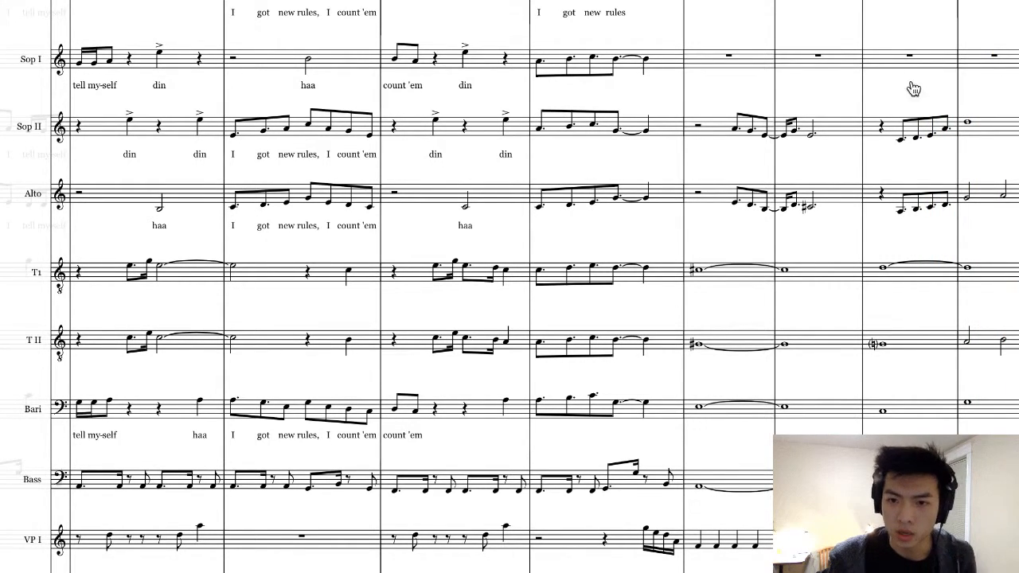
scroll(993, 201, up, 1)
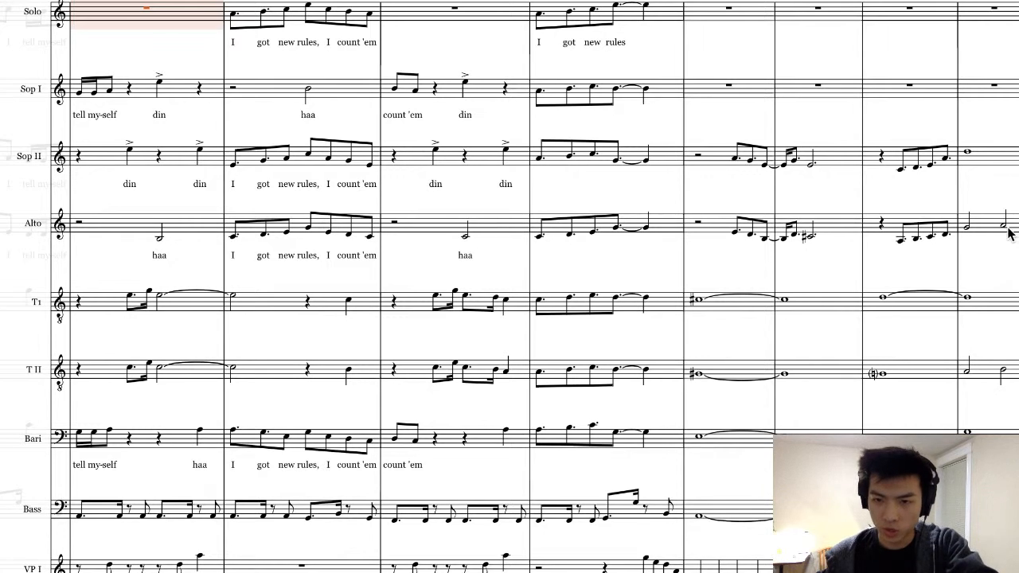
click(892, 370)
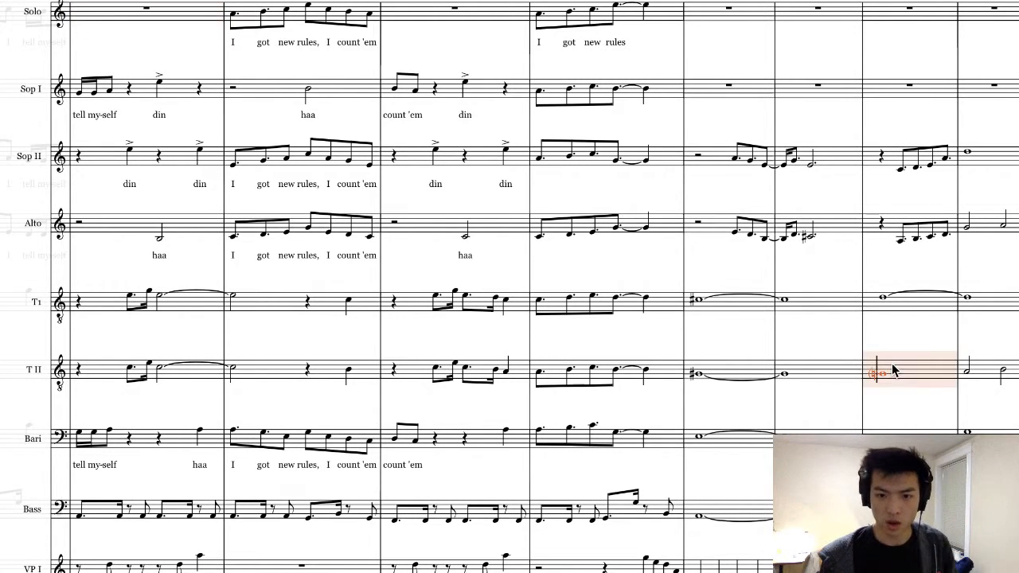
click(882, 373)
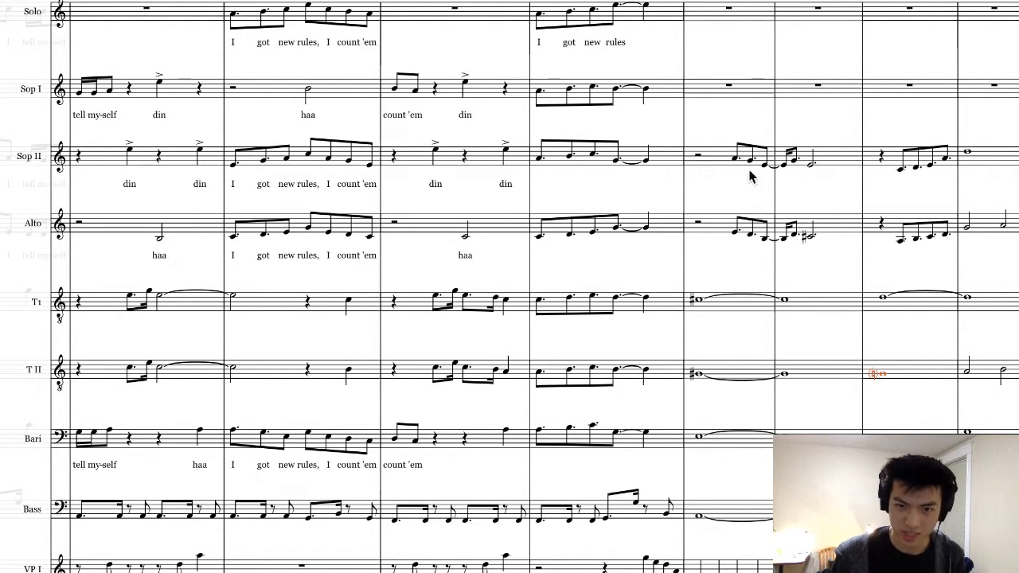
scroll(742, 191, up, 1)
scroll(741, 190, up, 3)
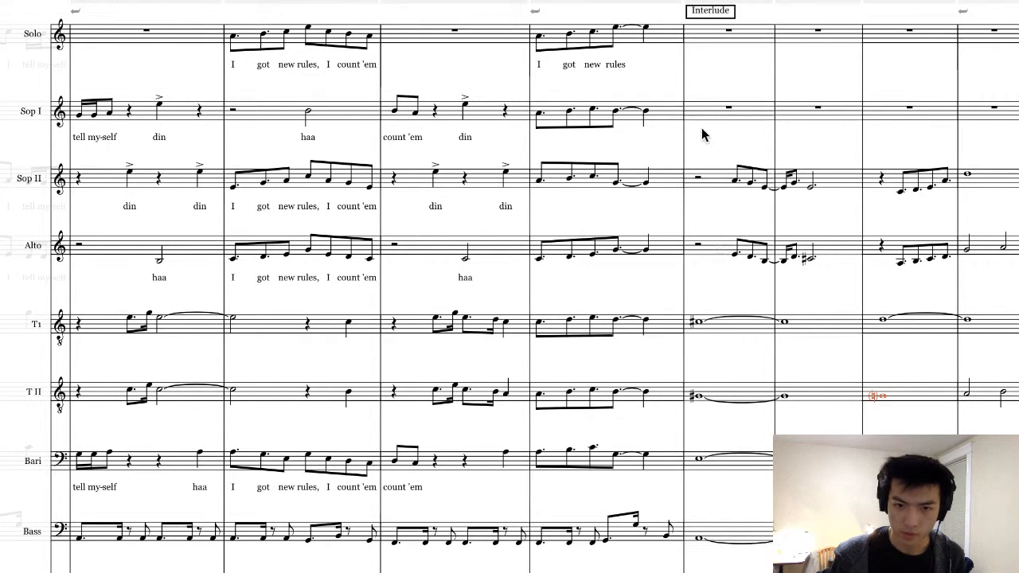
- Add a p dynamic under the Tenor 1 whole note in measure 39, at the start of the Interlude
click(730, 332)
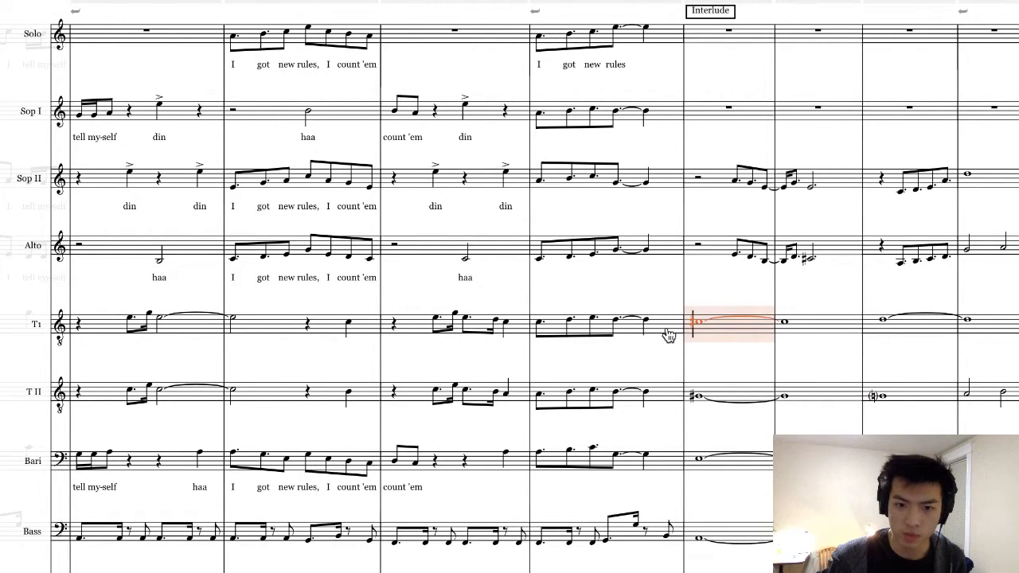
key(l)
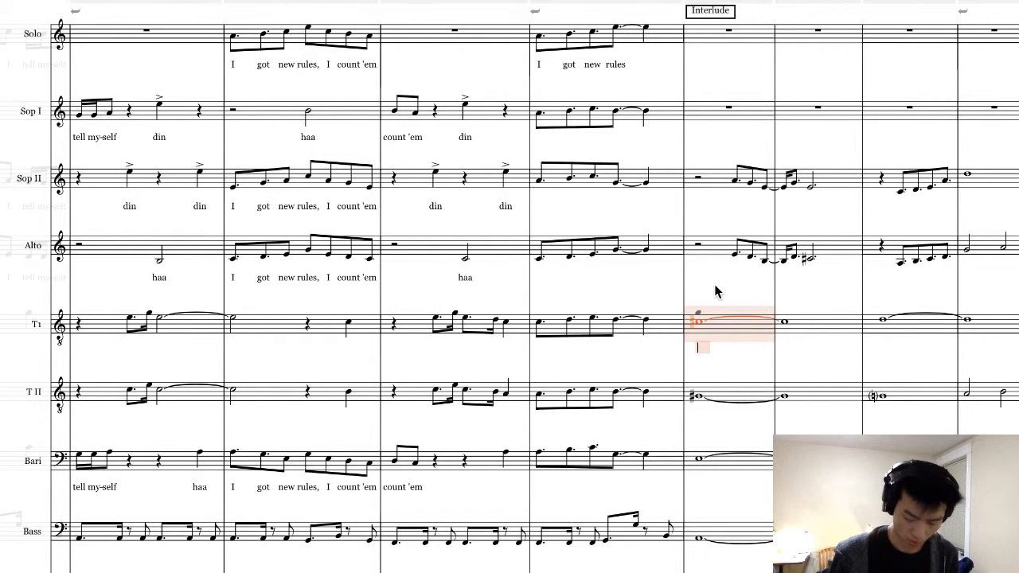
text(p)
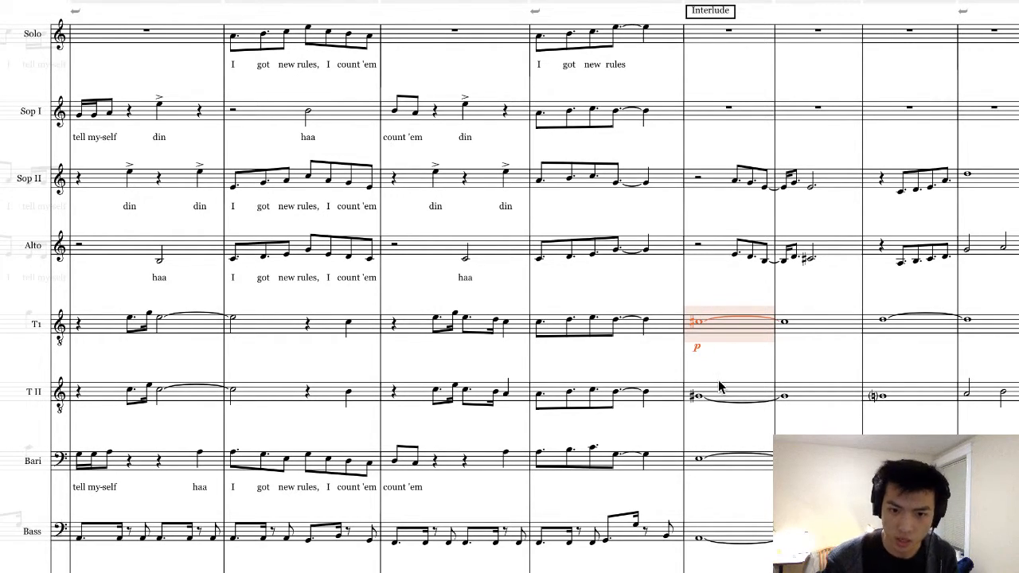
- Add a p dynamic under the Tenor II and Baritone whole notes in measure 39, at the start of the Interlude
key(Escape)
click(698, 400)
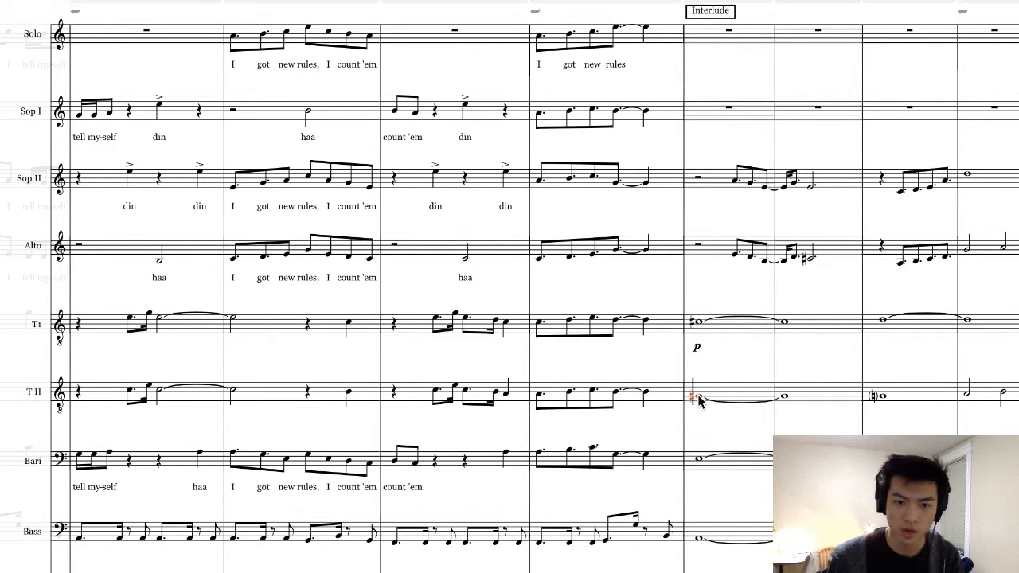
key(y)
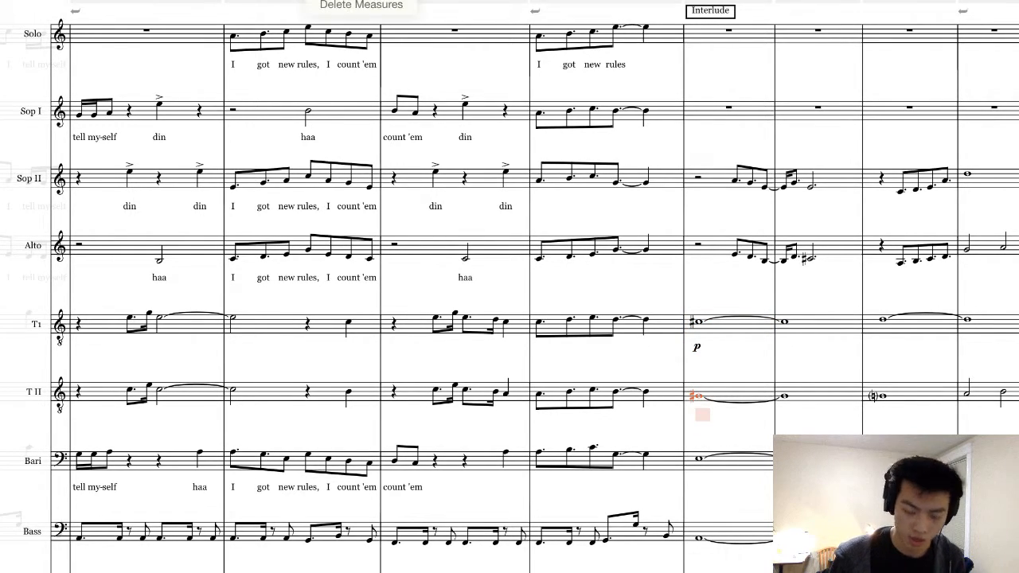
key(Escape)
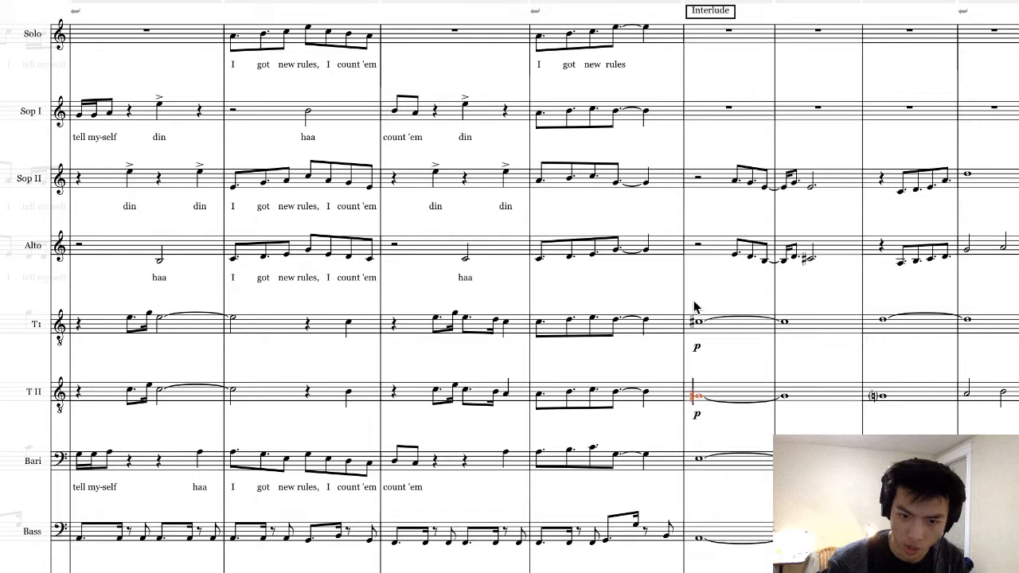
click(699, 460)
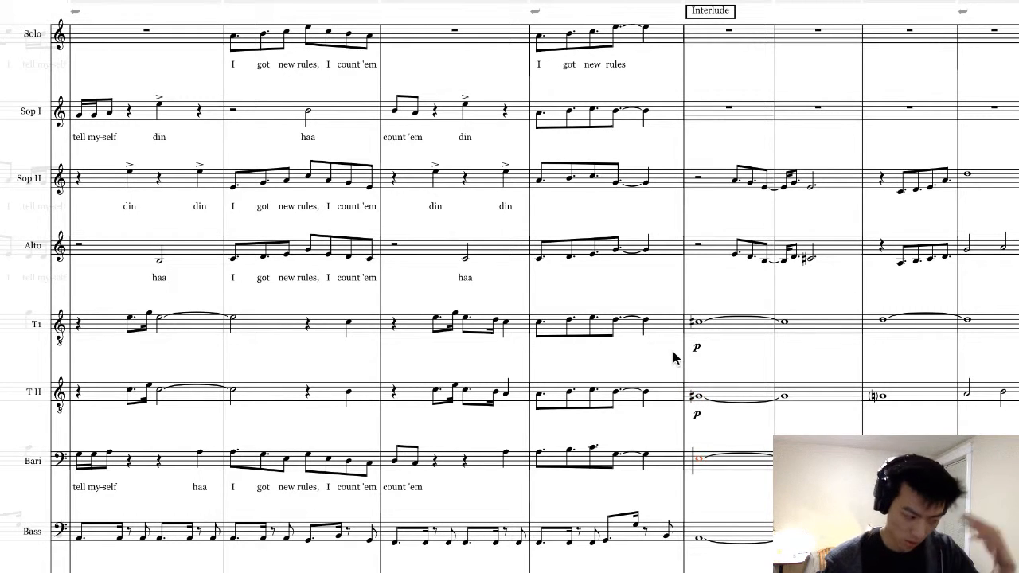
key(super+e)
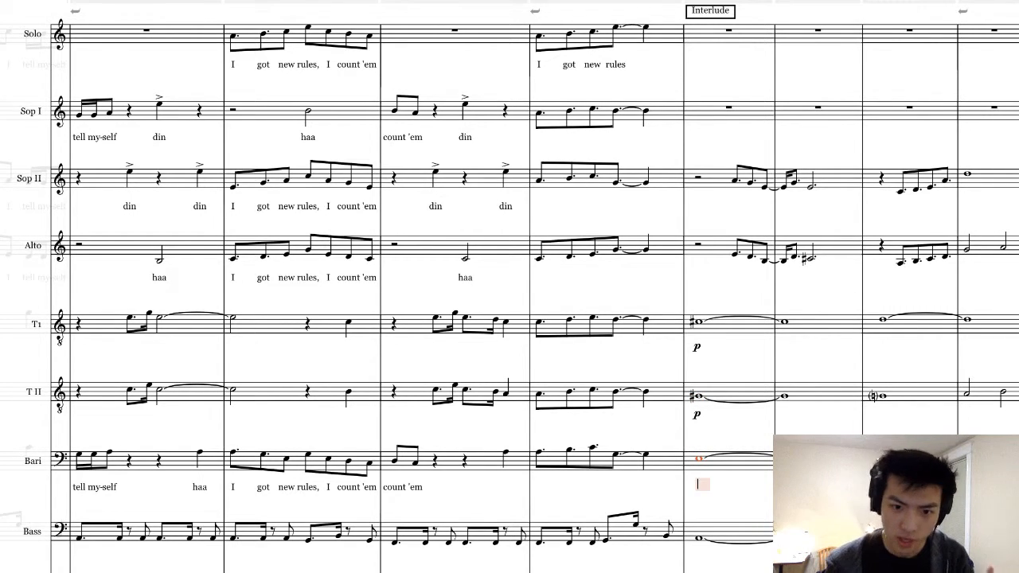
text(p)
key(Escape)
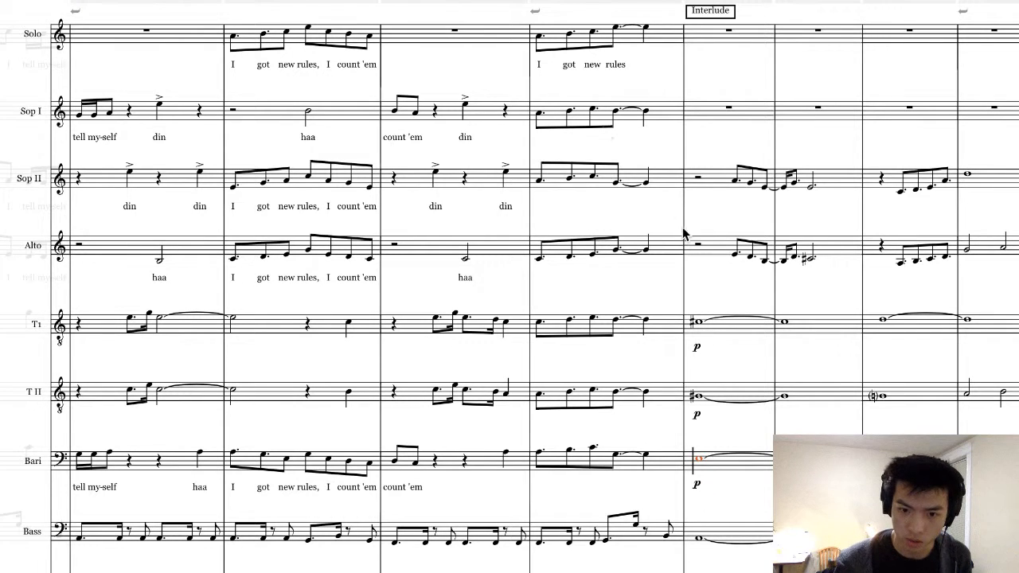
- Add a p dynamic under the Bass whole note in measure 39
click(699, 538)
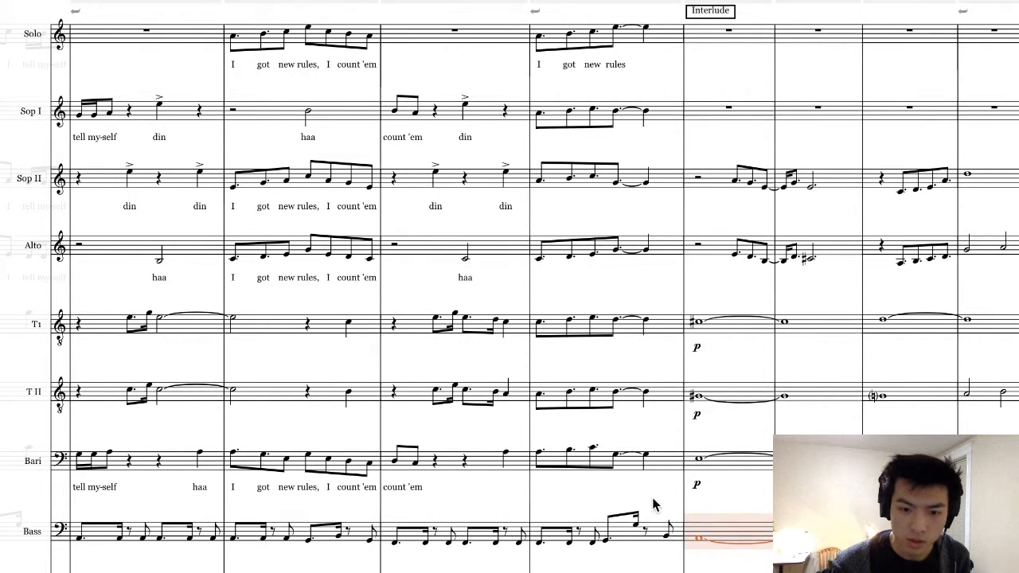
click(700, 539)
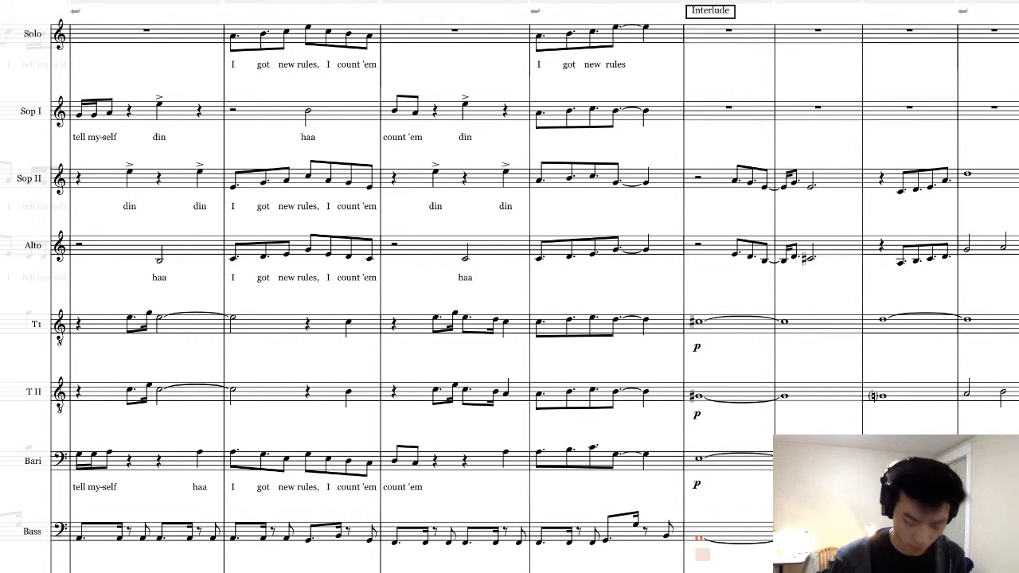
text(p)
key(Escape)
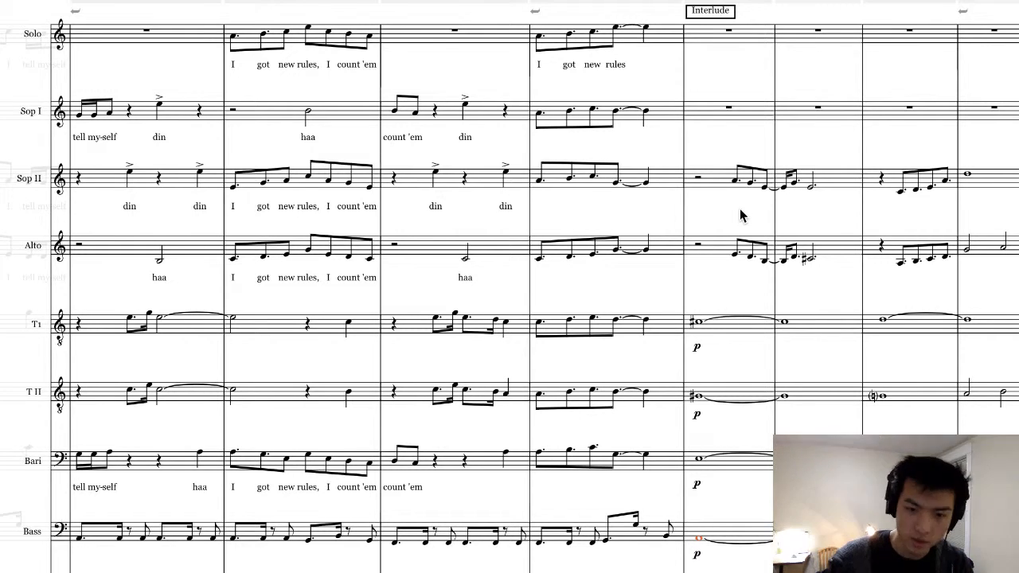
key(n)
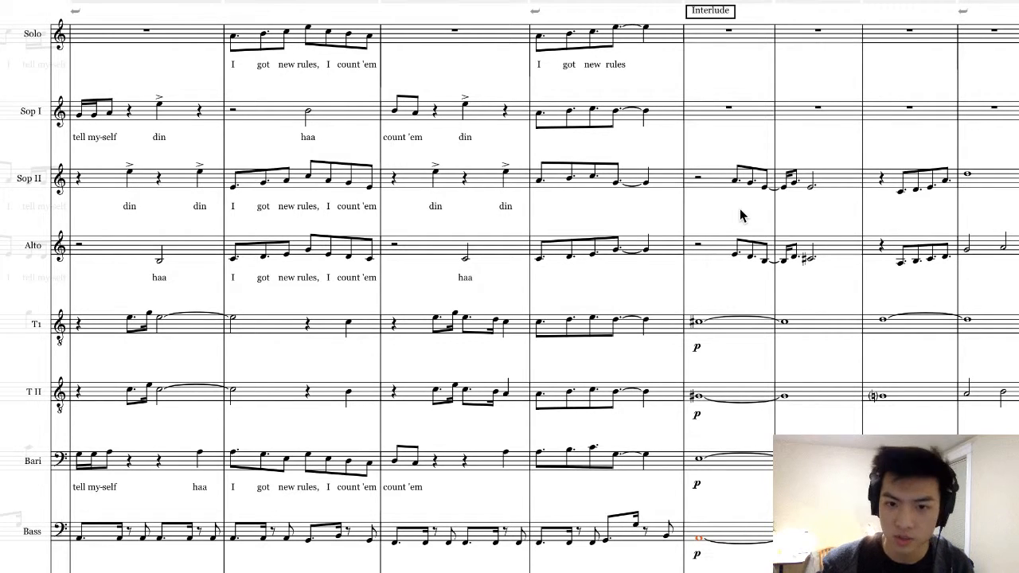
- Add an mp dynamic under the first Soprano II note and the first Alto note in measure 39
click(734, 182)
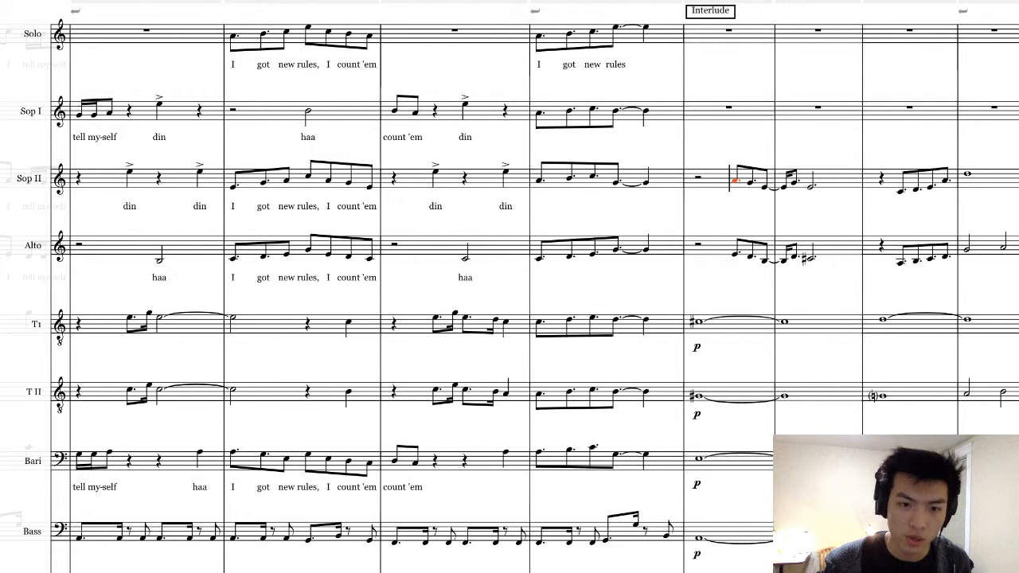
key(super+e)
text(mp)
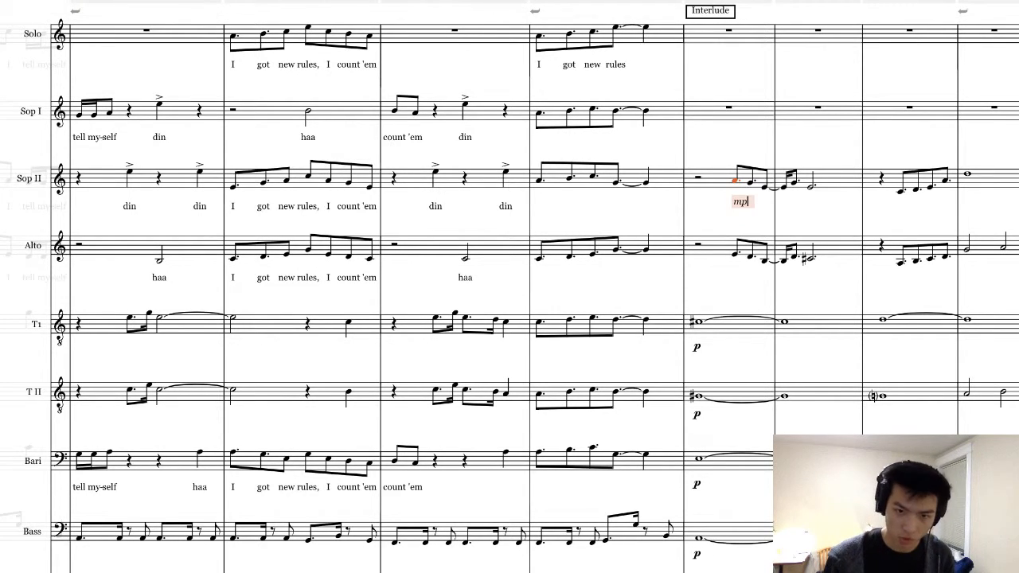
key(Escape)
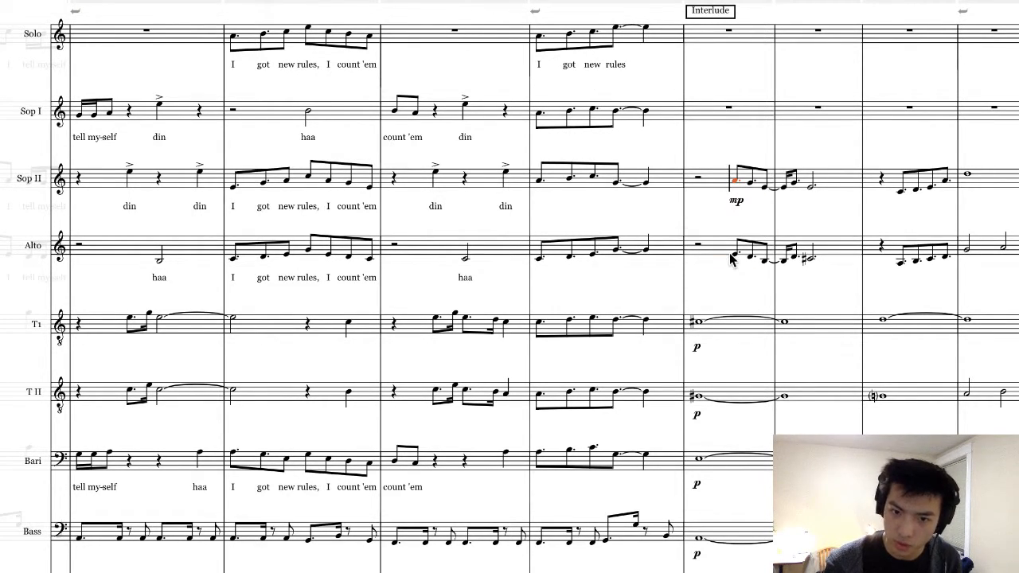
click(731, 259)
click(733, 255)
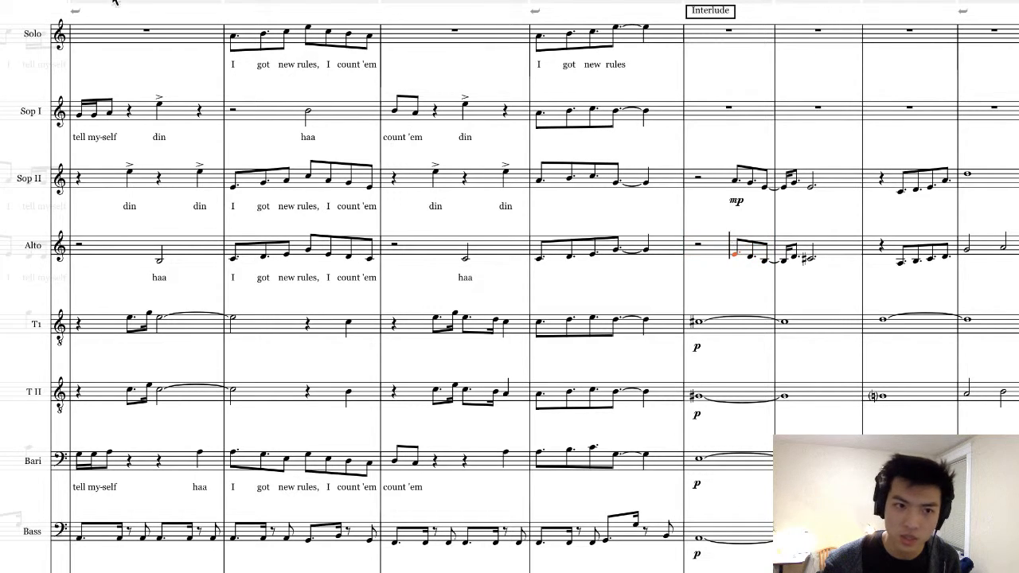
key(super+e)
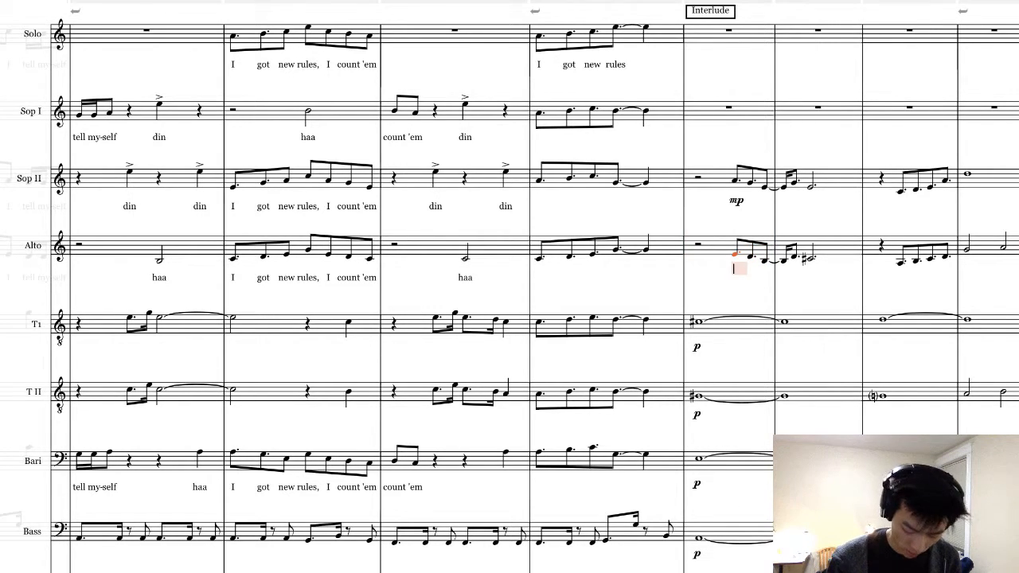
text(mp)
key(Escape)
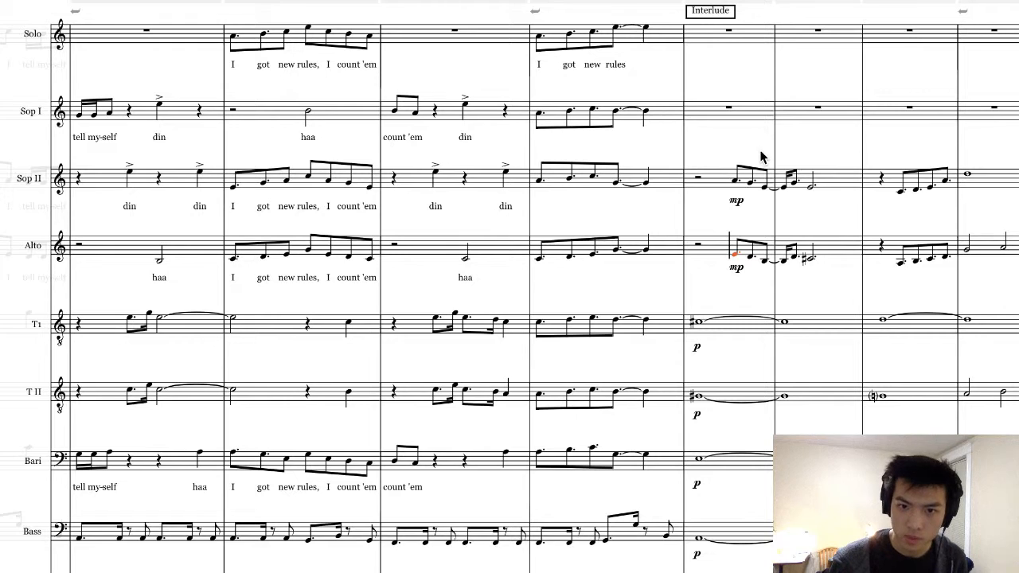
key(Escape)
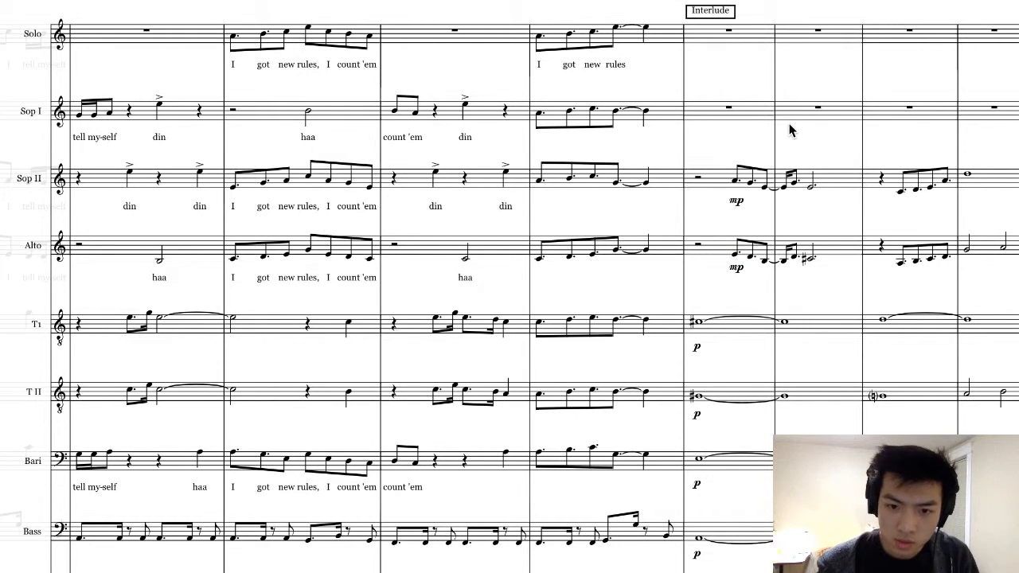
- Add the text "haa" above the first Soprano II note in measure 39
click(735, 183)
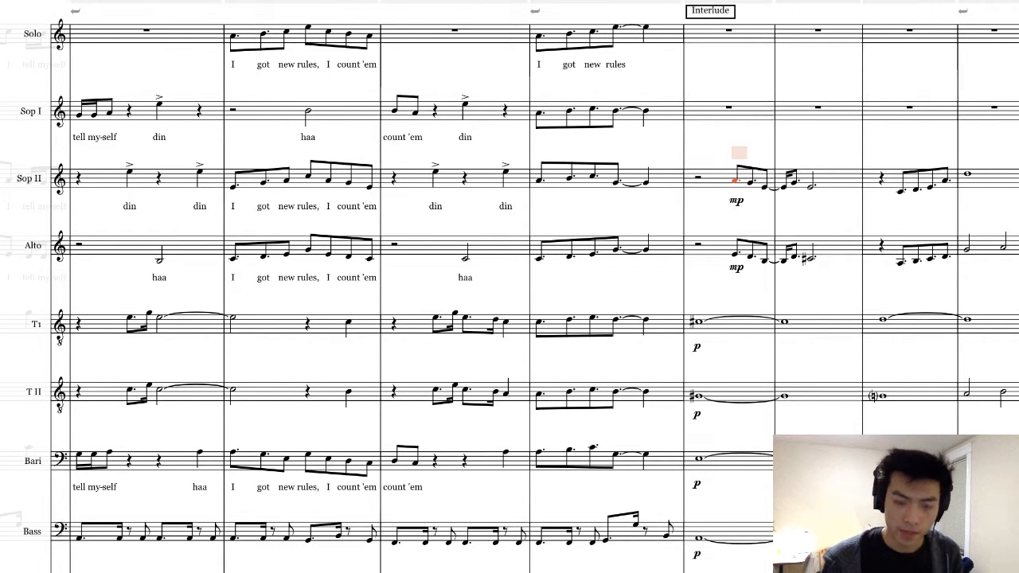
text(haa)
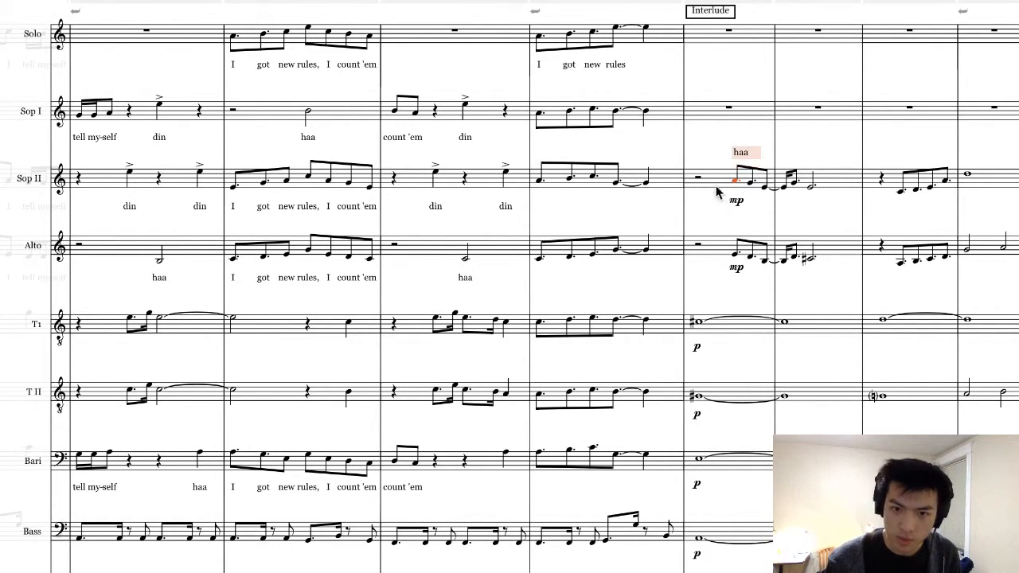
click(734, 252)
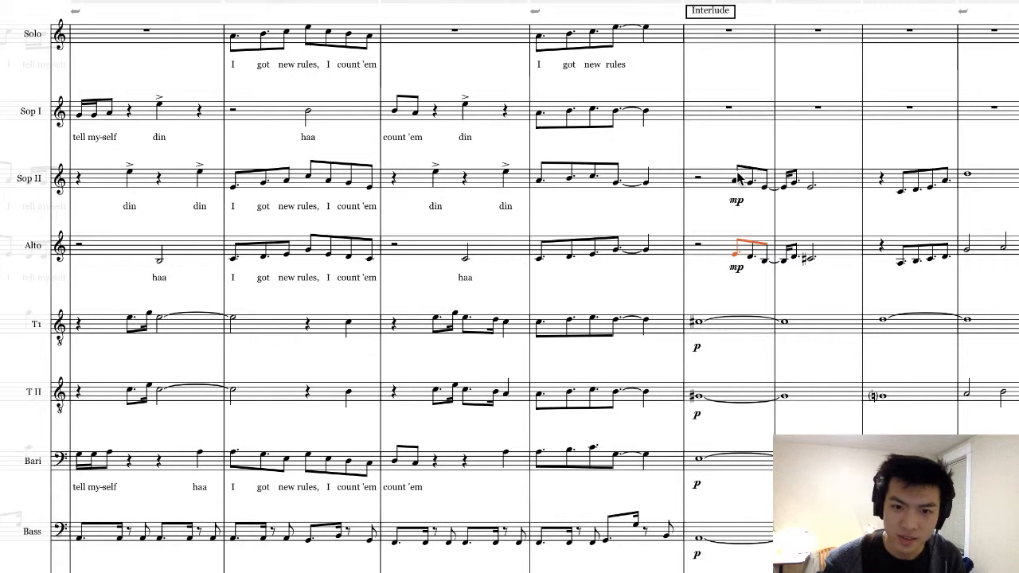
key(alt+Up)
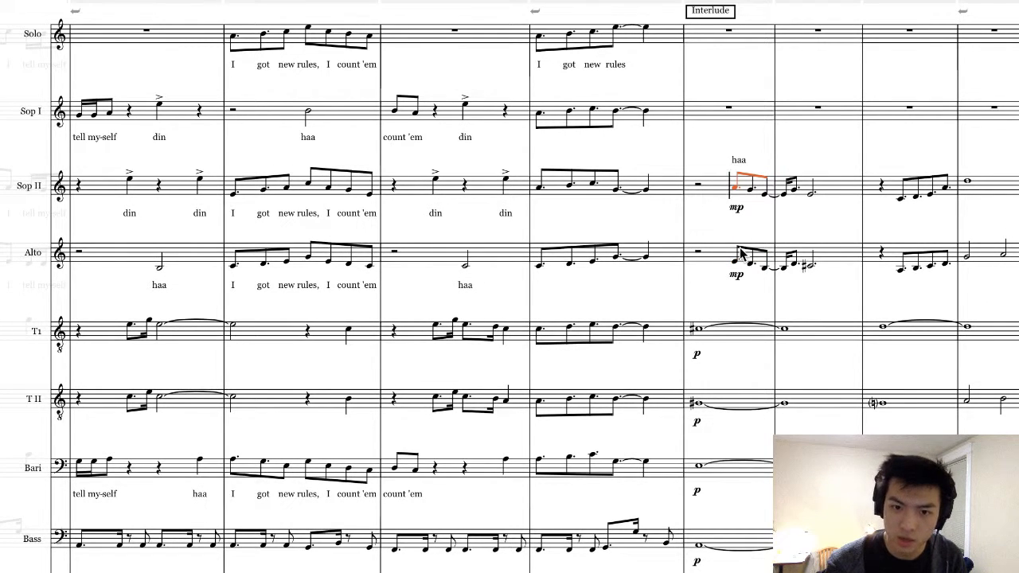
- Enter the lyric "haa" under the first Alto note in measure 39
click(741, 254)
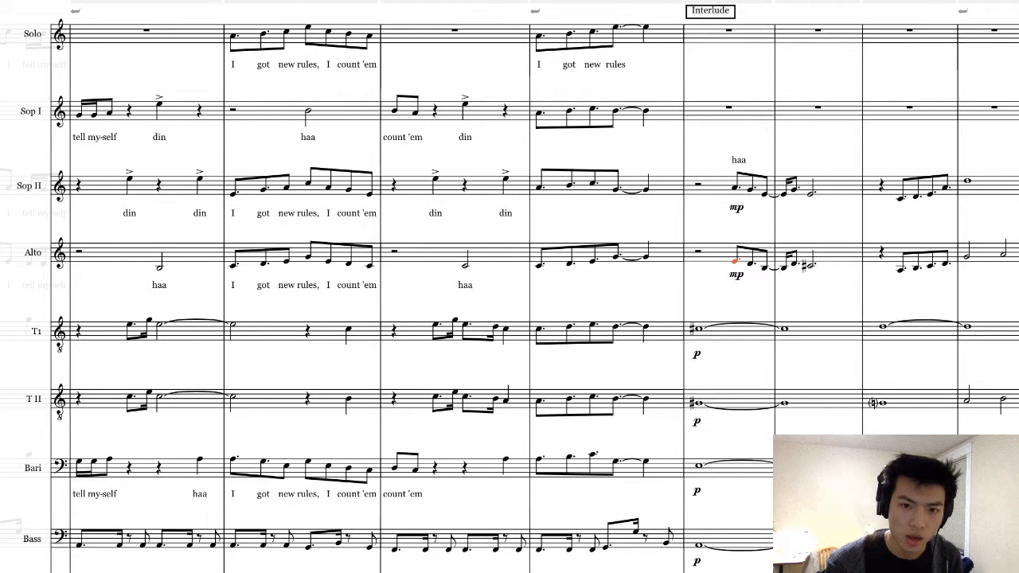
key(ctrl+l)
text(haa)
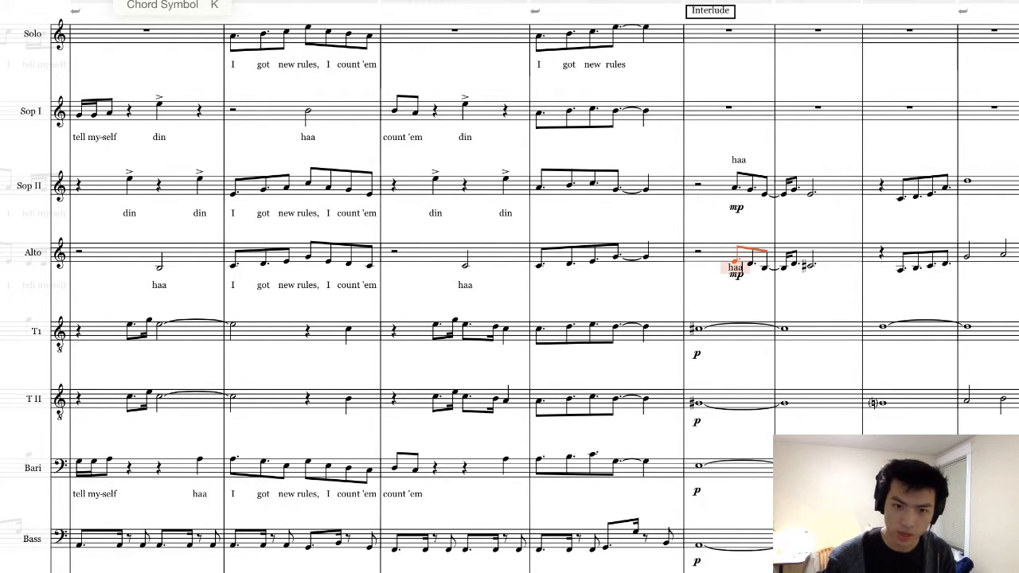
key(Escape)
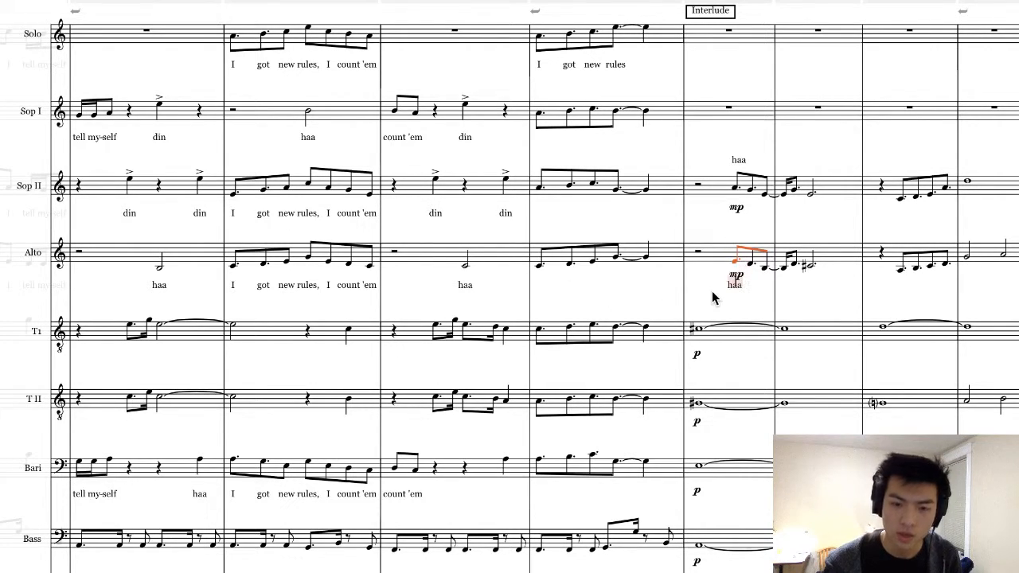
- Delete the "haa" text above the first Soprano II note in measure 39
click(741, 160)
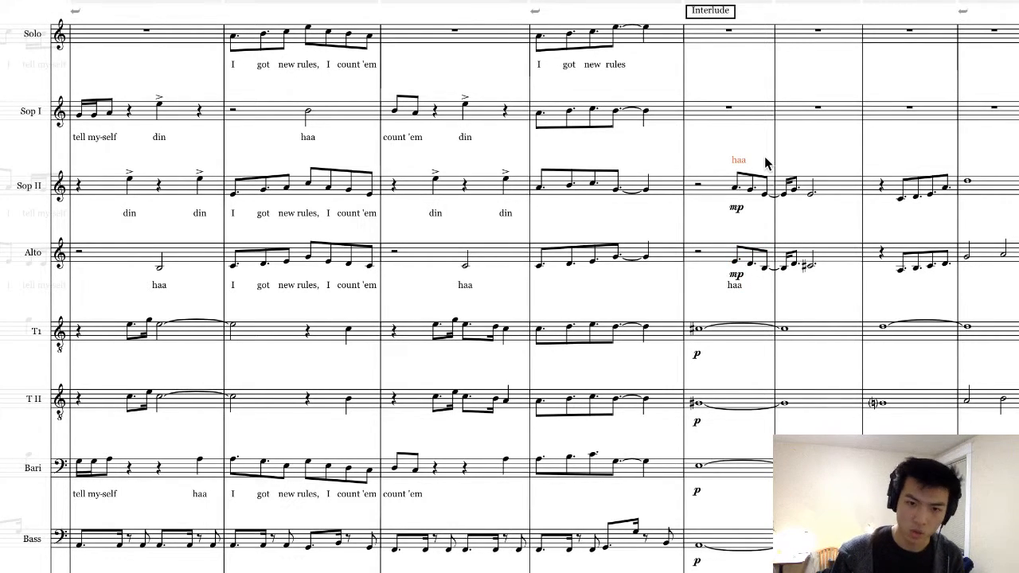
click(734, 186)
key(shift+l)
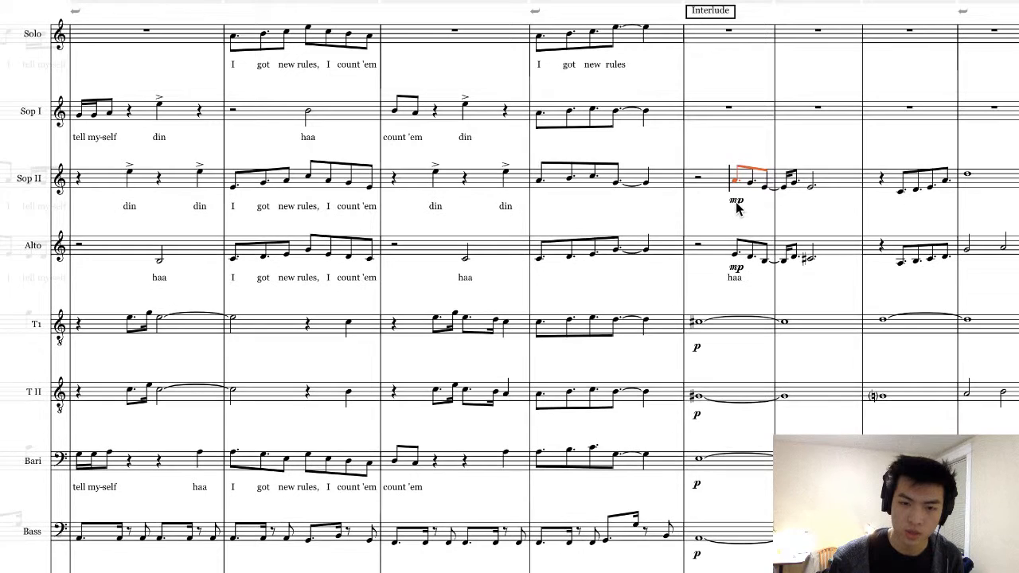
- Move the Soprano II mp dynamic in measure 39 from below the staff to above its first note
click(736, 202)
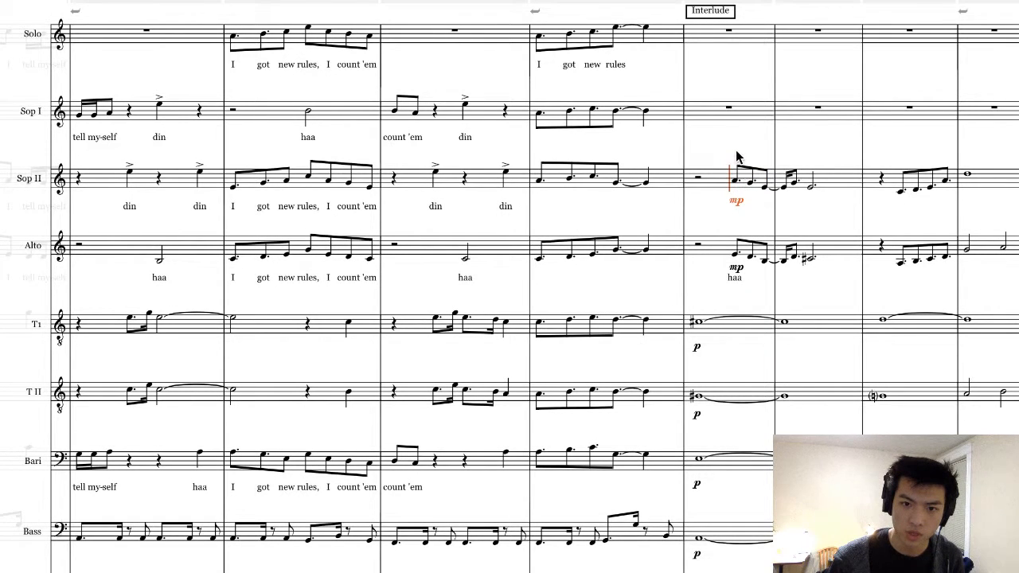
key(Delete)
click(736, 181)
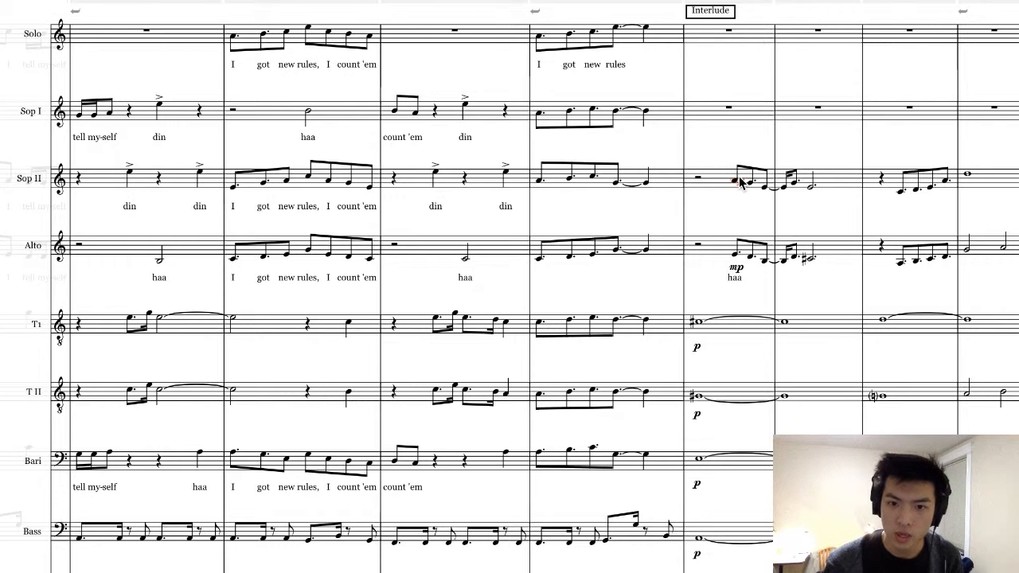
key(super+v)
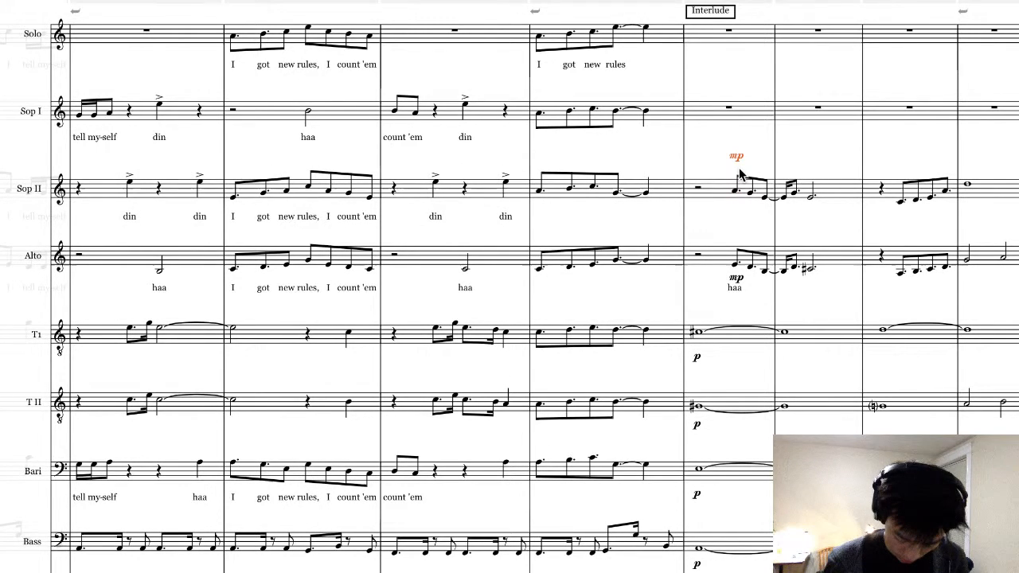
- Adjust the height of the mp above the Soprano II entry in measure 39 so it sits just above the beam, and select the first note
key(super+v)
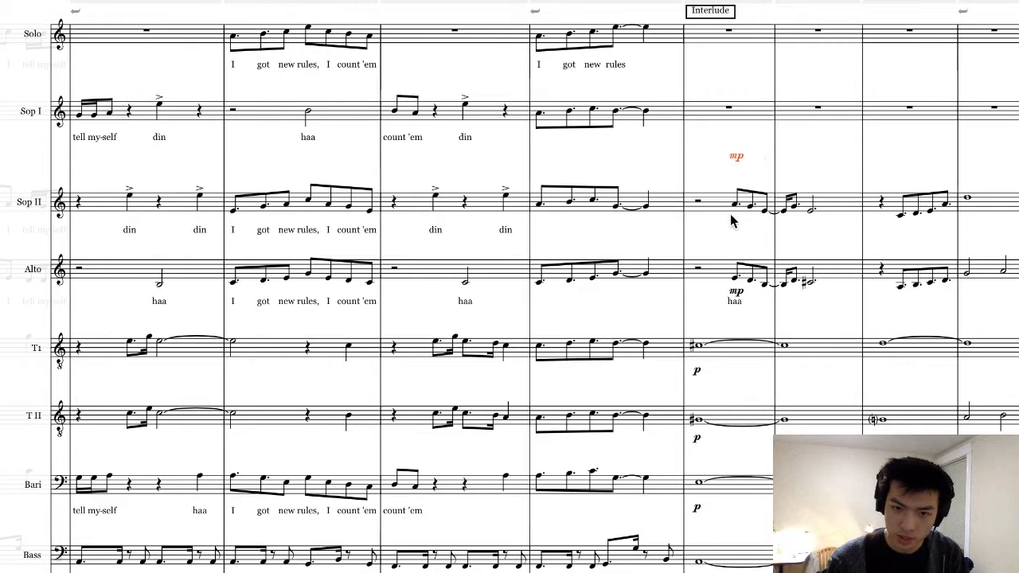
key(alt+Down)
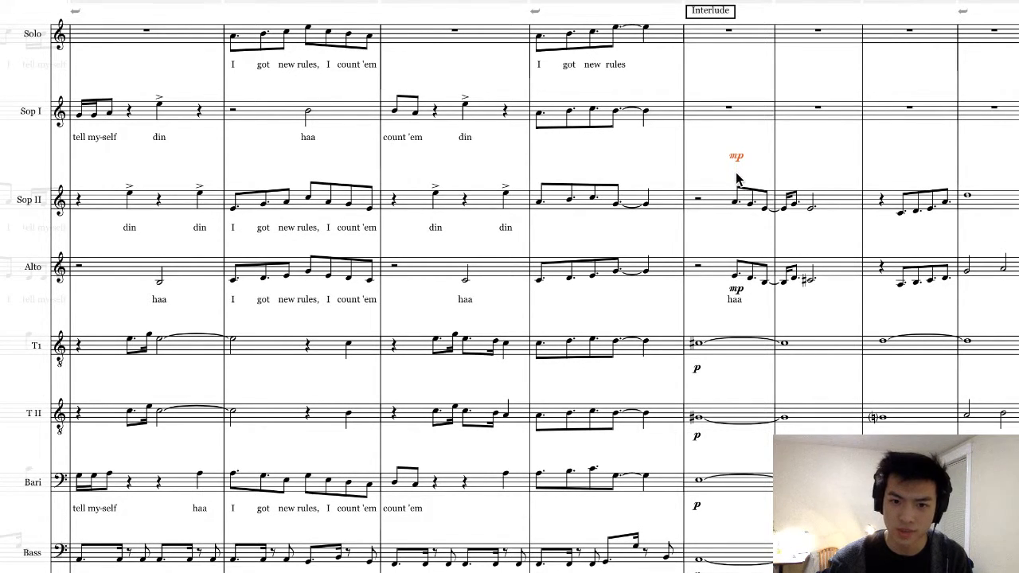
click(732, 212)
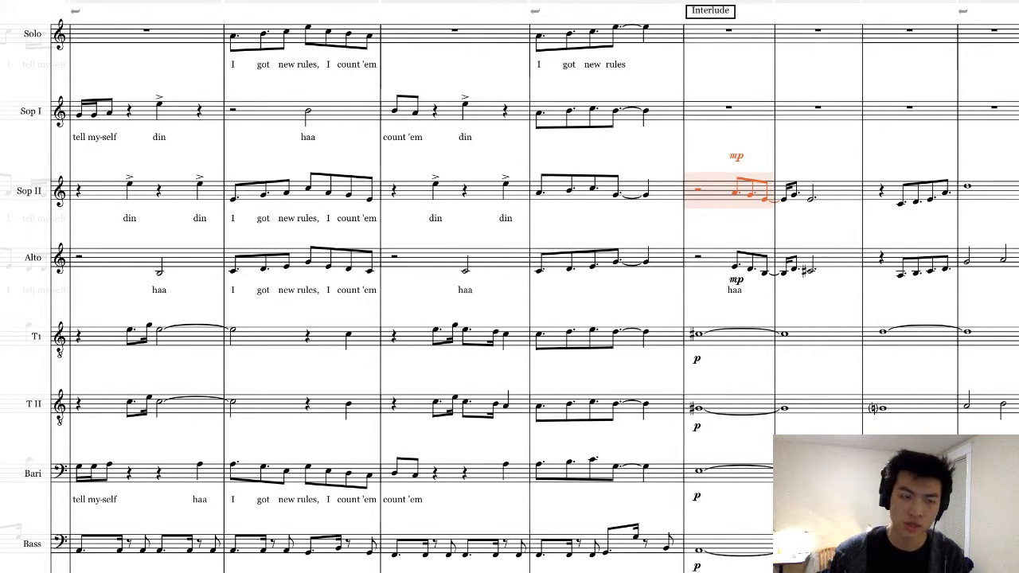
key(super+z)
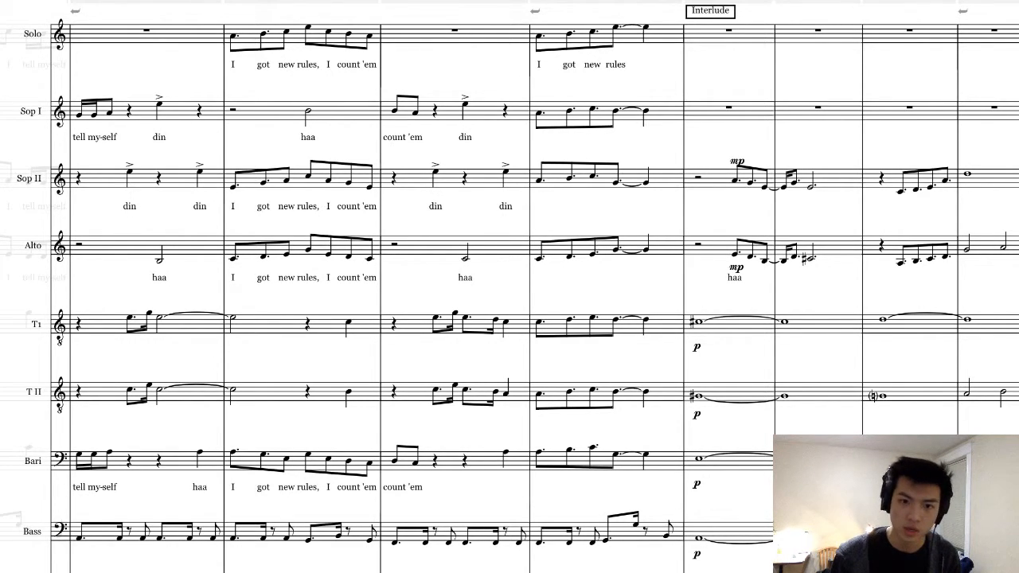
click(743, 164)
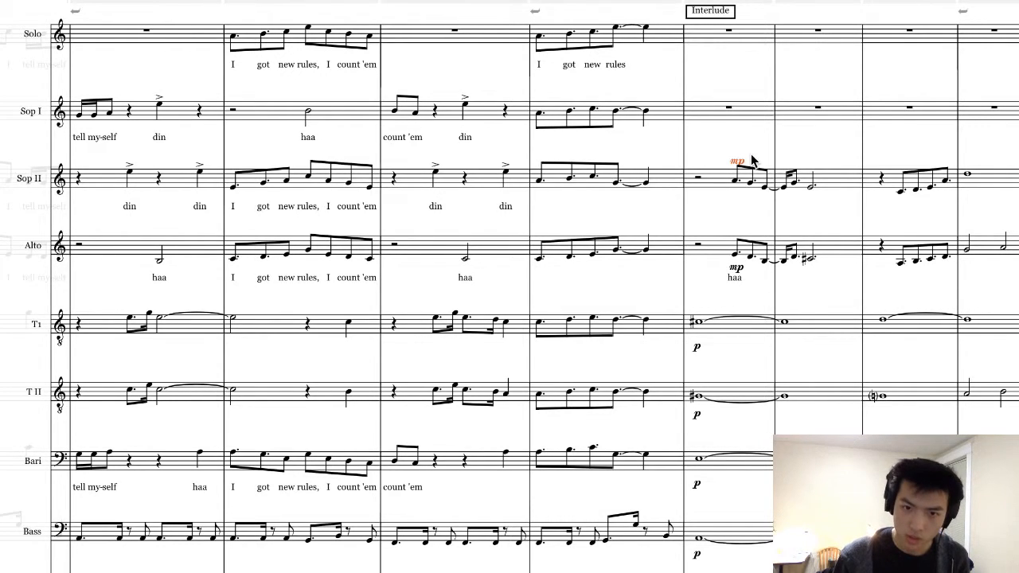
click(735, 178)
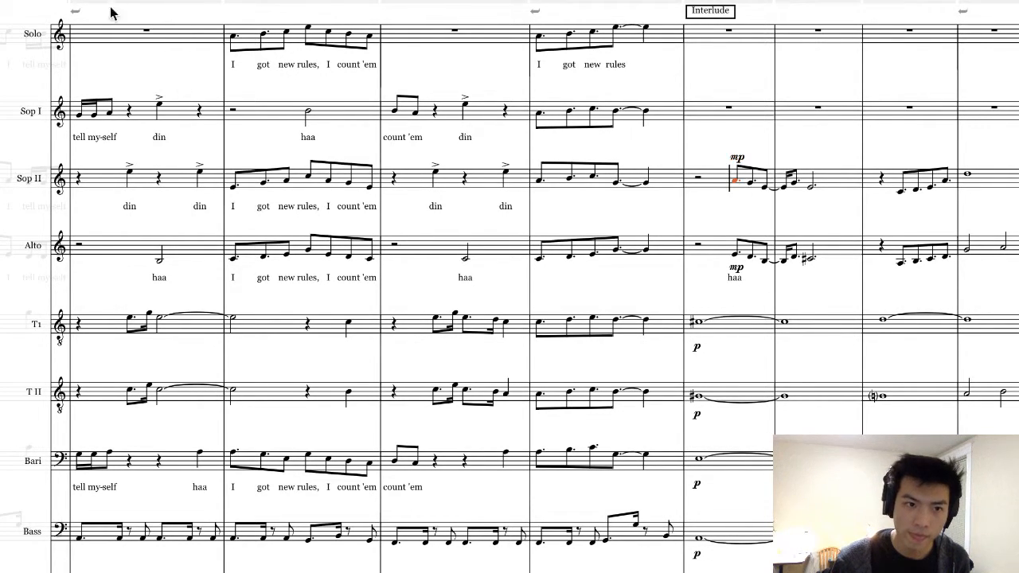
- Enter the lyric "haa" under the first Soprano II note in measure 39
key(ctrl+l)
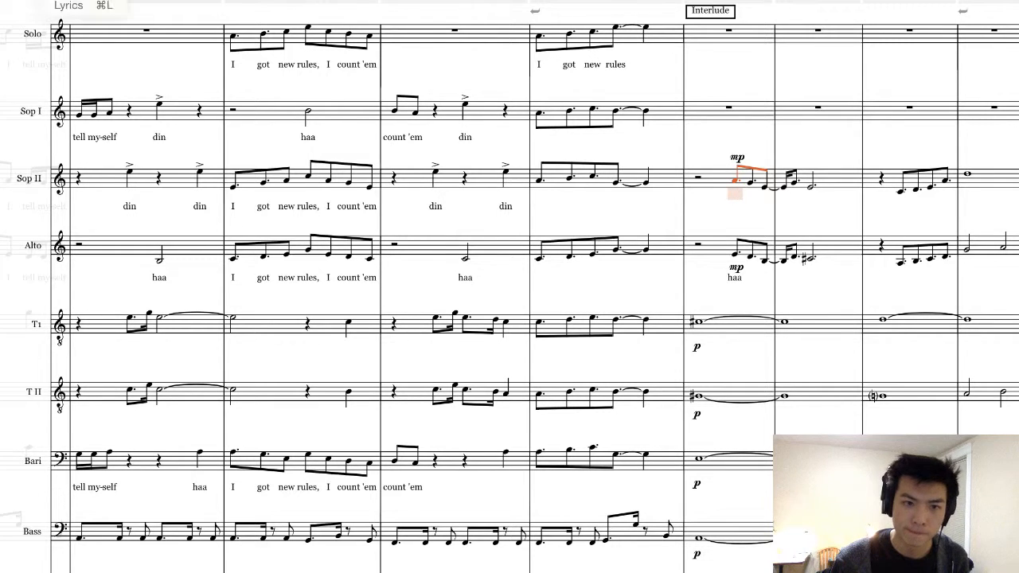
text(haa)
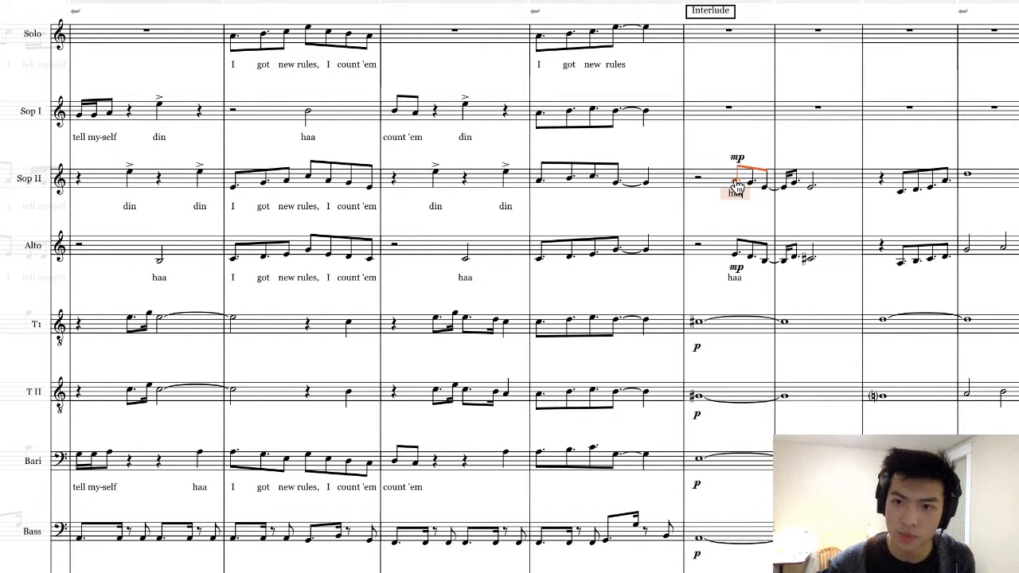
key(Escape)
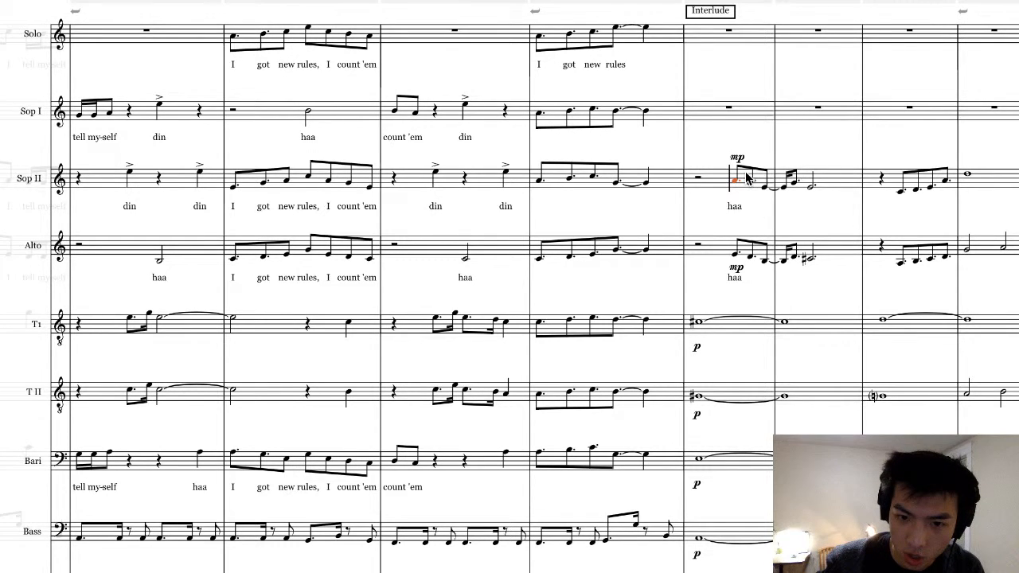
key(Escape)
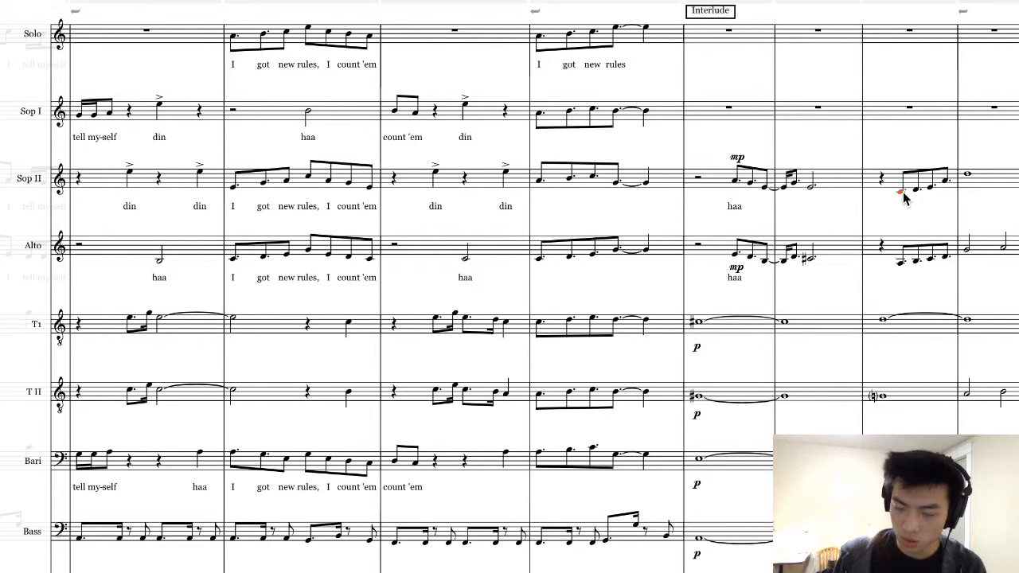
- Play back the score from the "count 'em" measure in Soprano I into the Interlude
click(728, 330)
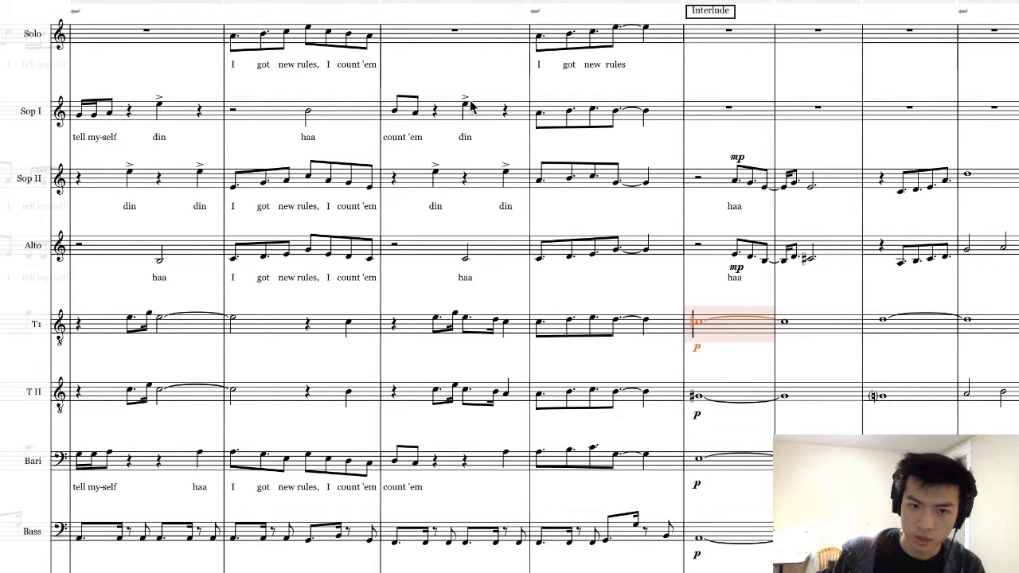
click(494, 119)
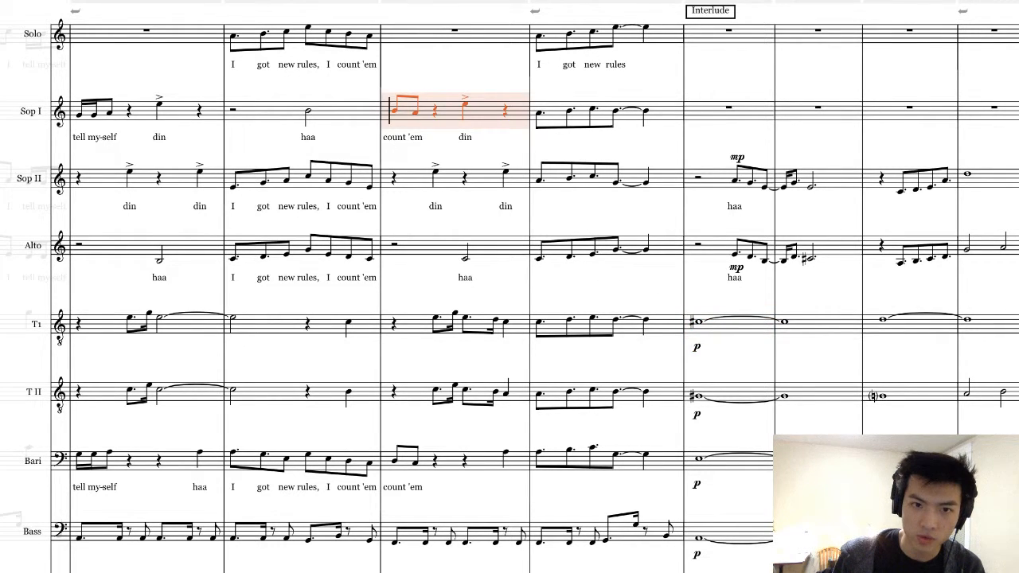
key(space)
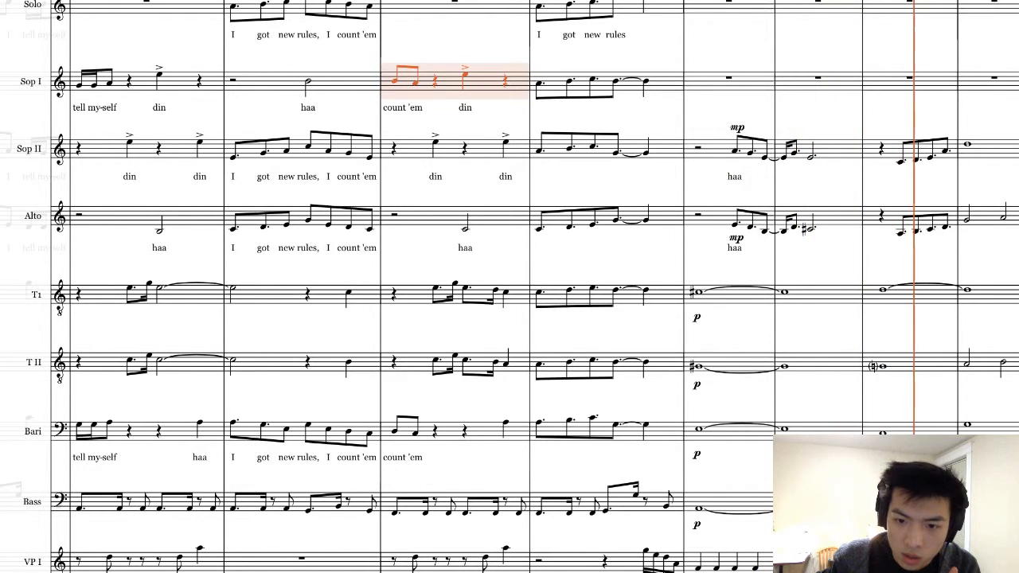
key(space)
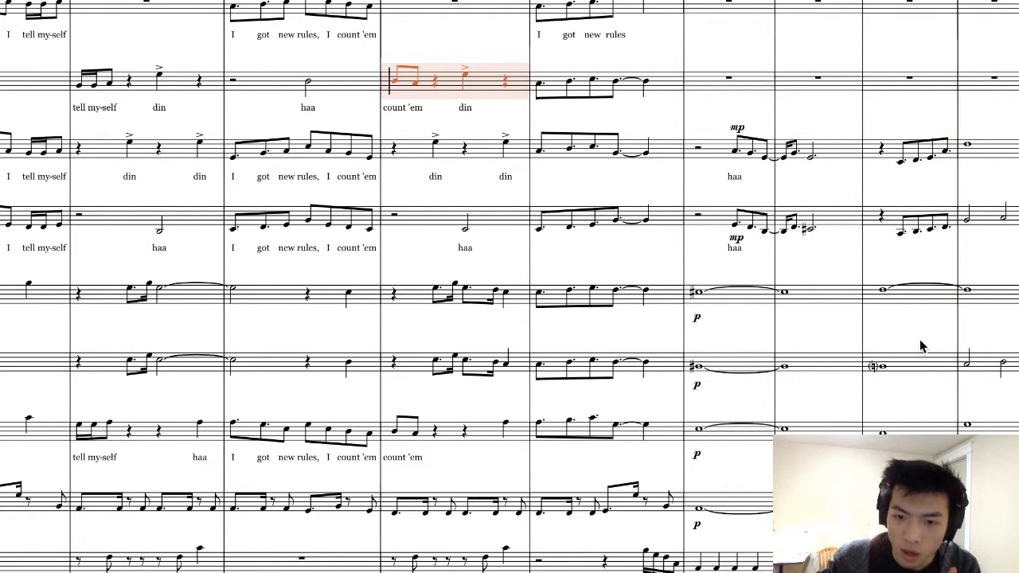
scroll(885, 308, up, 1)
key(space)
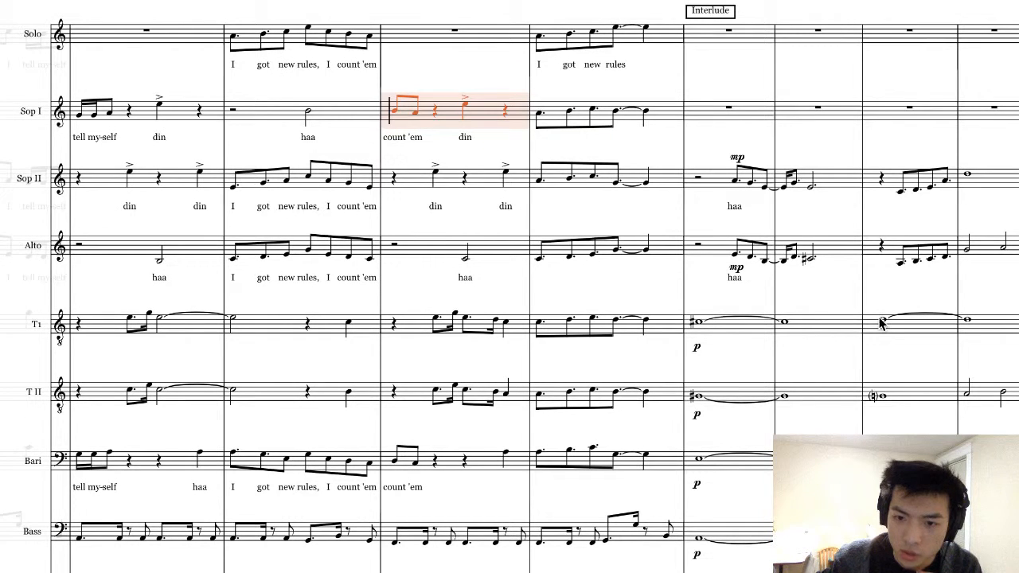
- Play the score's opening briefly and look through the arrangement from Verse I to the Interlude
click(882, 318)
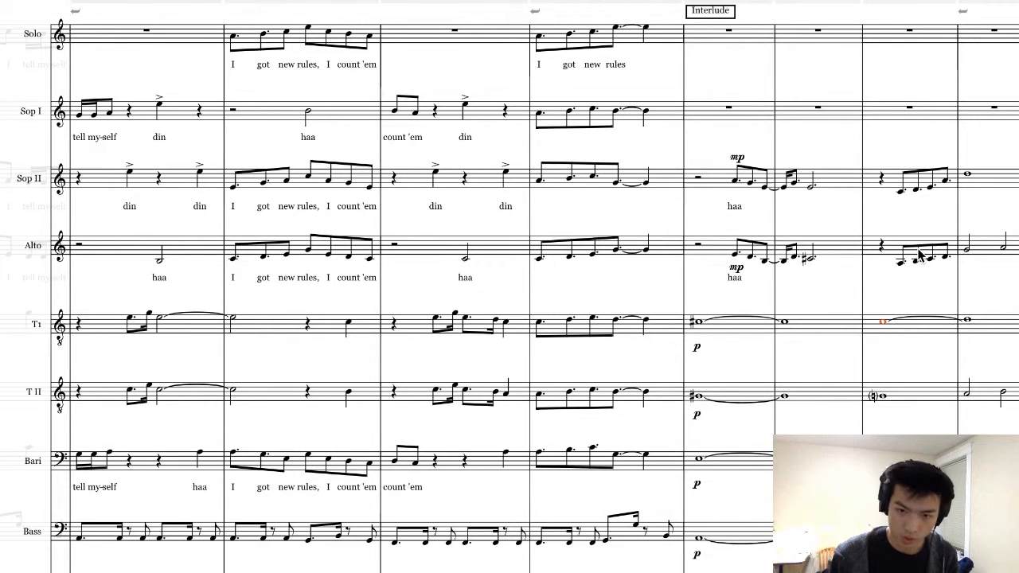
key(space)
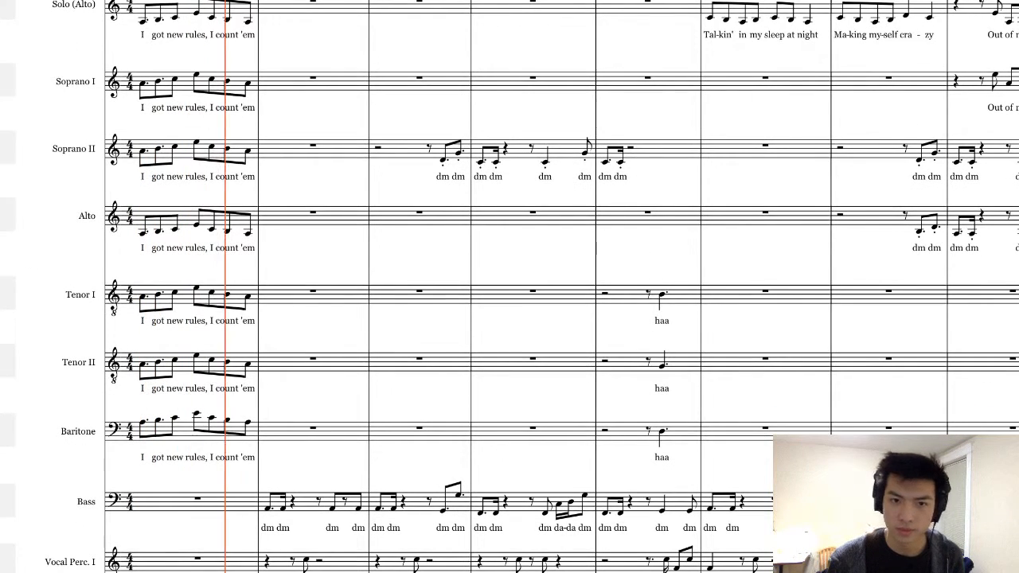
key(space)
scroll(552, 417, up, 1)
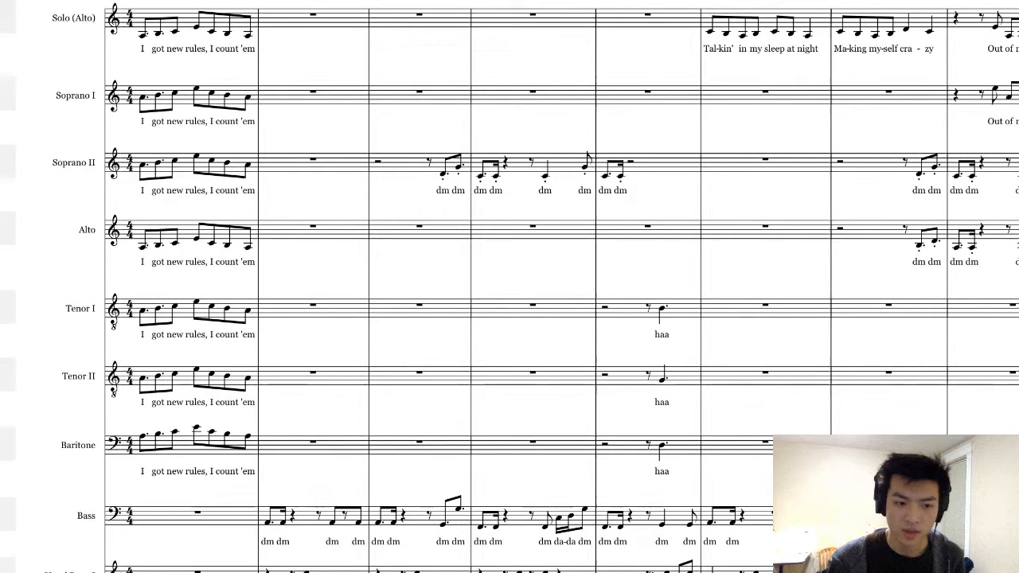
scroll(553, 416, up, 1)
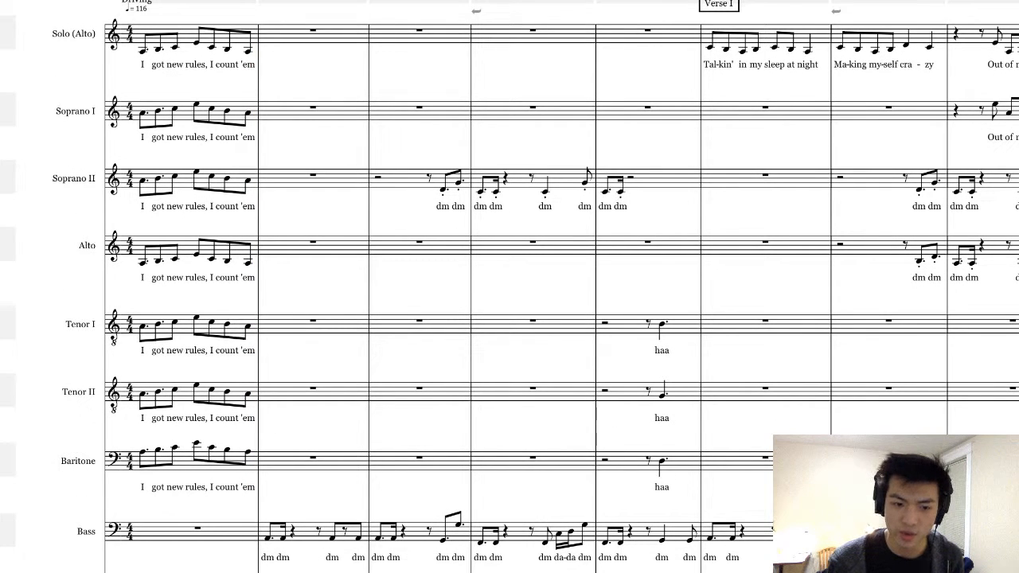
scroll(509, 287, right, 15)
scroll(509, 286, left, 5)
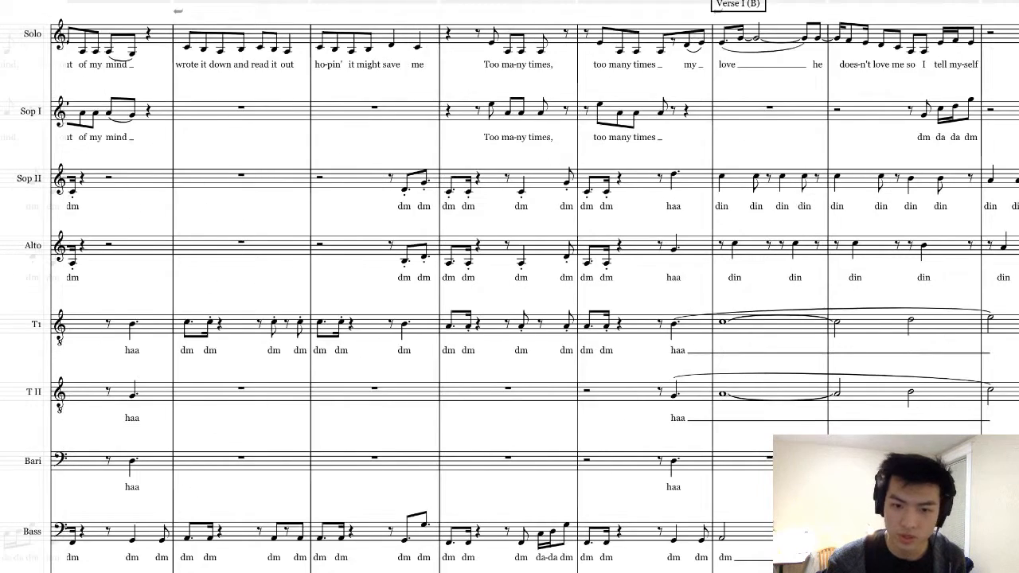
scroll(510, 286, right, 12)
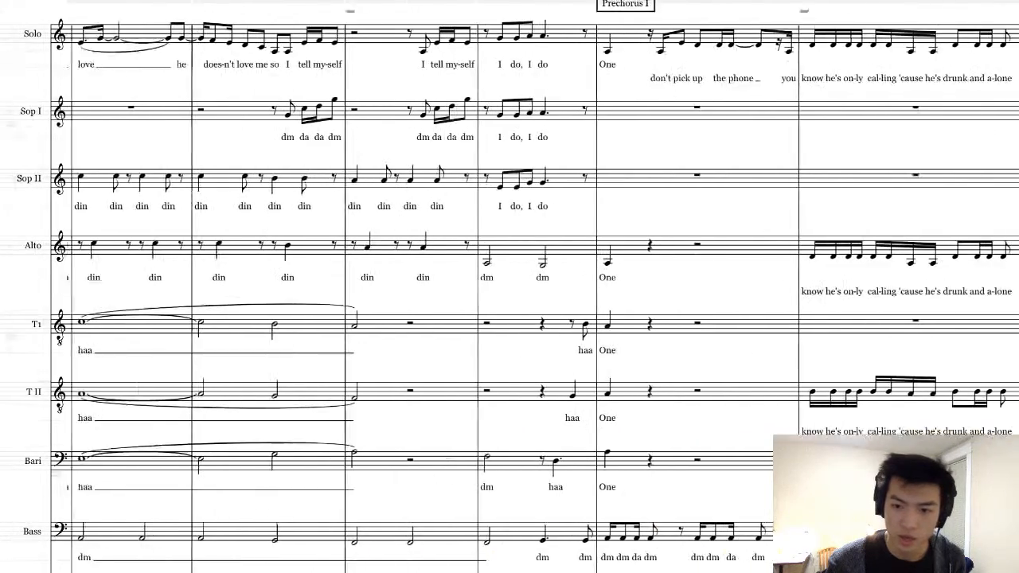
scroll(510, 287, right, 12)
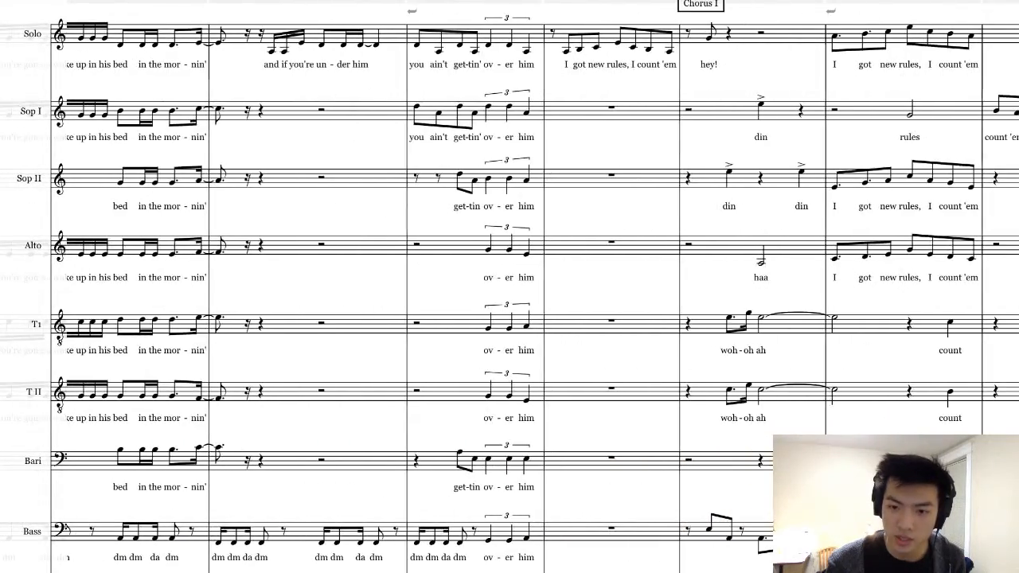
scroll(830, 318, right, 5)
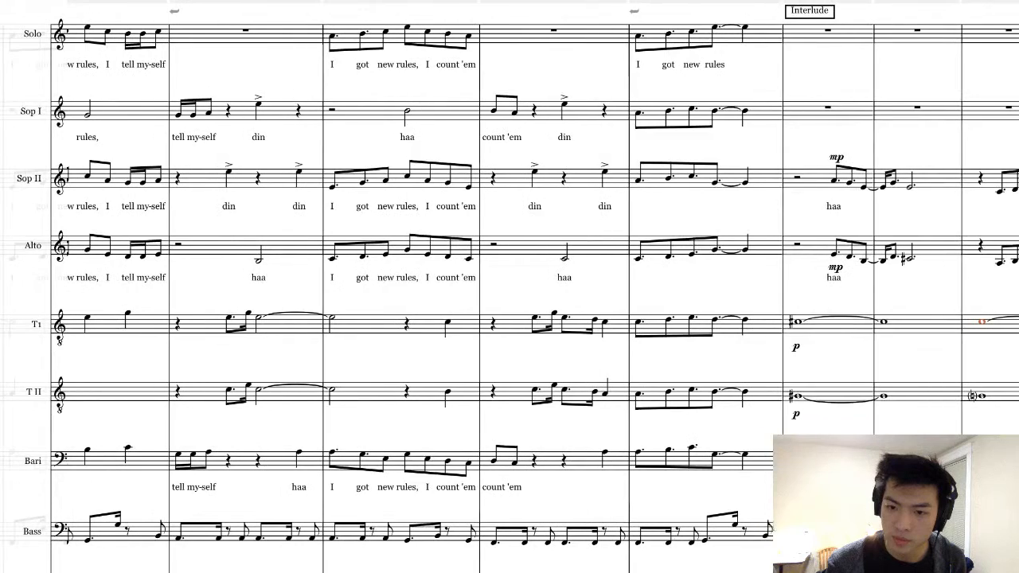
scroll(830, 319, down, 1)
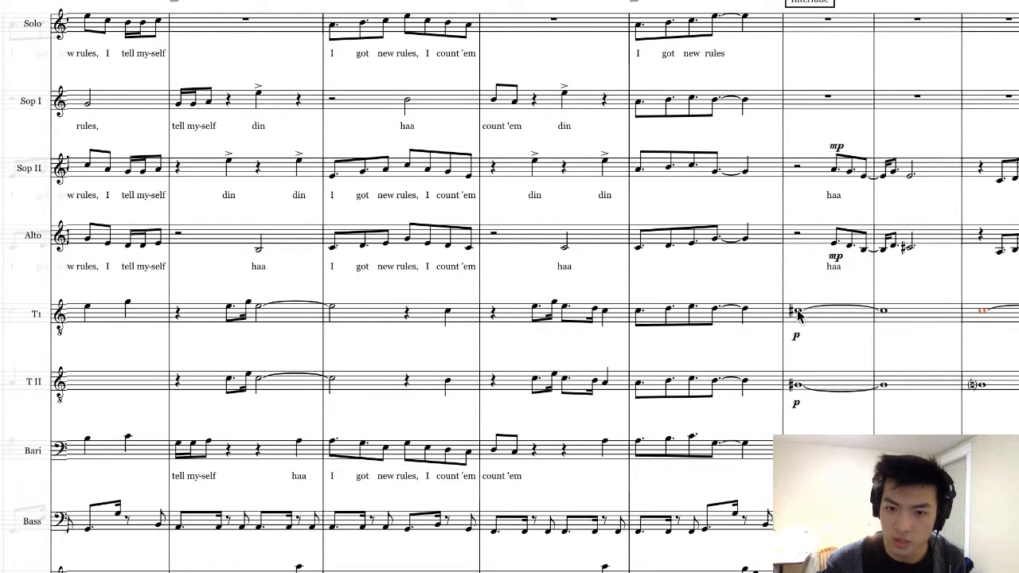
- Replace the Tenor I whole note in measure 41 with a C natural half note
click(794, 310)
click(983, 311)
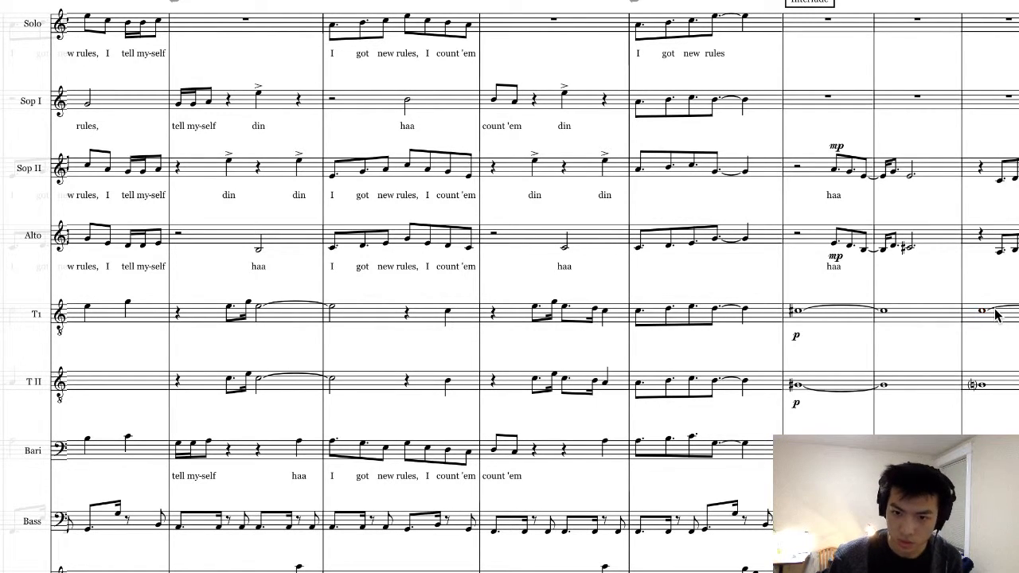
key(c)
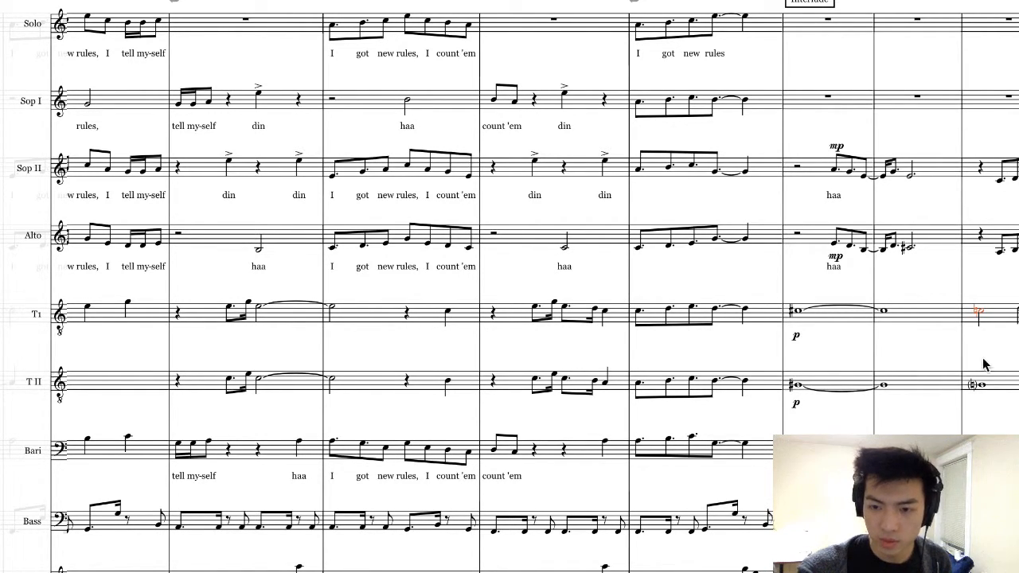
click(978, 311)
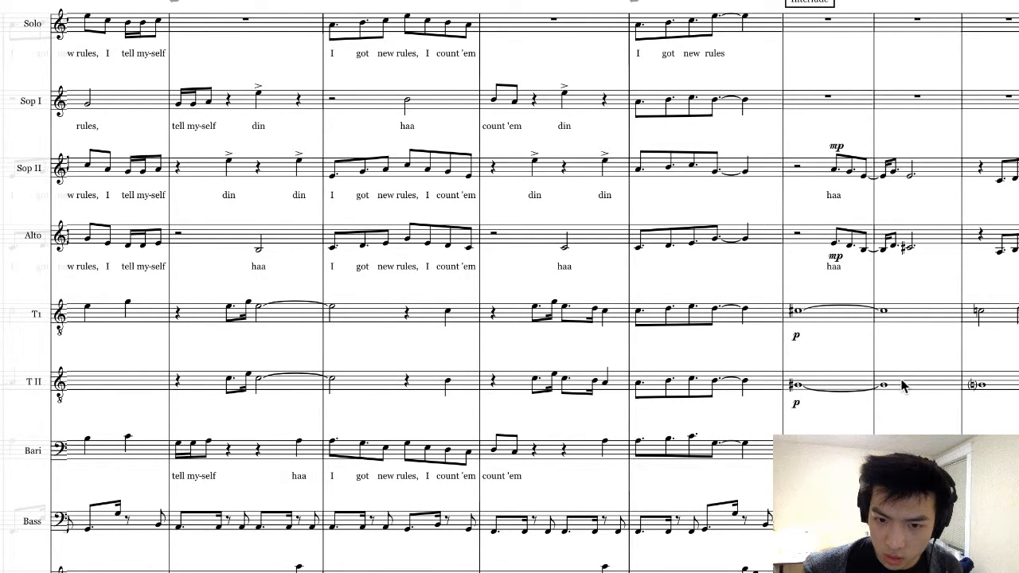
click(978, 312)
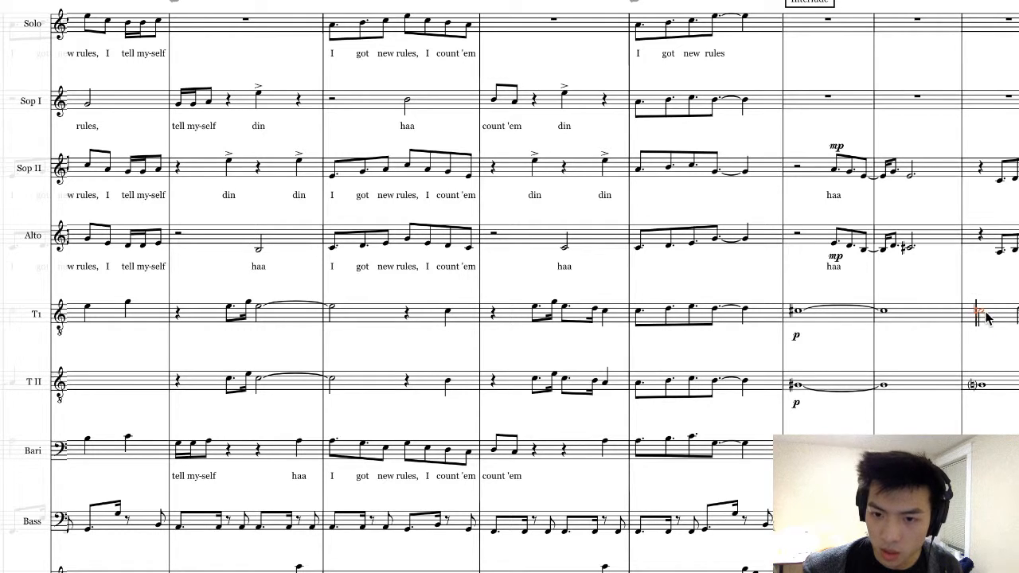
click(905, 246)
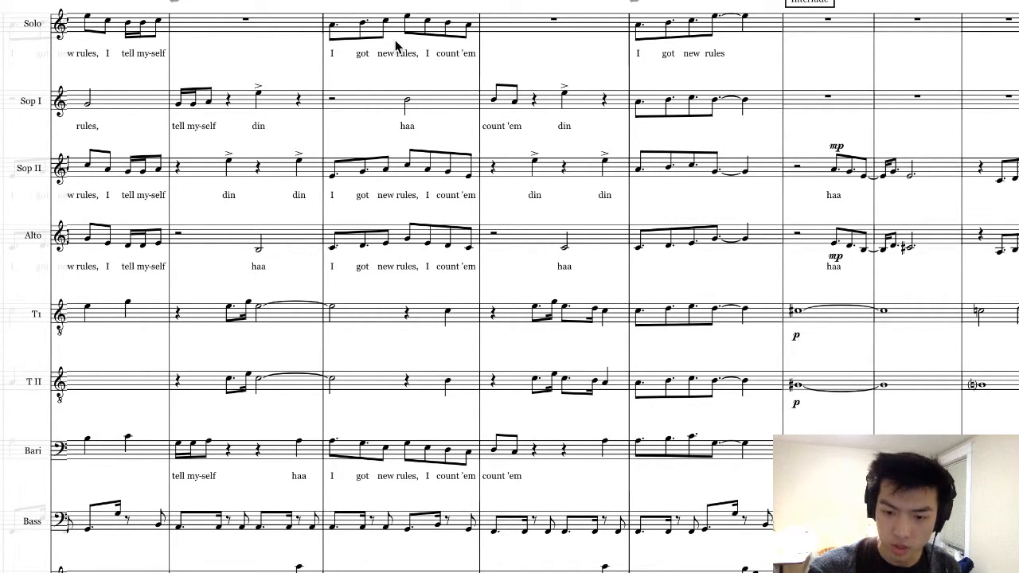
- Listen to the passage starting at the Solo rest two measures before the Interlude
click(518, 30)
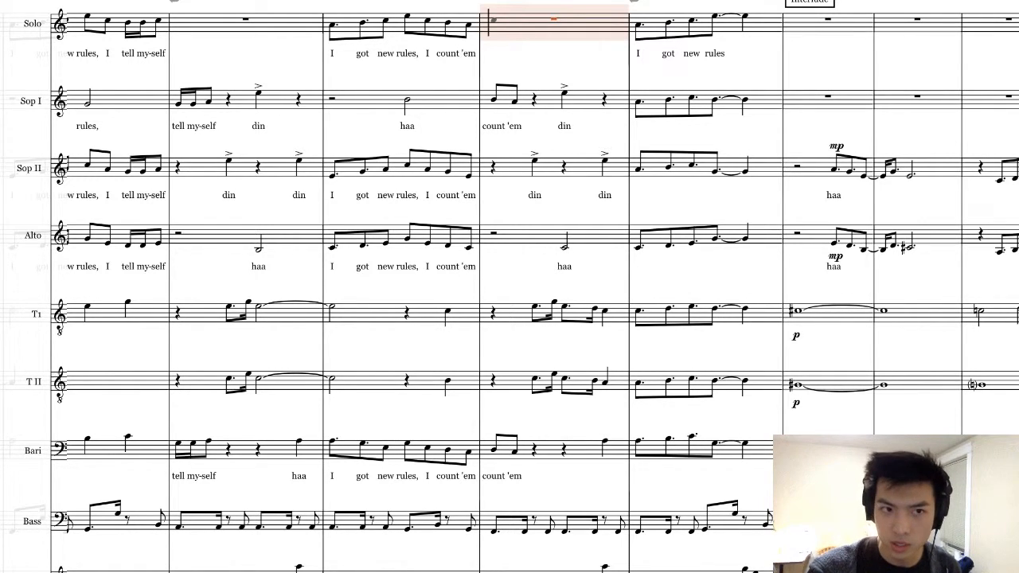
key(space)
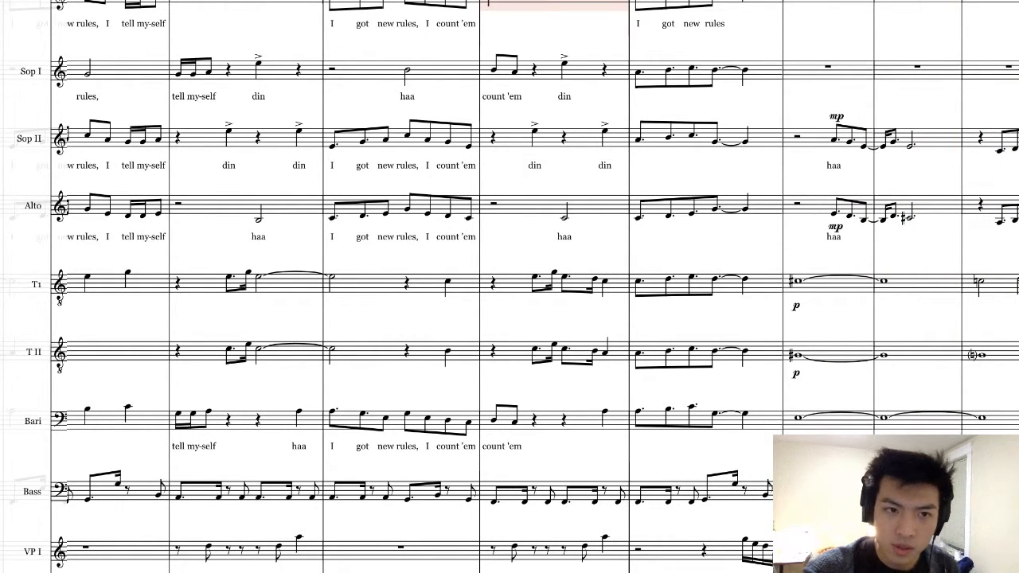
drag(613, 184, 614, 213)
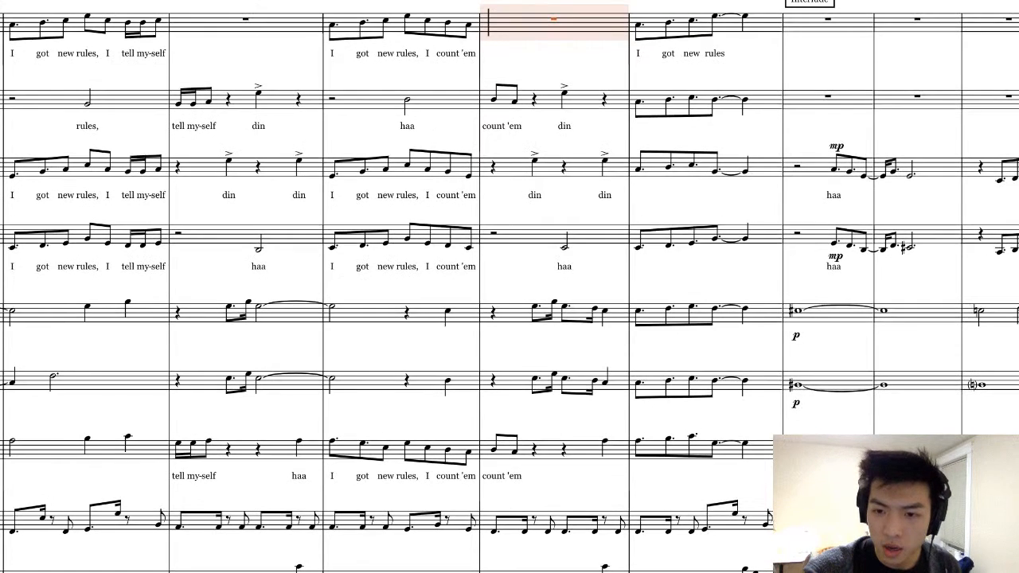
key(Return)
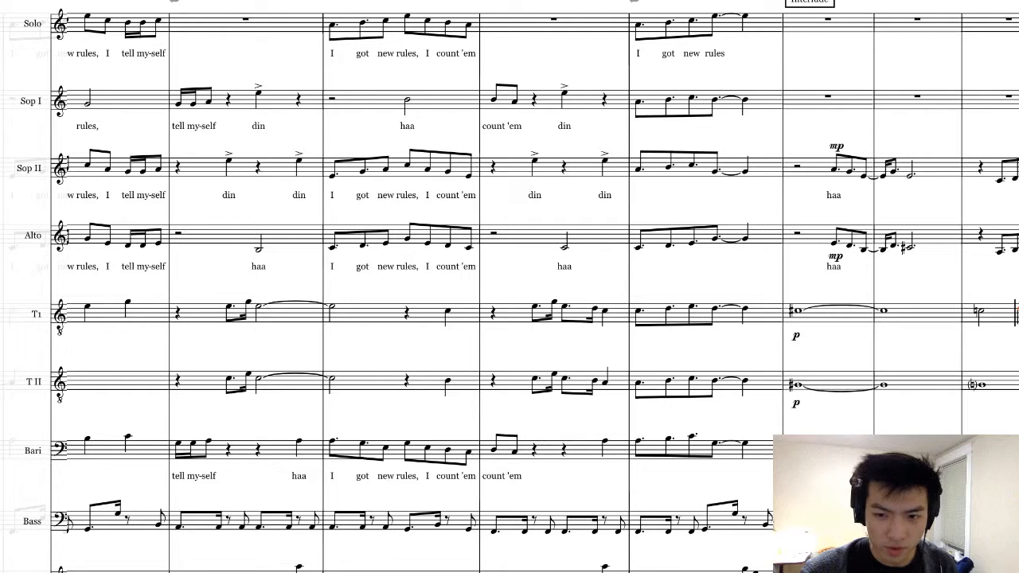
- Shorten the tied Tenor I whole note in measure 40 to a half note and add a B half note after it
double_click(885, 386)
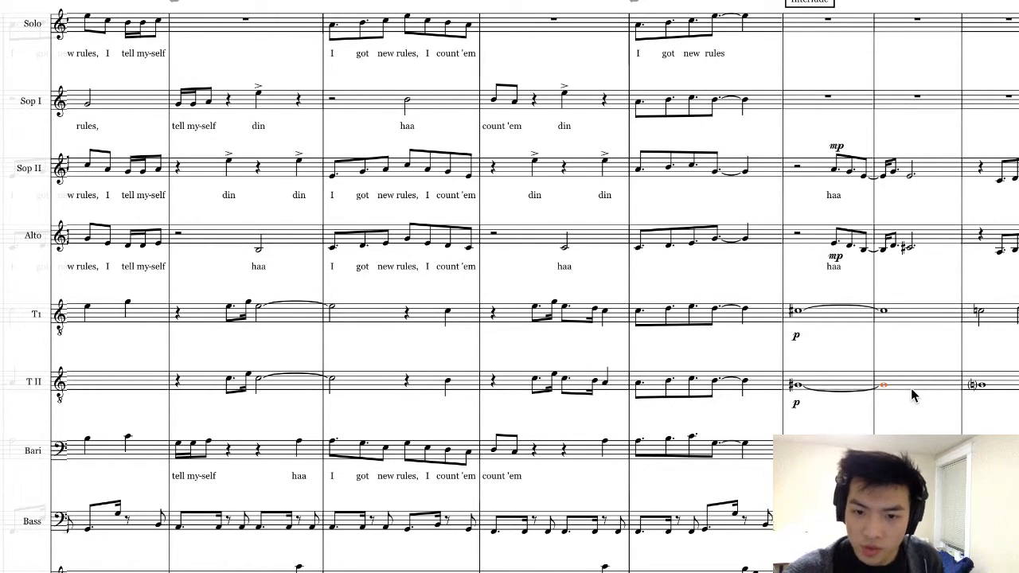
click(884, 312)
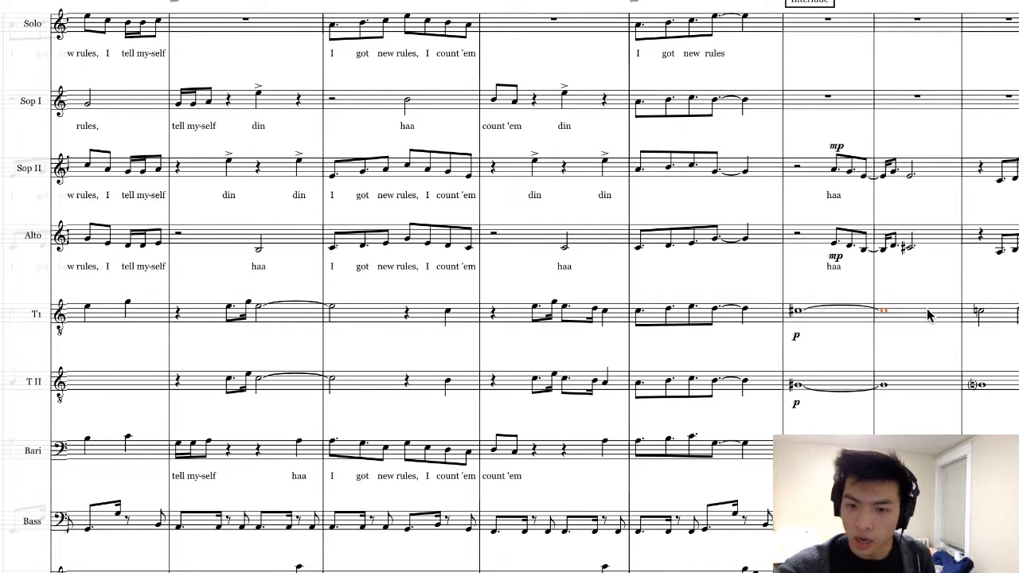
key(h)
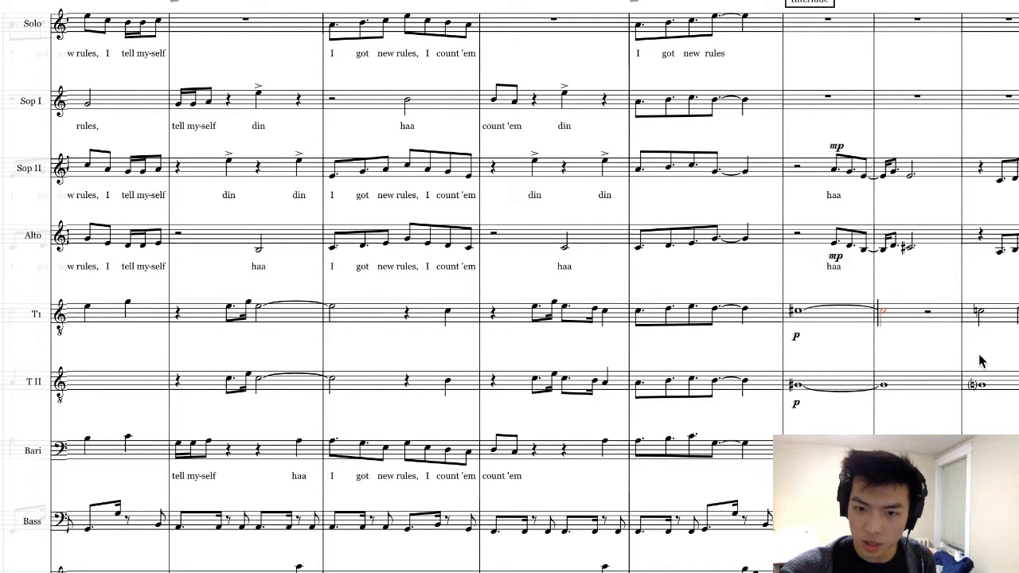
key(b)
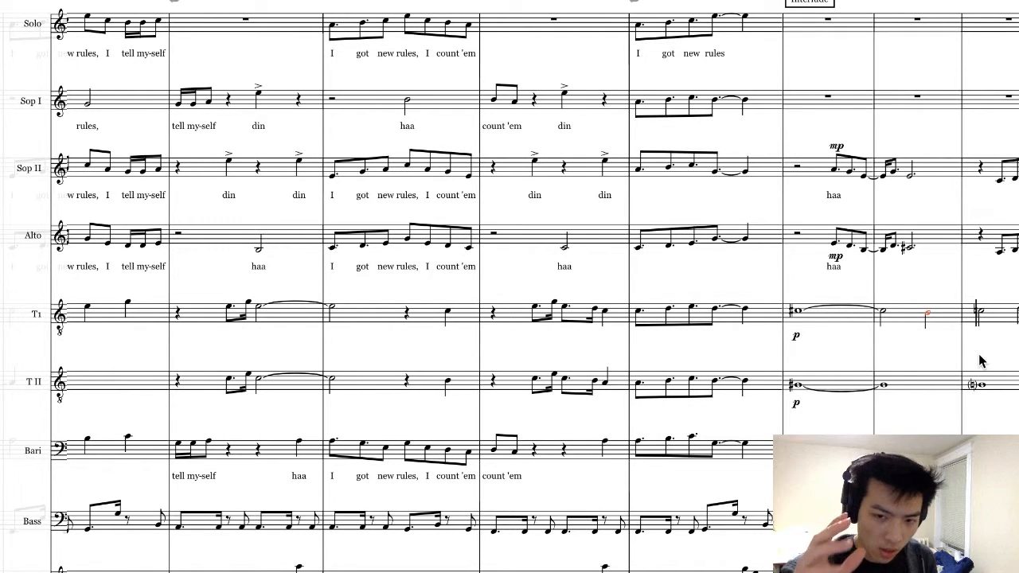
- Change the Tenor I C natural in measure 41 to a whole note, and select the Solo staff's first Interlude measure
click(920, 326)
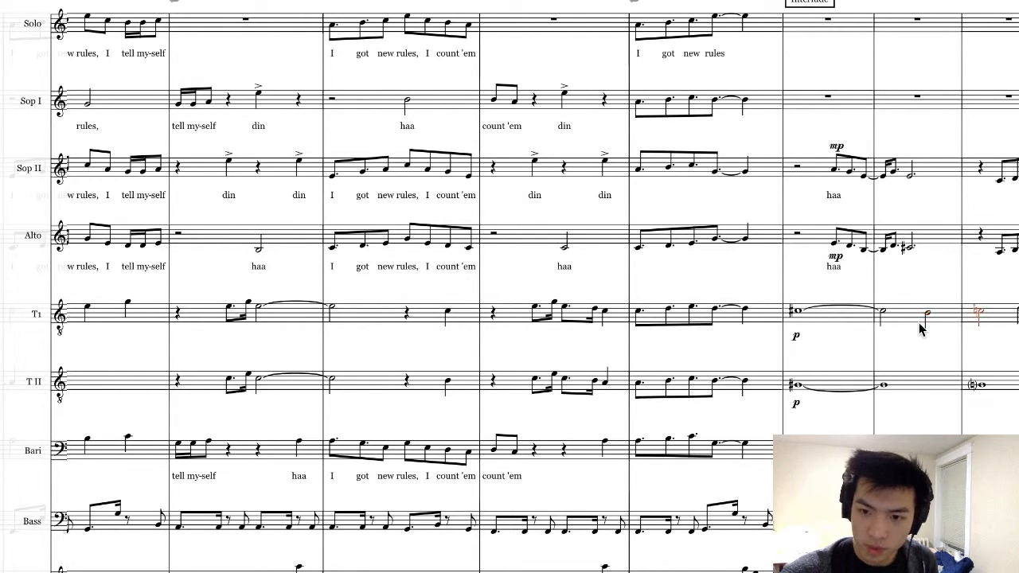
key(Escape)
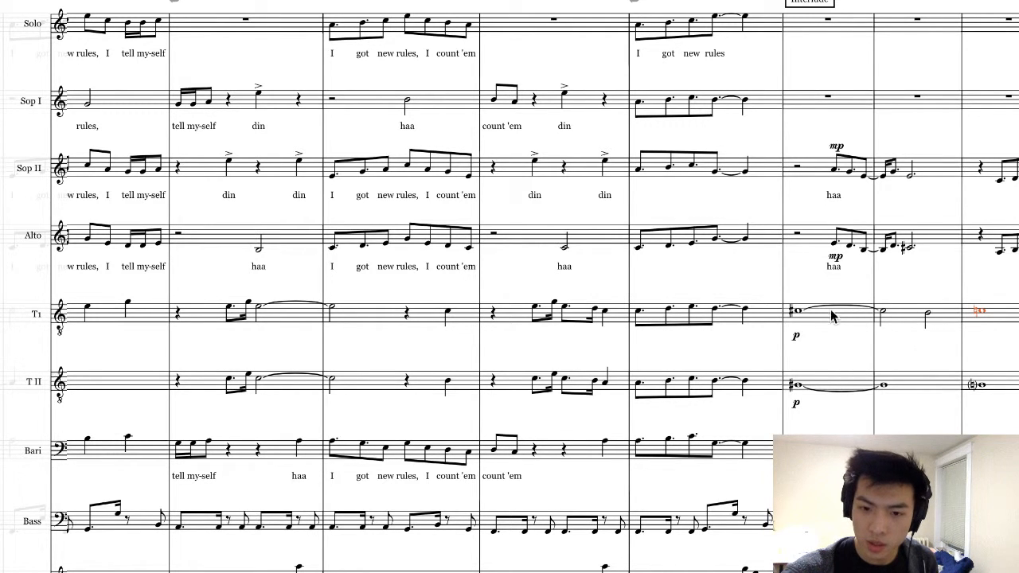
click(797, 312)
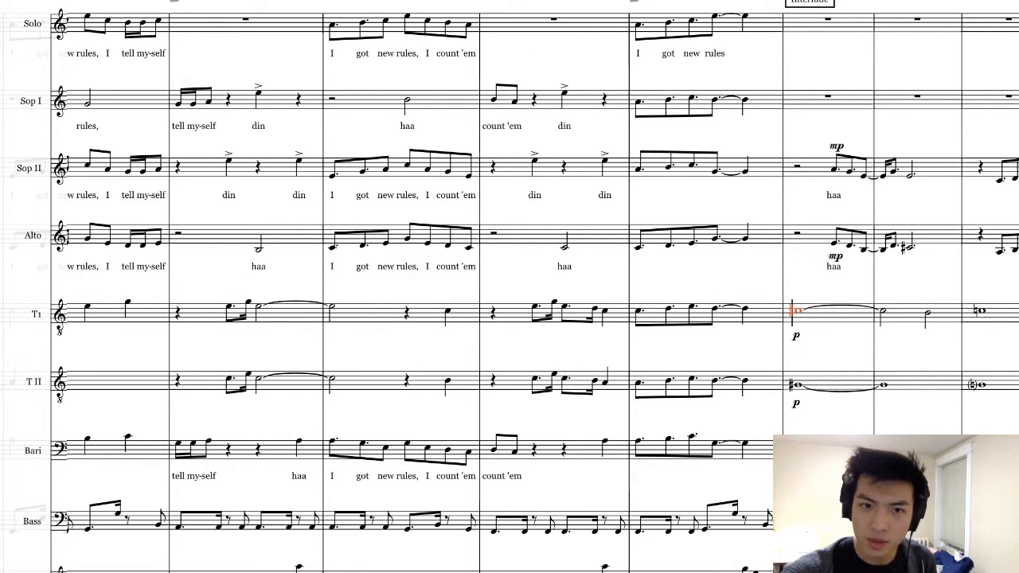
click(793, 29)
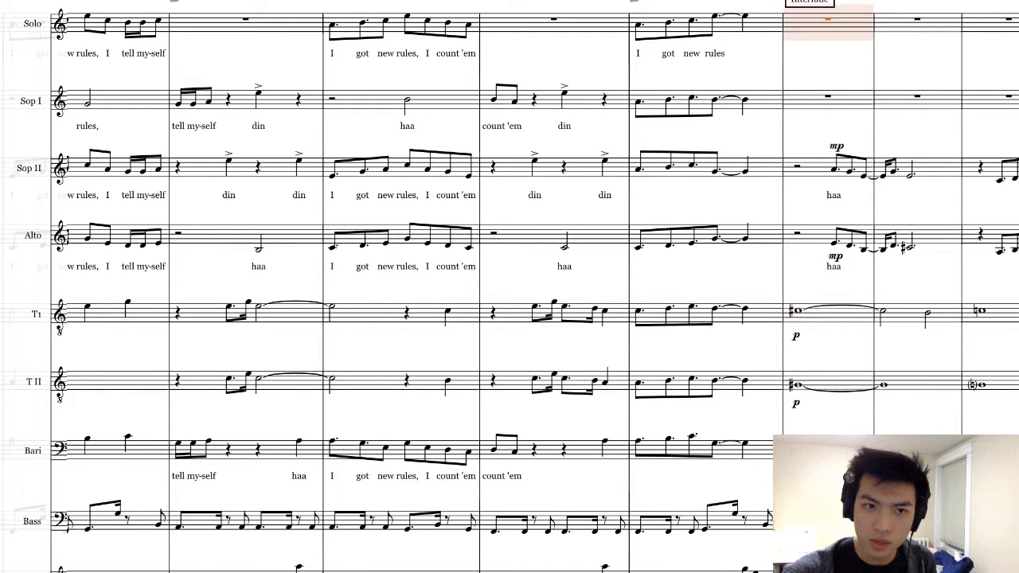
- Play the score from the Solo measure just before the Interlude to check the reworked Tenor I line
click(764, 26)
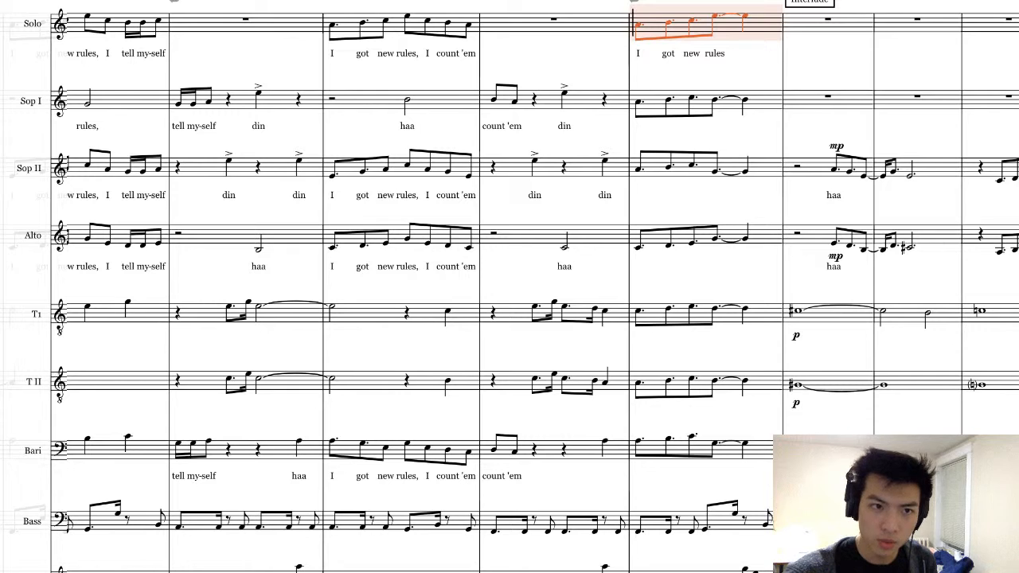
key(space)
scroll(499, 109, down, 1)
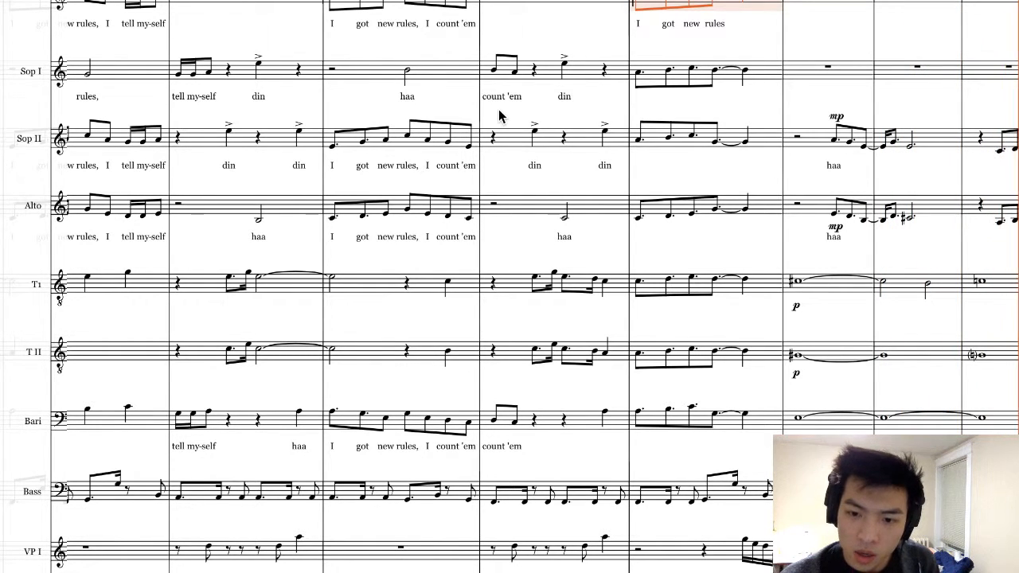
key(XF86AudioRaiseVolume)
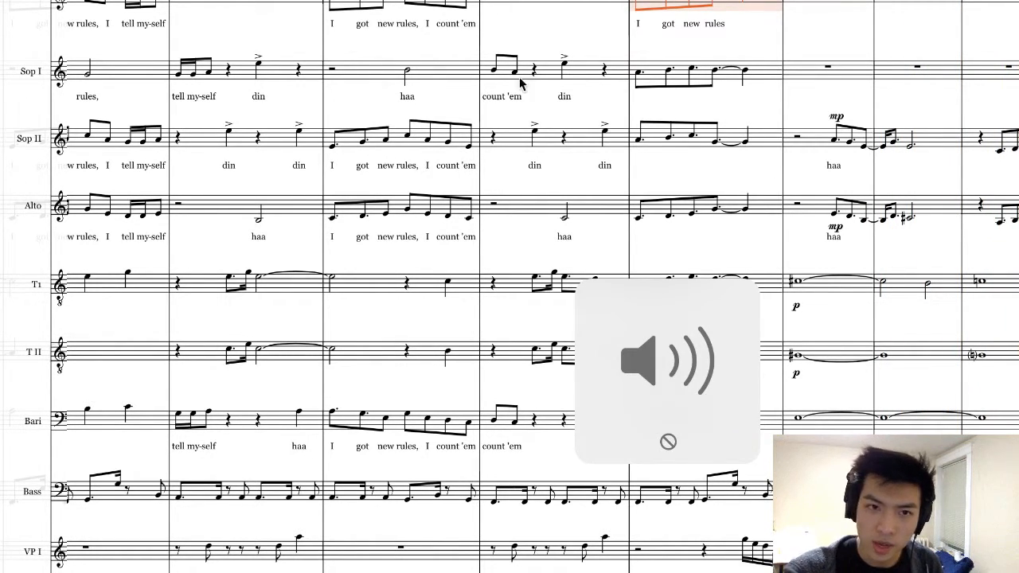
drag(830, 328, 830, 327)
scroll(835, 334, up, 1)
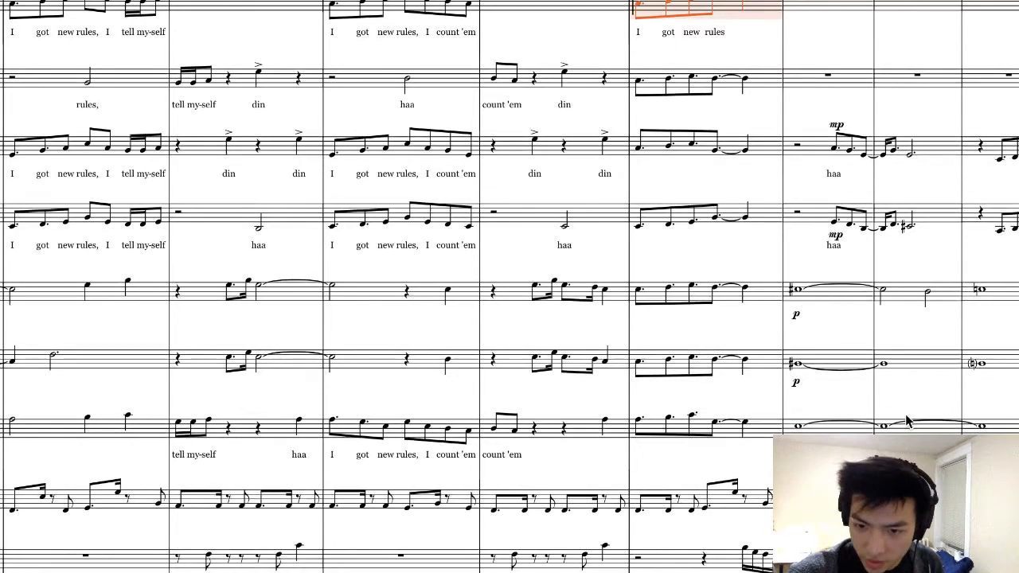
- Shorten the tied Bari whole note in measure 41 to an E half note
scroll(963, 436, down, 1)
scroll(955, 446, down, 1)
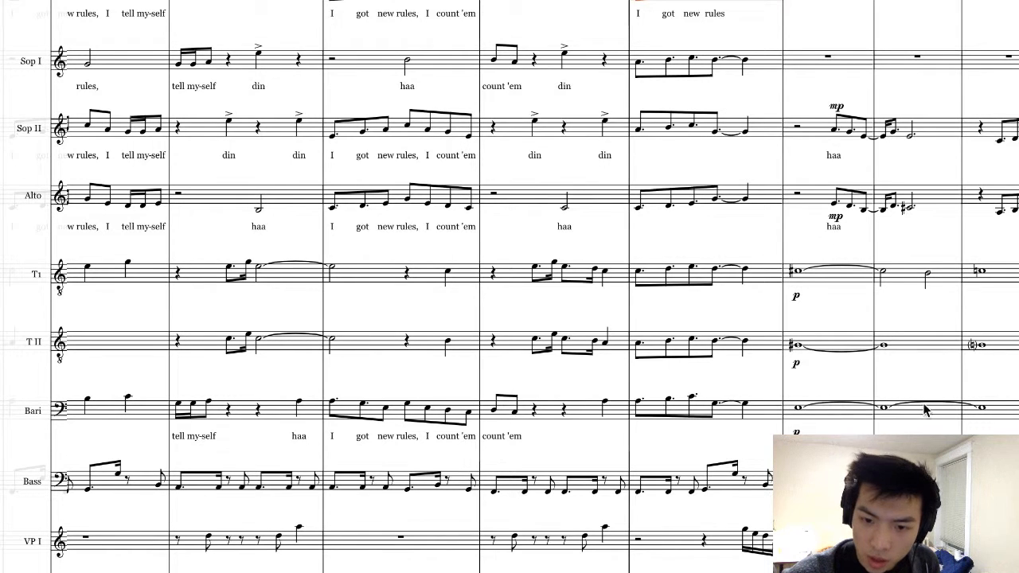
click(995, 413)
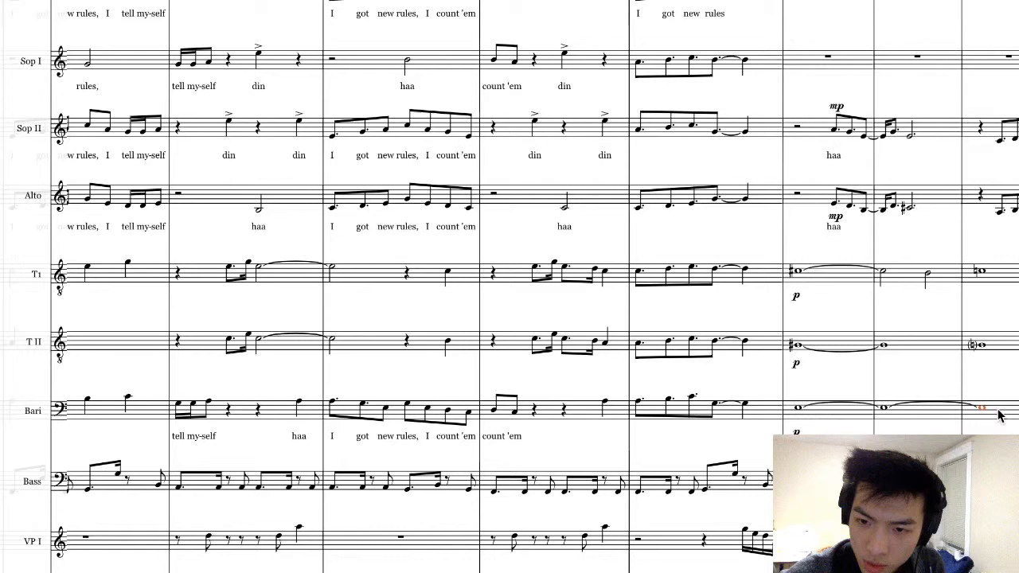
key(n)
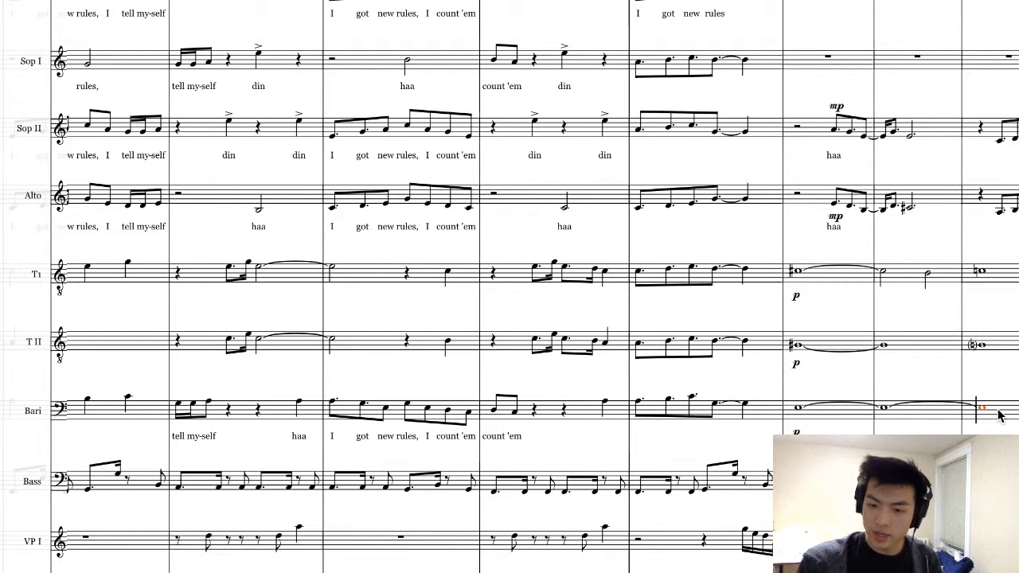
key(5)
key(e)
key(Escape)
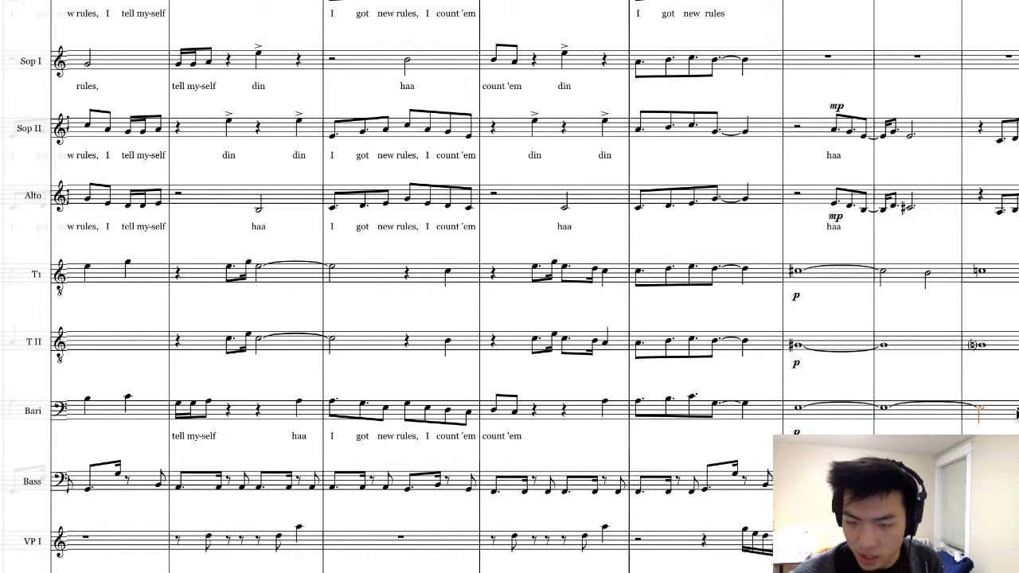
key(Escape)
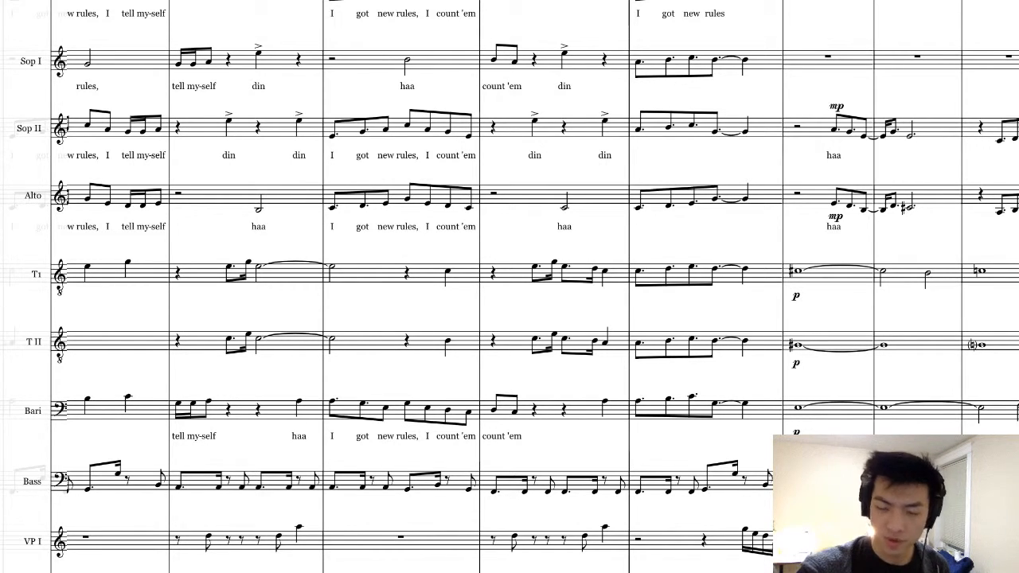
- Listen to the transition into the Interlude, starting from the Sop I measure just before it
click(766, 63)
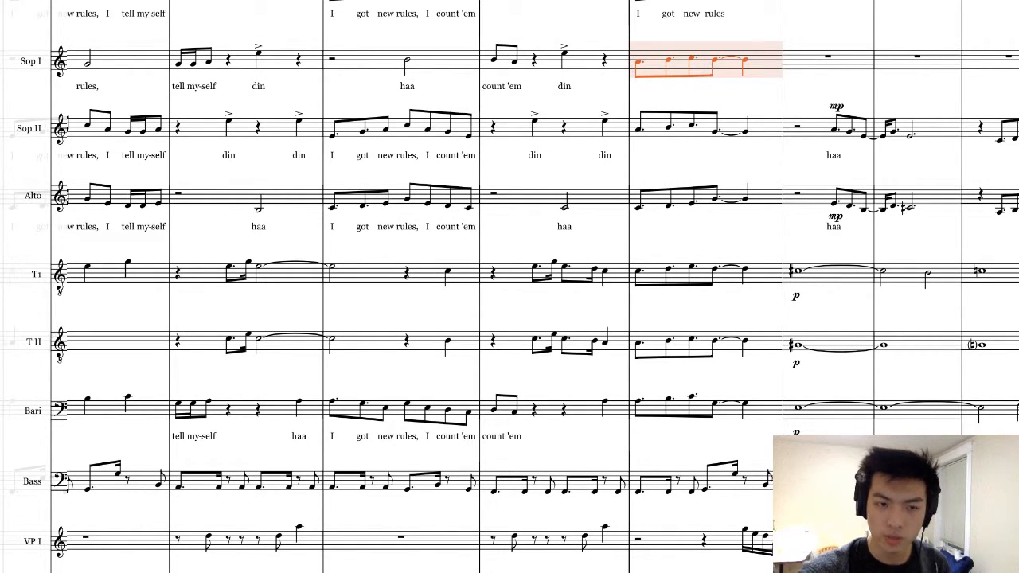
key(space)
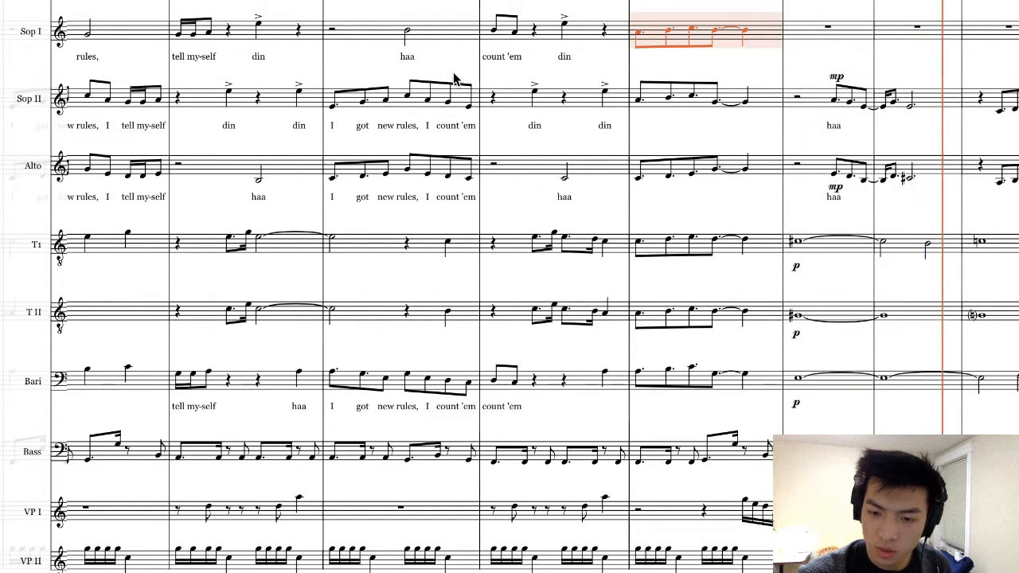
key(XF86AudioRaiseVolume)
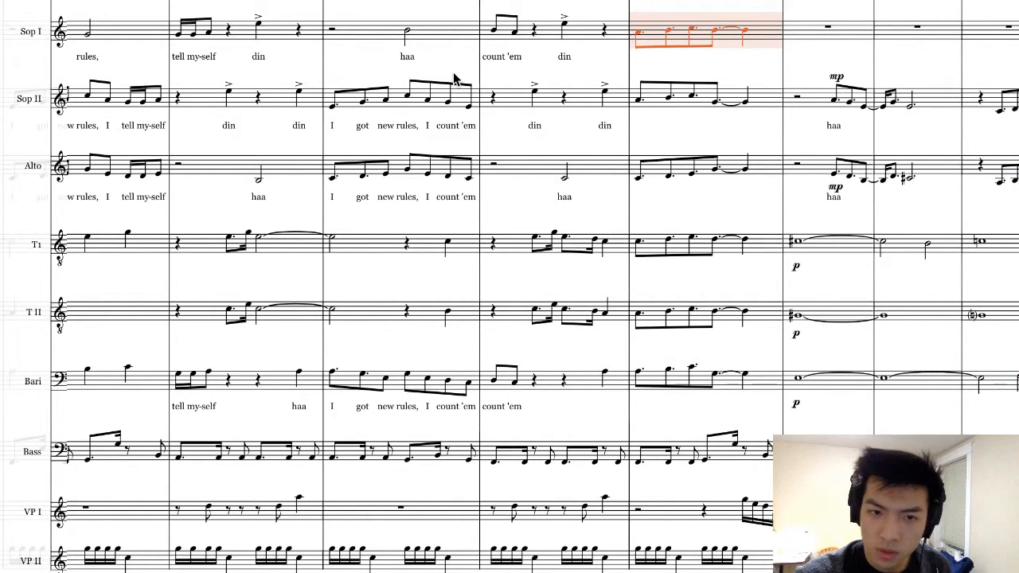
scroll(979, 171, up, 1)
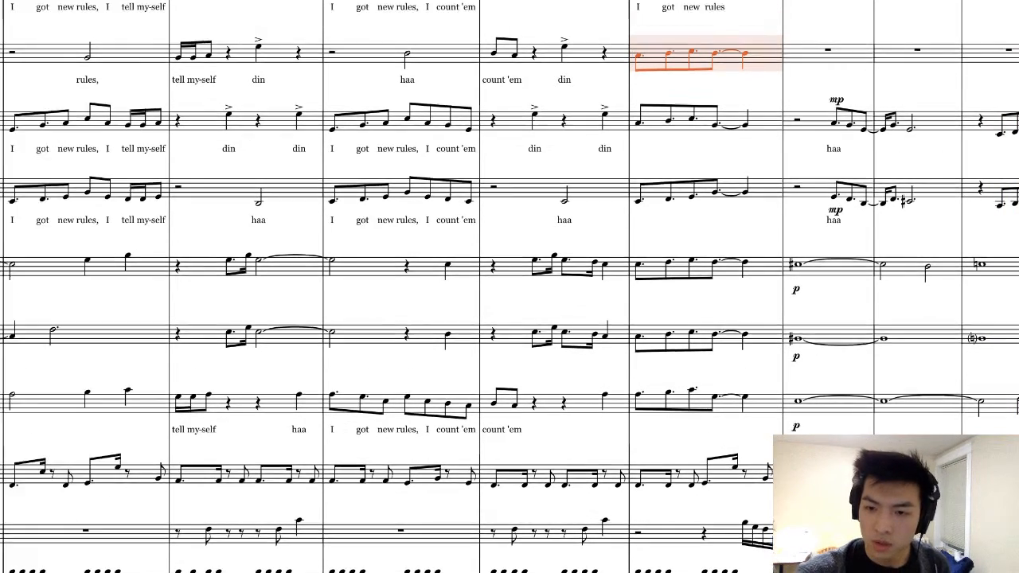
scroll(509, 287, up, 1)
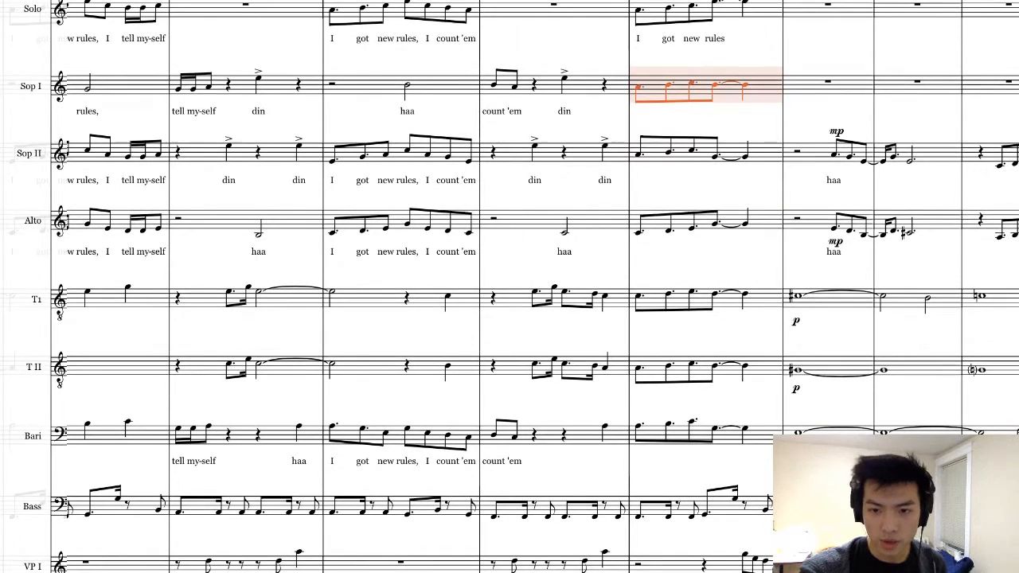
scroll(509, 286, down, 1)
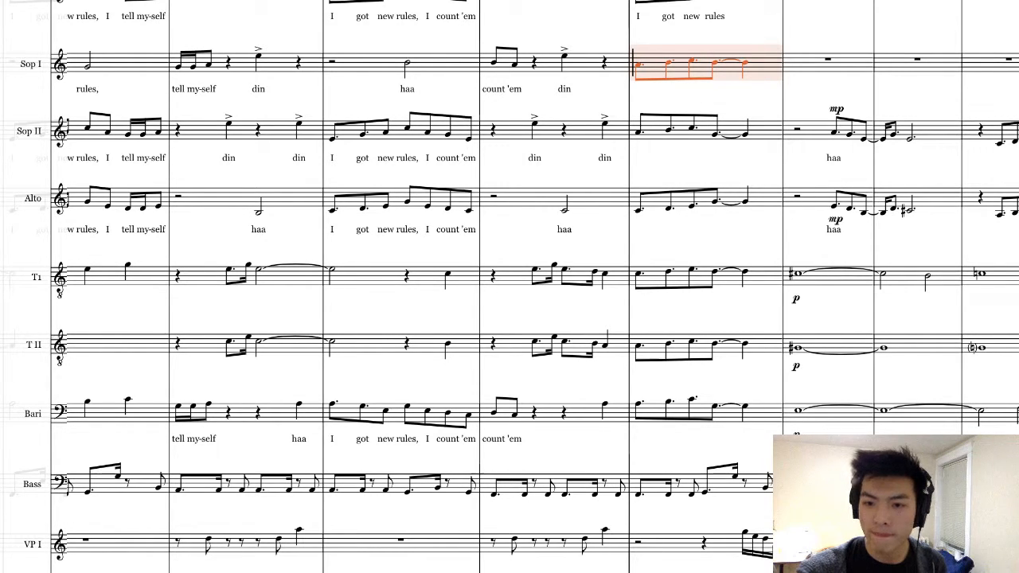
scroll(510, 287, up, 1)
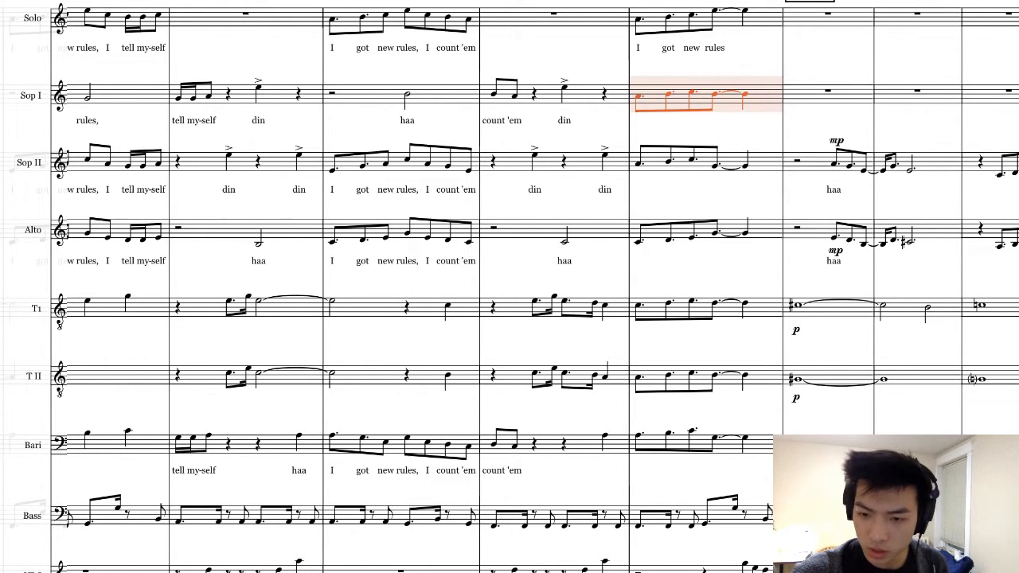
key(Escape)
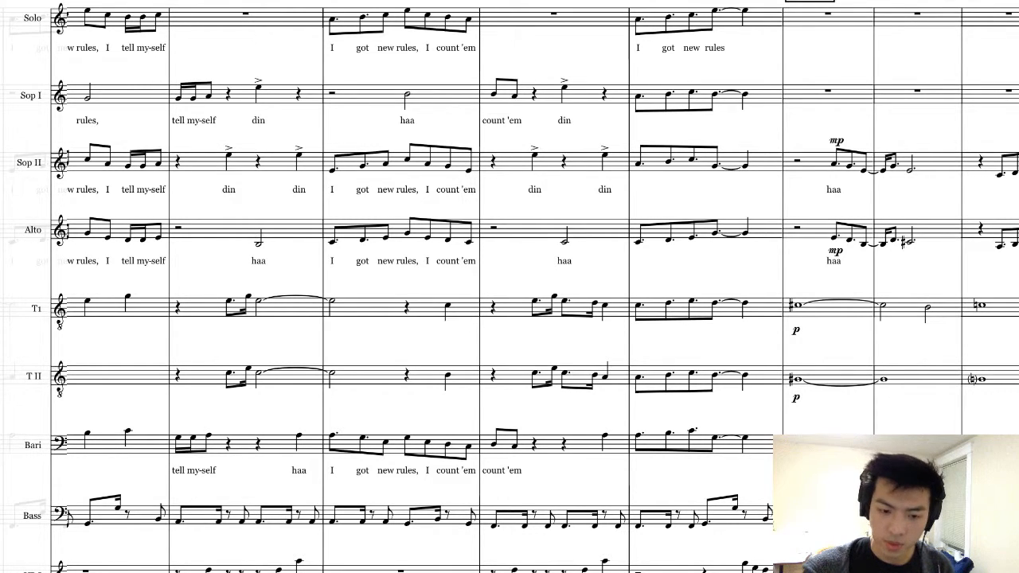
- Check the YouTube live stream page briefly and return to the score
click(750, 24)
key(ctrl+Tab)
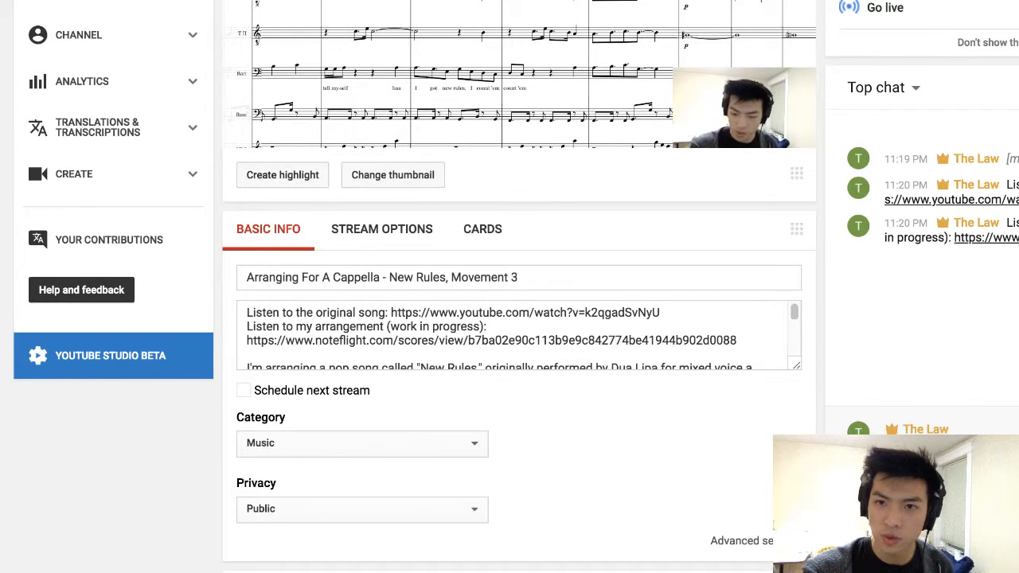
key(ctrl+Tab)
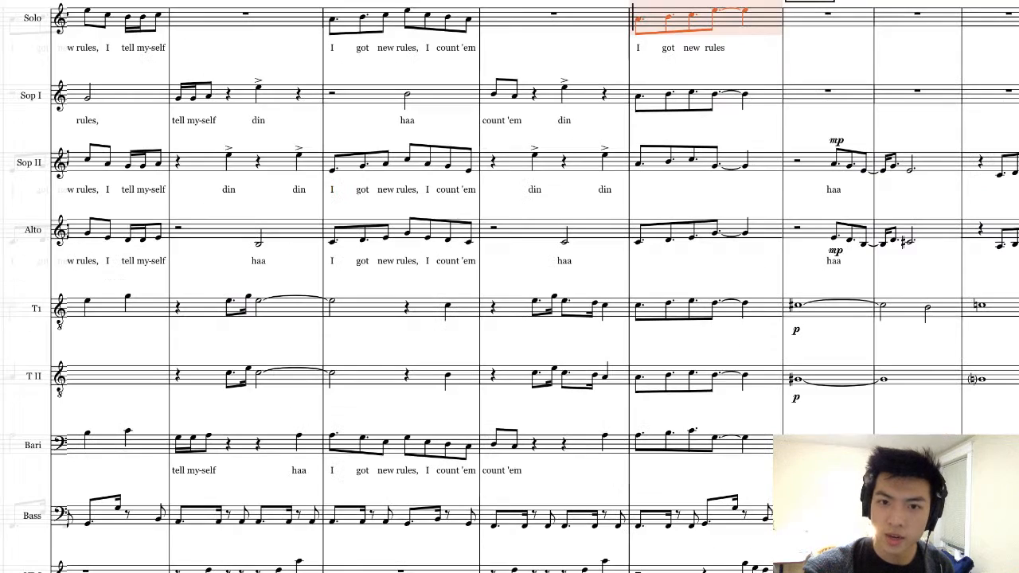
- Play the passage again from the Solo "I got new rules" measure before the Interlude
click(550, 26)
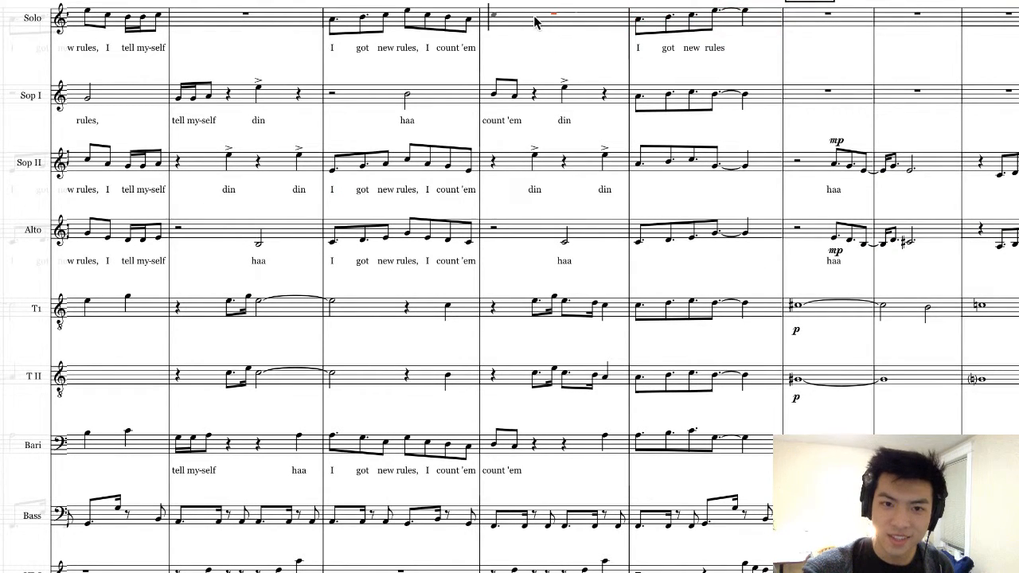
click(647, 17)
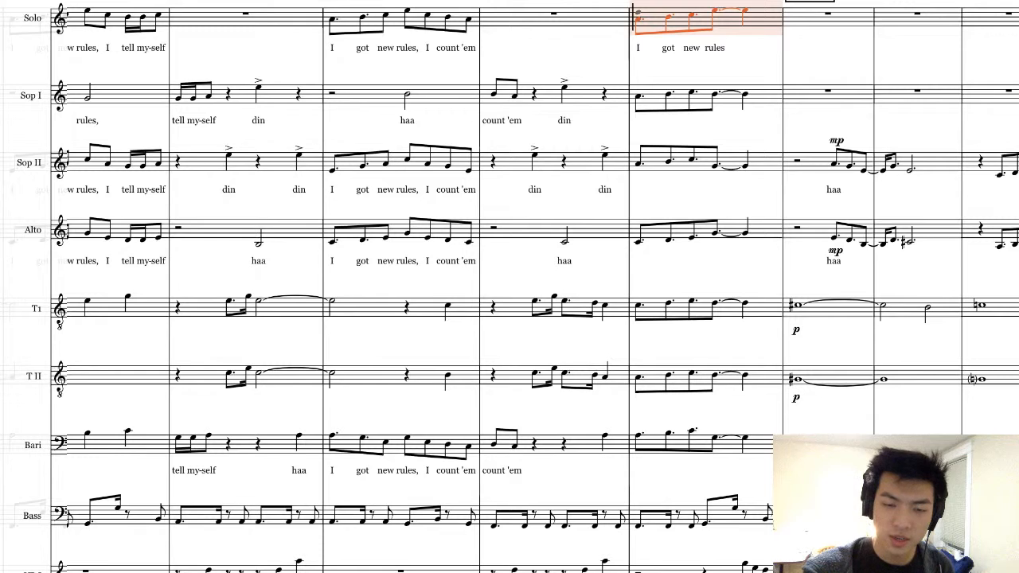
key(space)
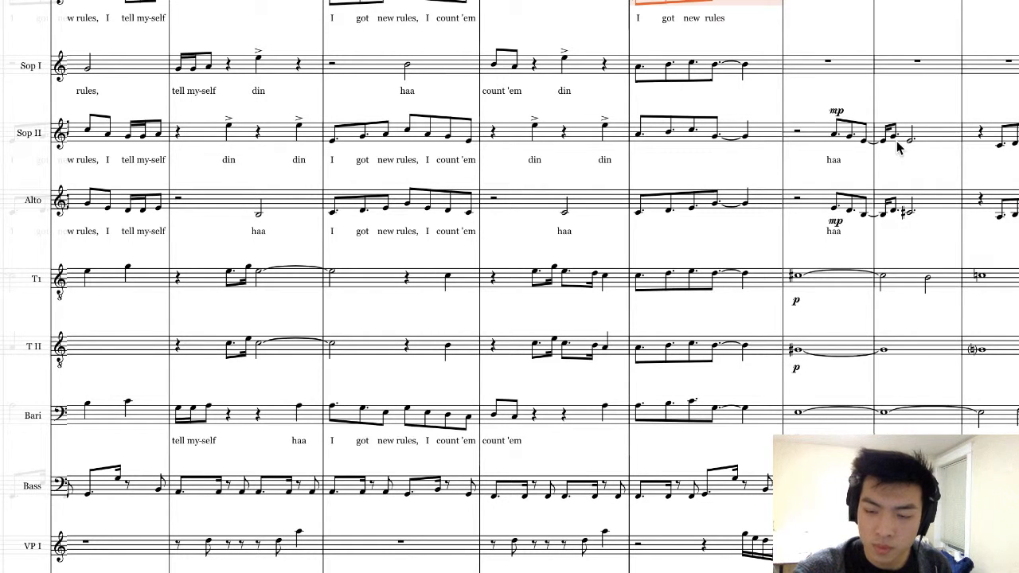
scroll(899, 147, up, 1)
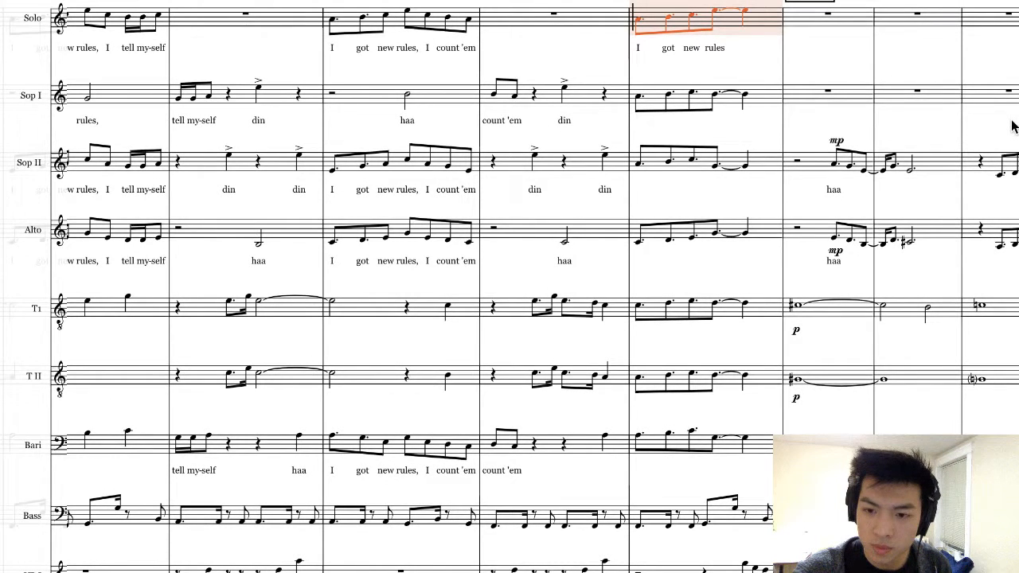
click(987, 19)
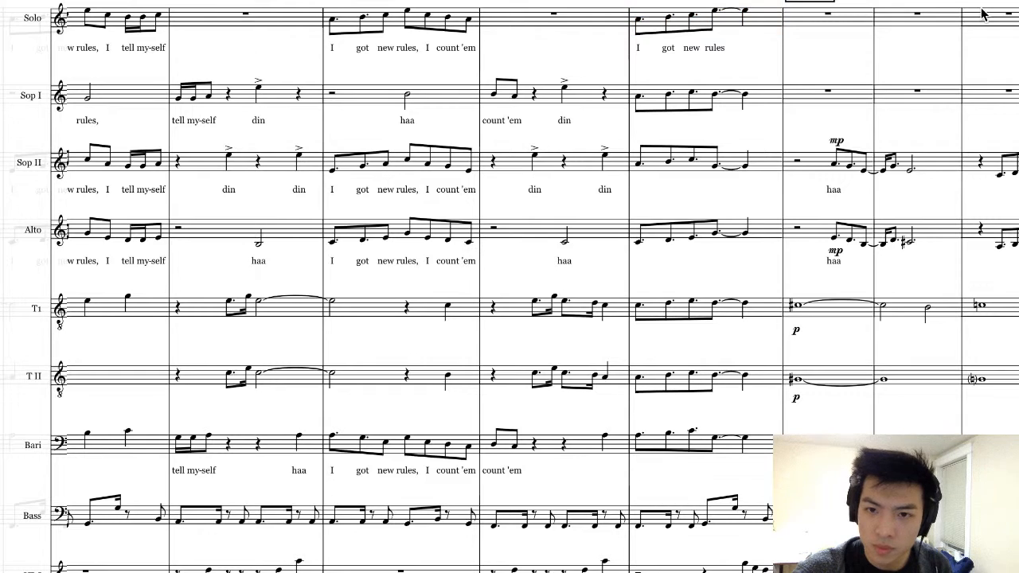
click(930, 26)
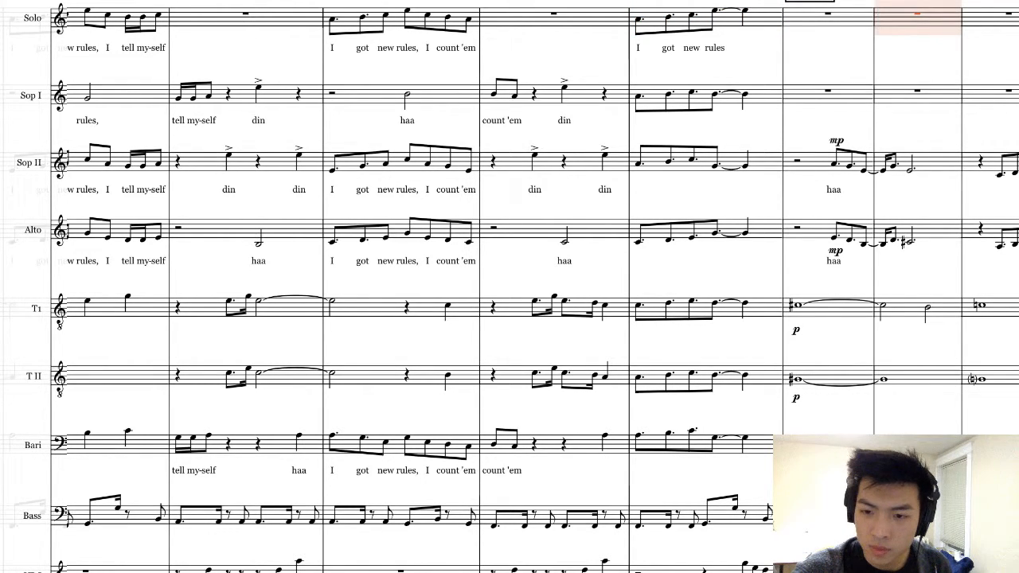
key(Escape)
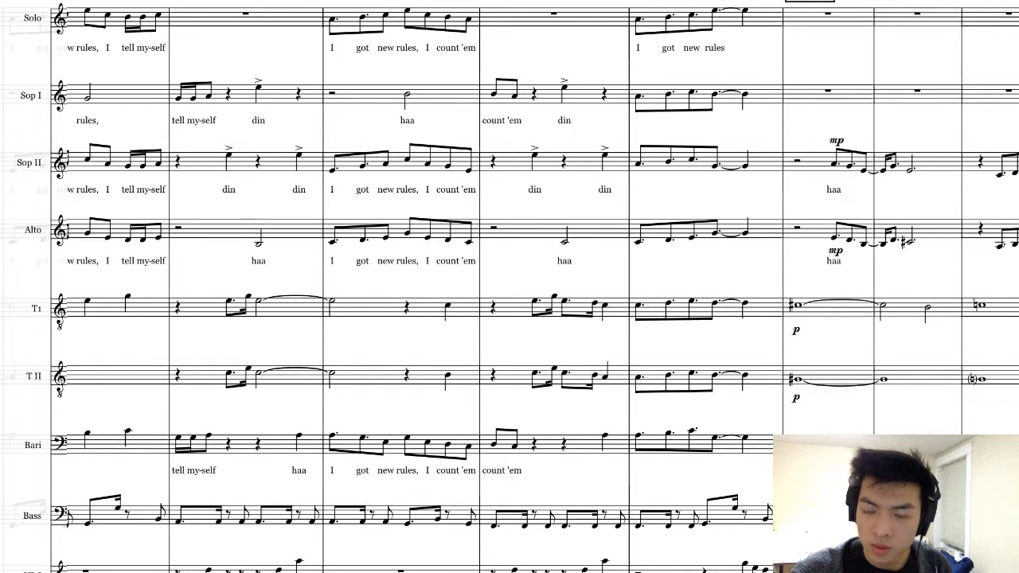
click(892, 22)
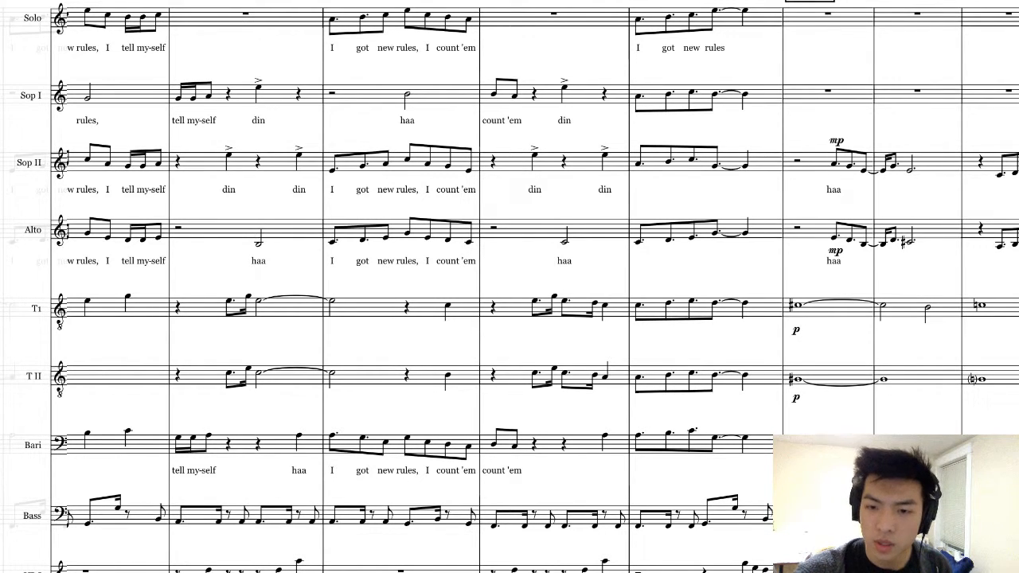
click(848, 27)
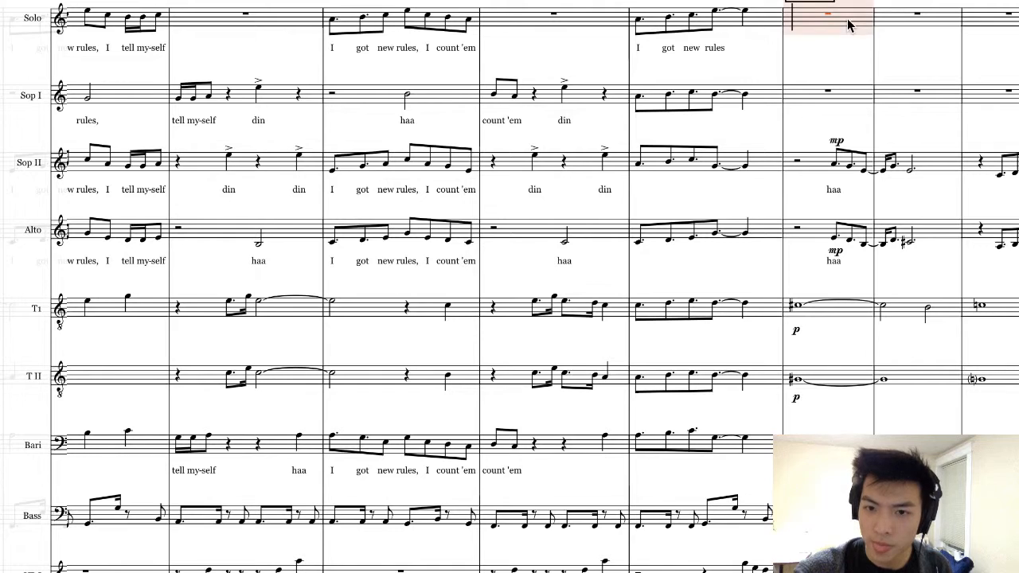
- Replace the Alto C sharp dotted half note in measure 40 with a D
click(910, 237)
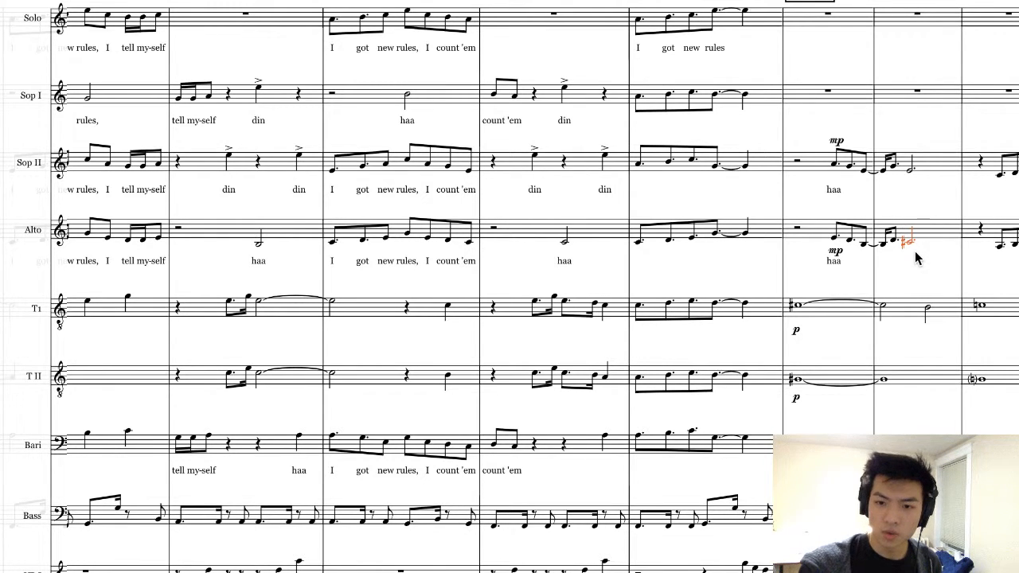
key(Delete)
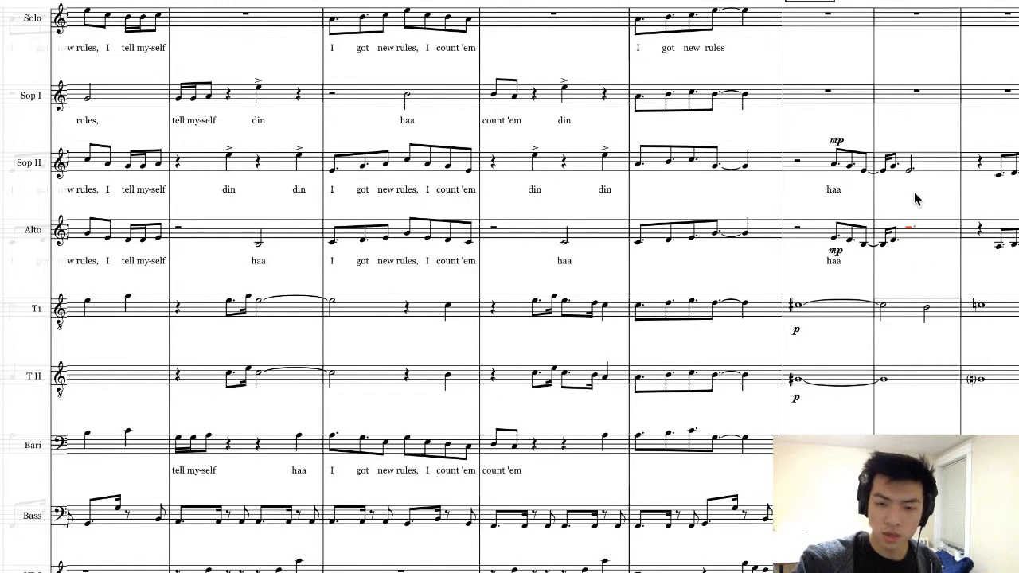
key(d)
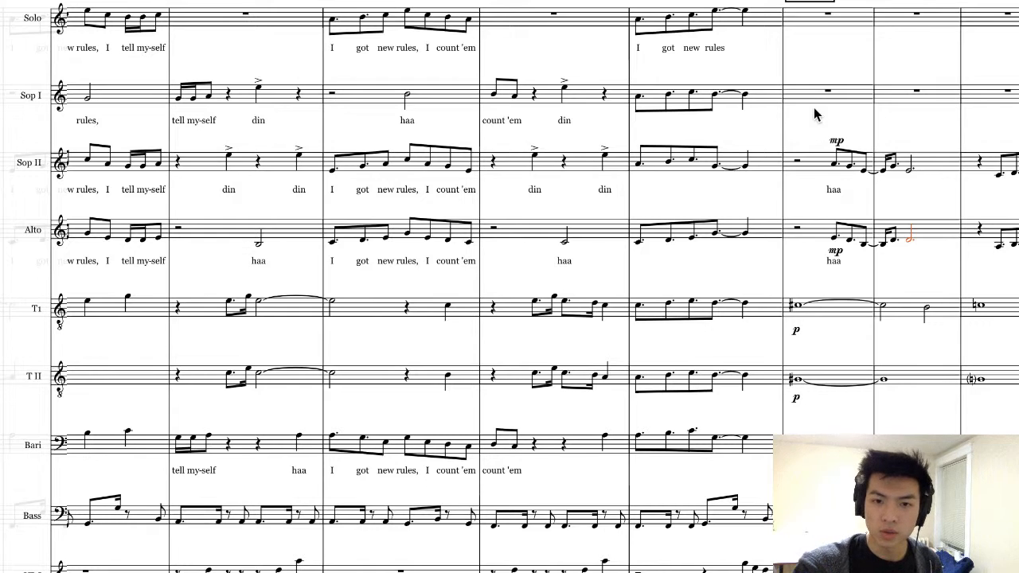
- Listen to the score from the Solo rest two measures before the Interlude to check the Alto D
click(755, 22)
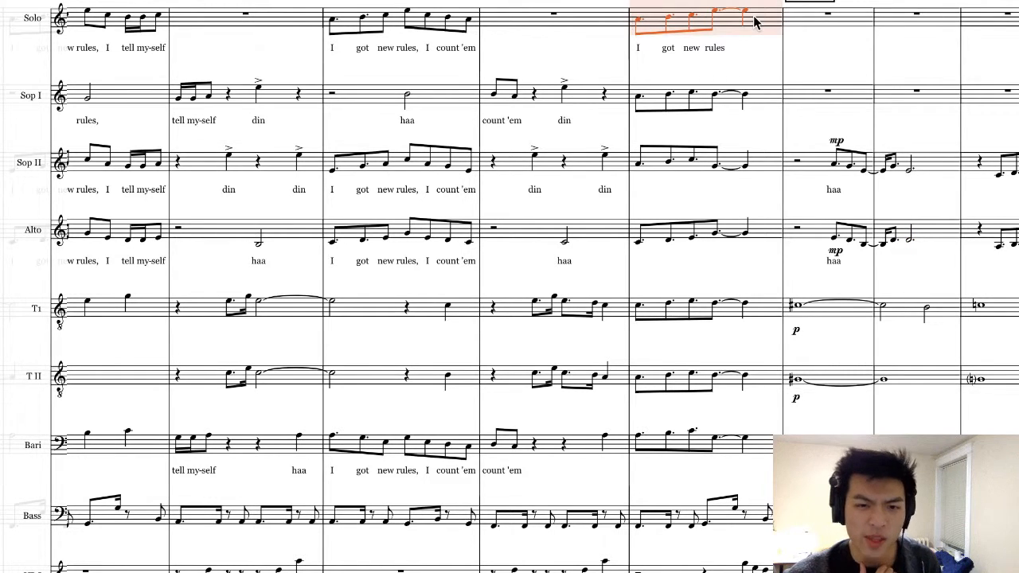
double_click(616, 22)
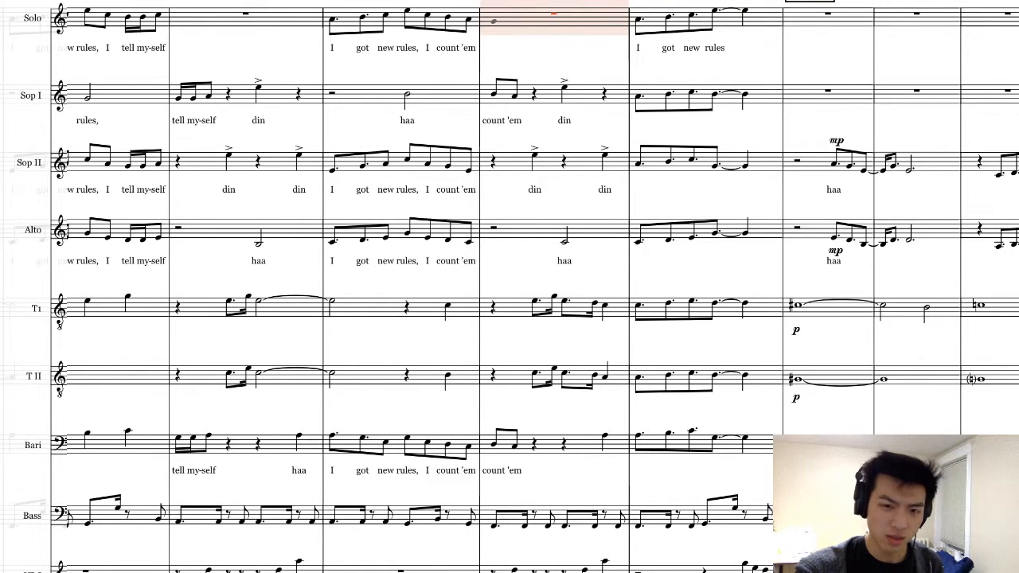
key(space)
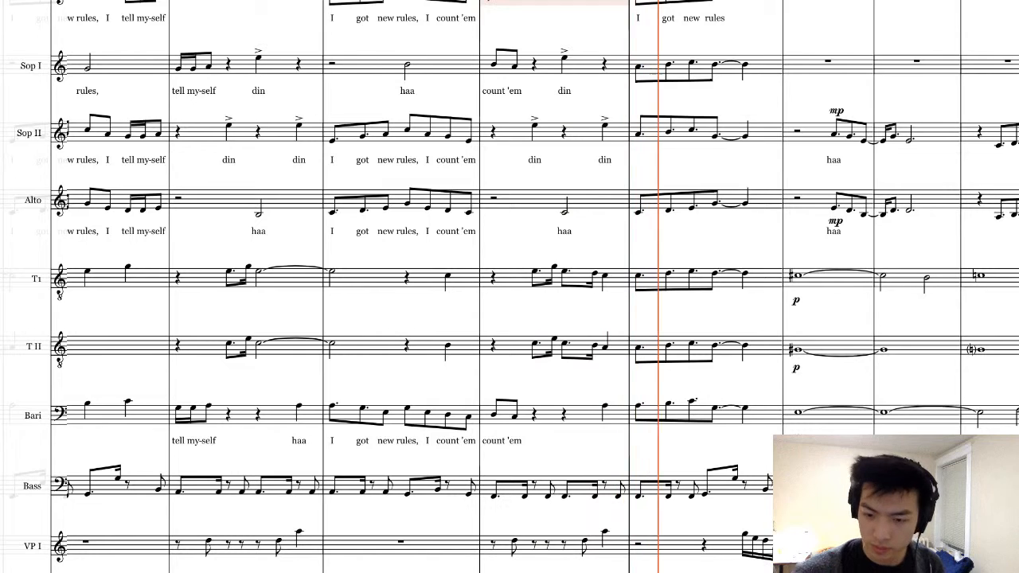
key(XF86AudioRaiseVolume)
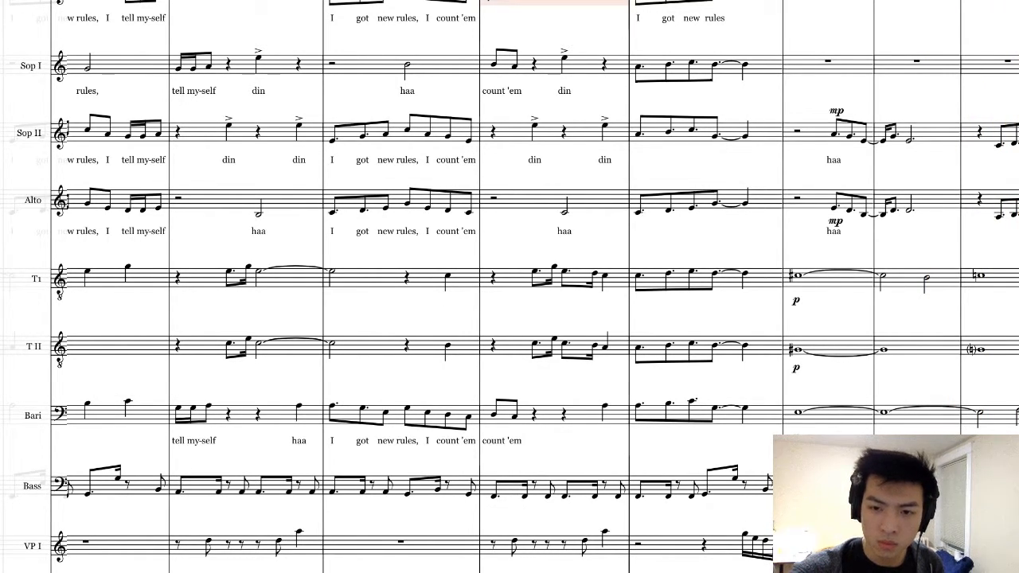
- Set the Alto dotted half note in measure 40 to C sharp and play the Interlude from its first Sop I measure
scroll(892, 176, up, 1)
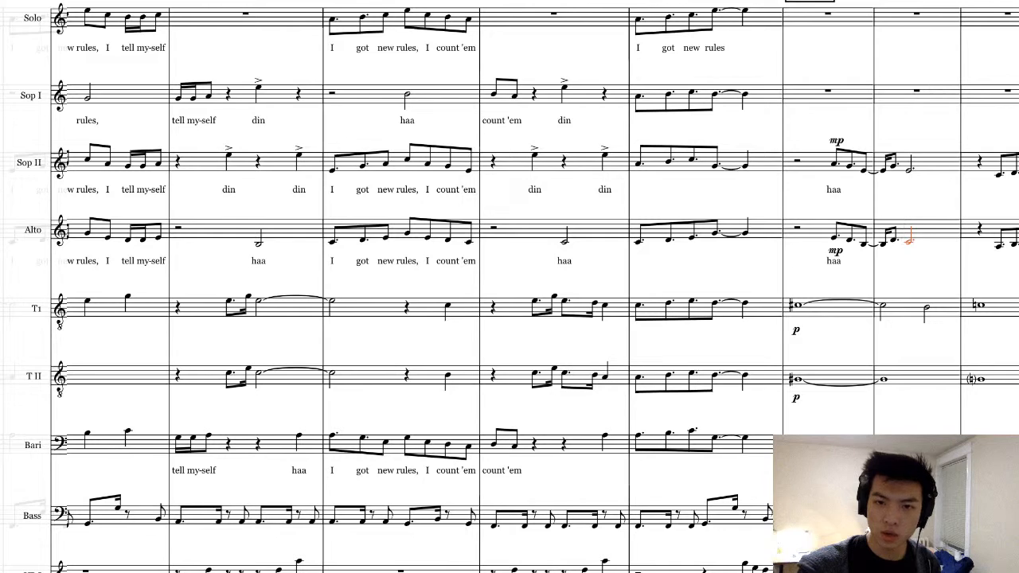
key(plus)
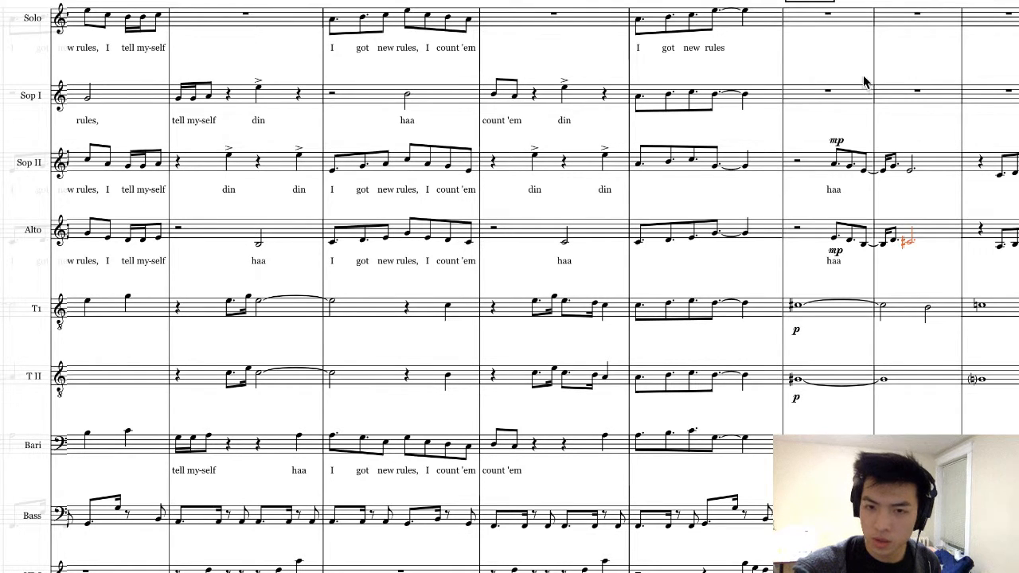
click(817, 62)
key(space)
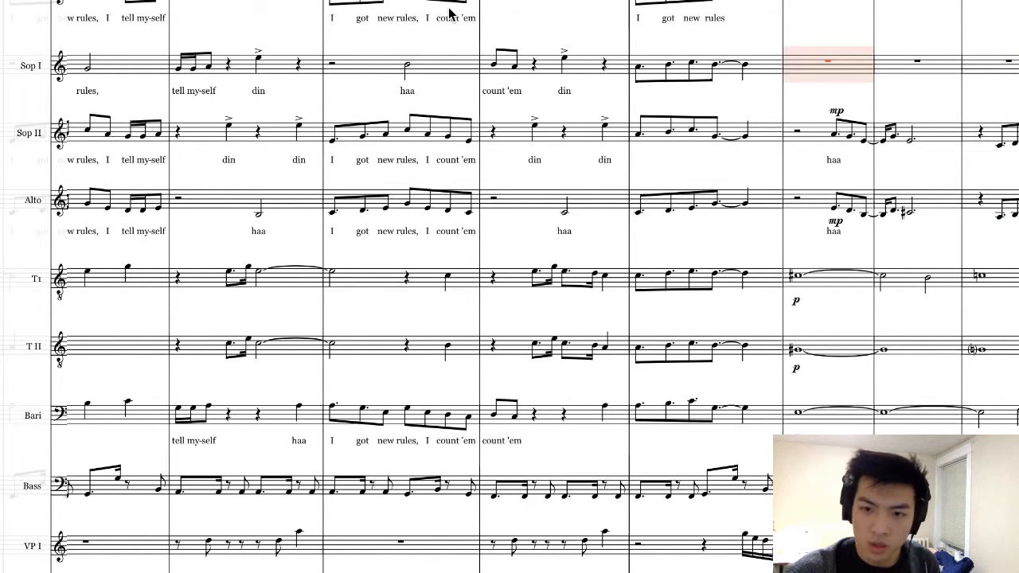
scroll(992, 181, up, 1)
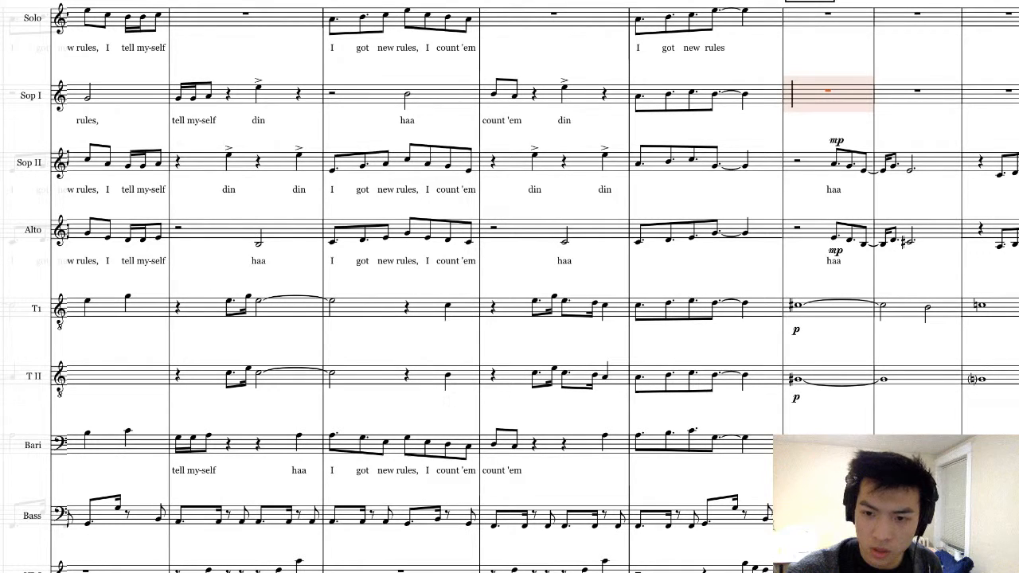
key(Escape)
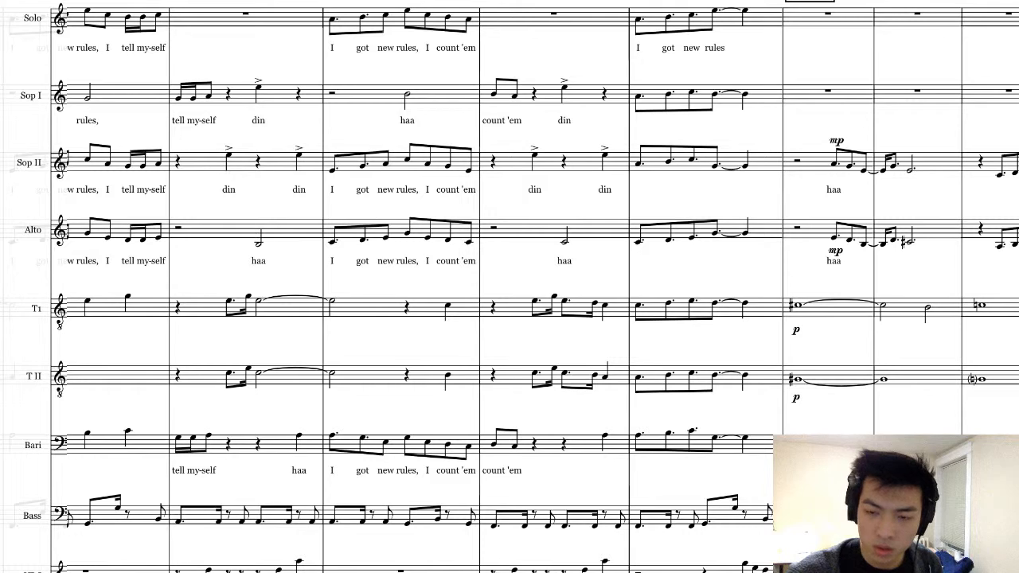
- Play the Interlude from its first Solo measure to check the Alto harmony
click(843, 13)
key(n)
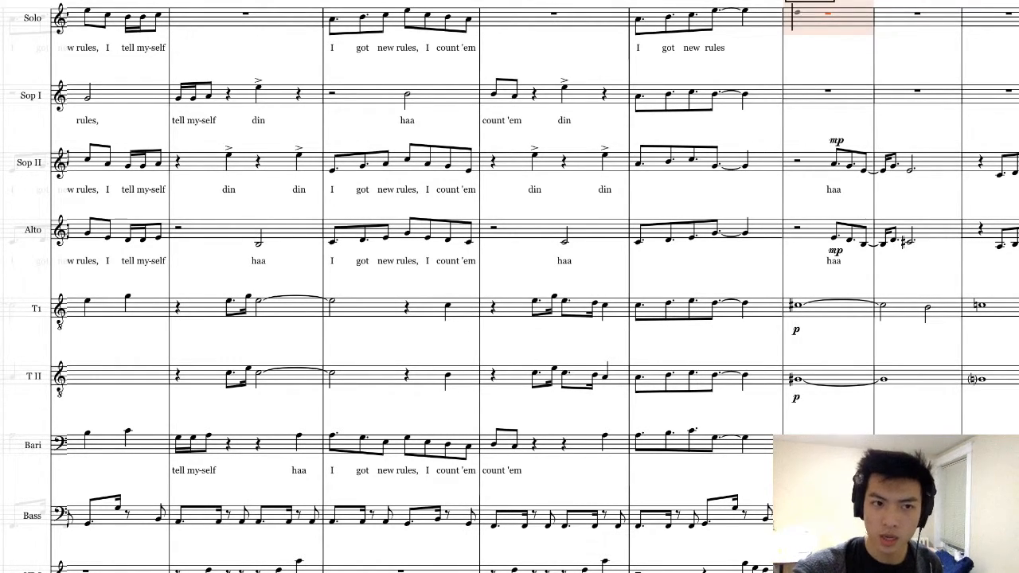
key(space)
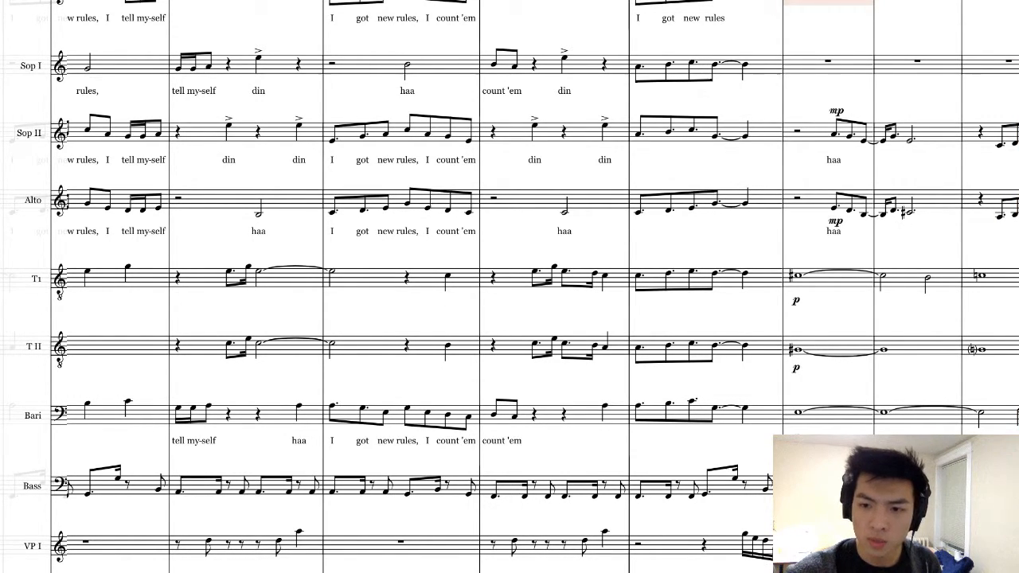
scroll(954, 148, up, 1)
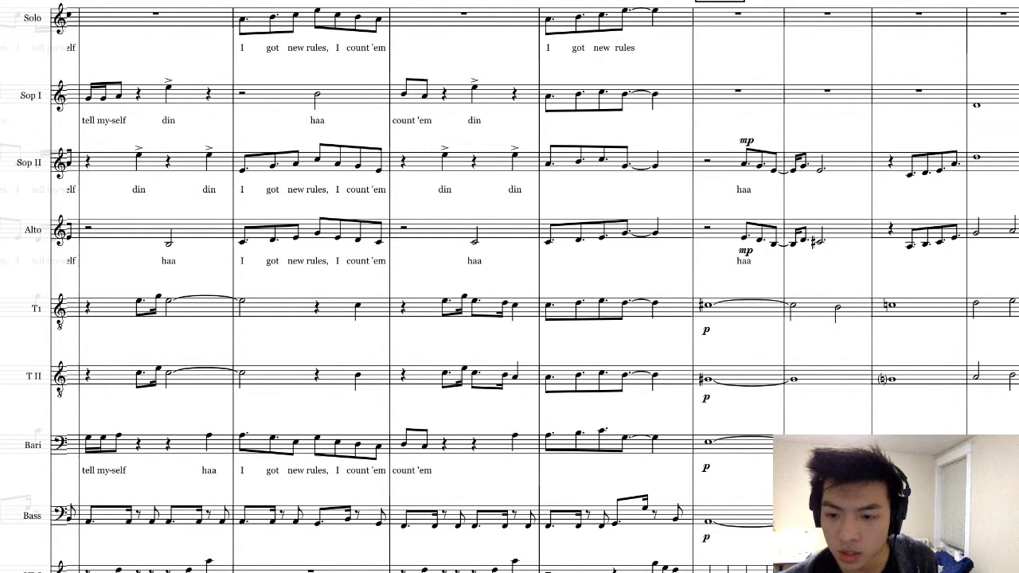
click(766, 28)
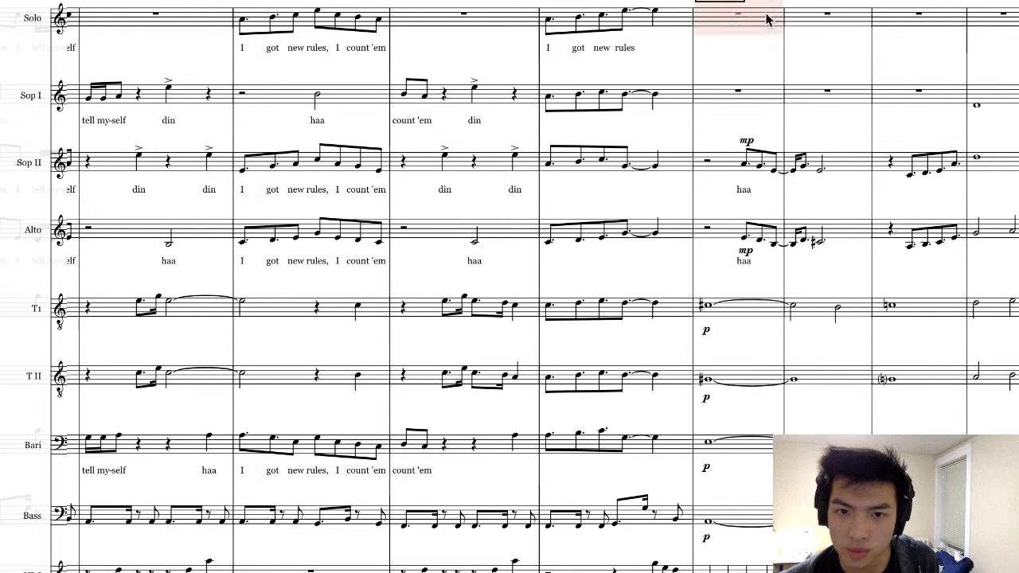
key(n)
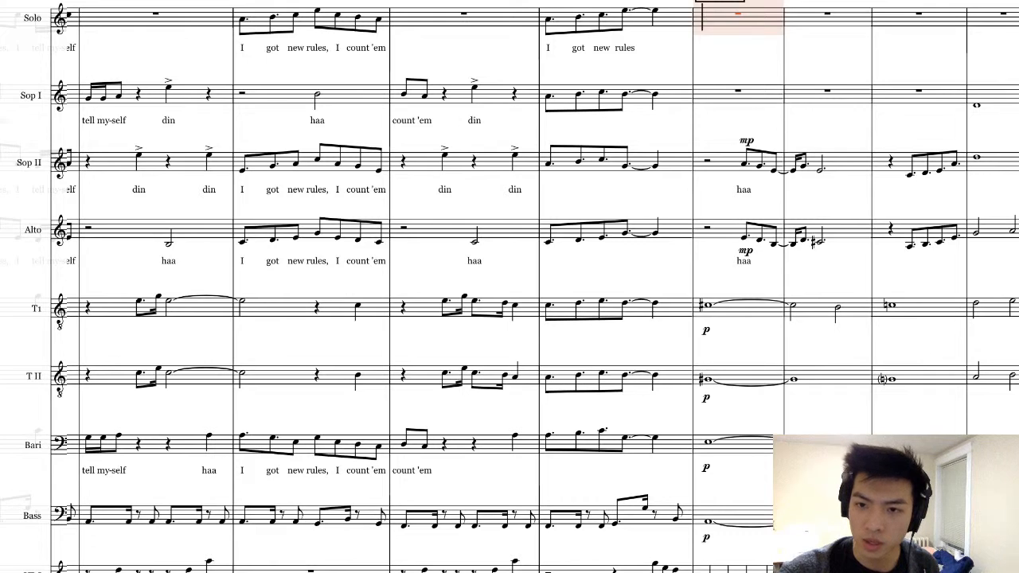
key(Escape)
key(Escape)
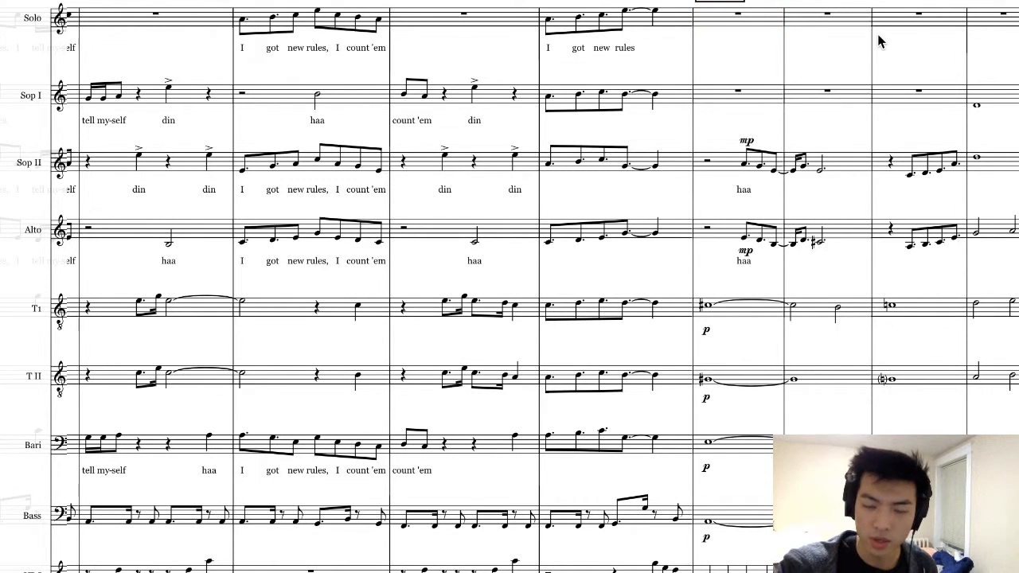
click(731, 21)
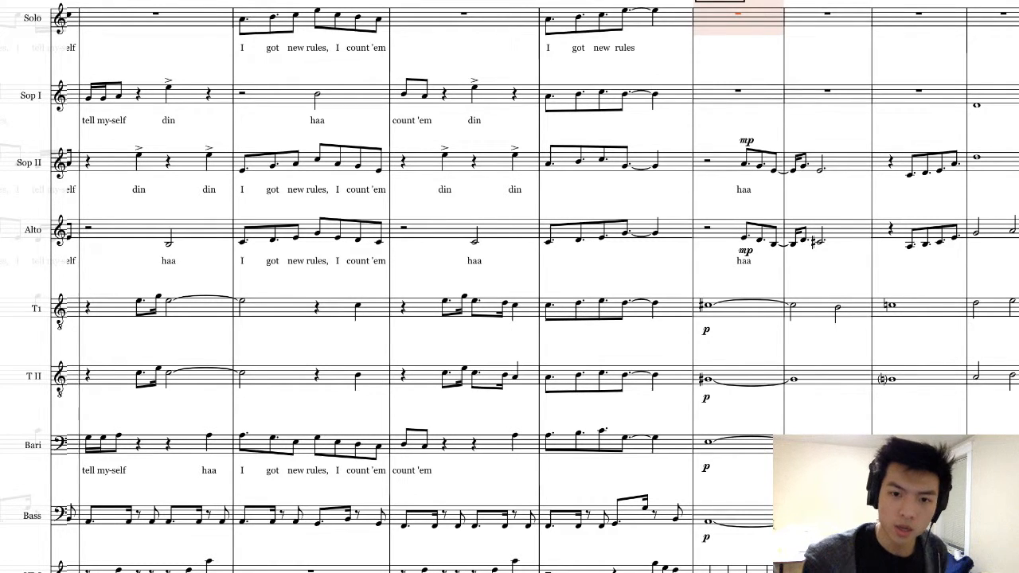
- Play the score from the Solo rest two measures before the Interlude to hear the lead-in with the Alto C sharp
click(430, 23)
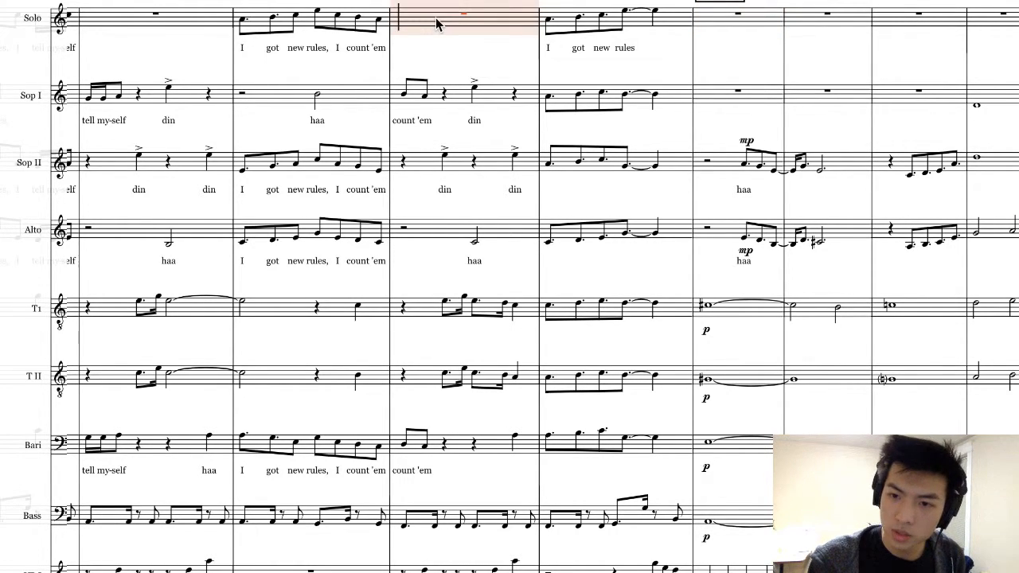
key(space)
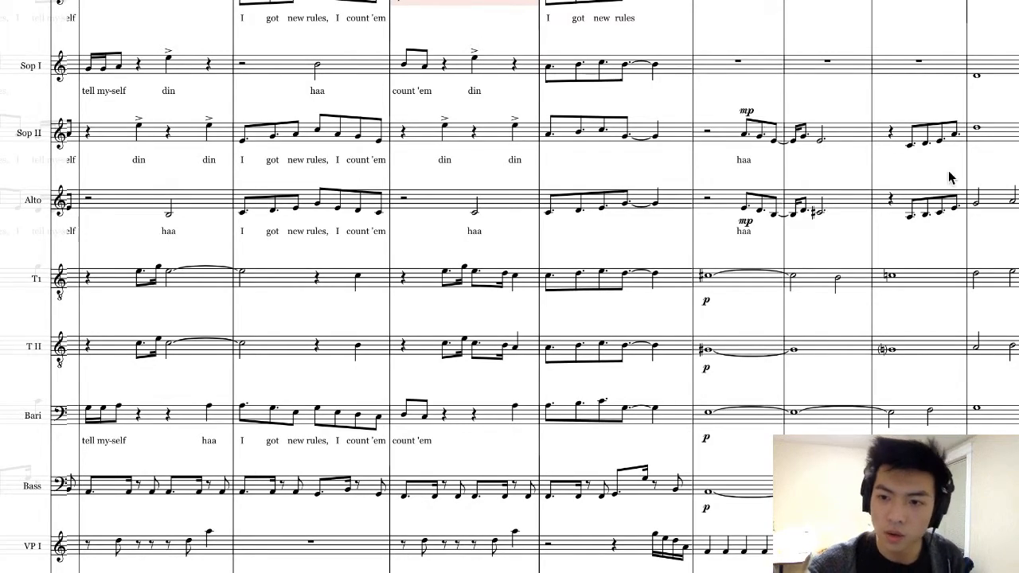
scroll(949, 176, up, 1)
scroll(873, 224, down, 1)
scroll(873, 230, up, 1)
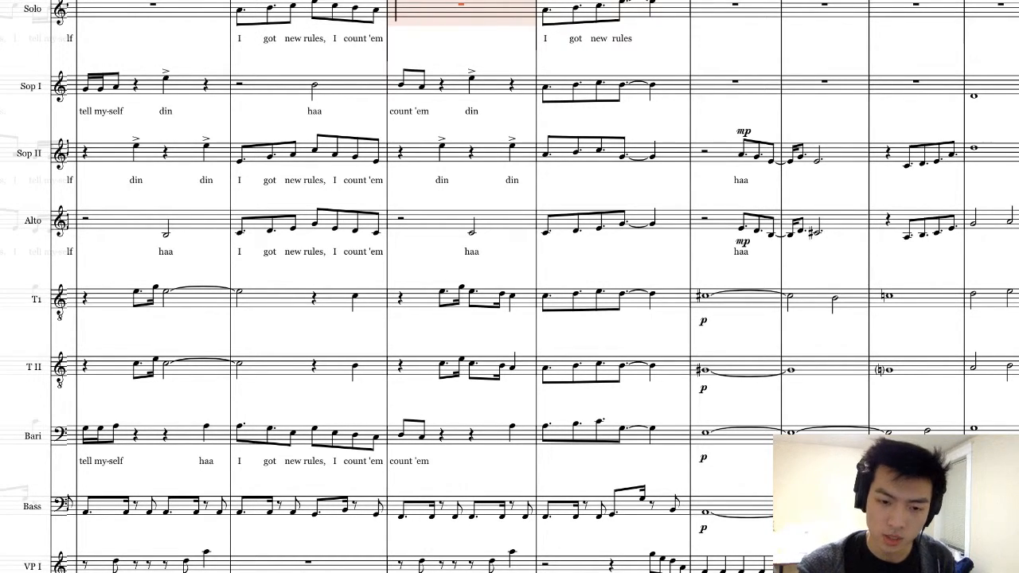
- Look at the audio mixer in OBS briefly, return to the score and clear the selection
click(899, 555)
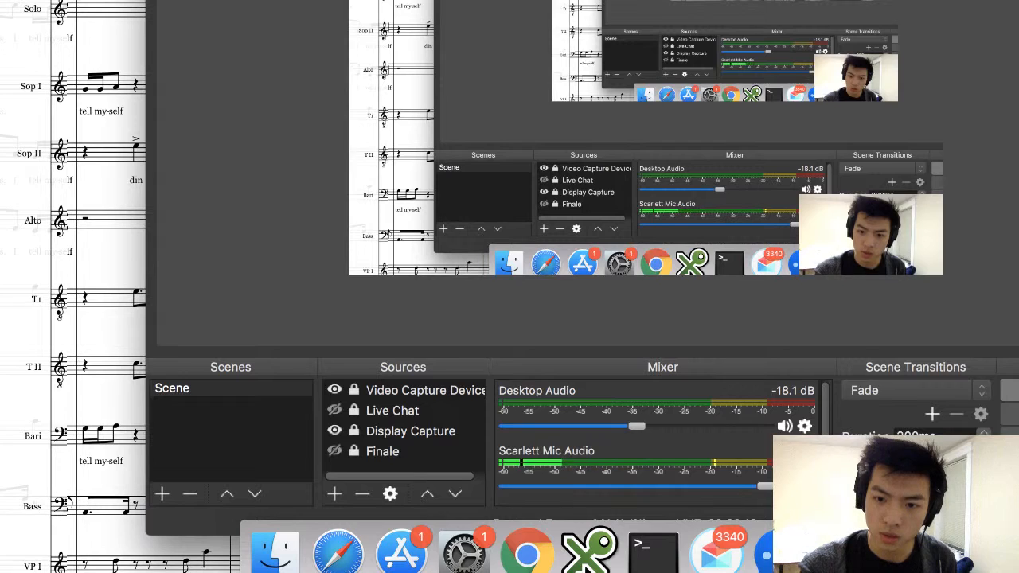
key(super+Tab)
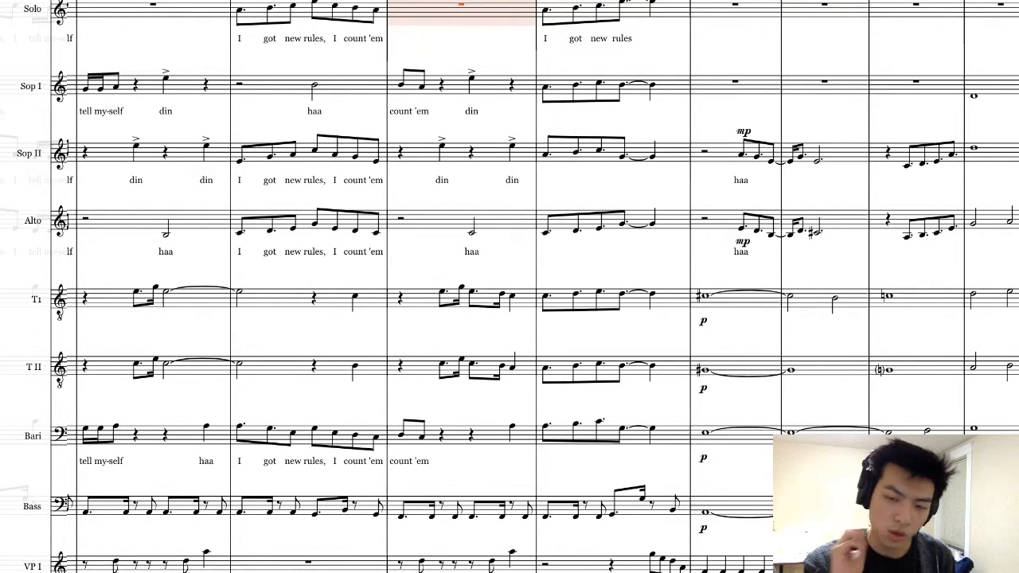
mouse_move(900, 569)
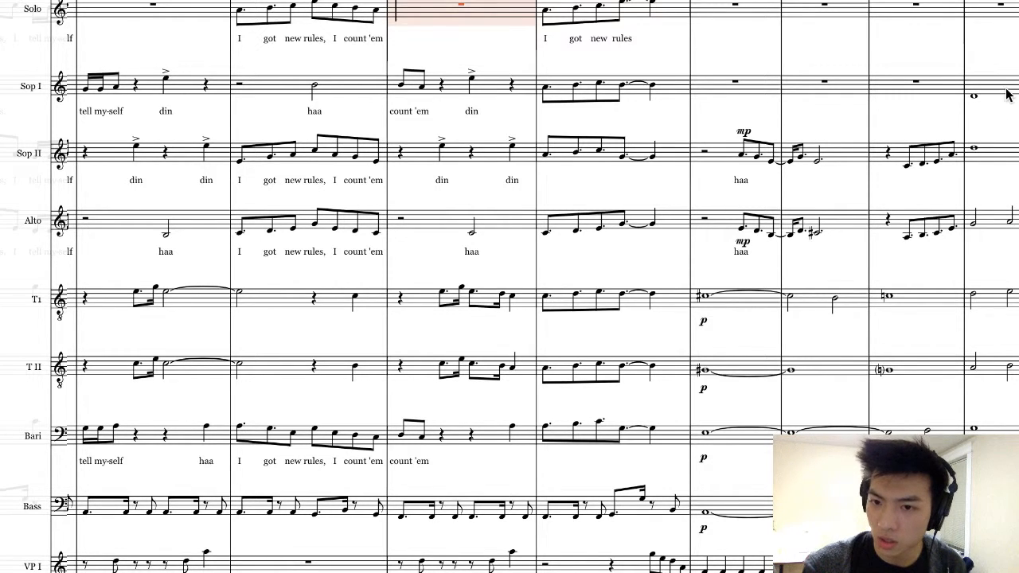
click(973, 95)
key(Escape)
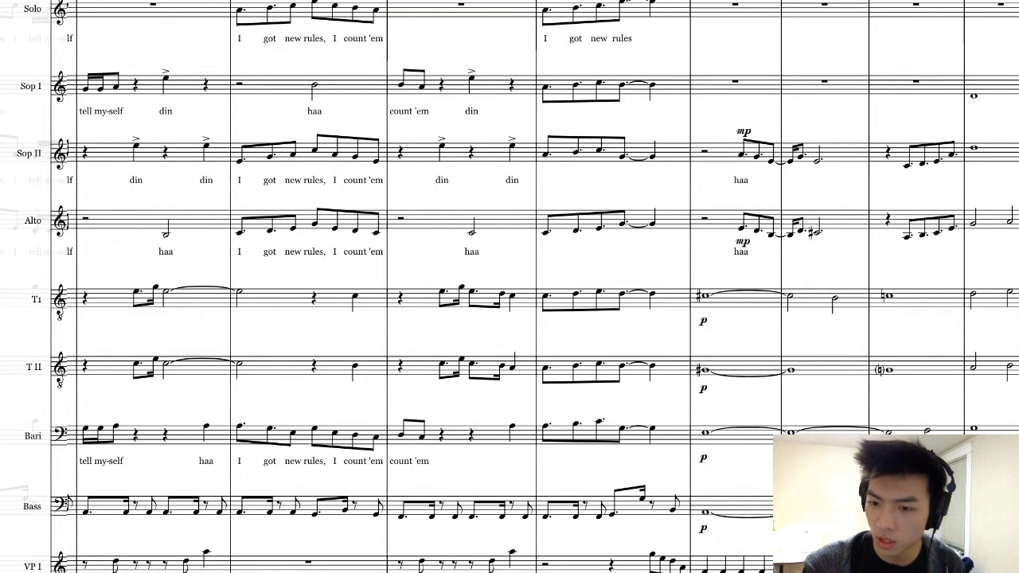
- Check the song-part to-do list in Evernote and return to the score in Finale
scroll(510, 287, right, 1)
mouse_move(774, 556)
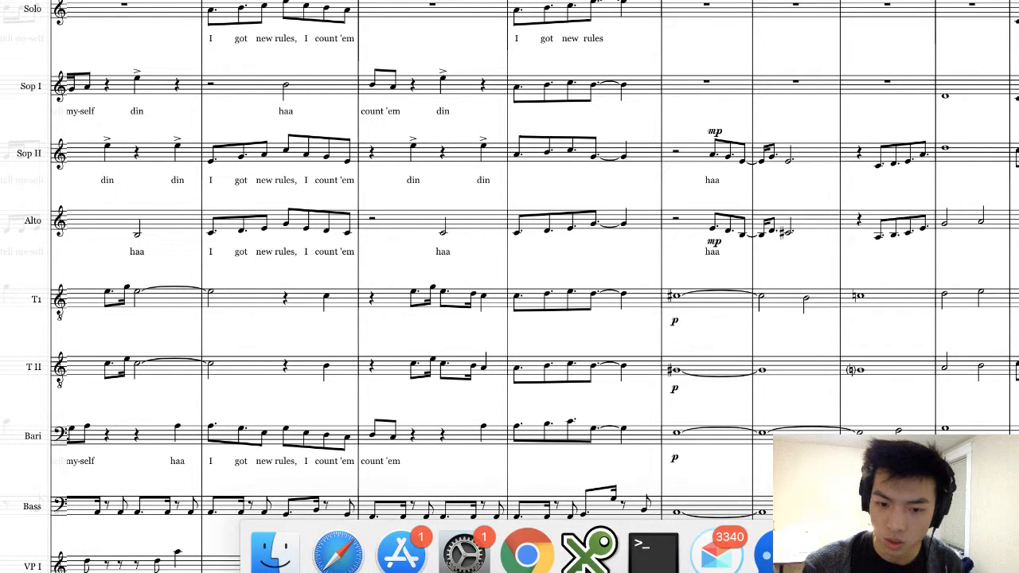
click(906, 553)
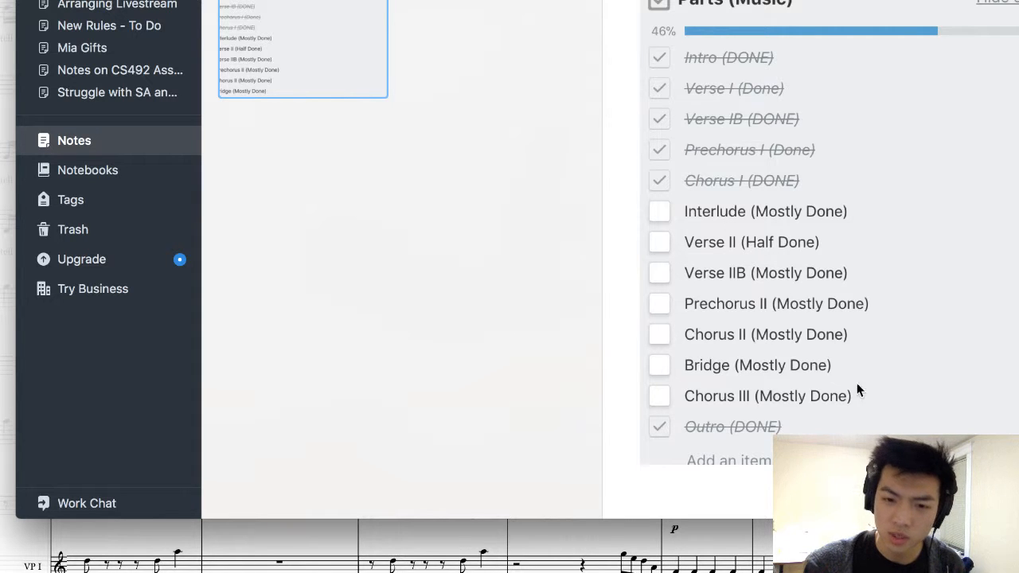
click(900, 547)
- Change the Sop I quarter note on beat three of Verse II's second measure to F
scroll(509, 286, right, 2)
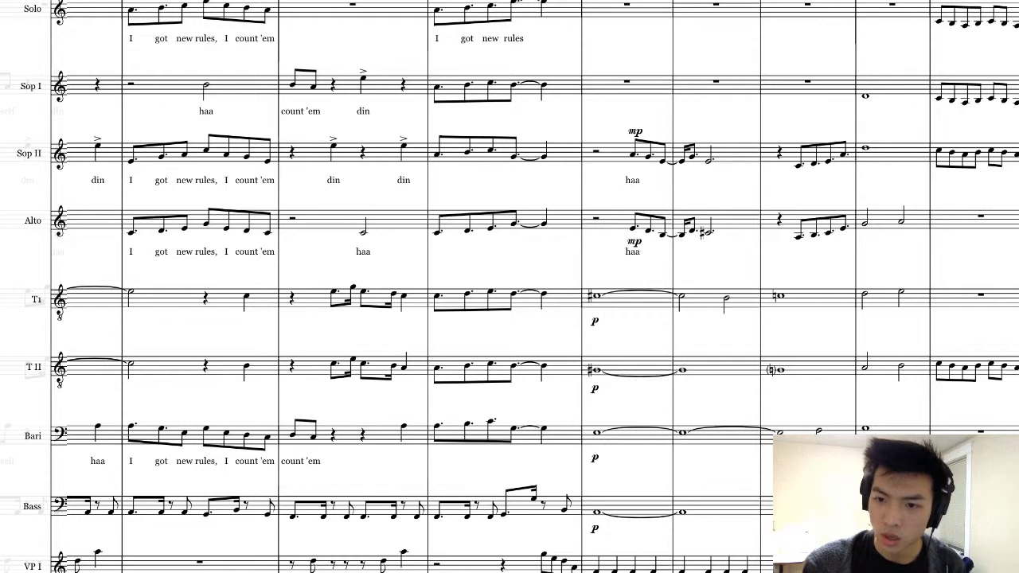
scroll(975, 273, right, 6)
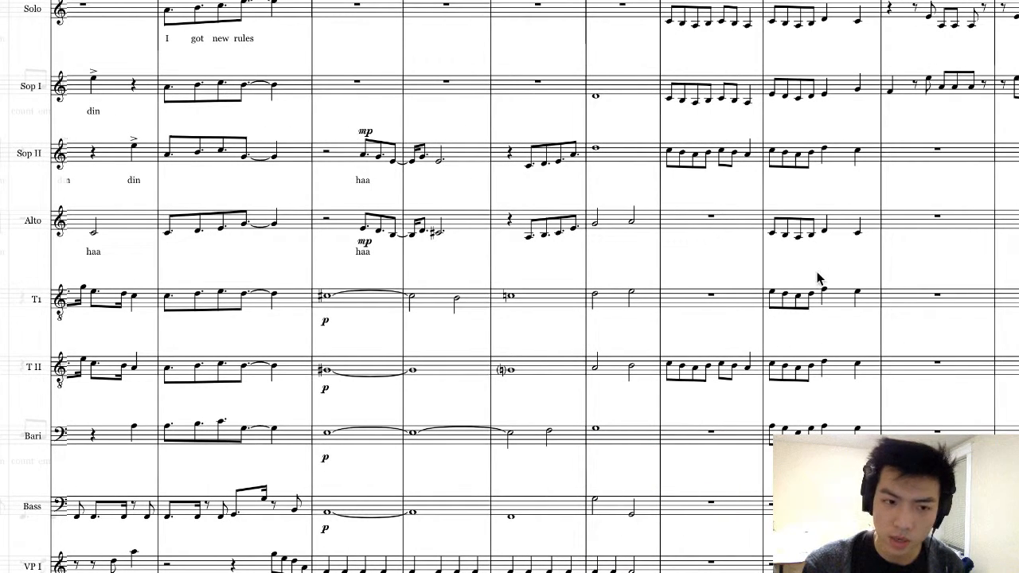
scroll(869, 258, right, 1)
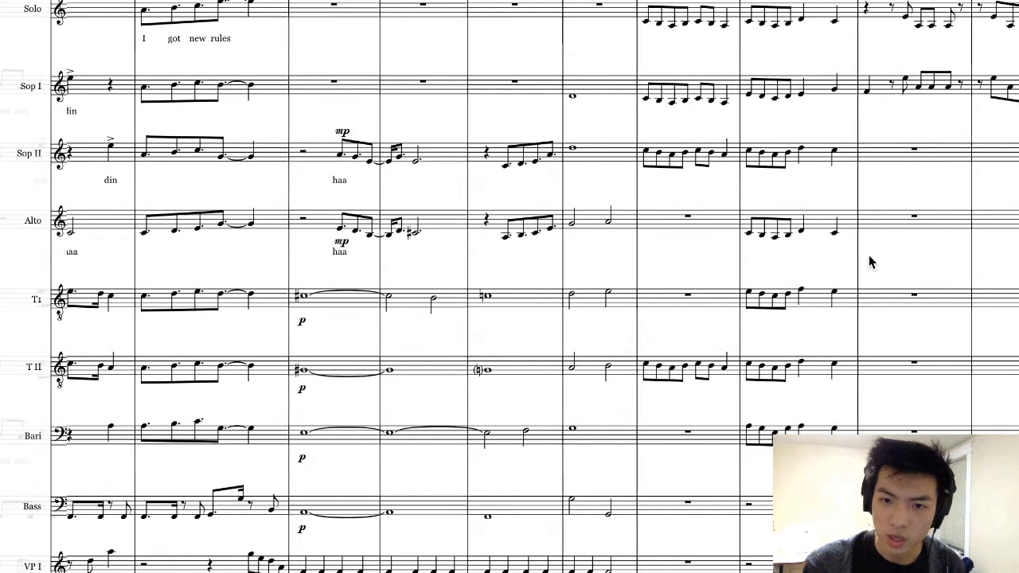
click(800, 293)
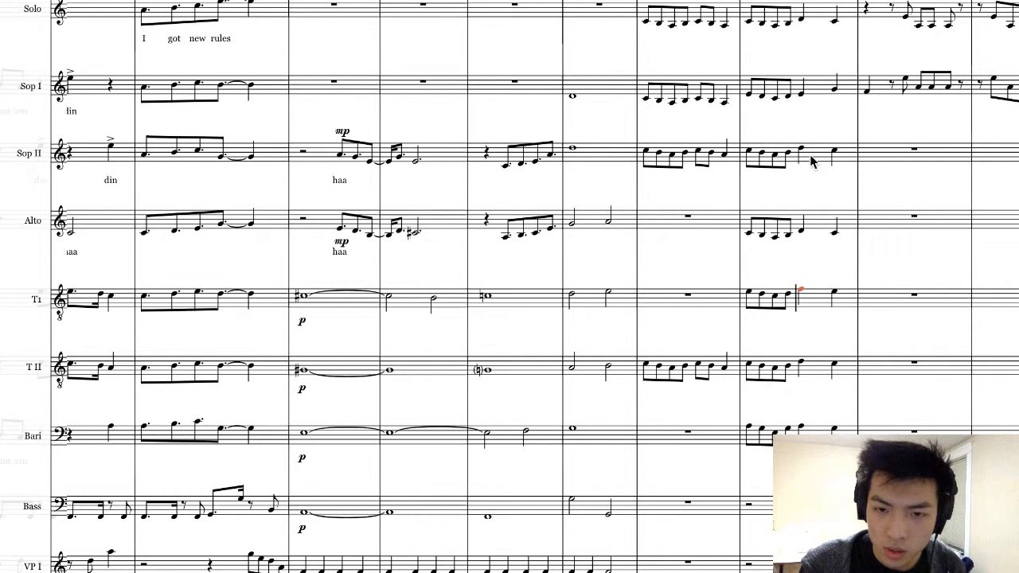
click(801, 93)
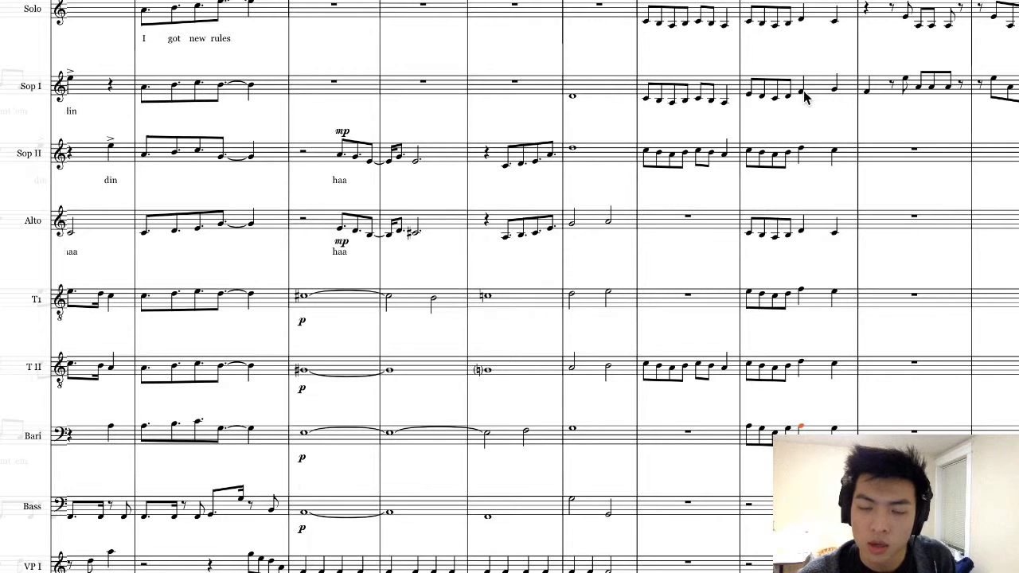
- Play the start of Verse II from the Solo rest in the measure before it
click(691, 8)
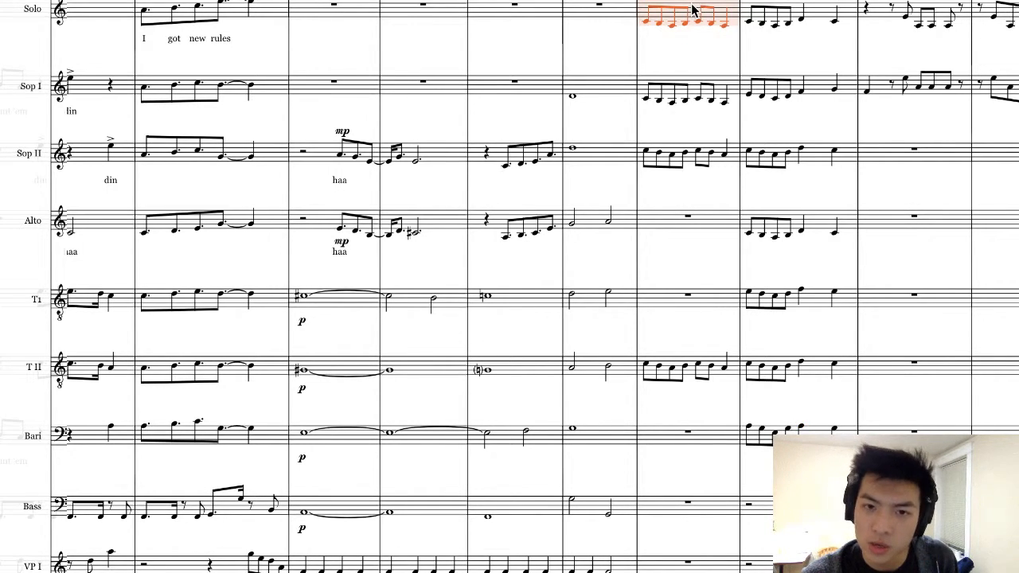
click(626, 16)
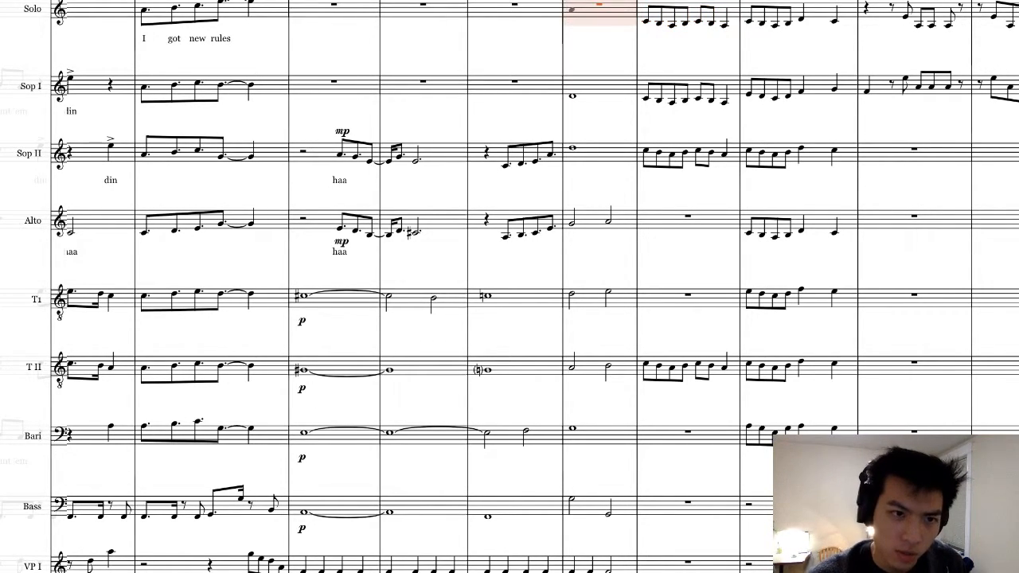
key(space)
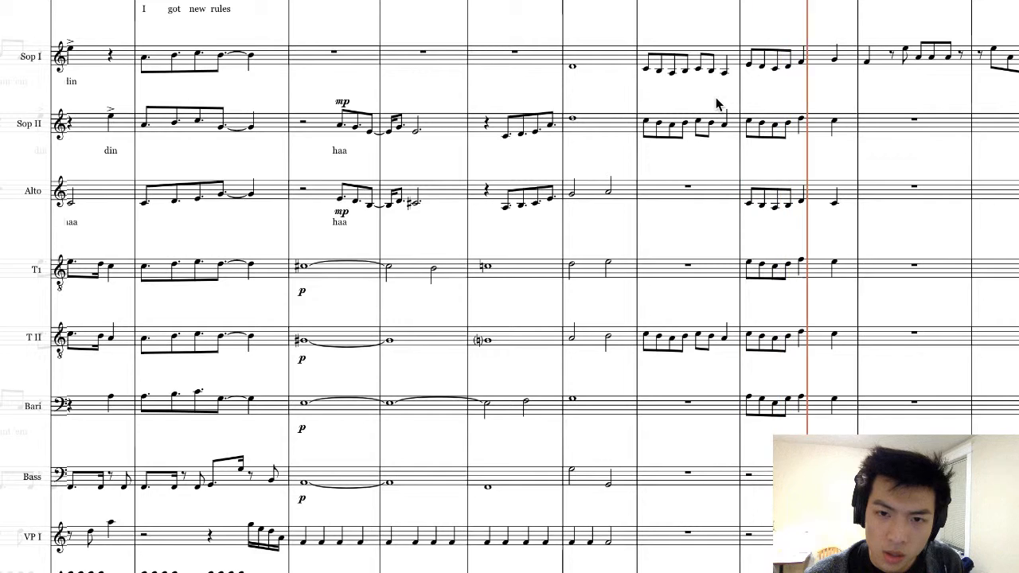
key(space)
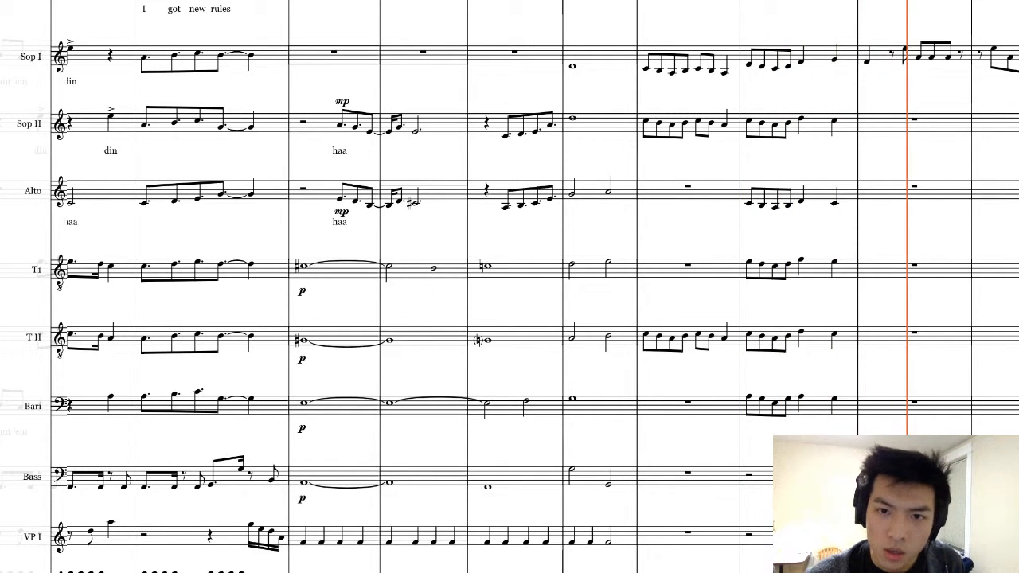
- Change the last Sop I quarter note in Verse II's second measure to E and compare it with the Sop II line
drag(600, 4, 599, 34)
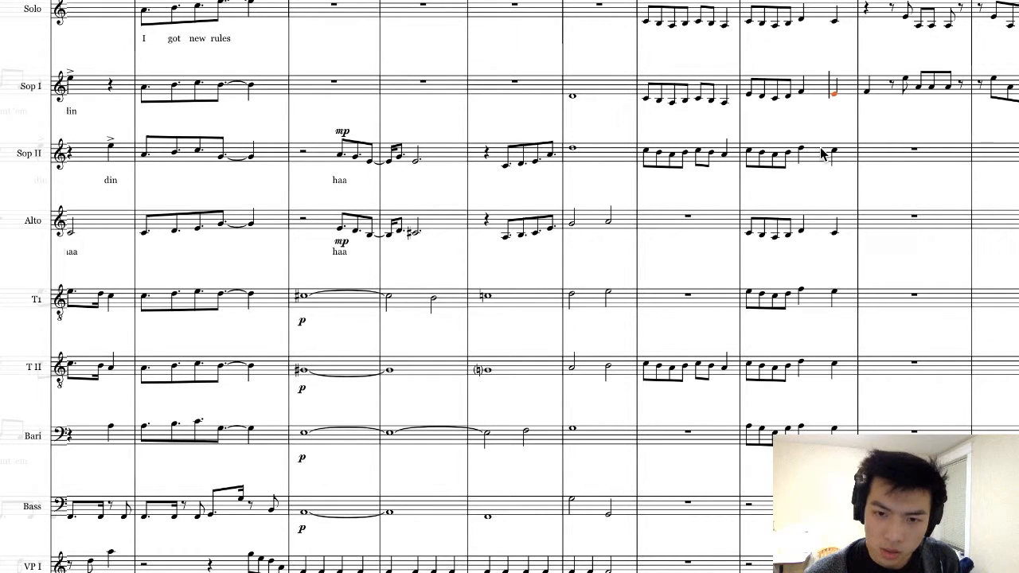
scroll(823, 152, up, 1)
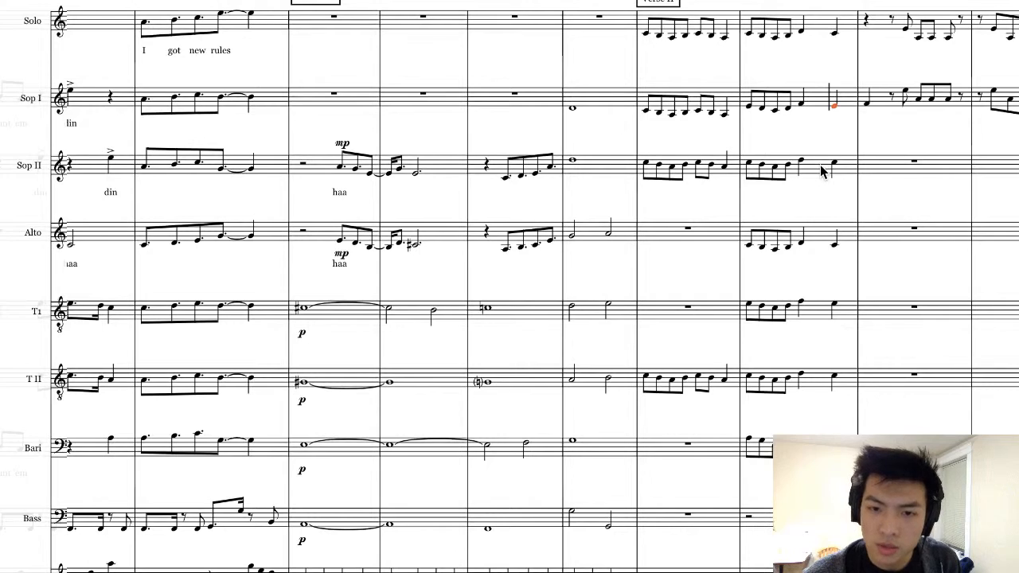
click(822, 140)
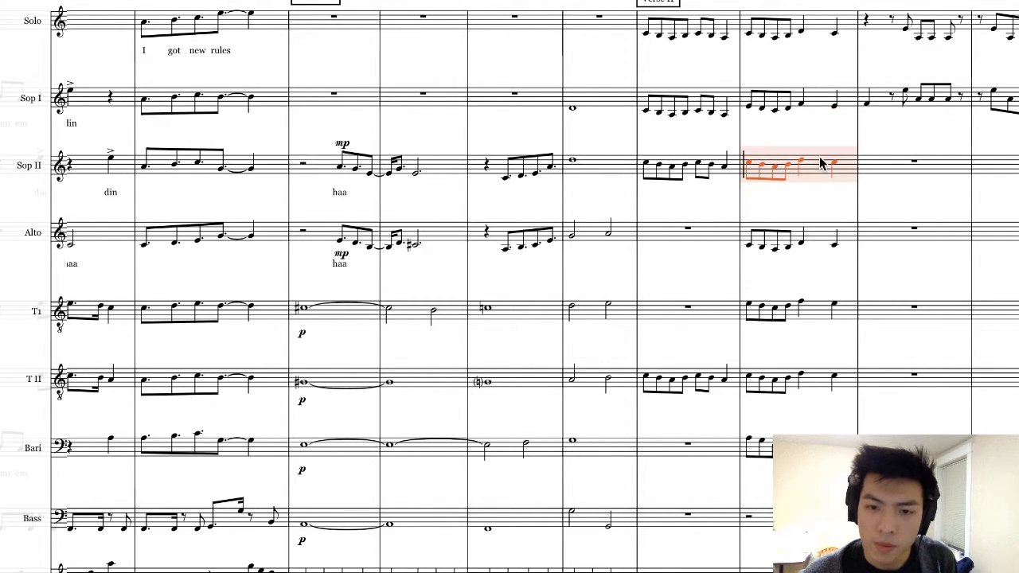
click(814, 107)
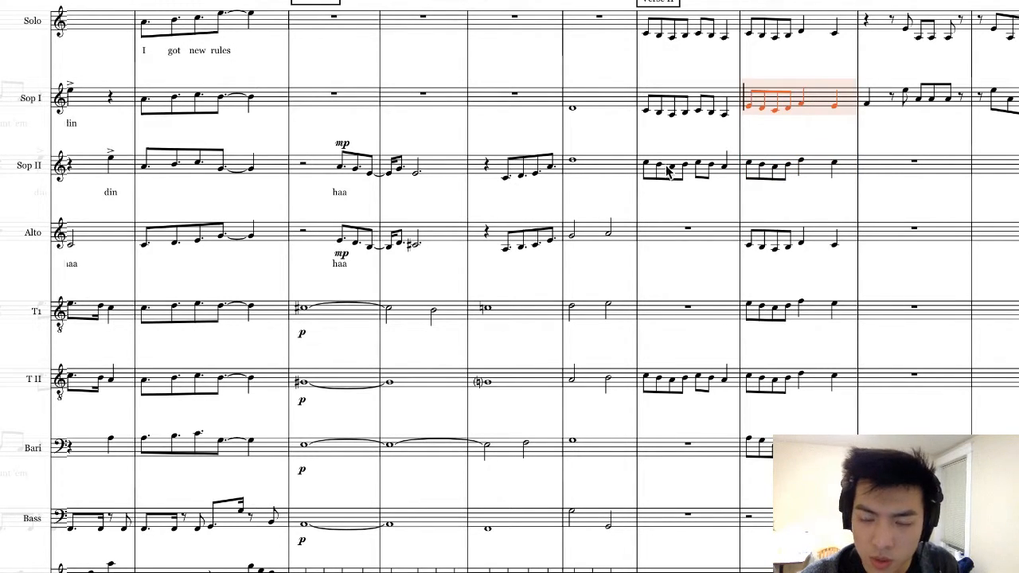
click(572, 162)
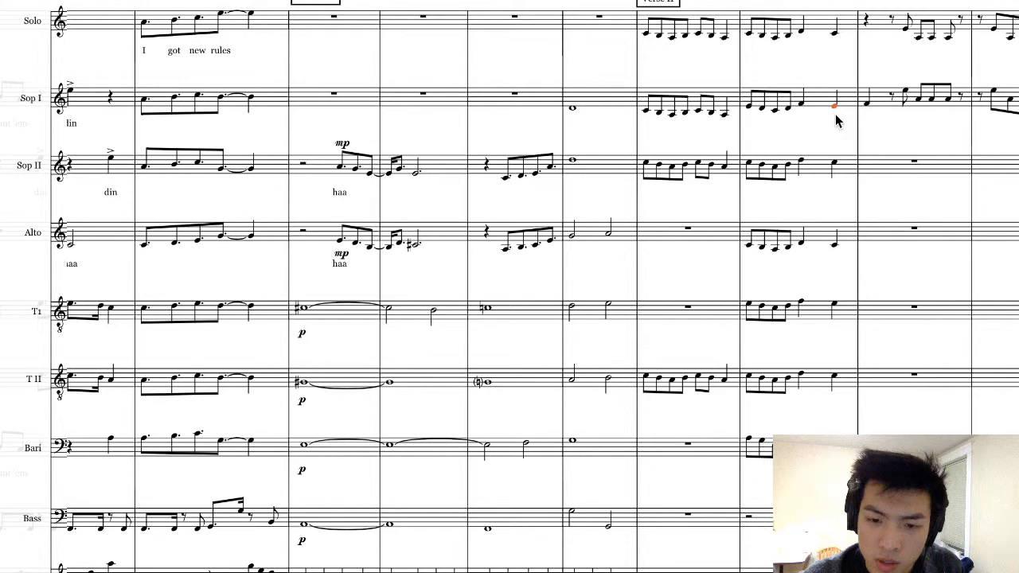
- Play the start of Verse II from the preceding measure, and delete the opening Sop I quarter note in Verse II's third measure
click(626, 22)
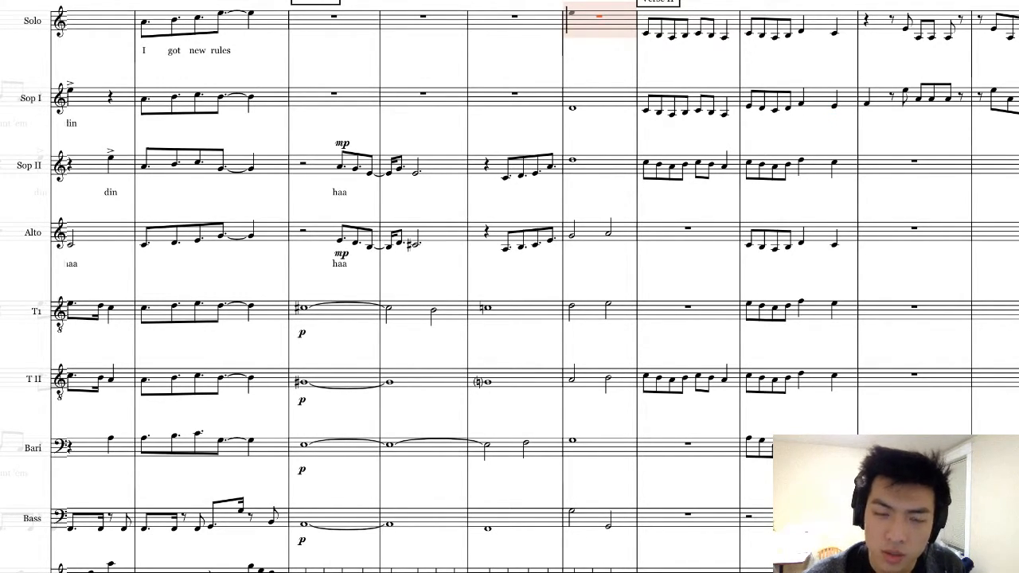
key(space)
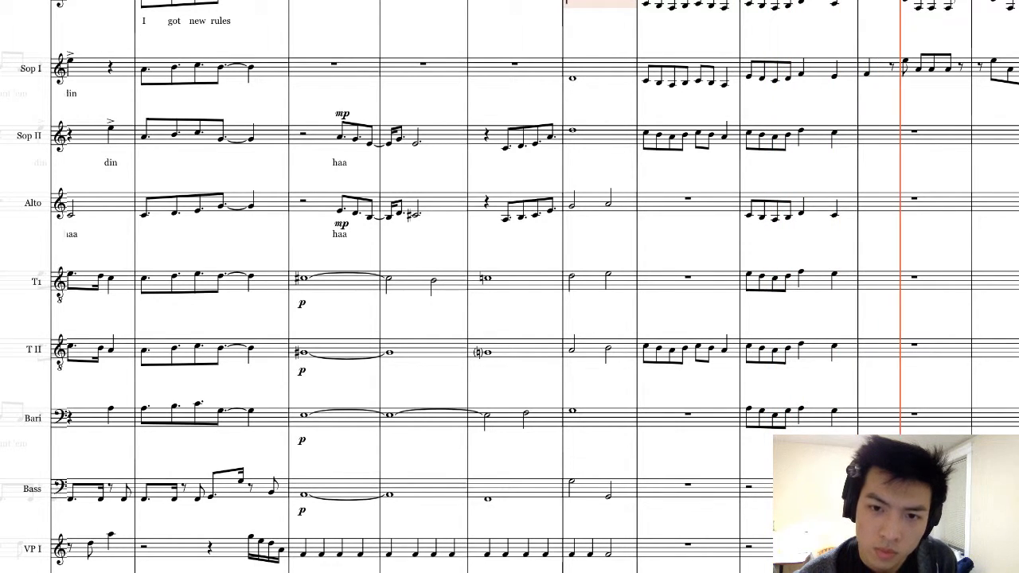
key(space)
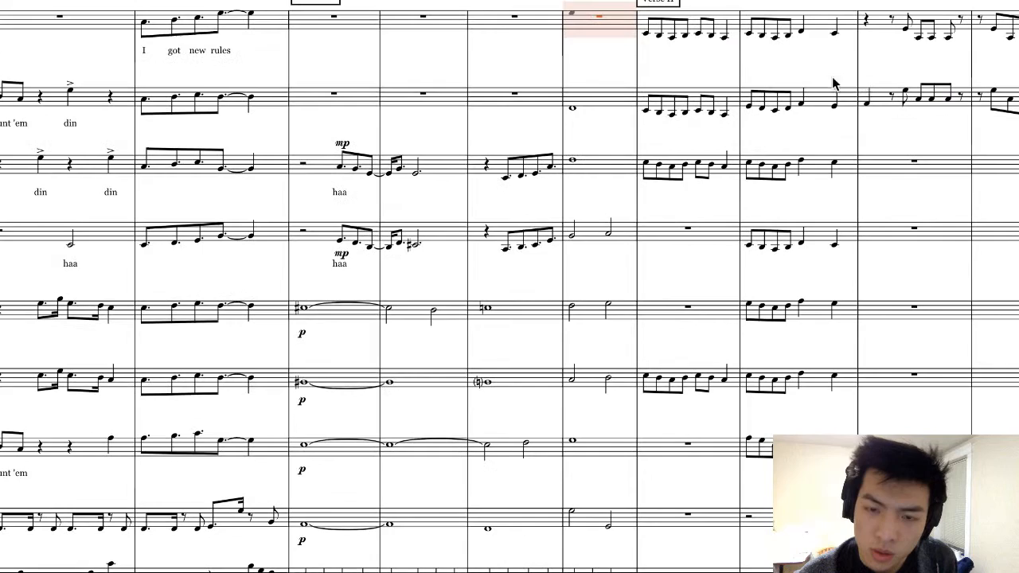
click(868, 103)
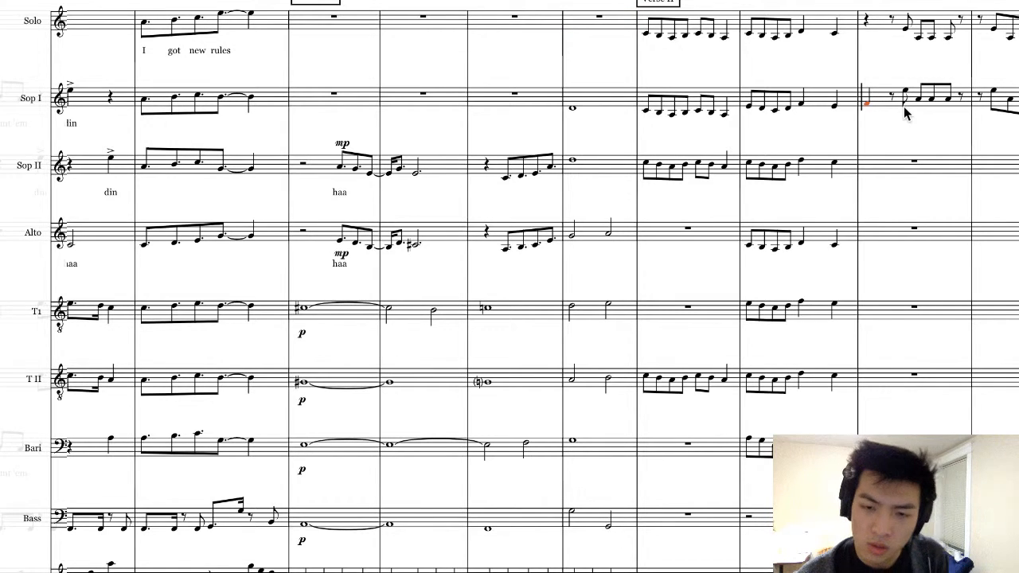
key(Delete)
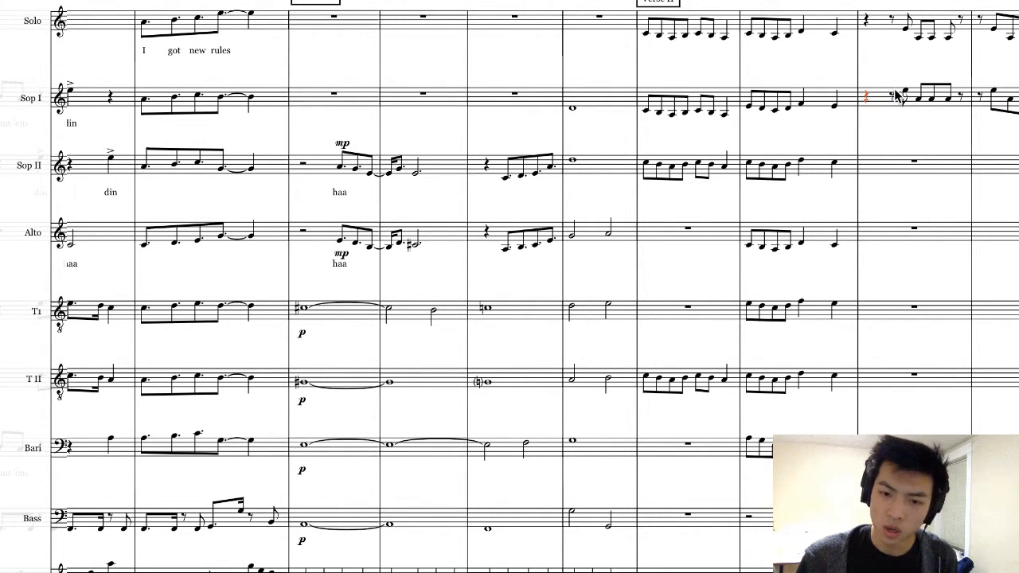
- In Verse II's second measure, change T1's beat-three note to E and Sop I's last two quarter notes to E and G
click(801, 376)
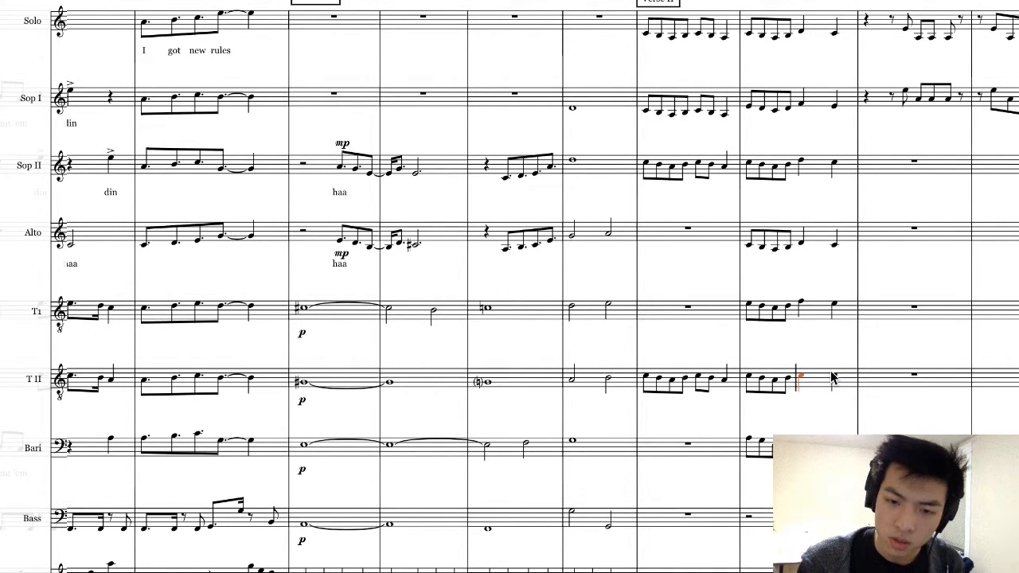
click(801, 307)
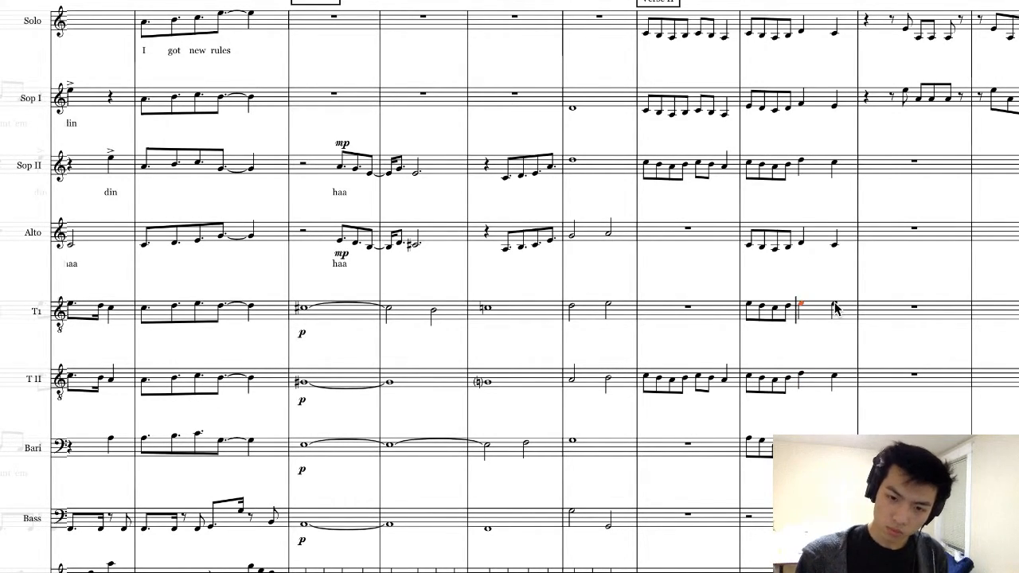
click(833, 308)
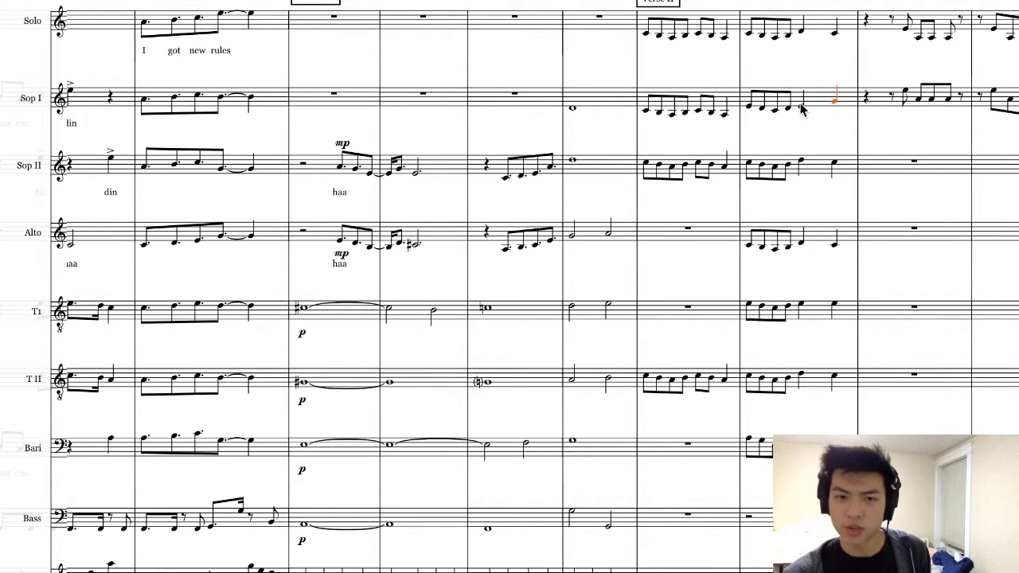
- Play Verse II's opening measures twice from the Solo rest before it to check the revised Sop I and T1 notes
click(593, 26)
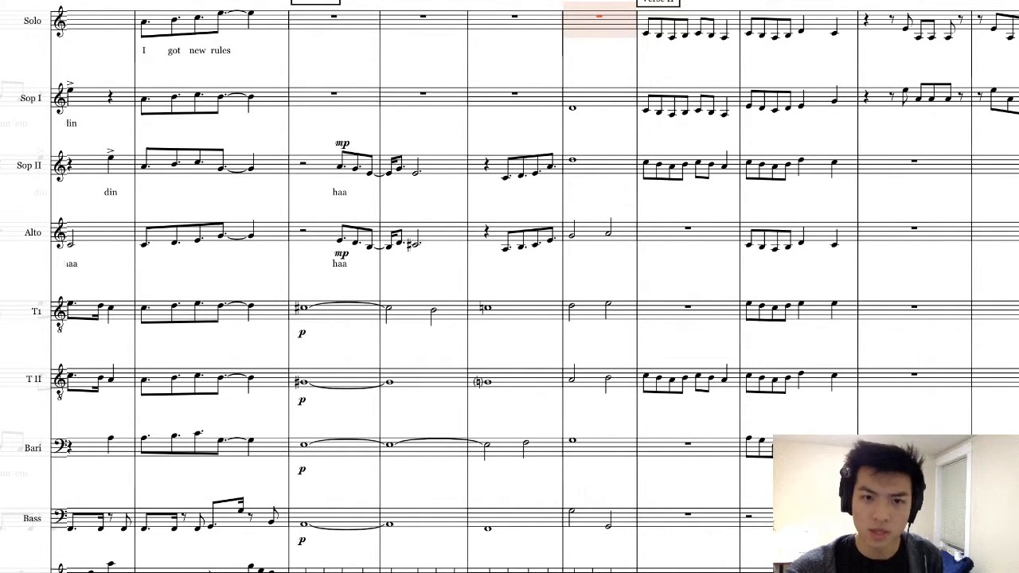
key(space)
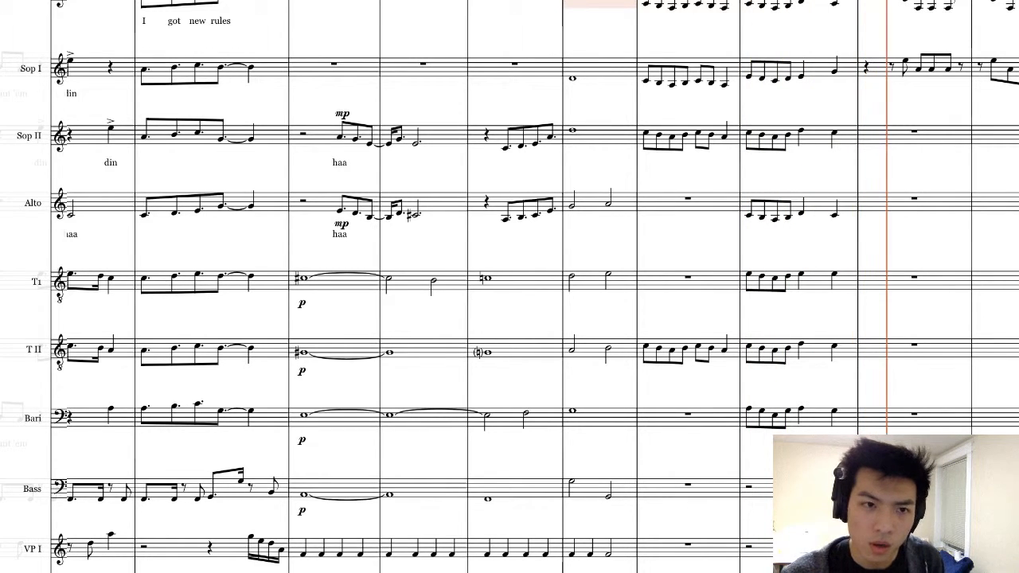
key(space)
scroll(589, 10, up, 1)
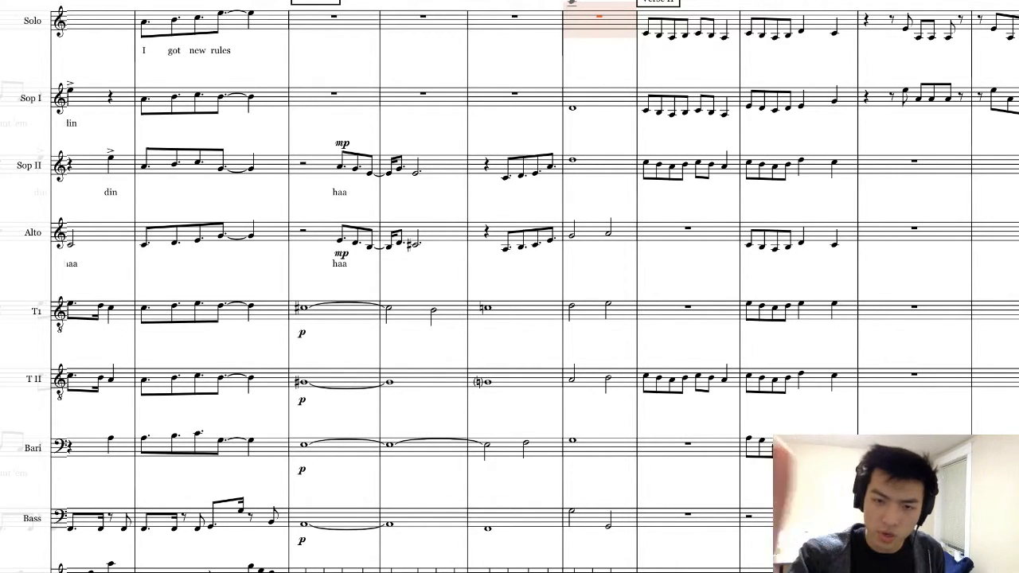
key(space)
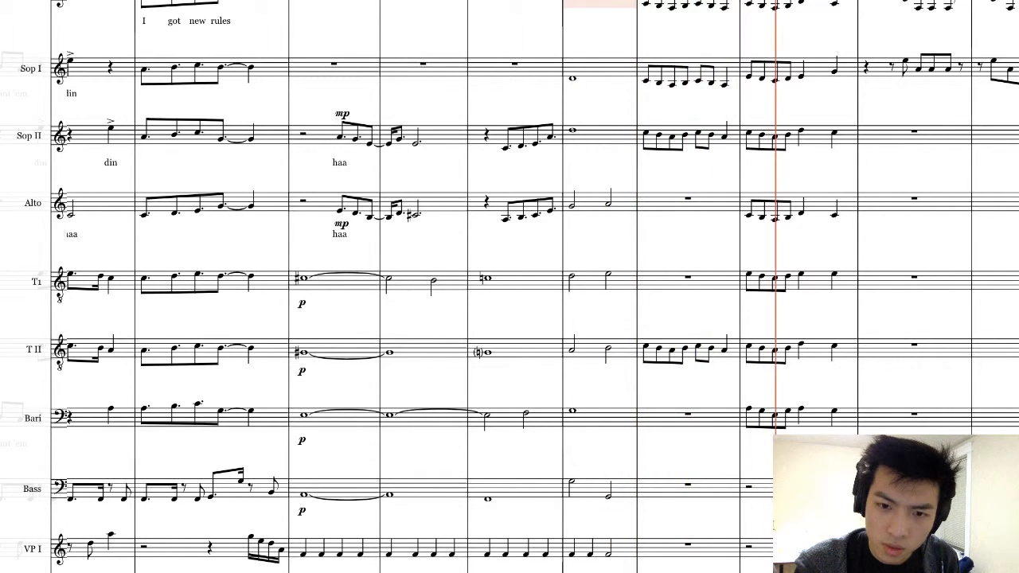
key(space)
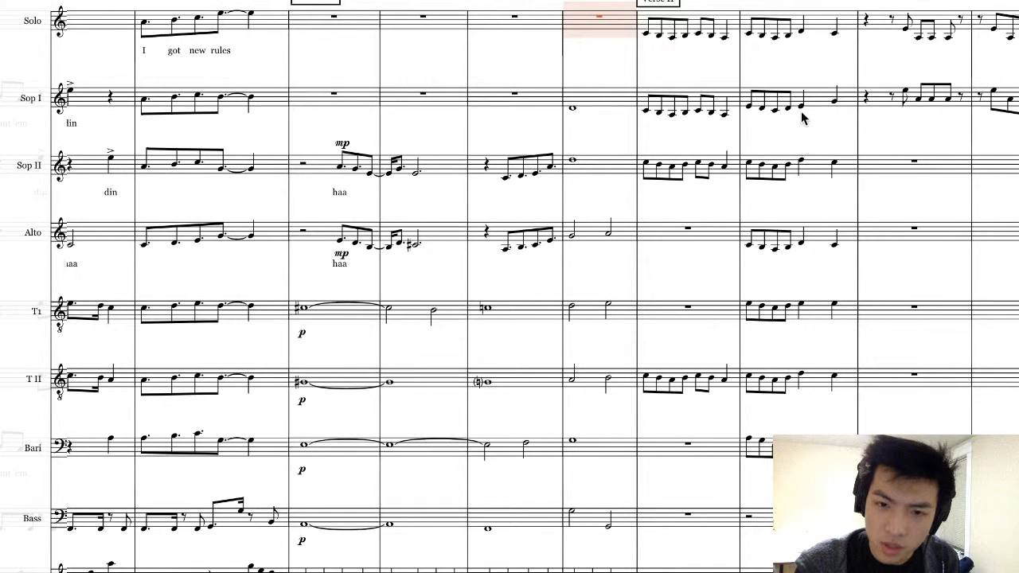
- Compare the beat-three notes of Sop I, Sop II and T II in Verse II's second measure
click(800, 104)
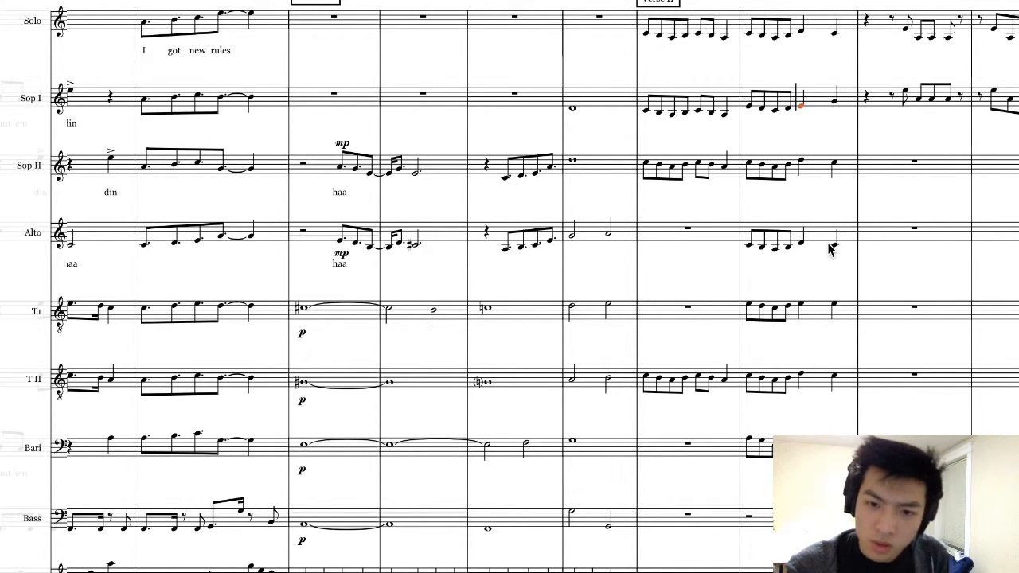
click(802, 172)
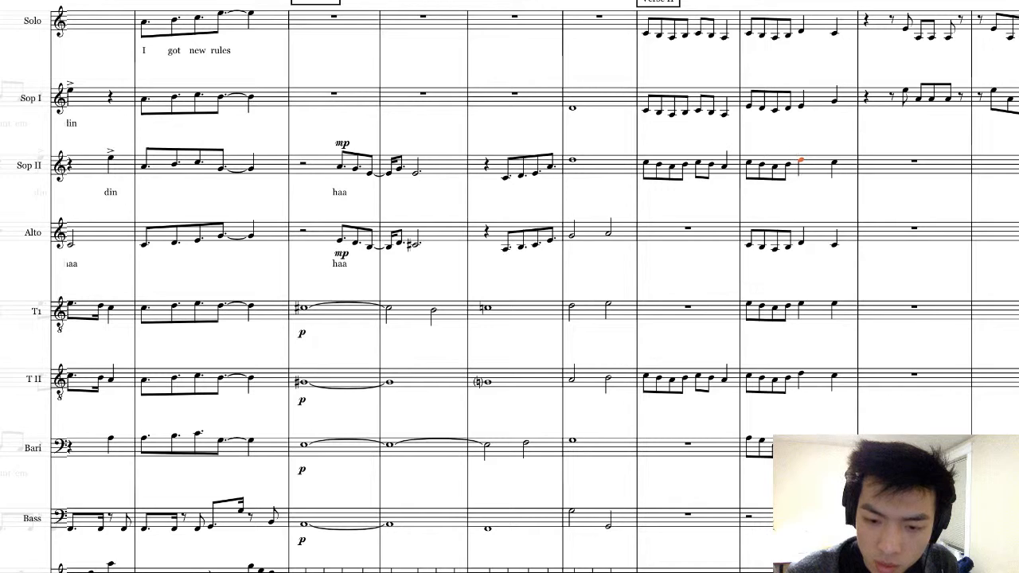
click(803, 379)
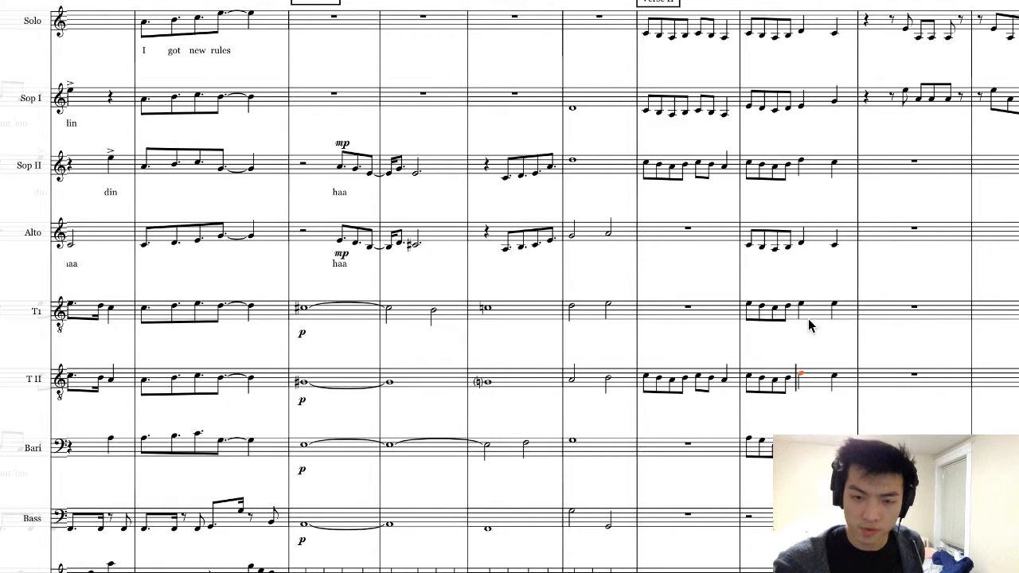
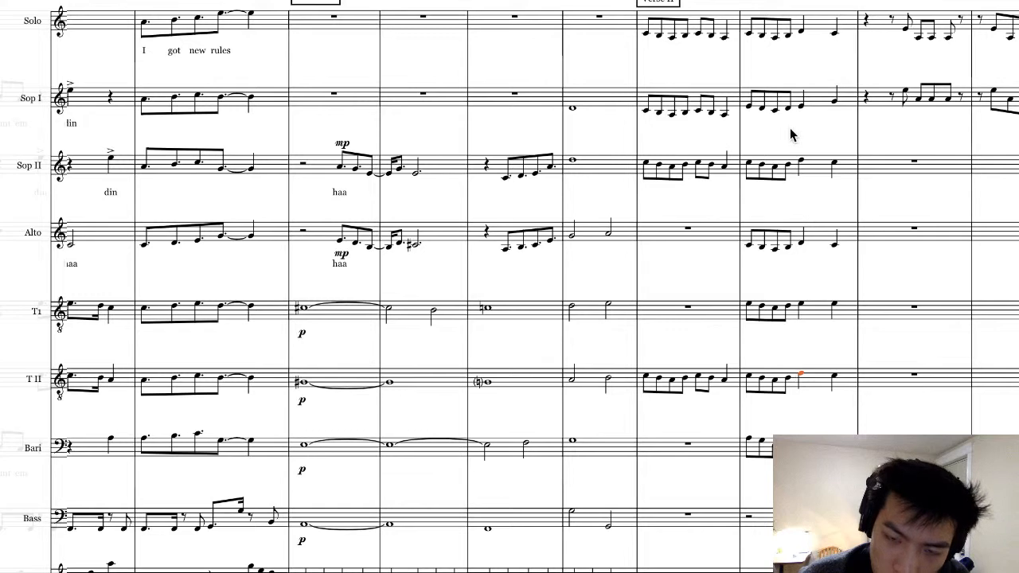
- Play the passage from the measure before Verse II, and again from Verse II's first Solo measure
click(623, 28)
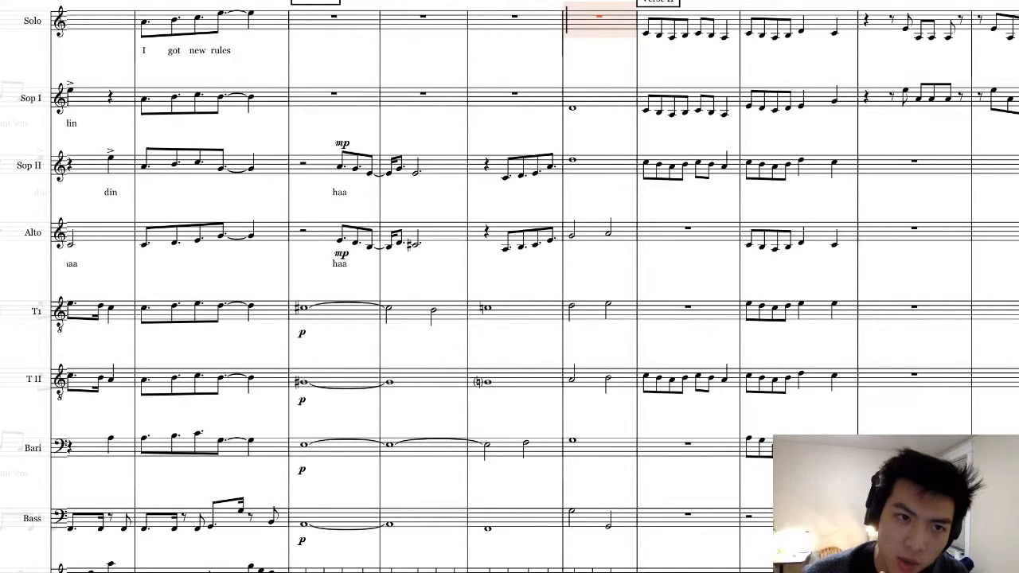
key(space)
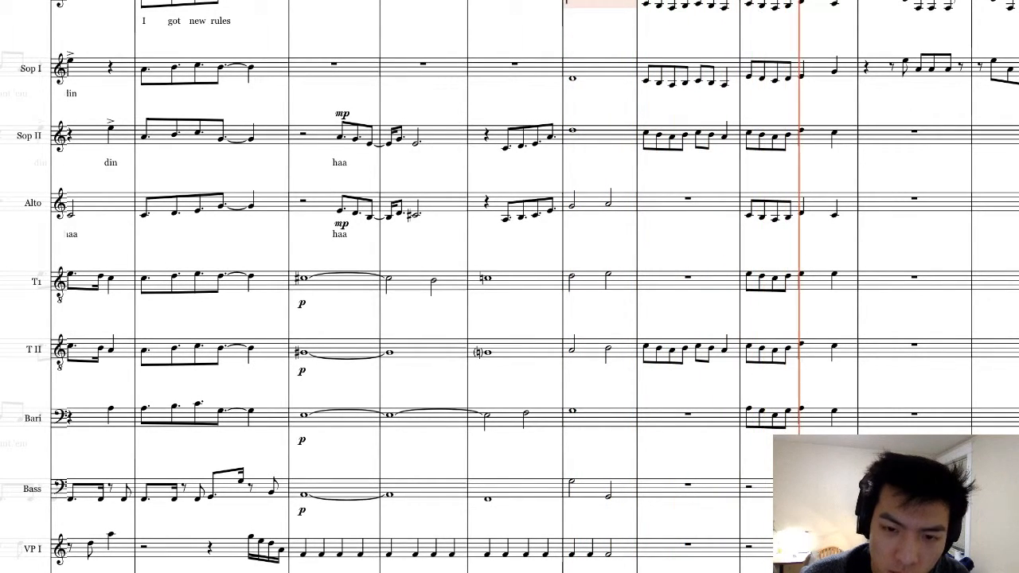
key(space)
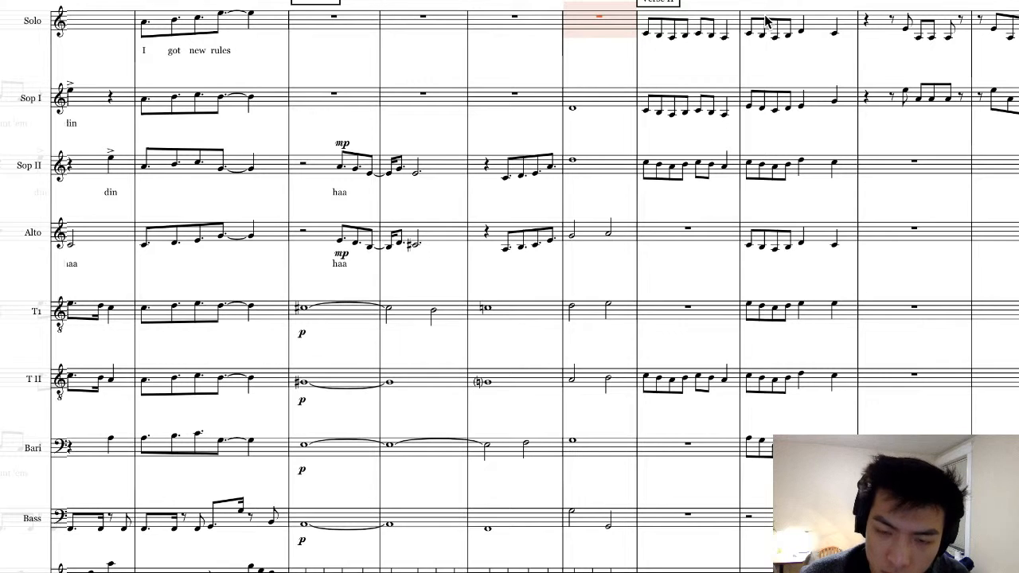
click(733, 25)
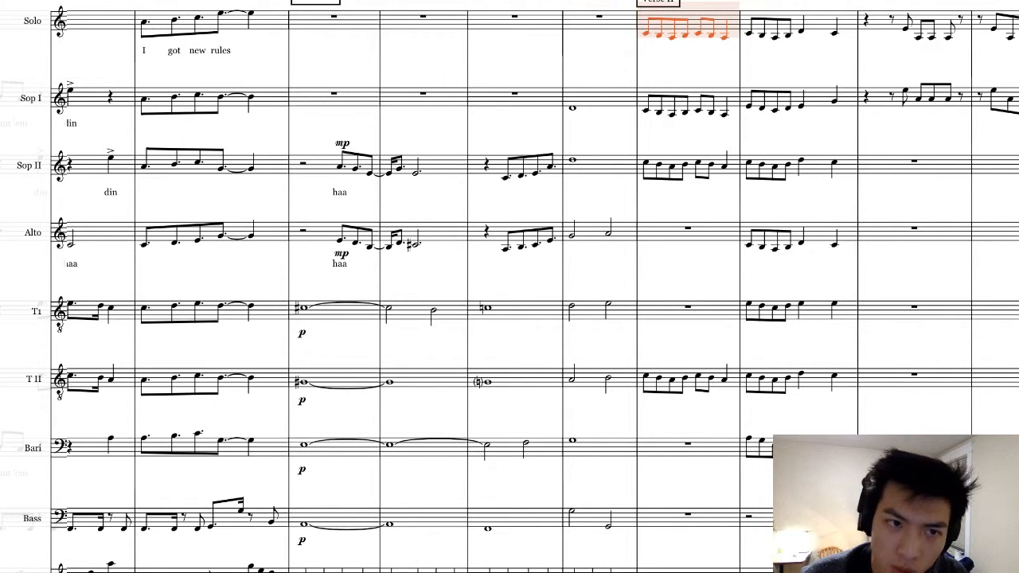
key(space)
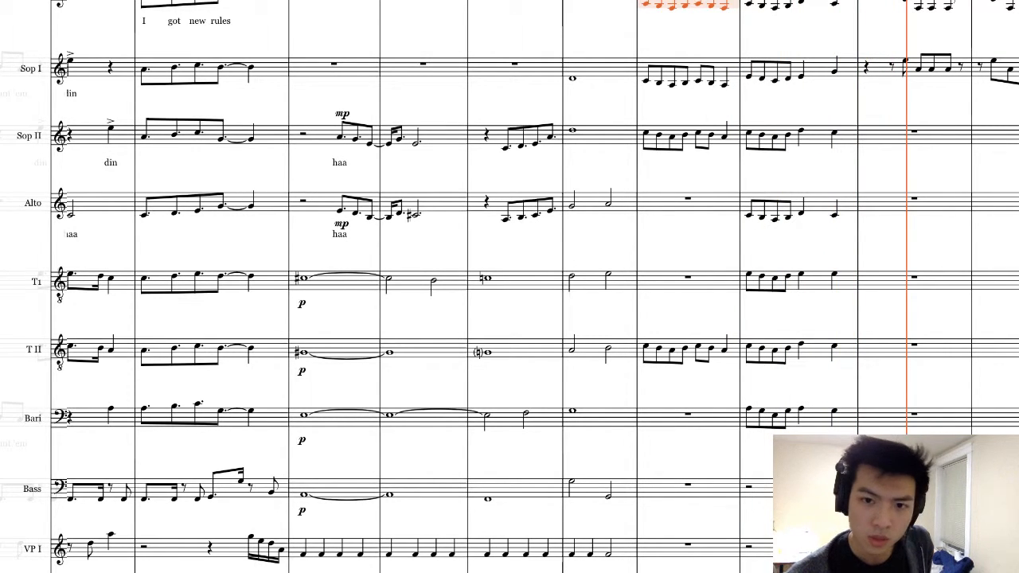
key(space)
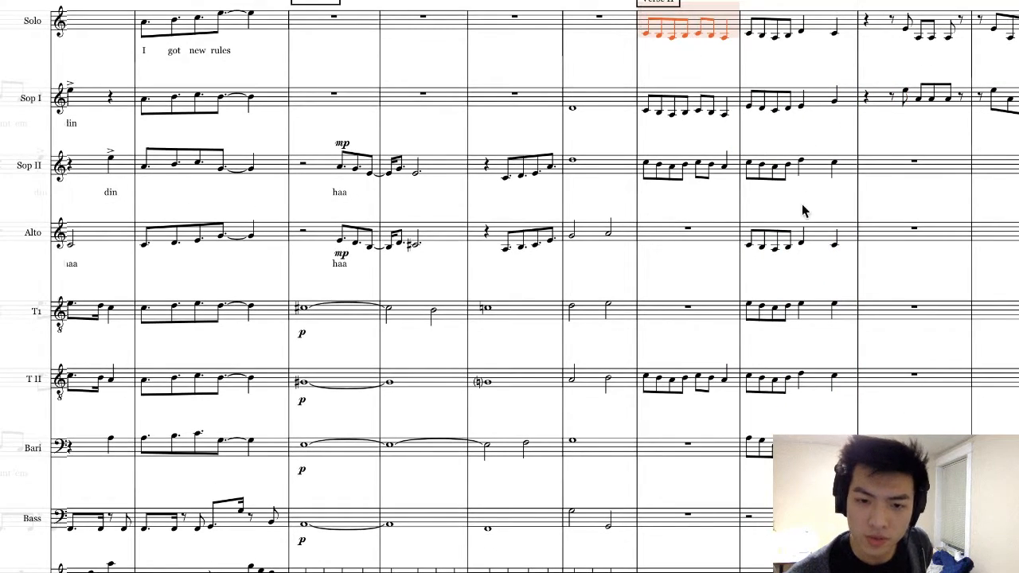
- Change the Alto's last two quarter notes in Verse II's second measure to A and G, and play the passage from the measure before Verse II
click(802, 249)
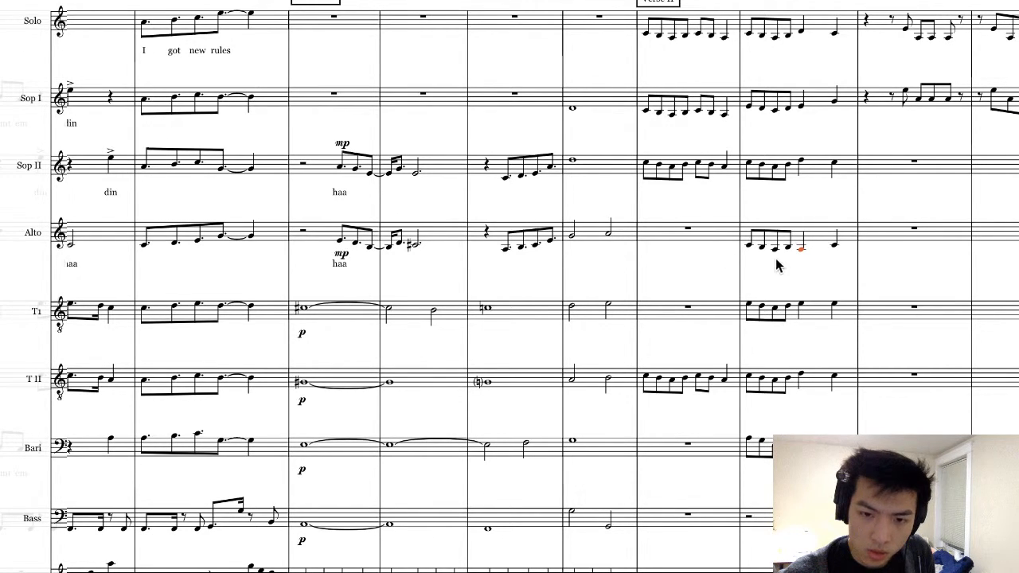
click(834, 248)
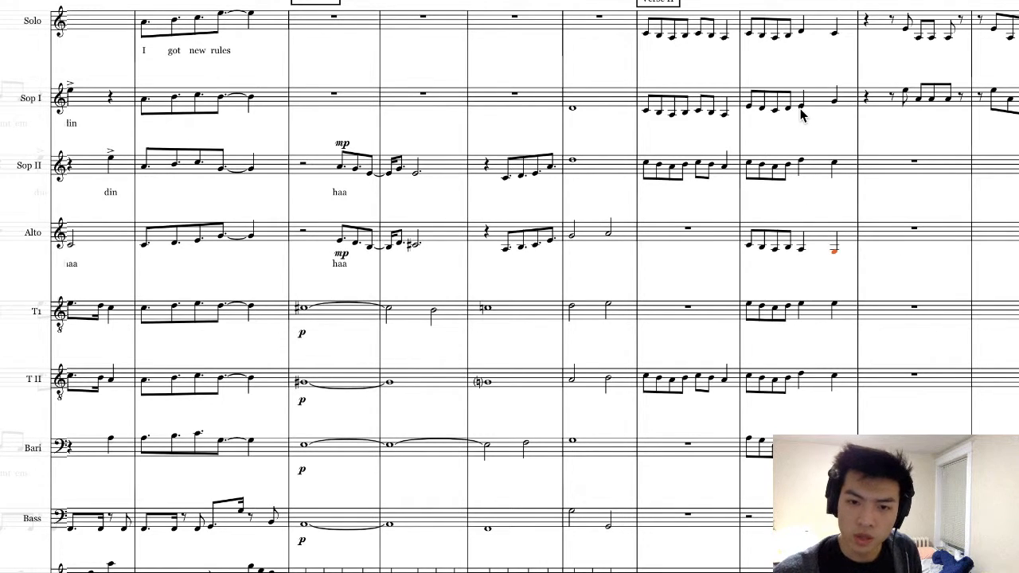
click(617, 104)
key(space)
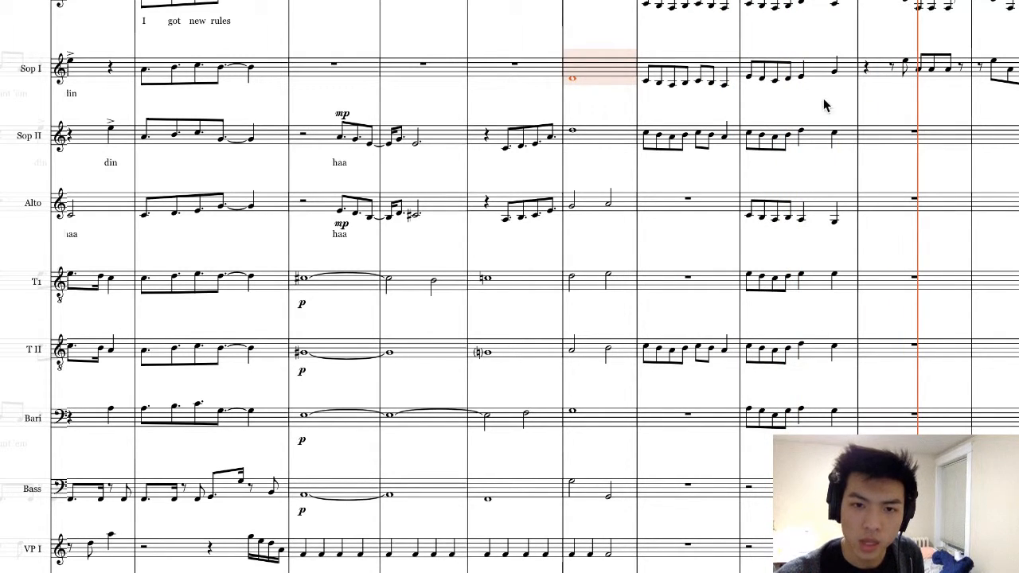
key(space)
scroll(826, 105, up, 1)
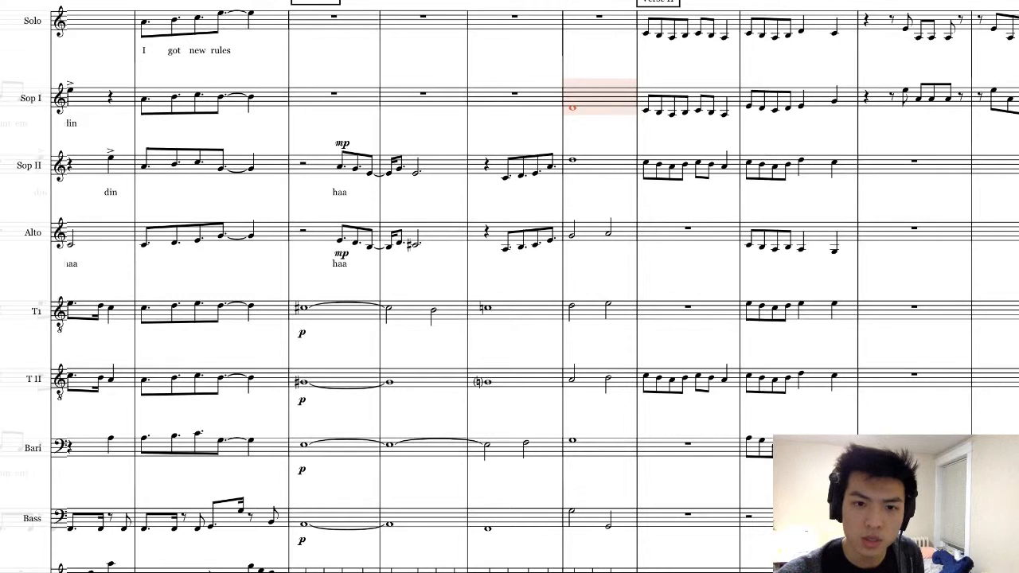
key(space)
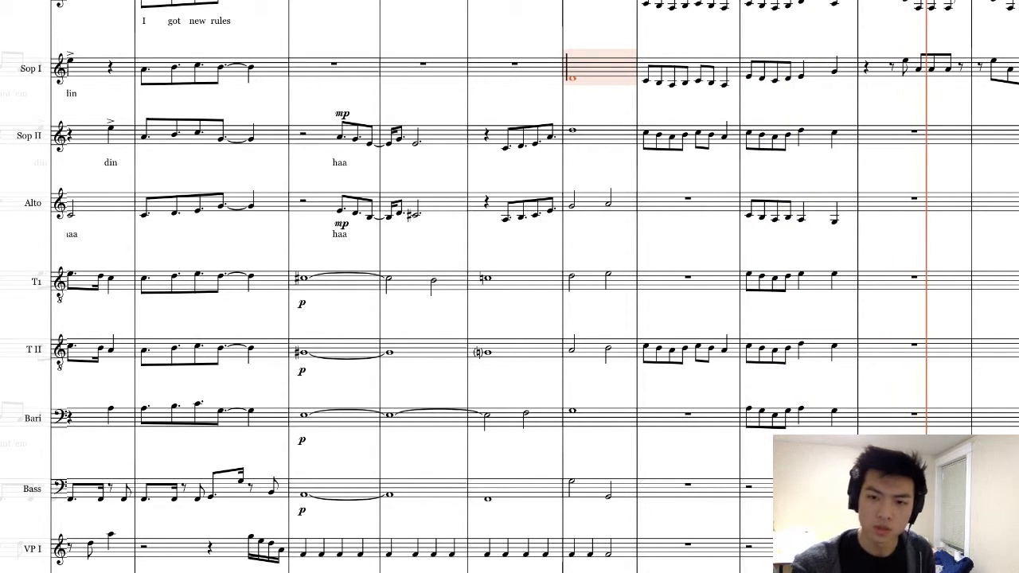
key(space)
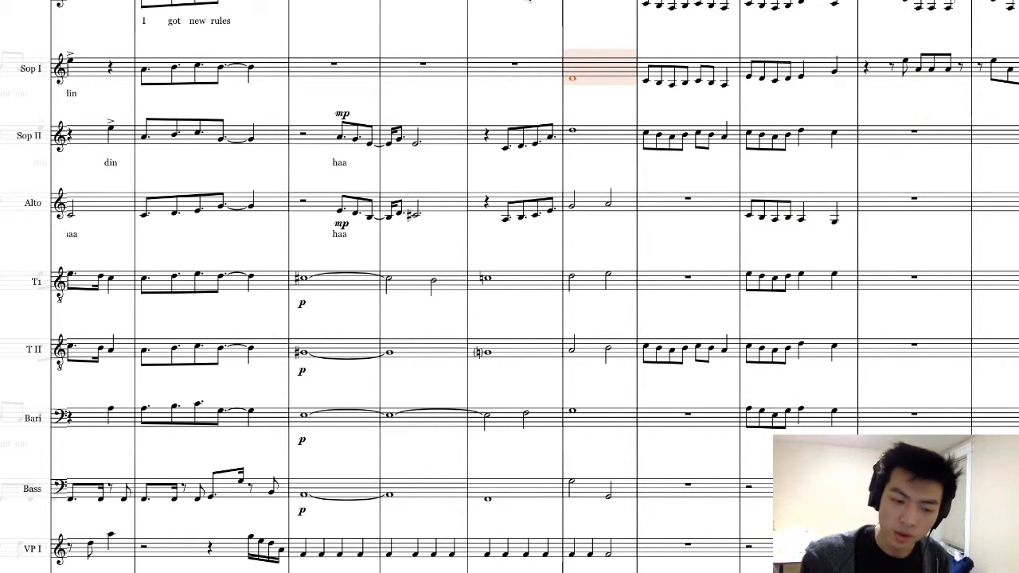
key(Return)
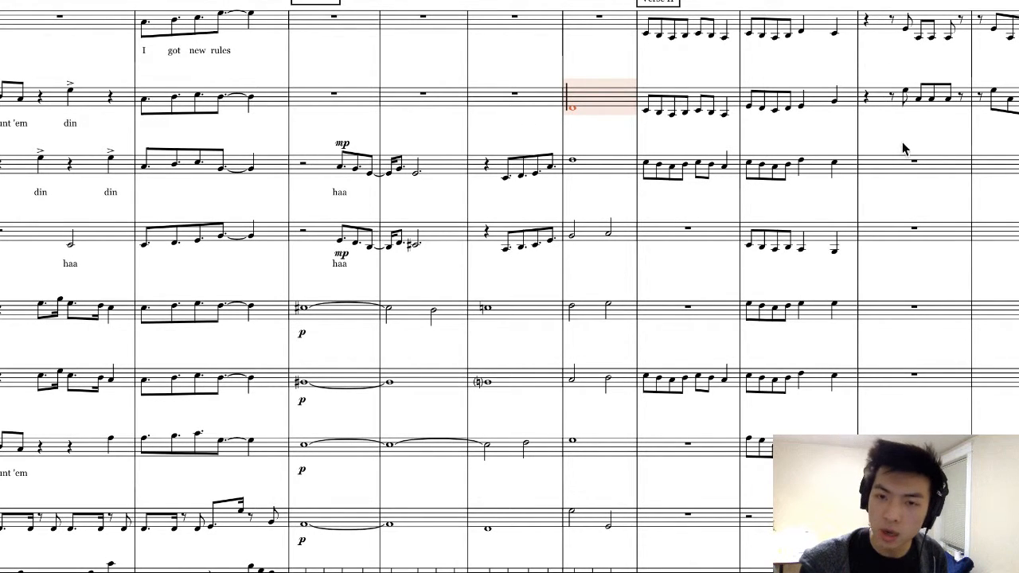
key(Escape)
- Review the Alto line in Verse II's second measure and select the empty Sop II measure that follows it
click(836, 253)
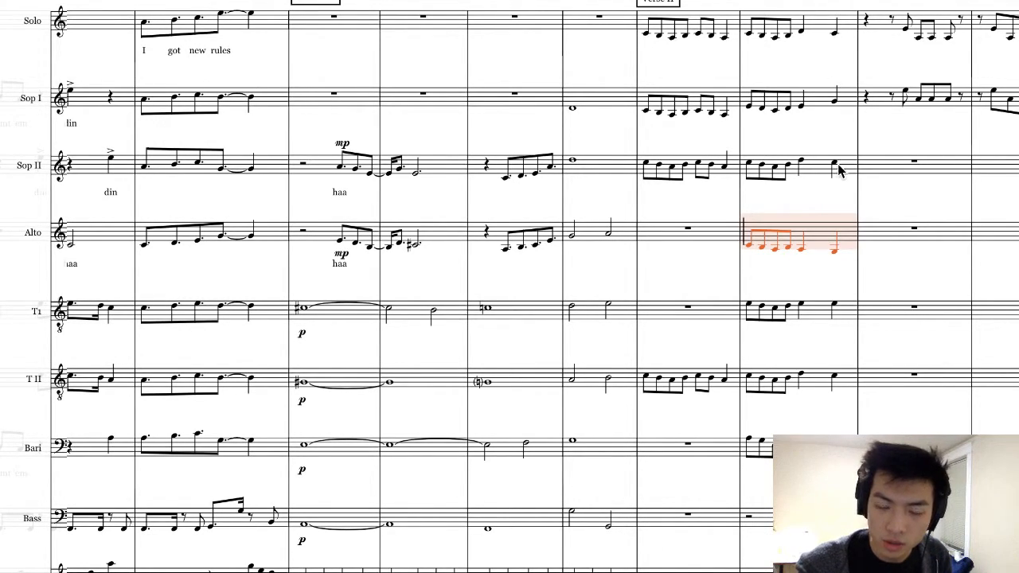
click(879, 256)
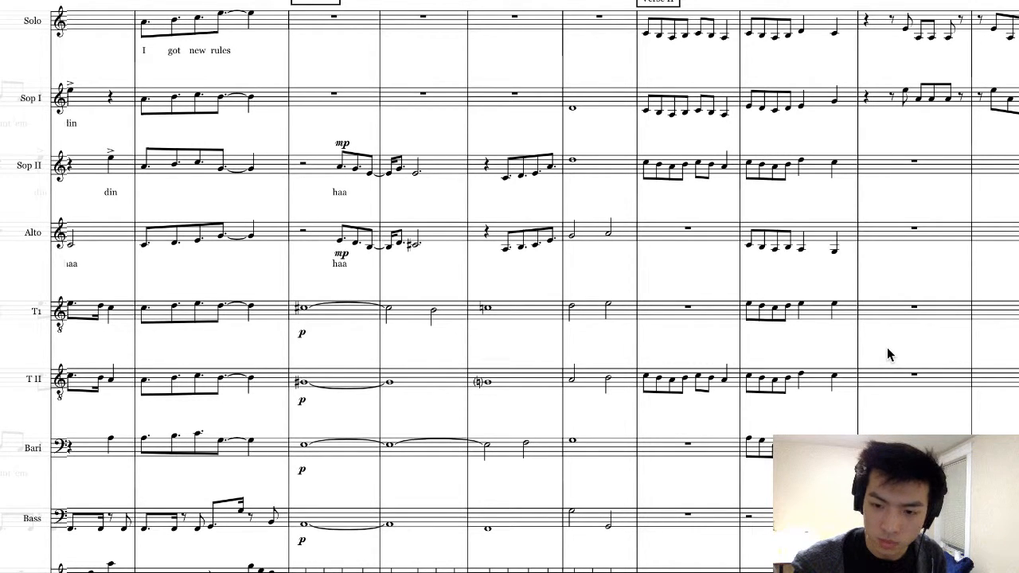
scroll(921, 392, right, 3)
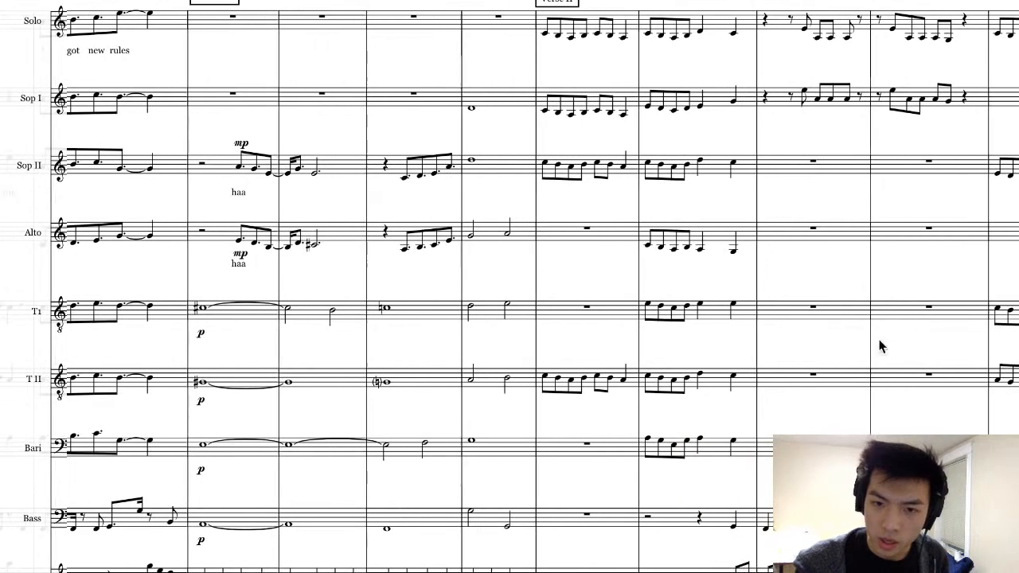
click(786, 166)
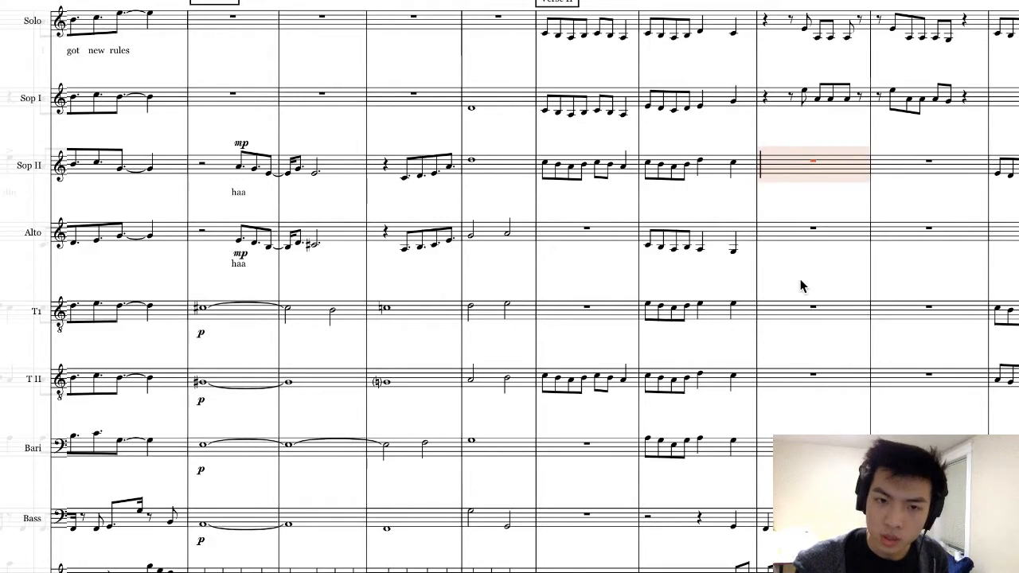
scroll(801, 286, up, 1)
scroll(801, 287, right, 2)
scroll(801, 286, down, 2)
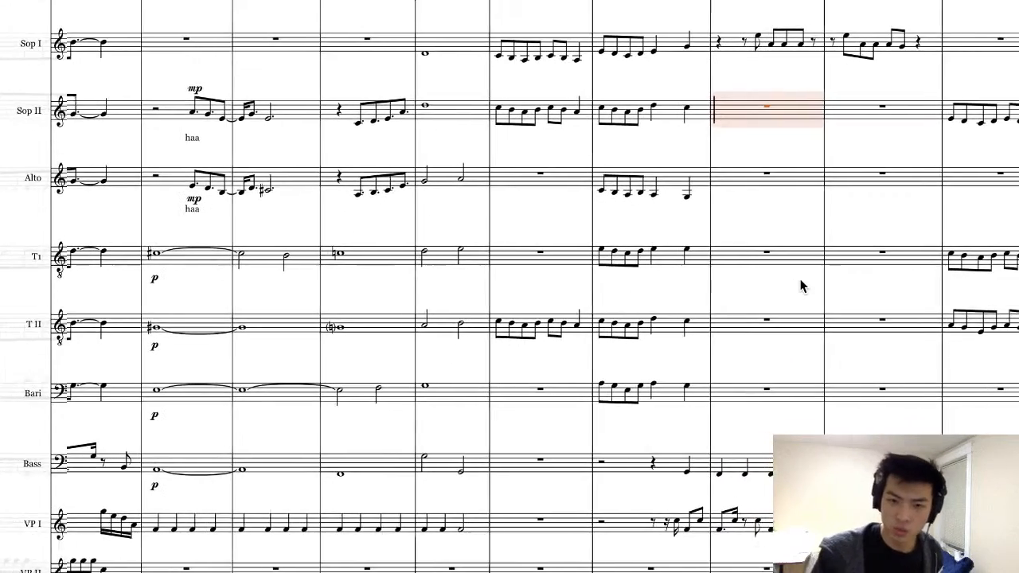
- Add the lyric "dm" under the Bass's final quarter note in Verse II's second measure
scroll(802, 287, up, 2)
scroll(802, 287, up, 1)
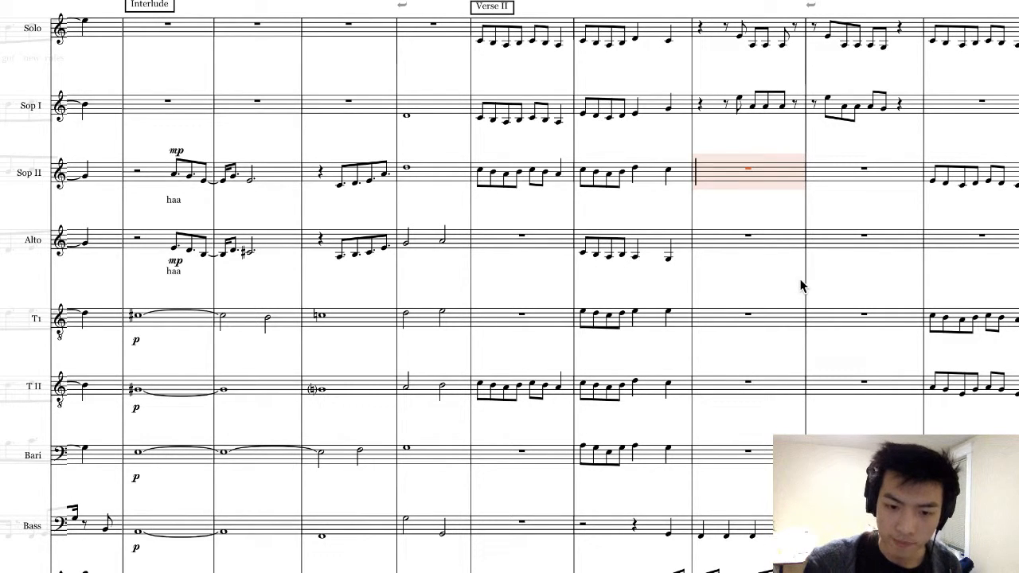
click(669, 532)
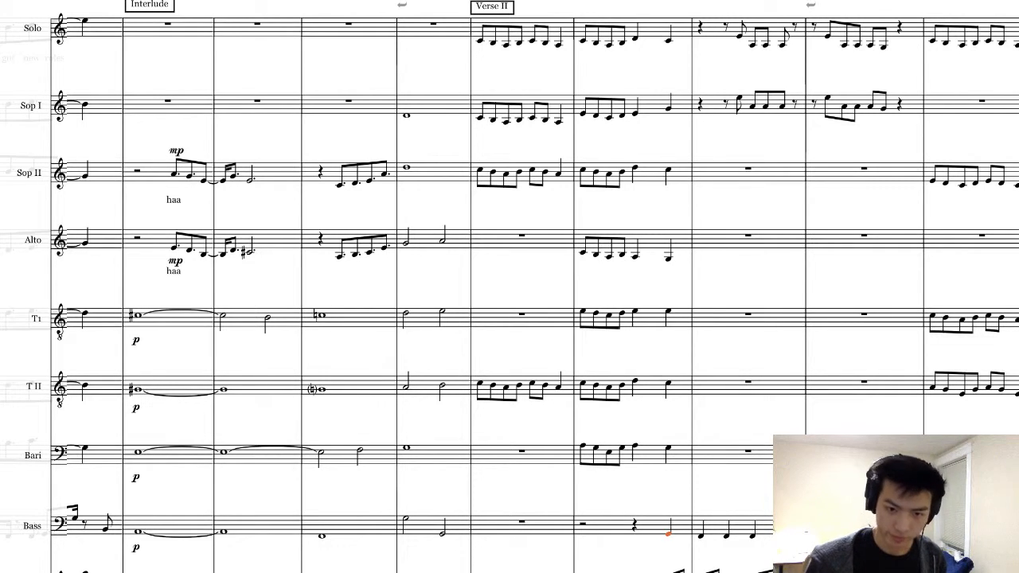
key(ctrl+l)
text(dm)
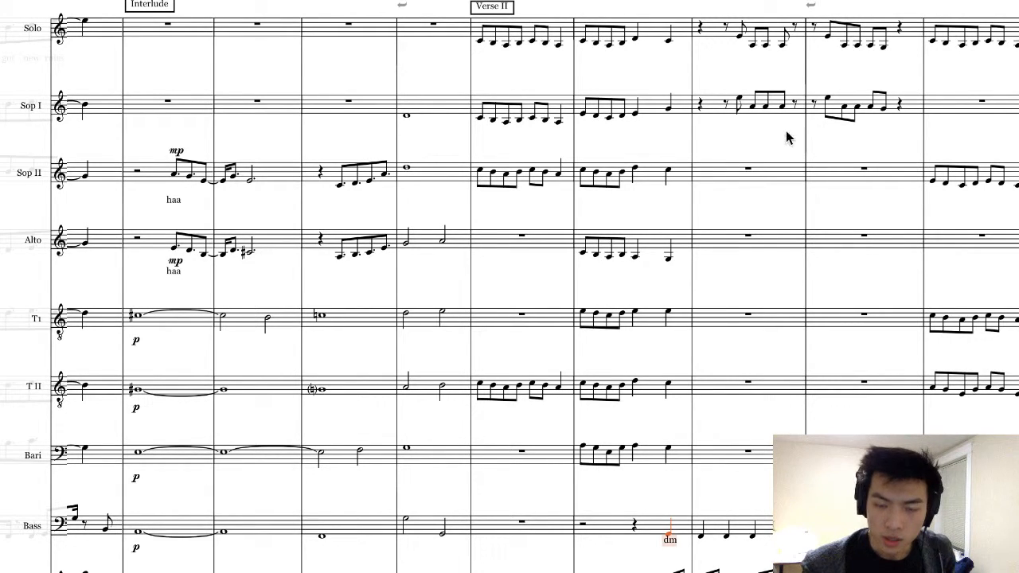
key(Escape)
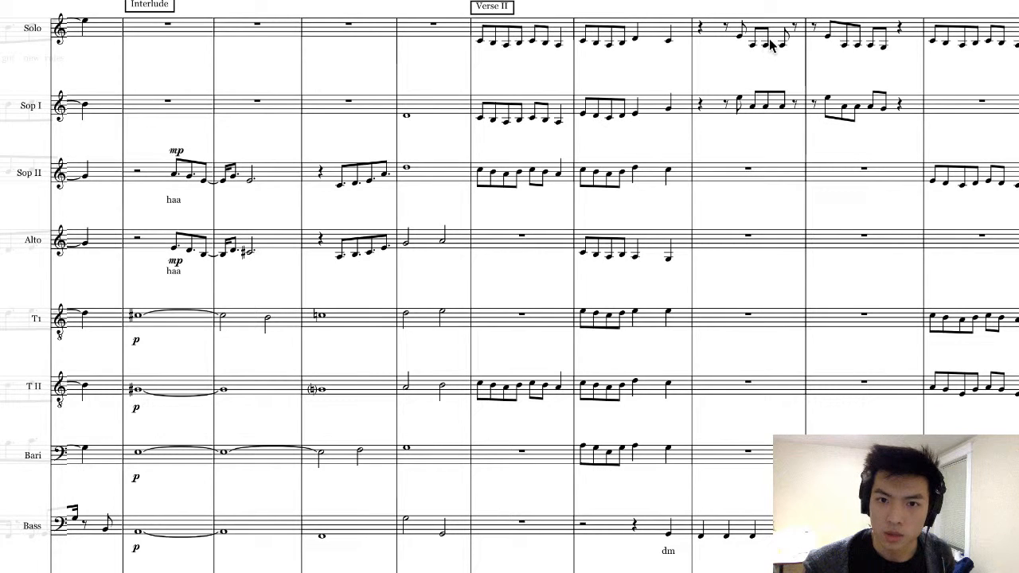
- Switch to the song's lyrics web page and look up the Verse 2 lyrics
click(739, 35)
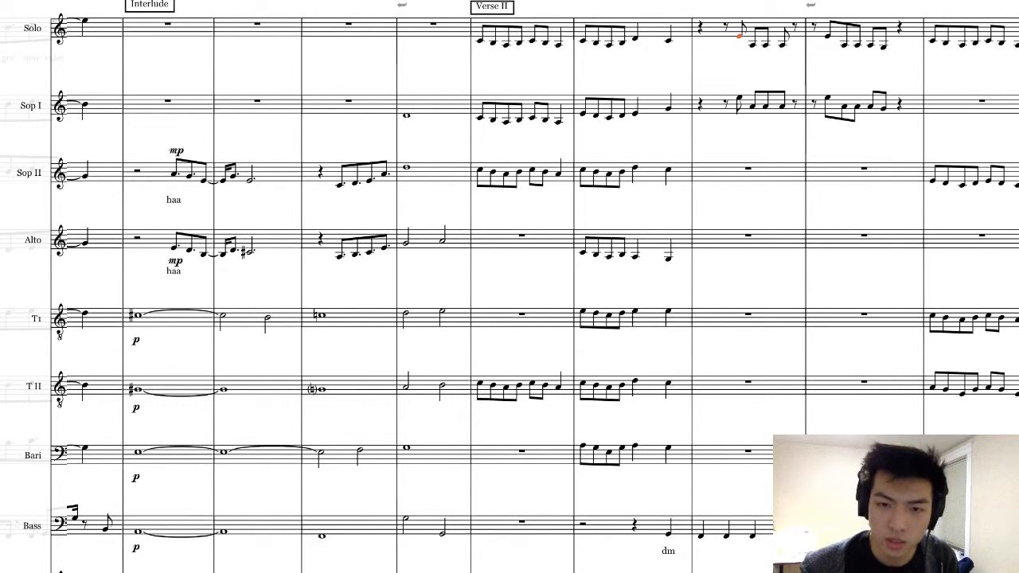
key(super+Tab)
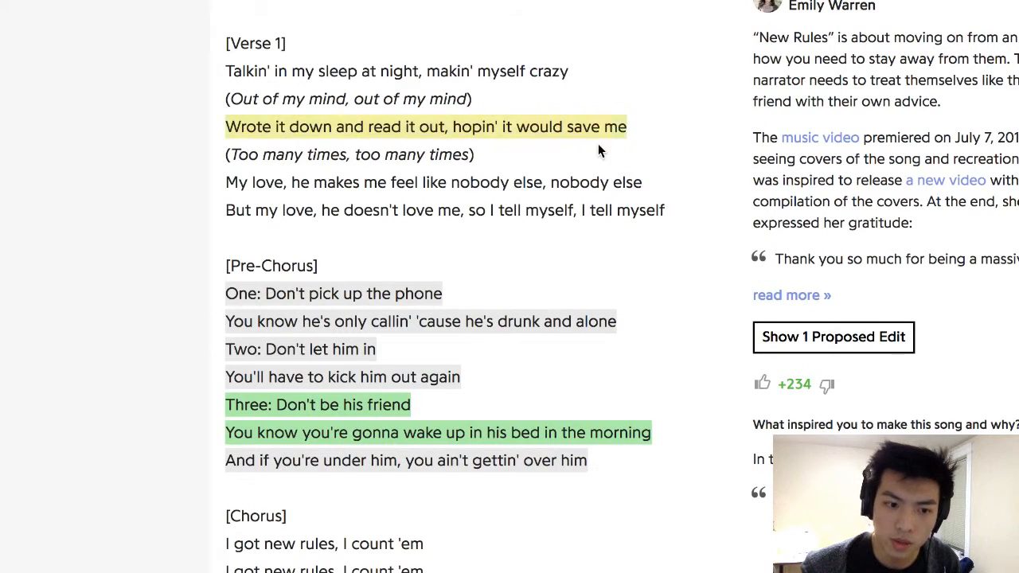
scroll(596, 148, down, 5)
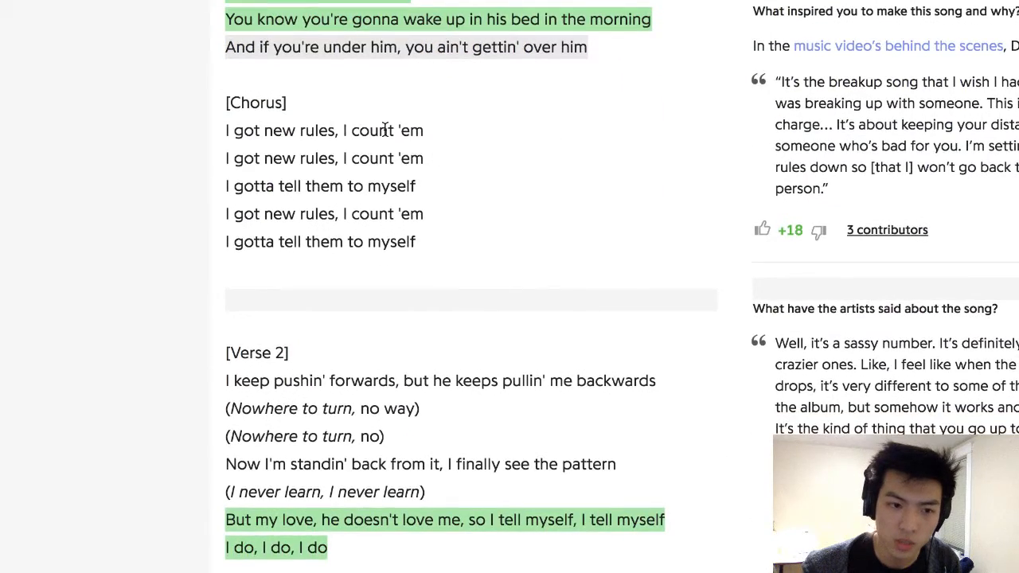
scroll(384, 129, down, 2)
scroll(507, 103, down, 1)
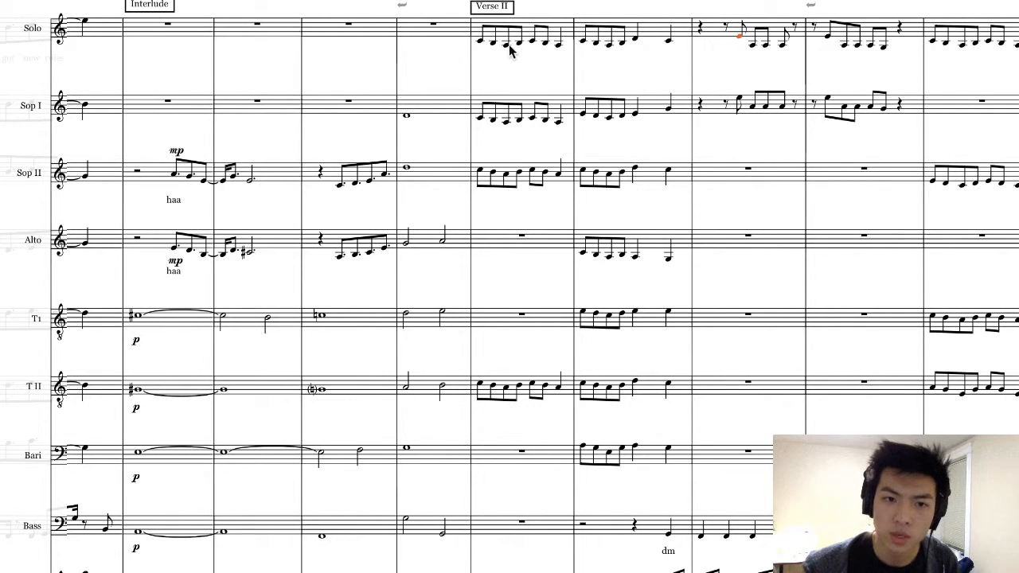
- Enter the lyrics "I keep push-in' for-ward but he" under the Solo line, starting from Verse II's first note
click(481, 40)
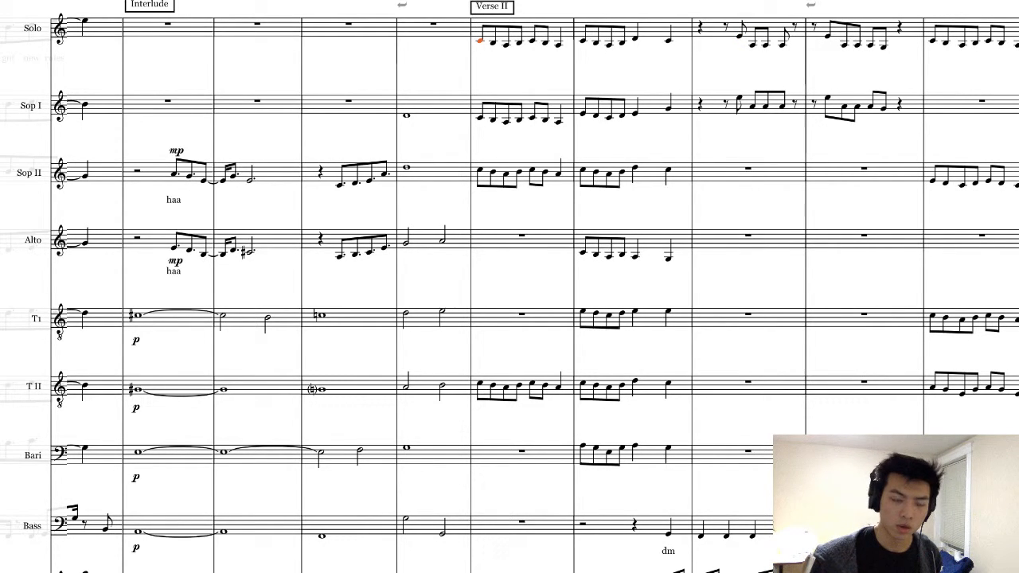
key(super+l)
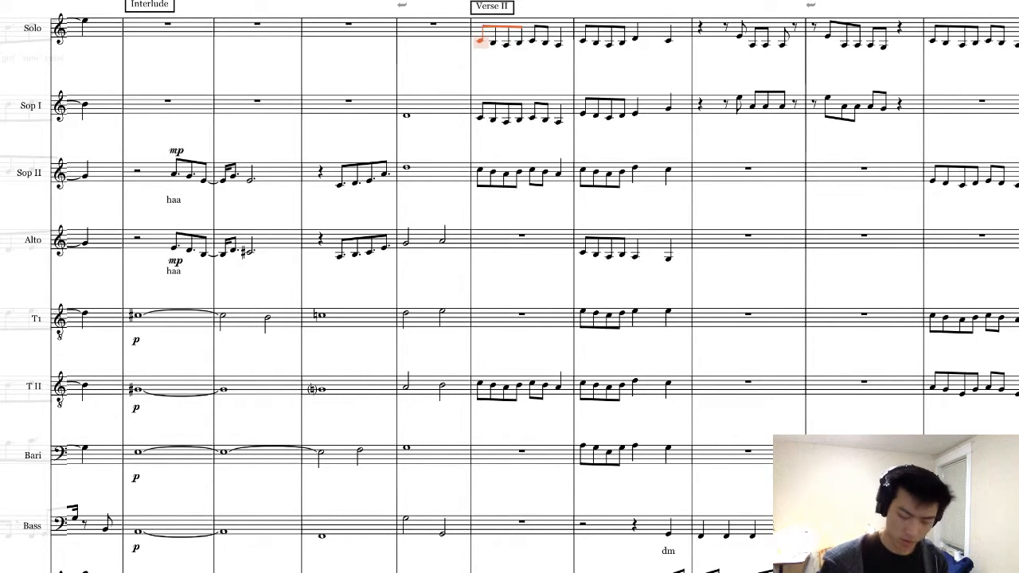
text(I ker)
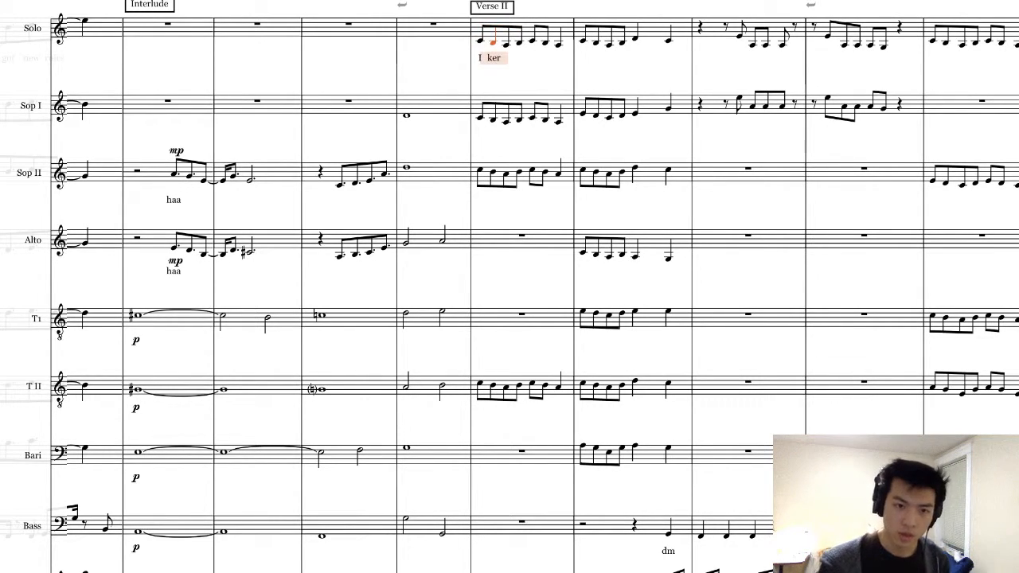
text(p)
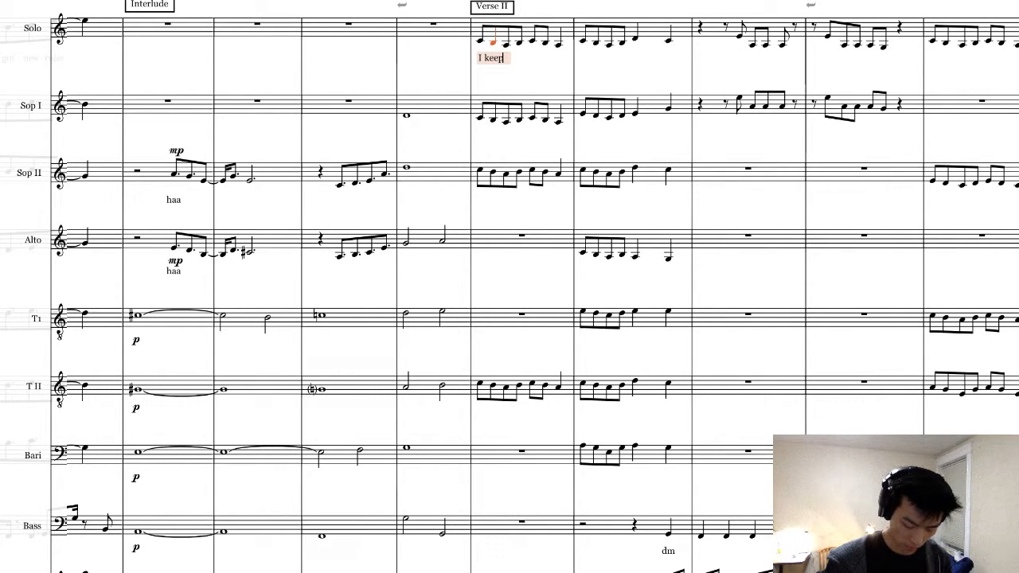
text( push i)
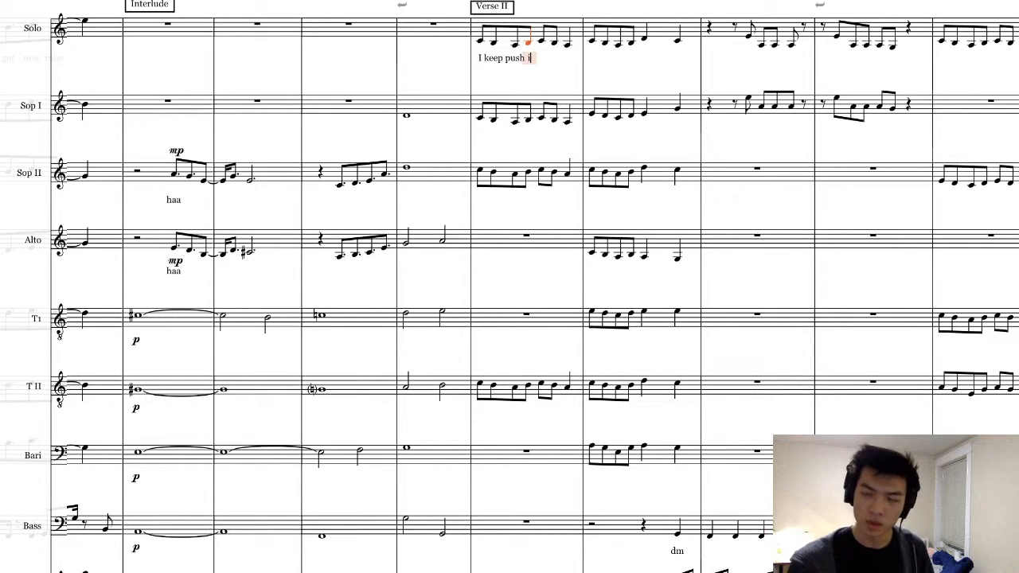
text(n'-for-ward but he)
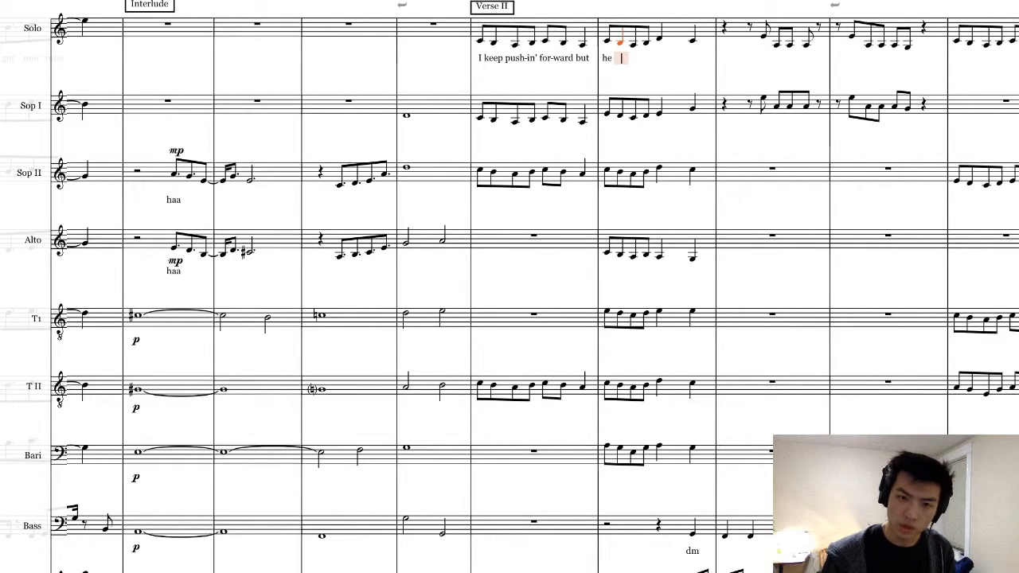
- Replace "he" with "keeps" in the Solo's second Verse II measure and continue it with "pul-lin' me back-wards"
click(607, 58)
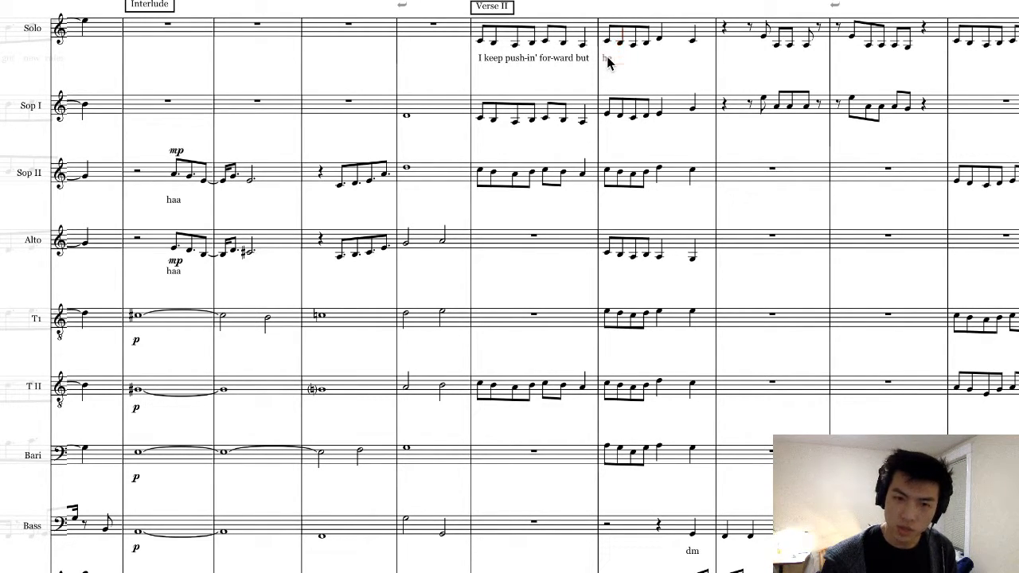
double_click(607, 58)
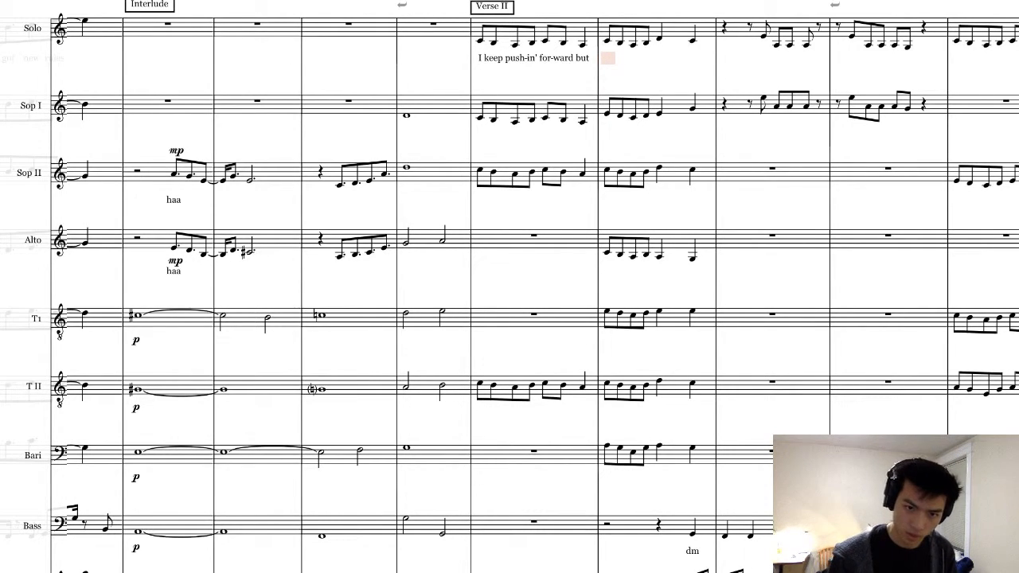
text(keeps)
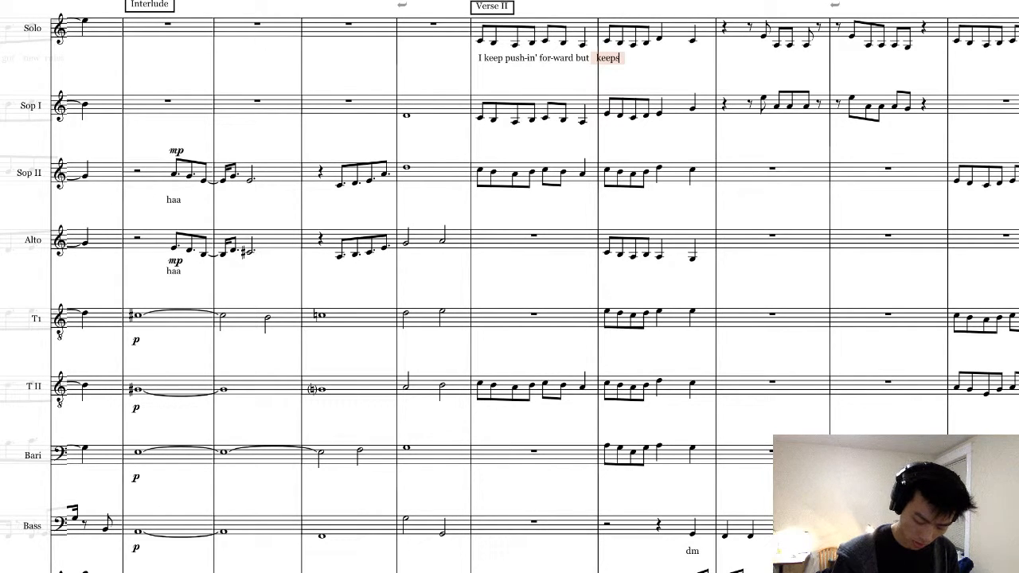
text( pul-lin' me back - wards)
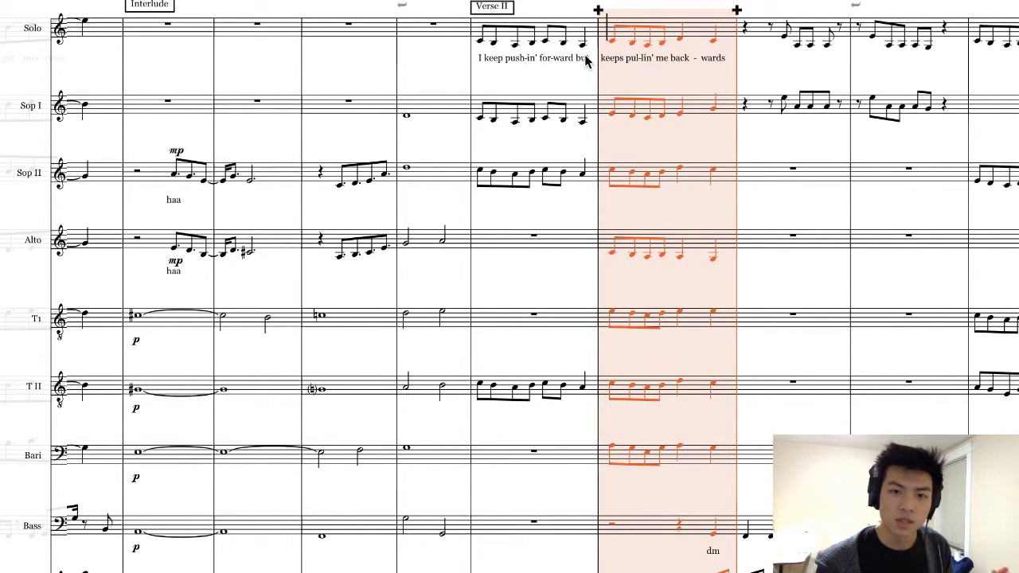
- Shorten the Solo's last quarter note in Verse II's first measure to an eighth and fill the remaining eighth with a B
click(583, 58)
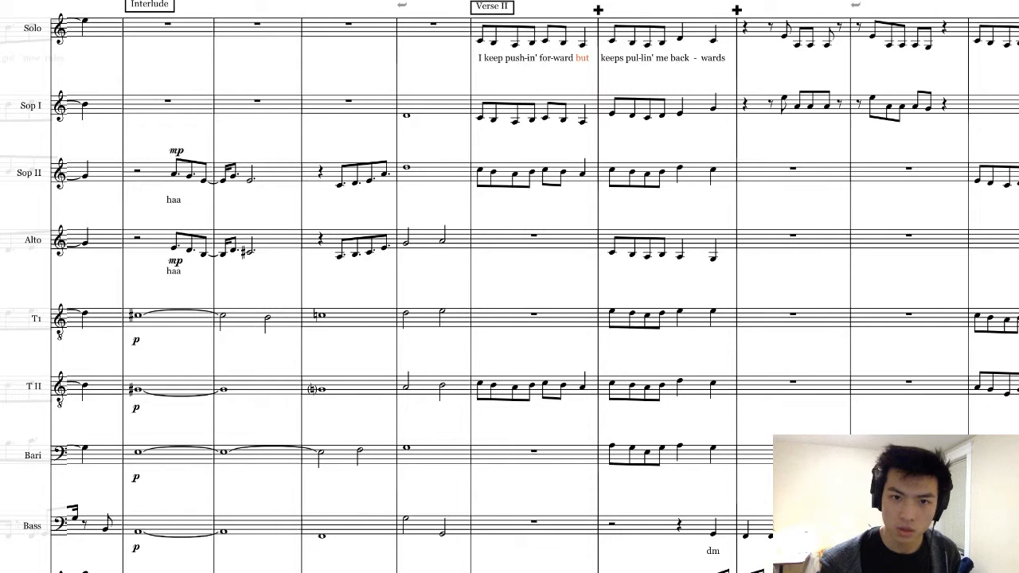
click(585, 43)
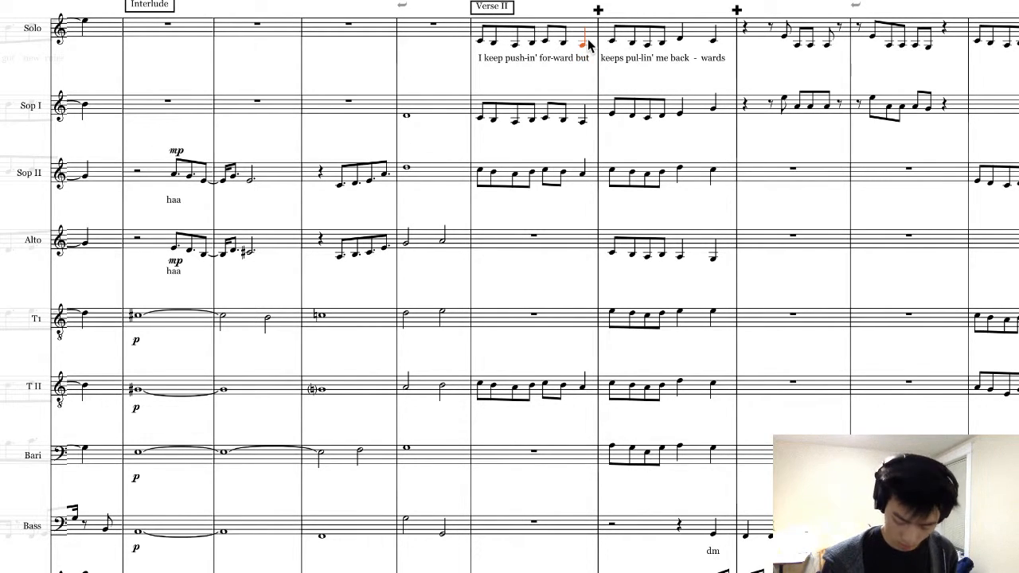
key(Escape)
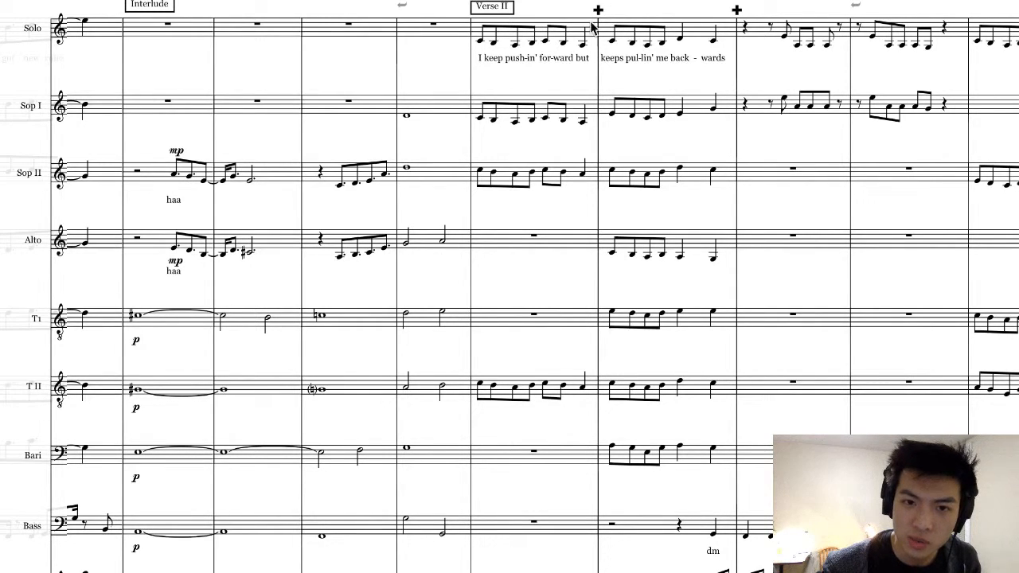
click(582, 44)
key([)
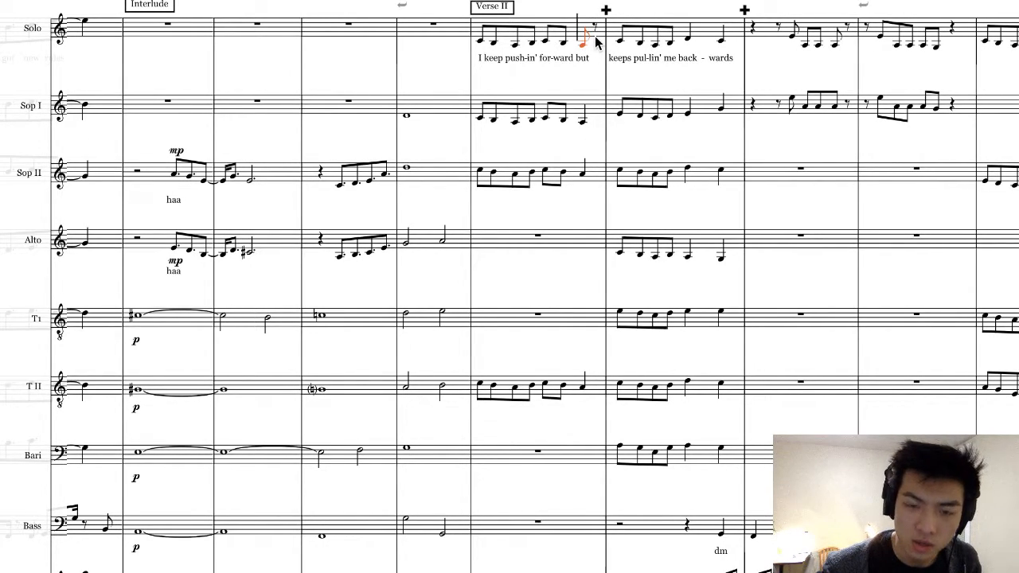
click(596, 35)
click(595, 26)
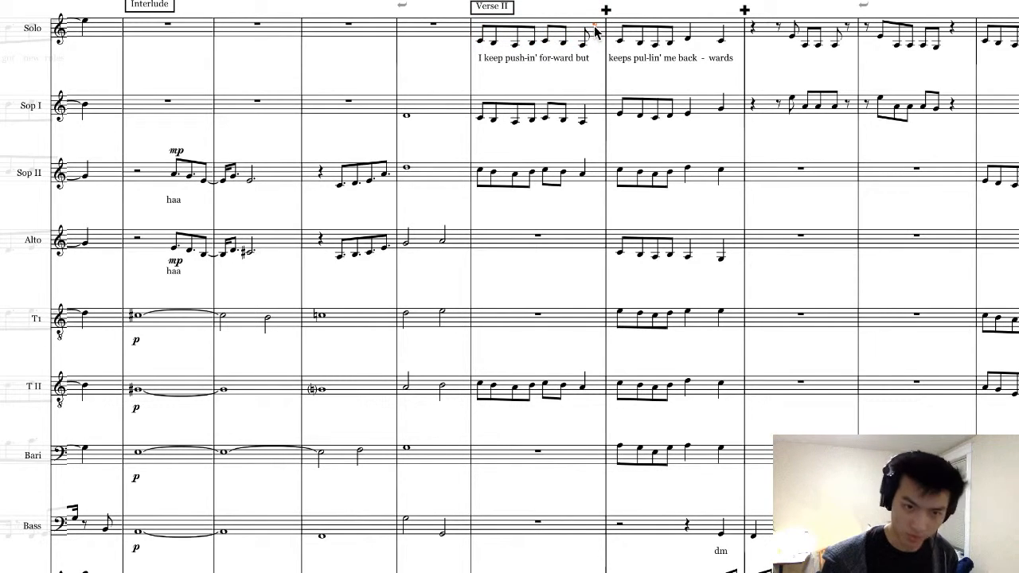
key(b)
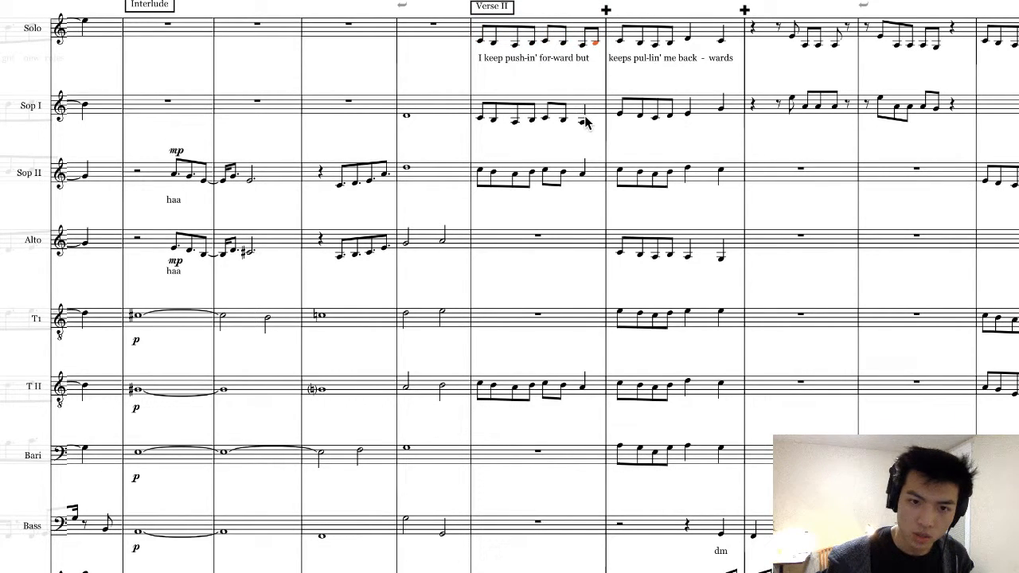
key(Escape)
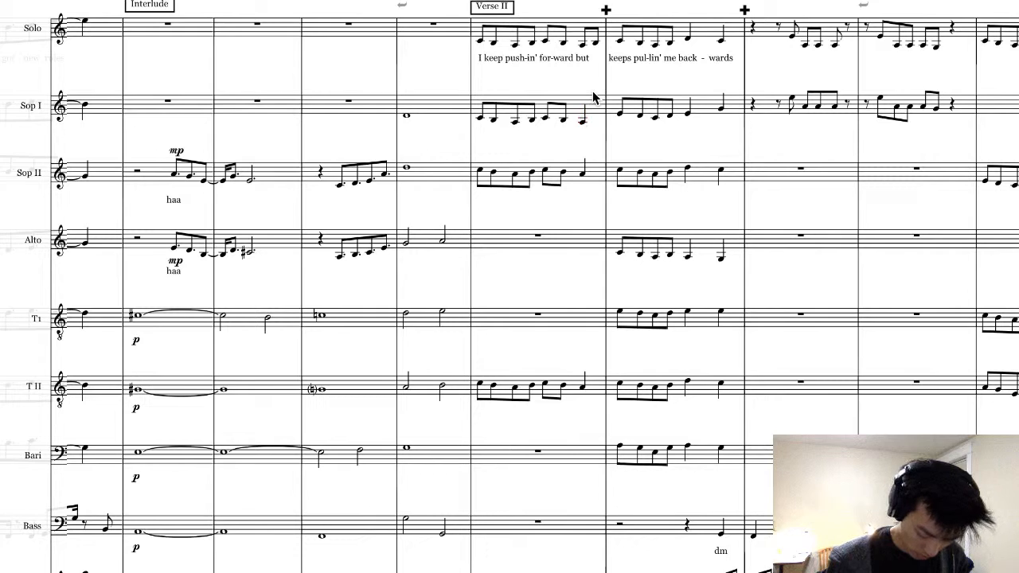
- Change the final quarter note of Verse II's first measure to eighth notes A and B in both Sop I and Sop II
click(585, 113)
key(4)
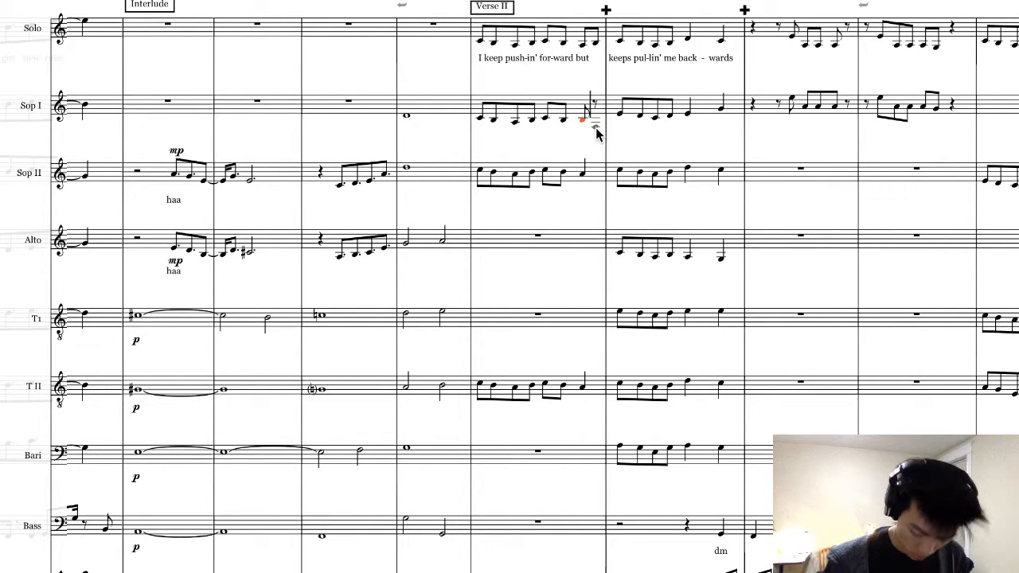
key(Down)
key(d)
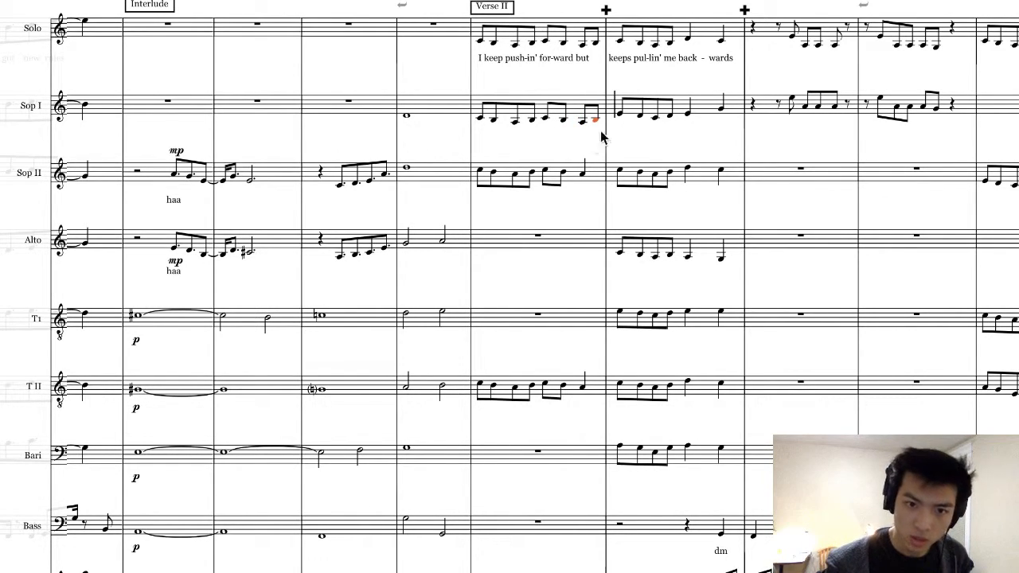
click(582, 177)
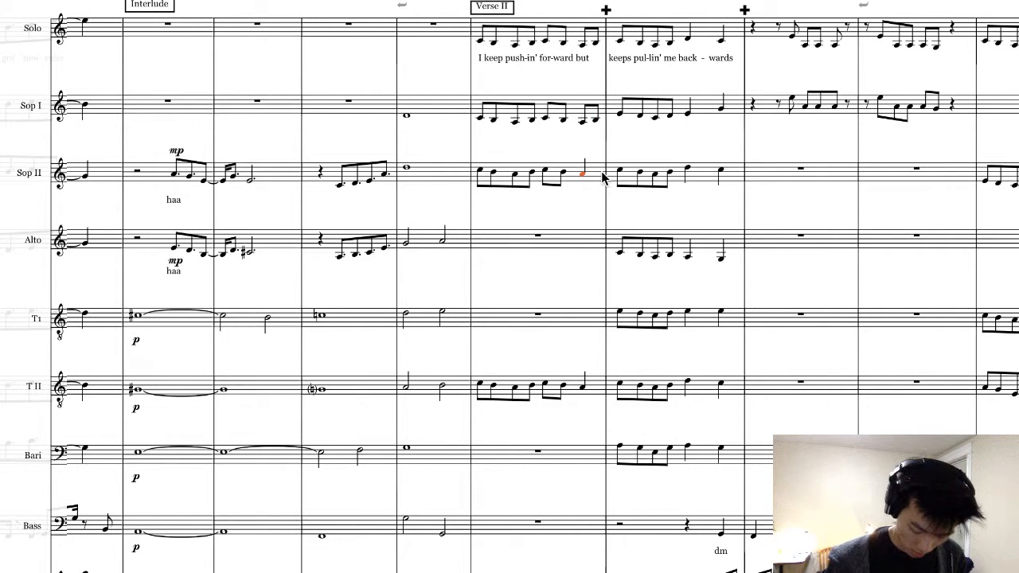
key(4)
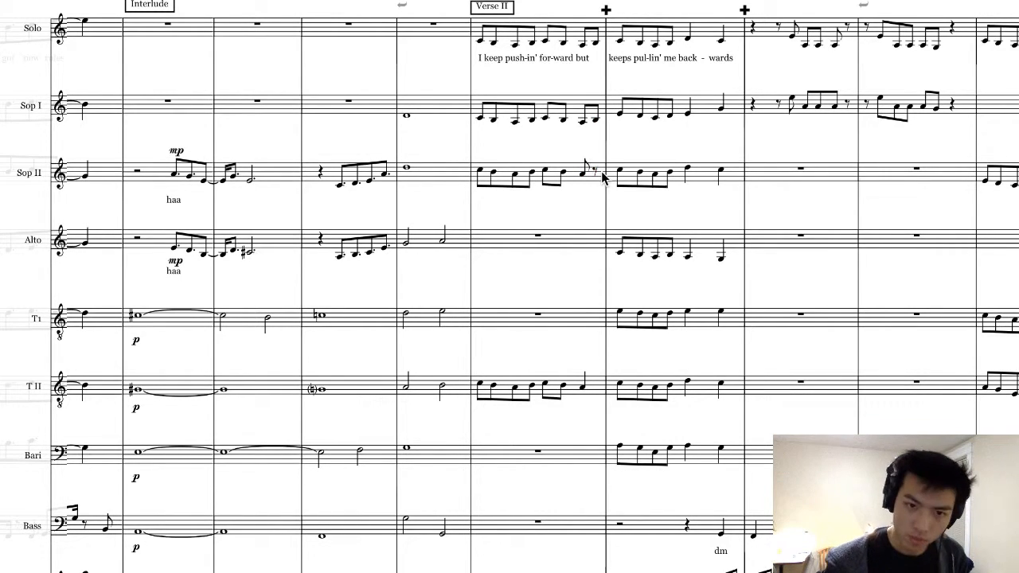
key(d)
- Change T II's final quarter note in Verse II's first measure to eighth notes A and B
click(588, 387)
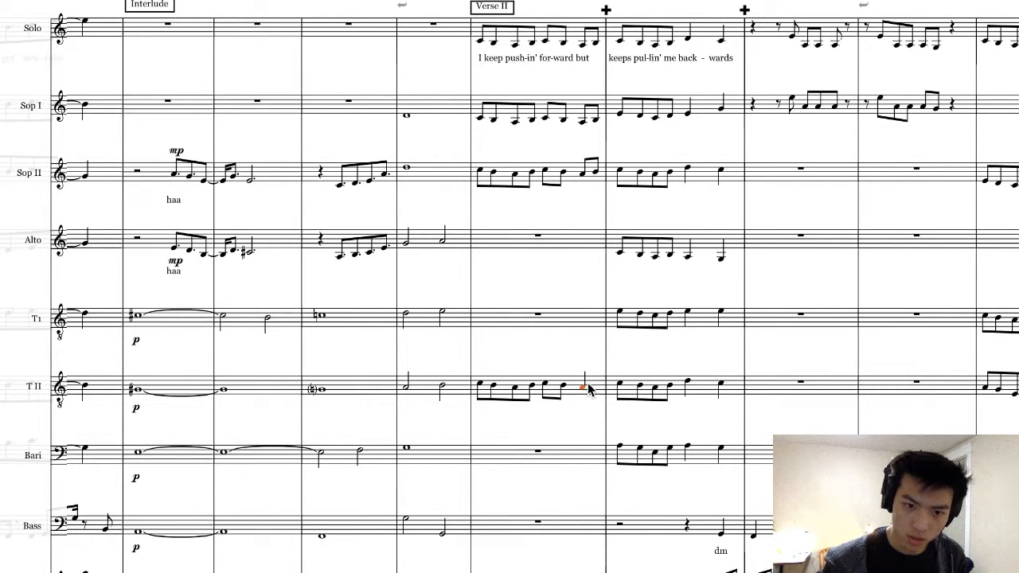
key(Escape)
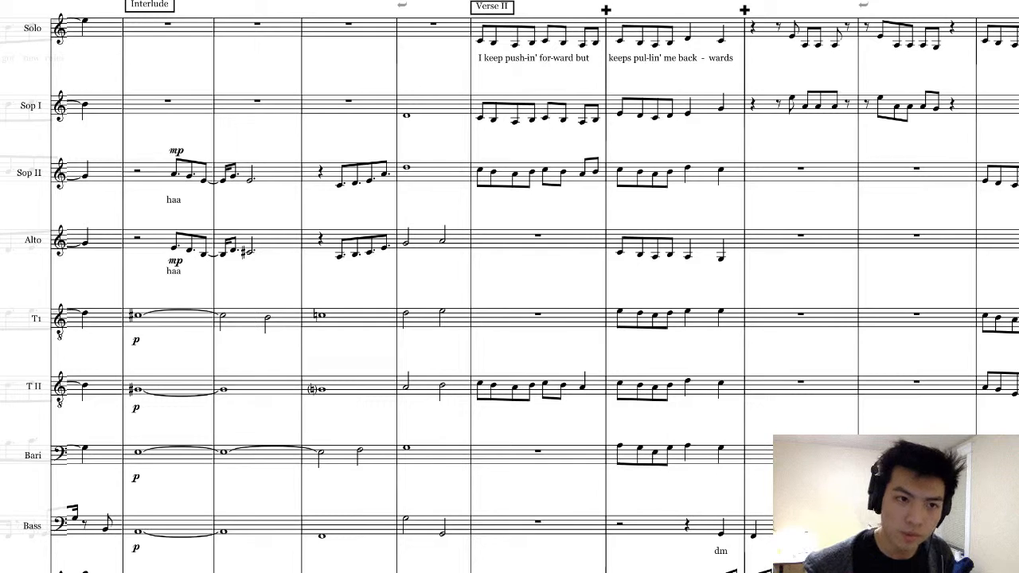
key(b)
key(super+l)
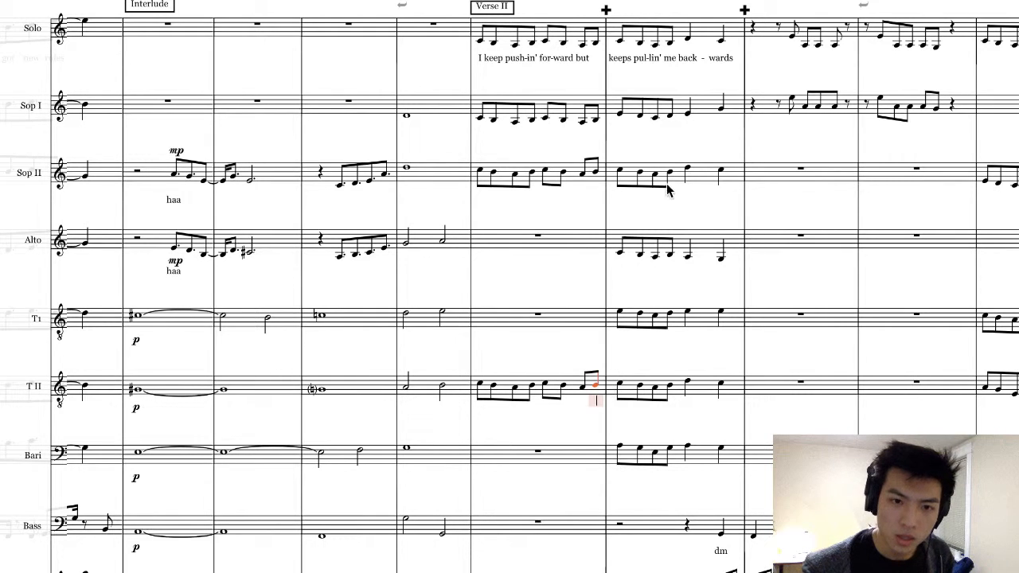
- Add the lyric "he" under the Solo's last eighth note in Verse II's first measure
click(602, 53)
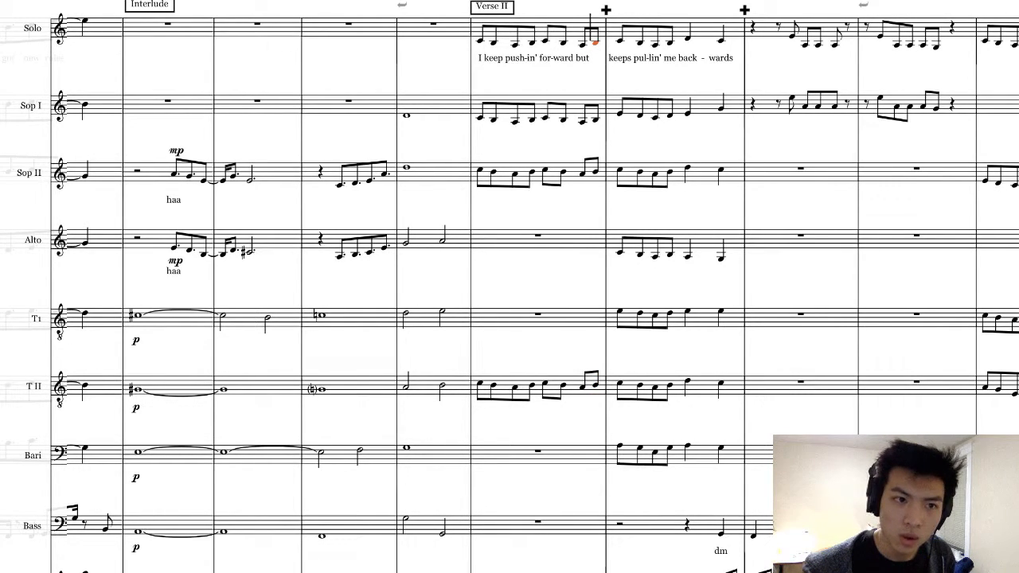
key(super+l)
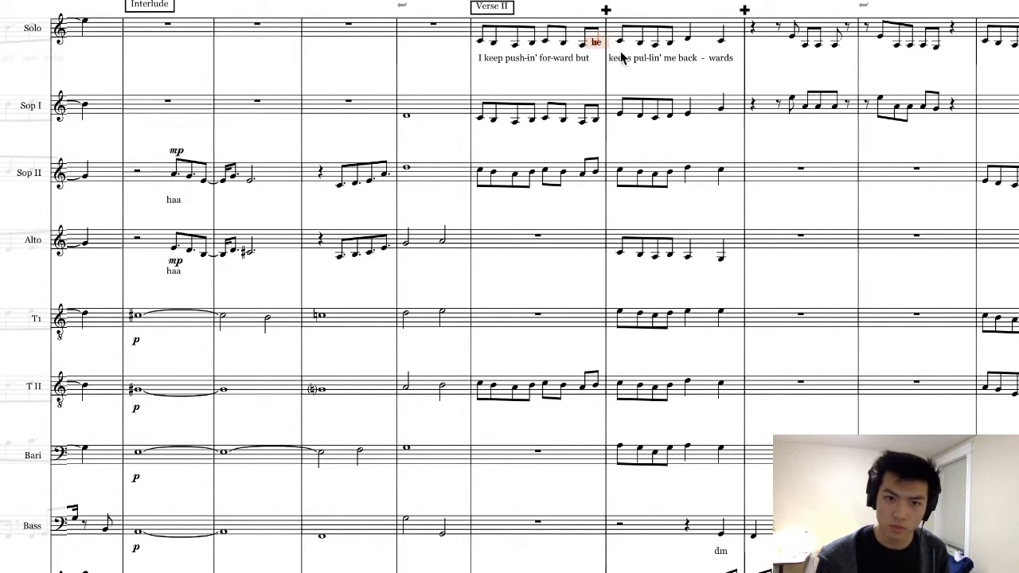
click(652, 71)
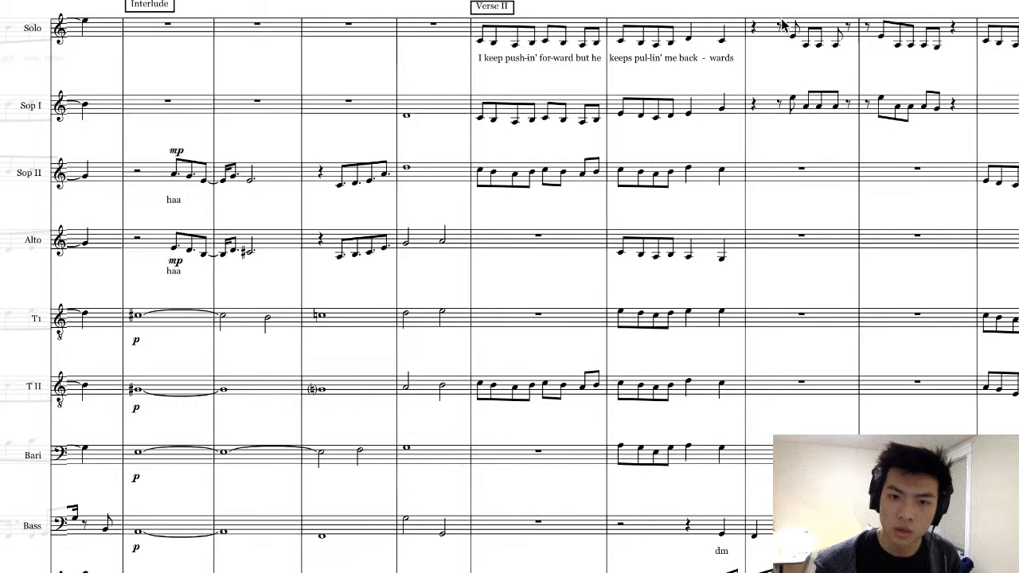
- Check the "Nowhere to turn, no way" and "Nowhere to turn, no" lines in Verse 2 on the song's lyrics web page
click(794, 36)
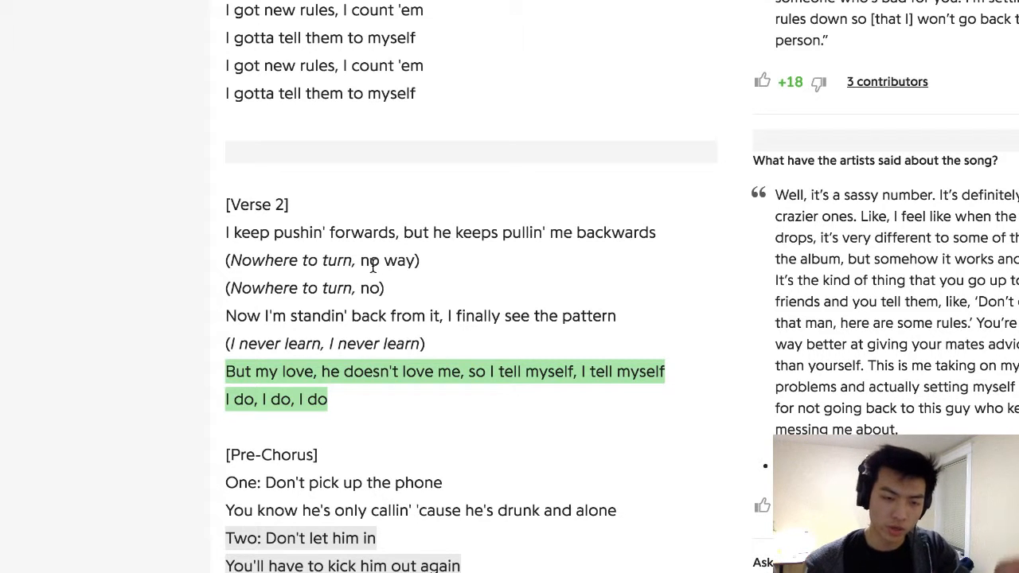
drag(361, 259, 421, 257)
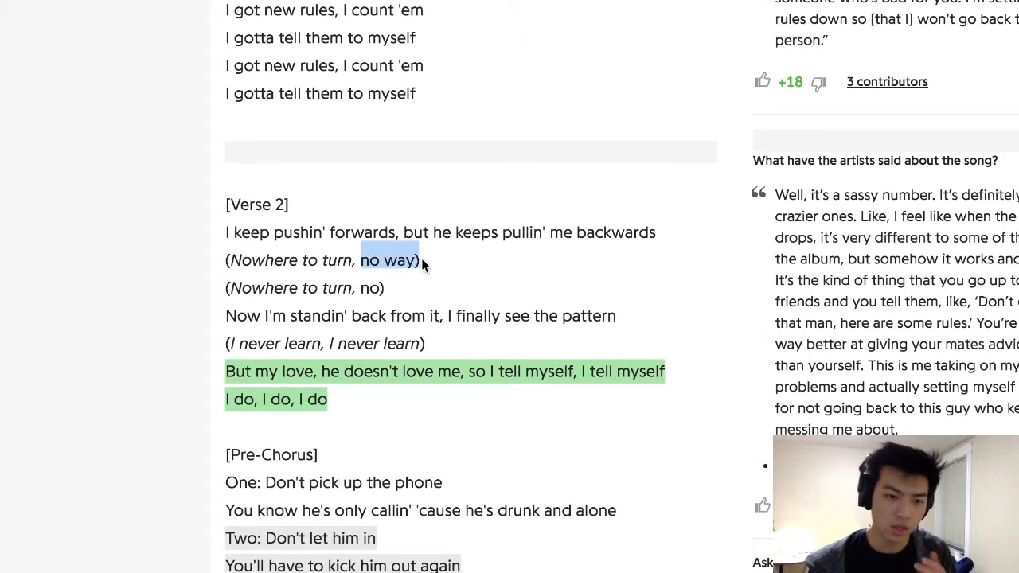
drag(391, 289, 369, 284)
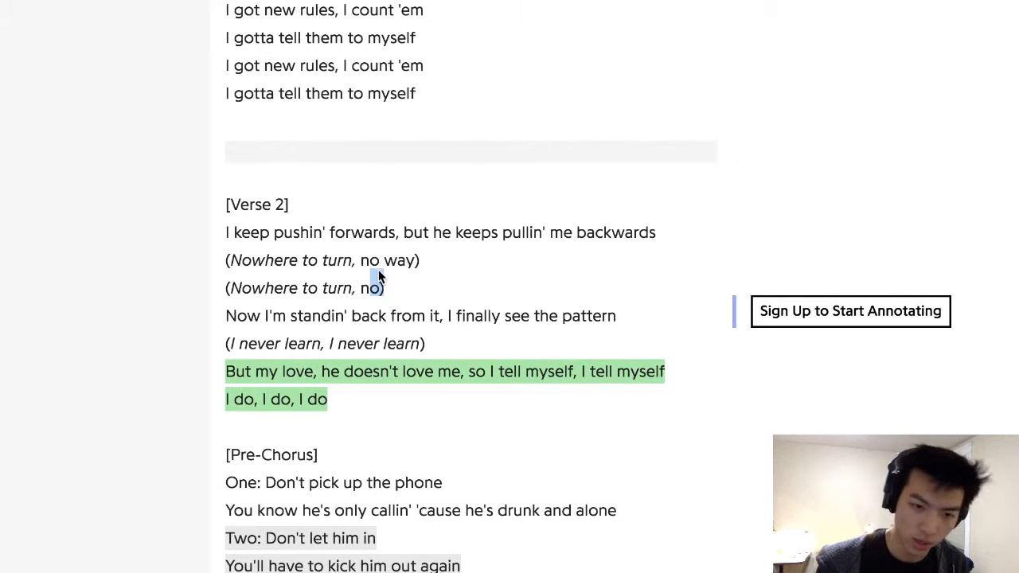
click(370, 275)
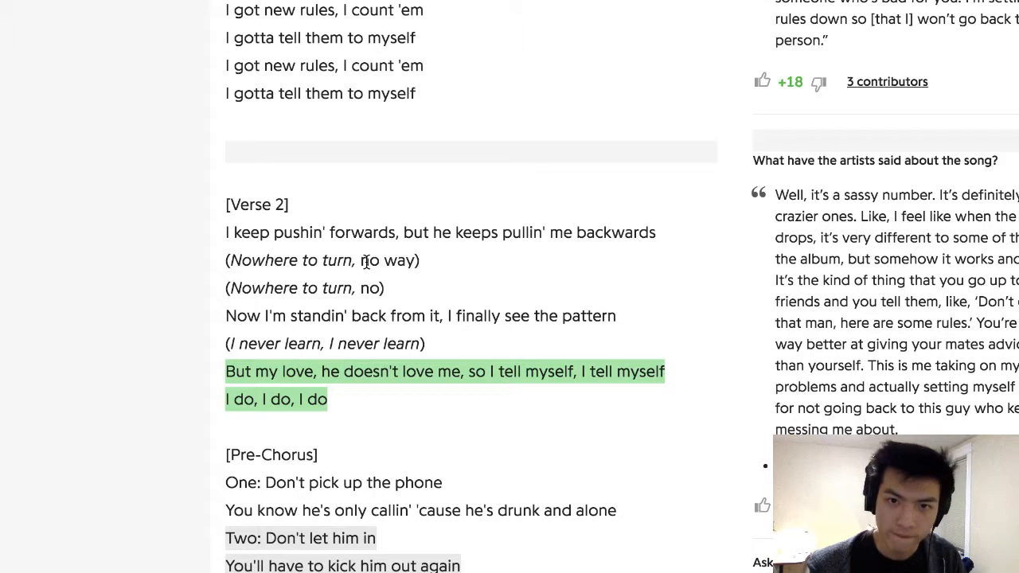
drag(362, 260, 381, 268)
click(382, 268)
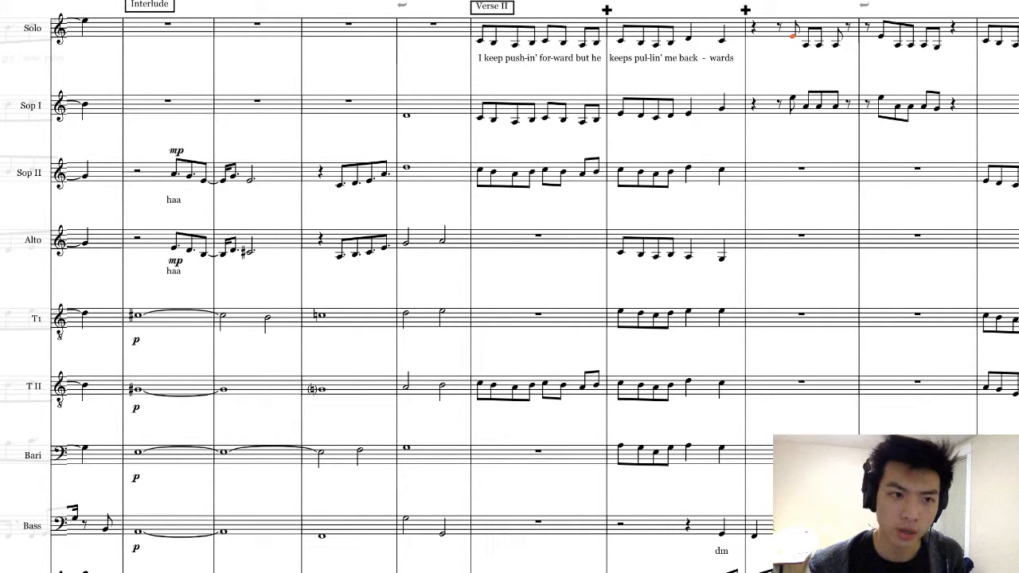
- Add the lyrics "no-where to turn" under the Solo's four eighth notes in Verse II's third measure
click(82, 1)
text(no)
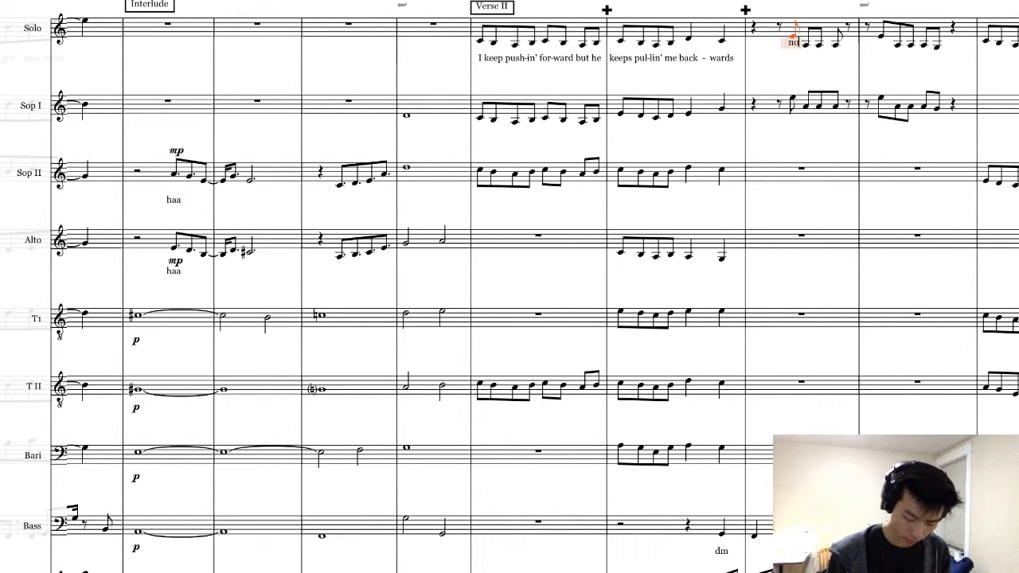
text(-where)
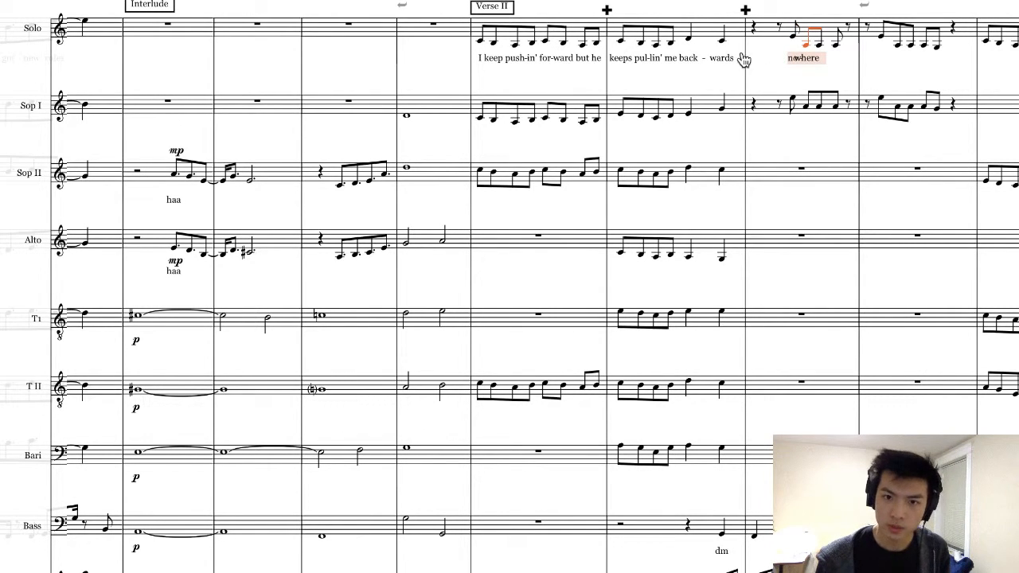
text( to urn)
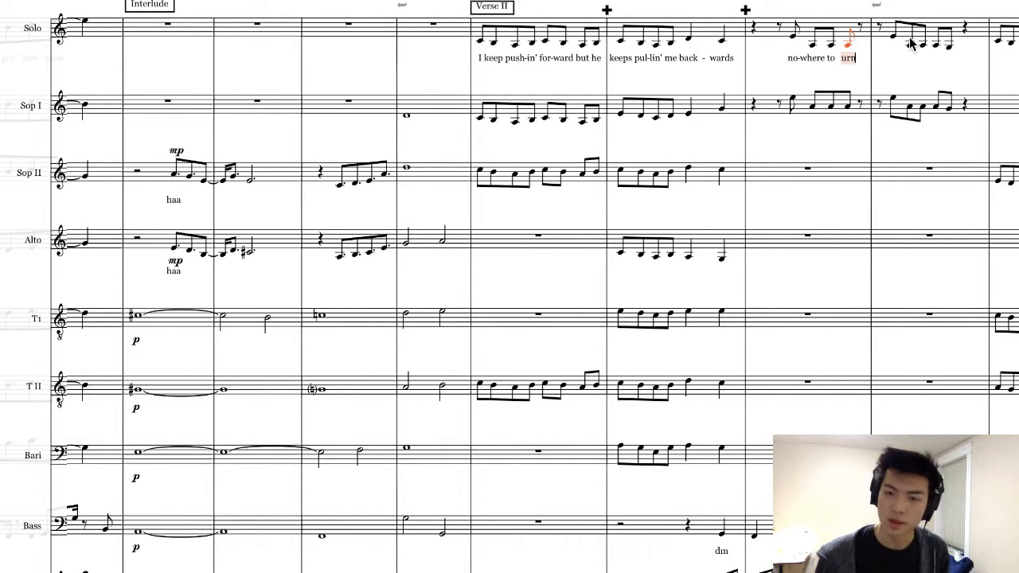
text(turn )
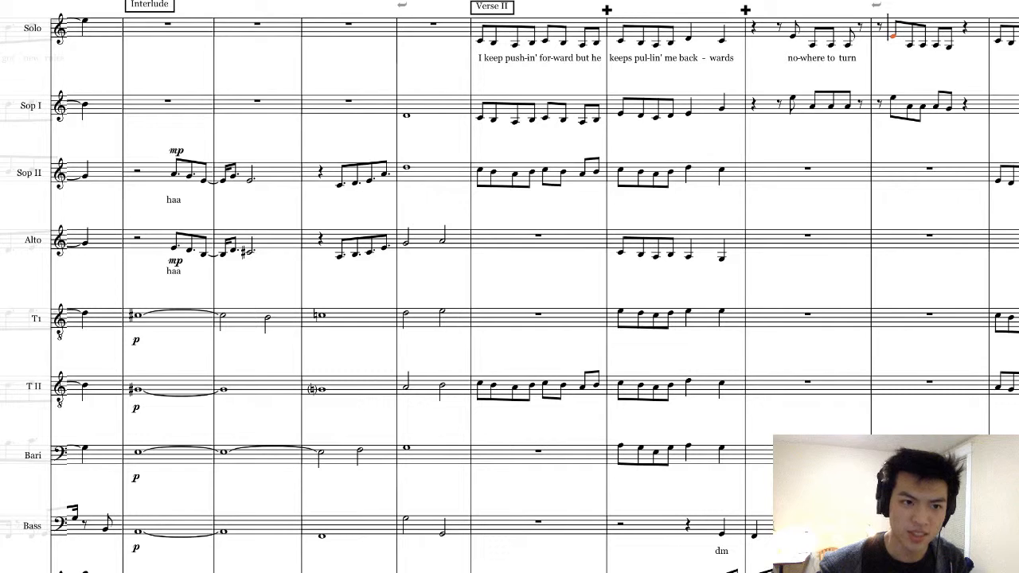
- Add the lyrics "no-where to turn" under the Solo's first four eighth notes in Verse II's fourth measure
text(no)
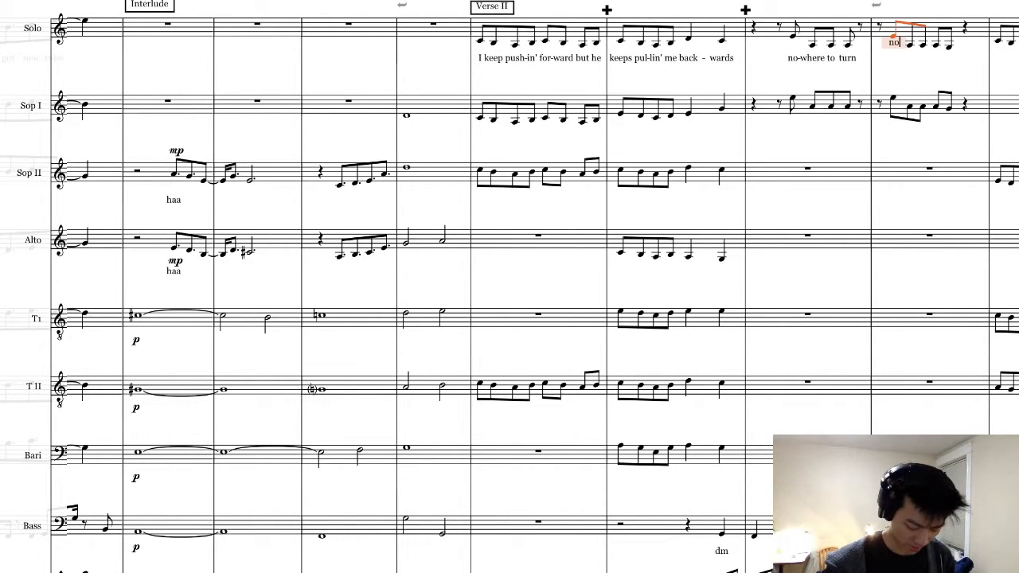
text( where )
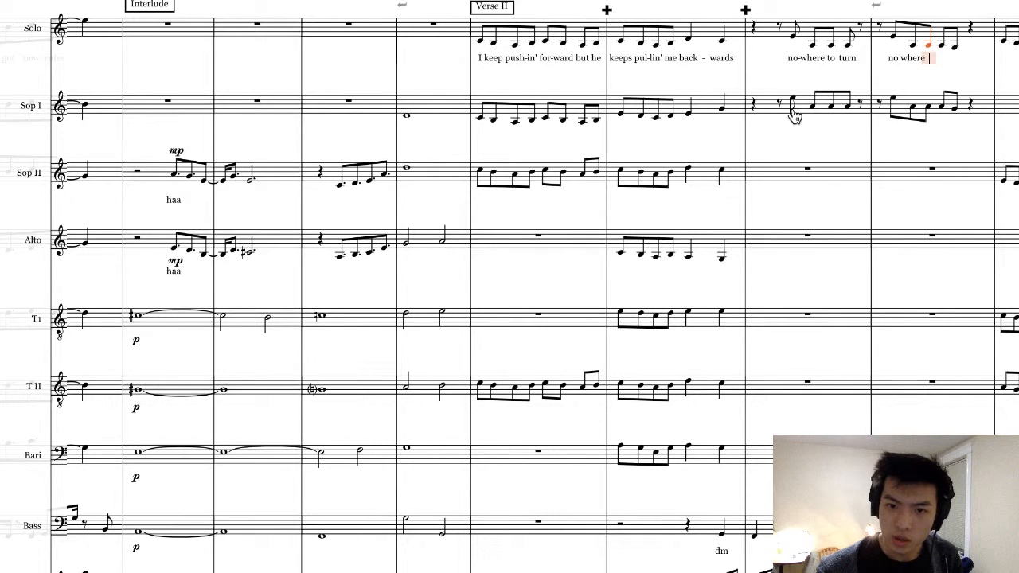
text(to turn)
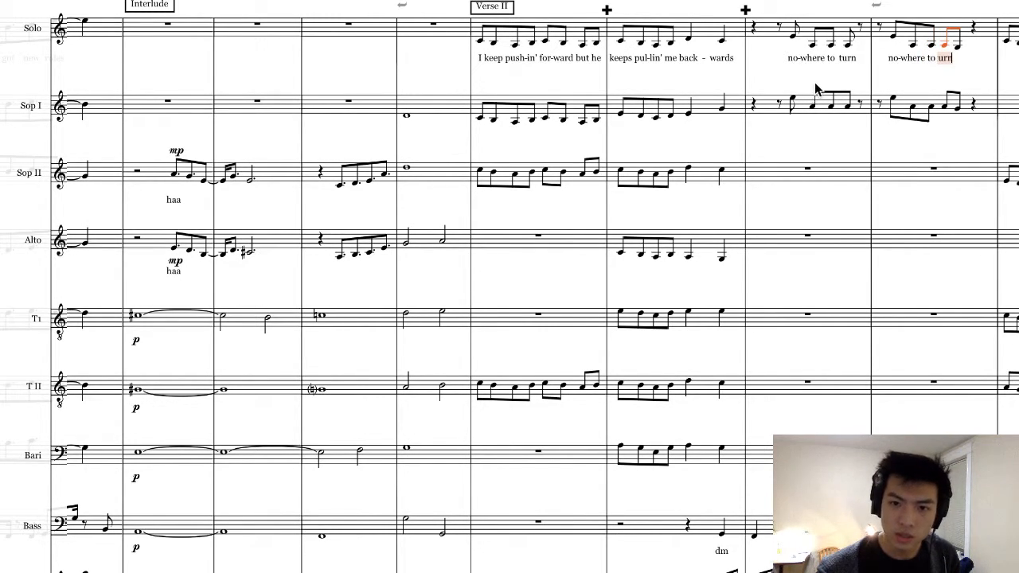
- Add the lyrics "no-where to turn" under Sop I's four eighth notes in Verse II's third measure
click(791, 102)
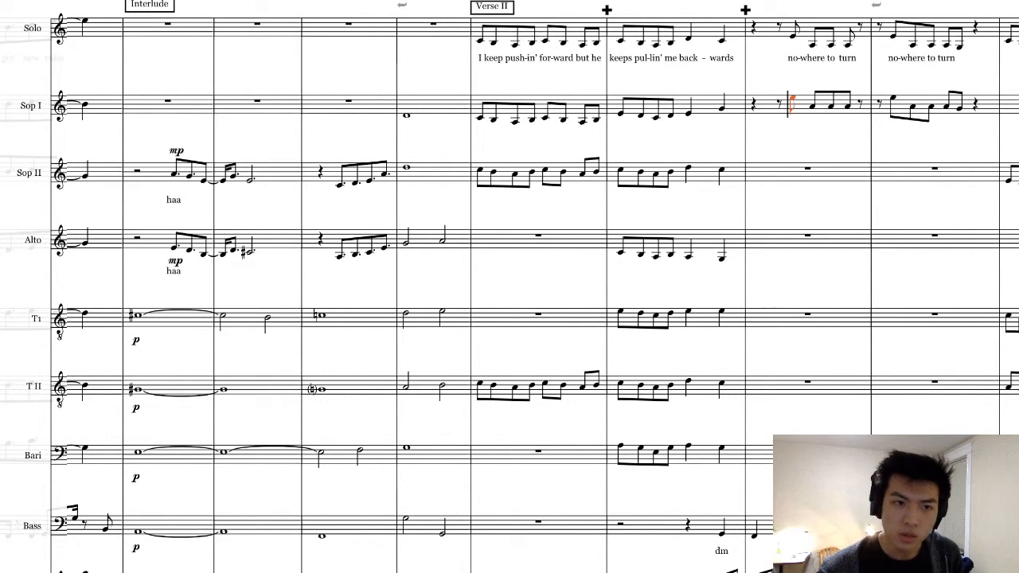
key(super+l)
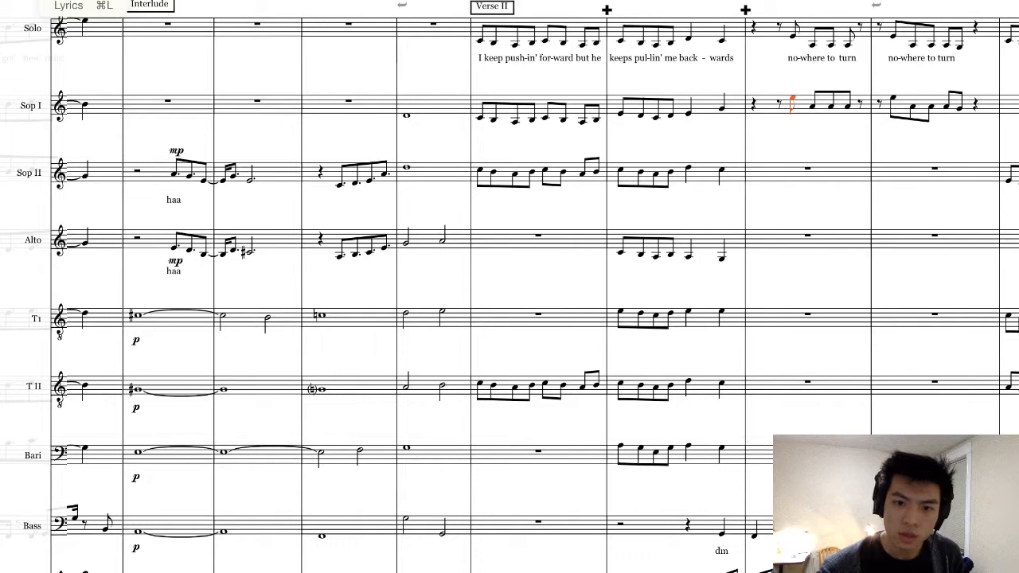
text(no)
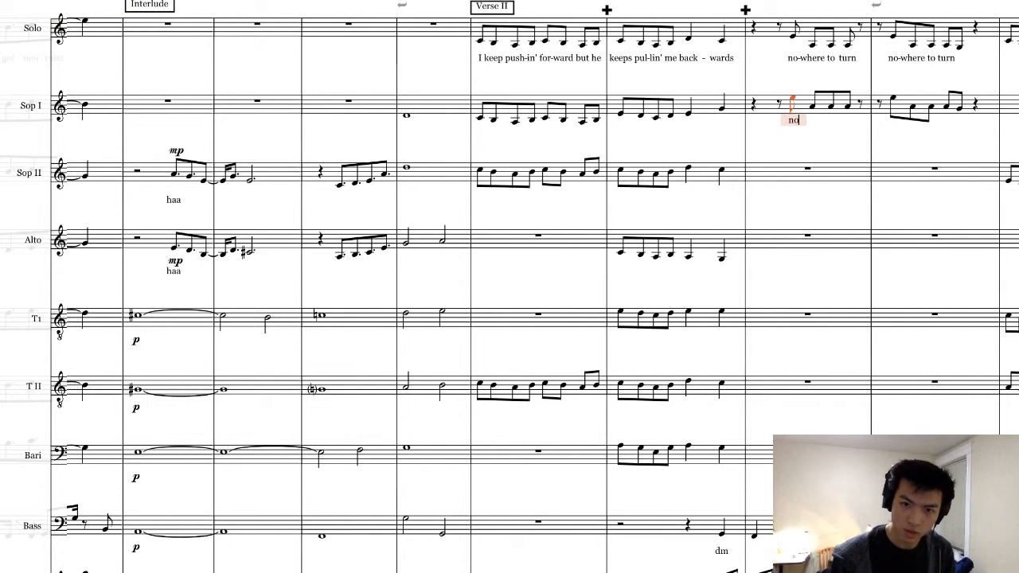
text(-where to turn)
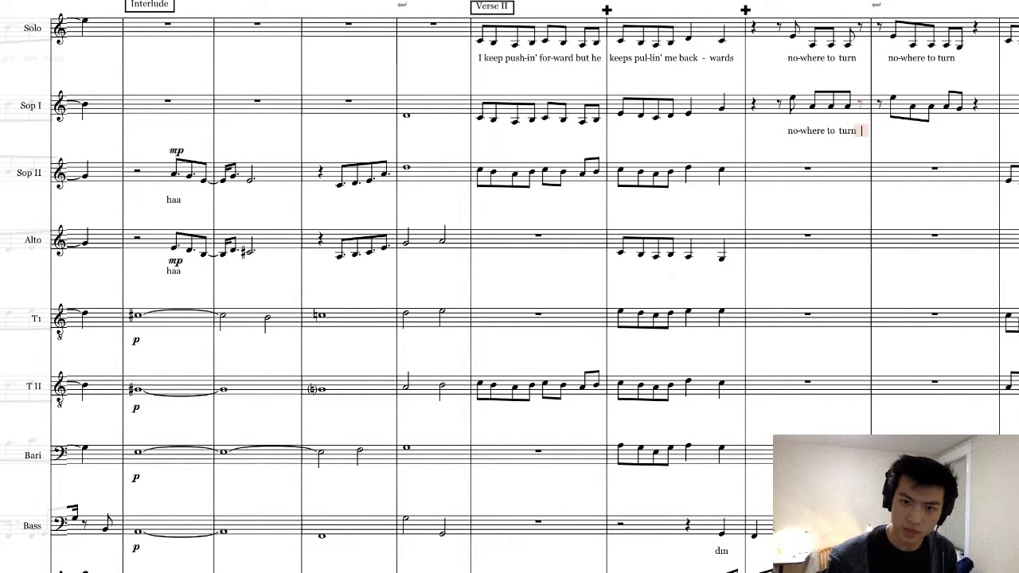
key(space)
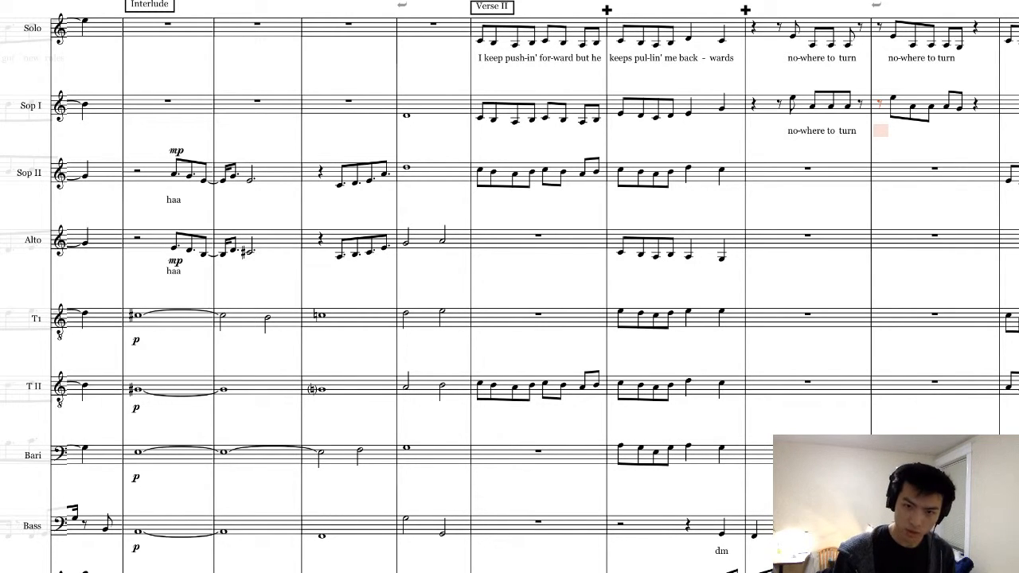
- Add the lyrics "no-where to turn" under Sop I's first four eighth notes in Verse II's fourth measure
text(no where)
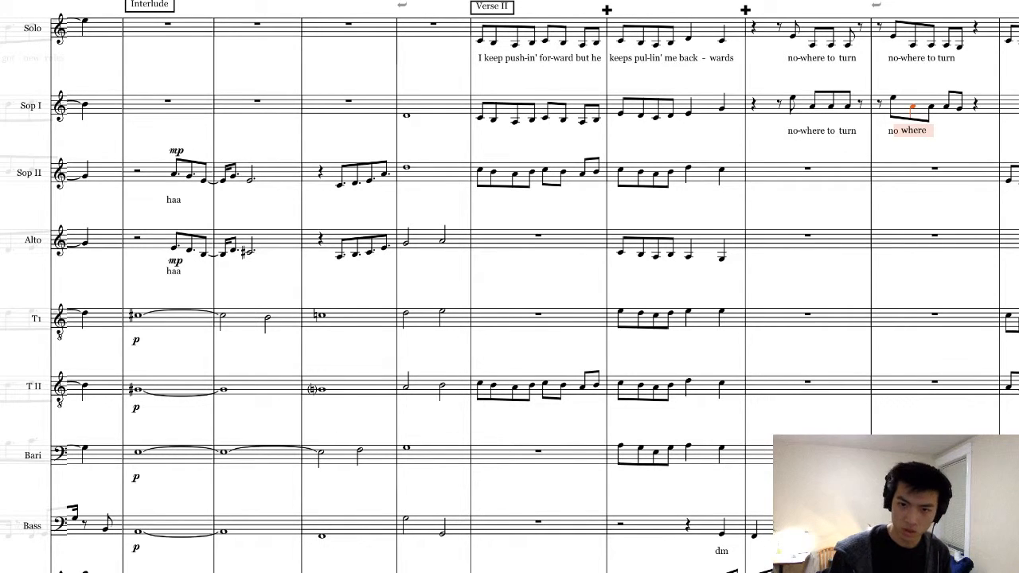
key(space)
text(to)
key(space)
text(turn)
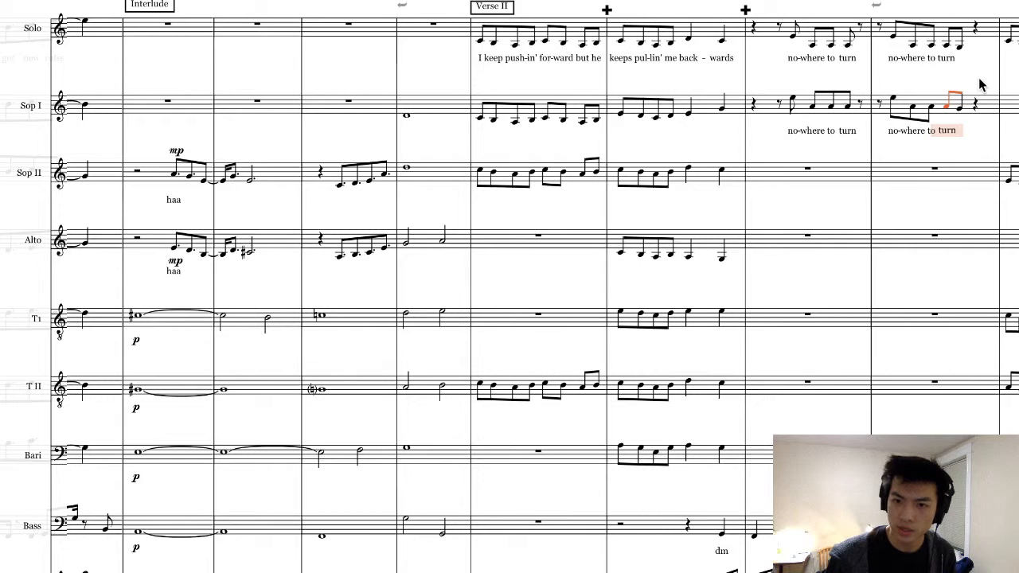
key(Escape)
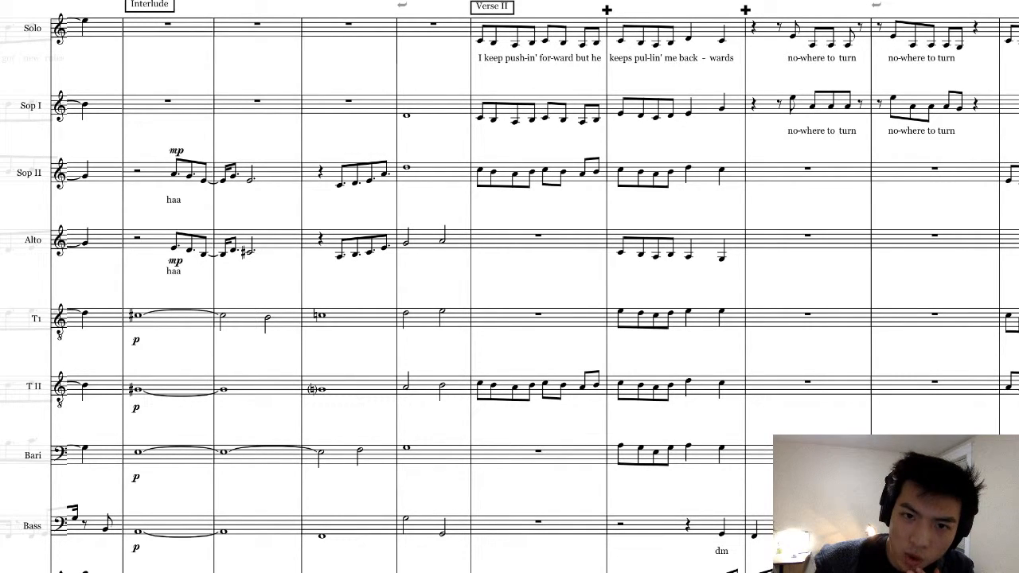
- In T1, enter an eighth note B on the last eighth of Verse II's third measure and an eighth note C starting the fourth
double_click(807, 315)
key(0)
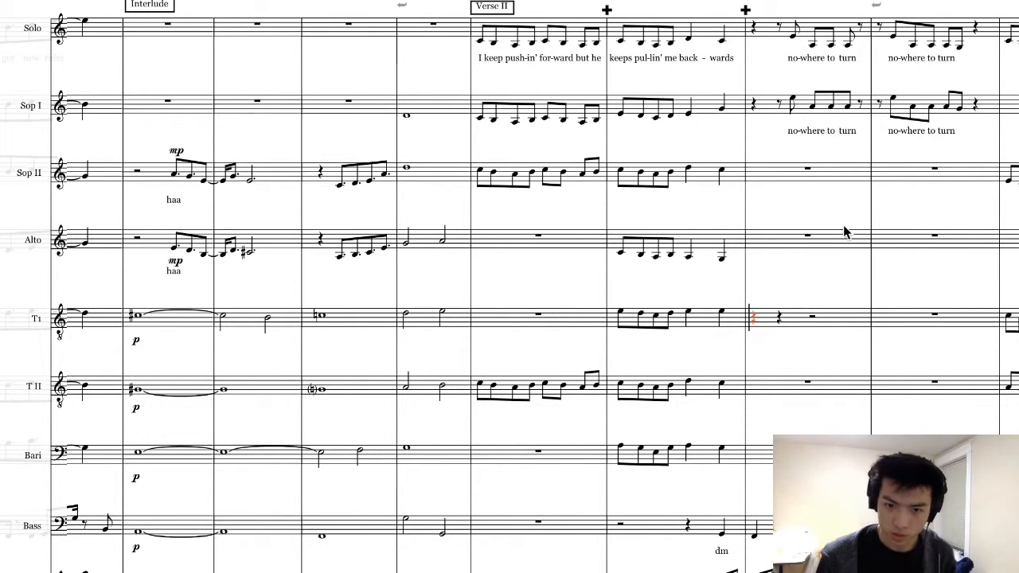
key(Right)
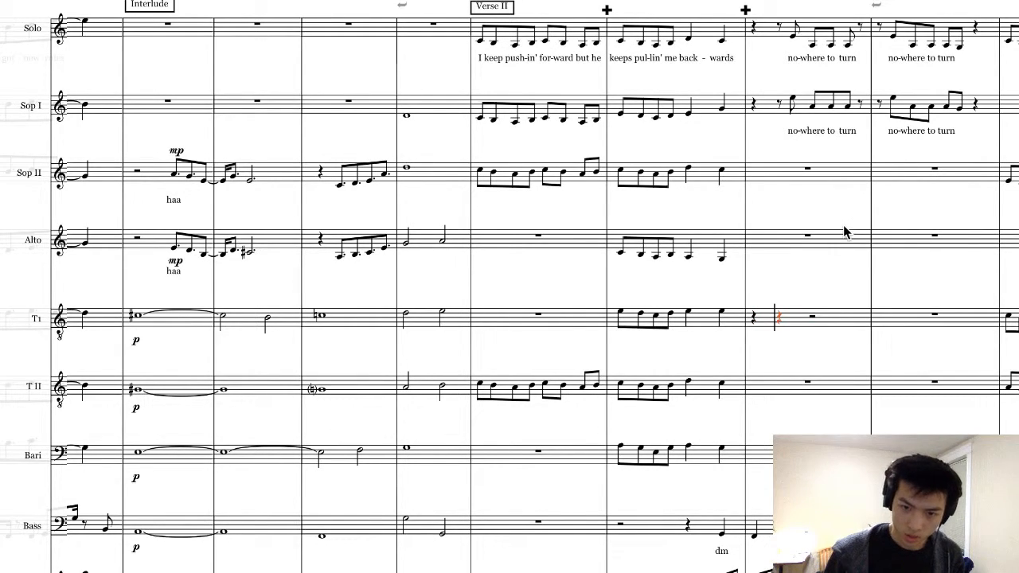
key(Right)
key(r)
key(Right)
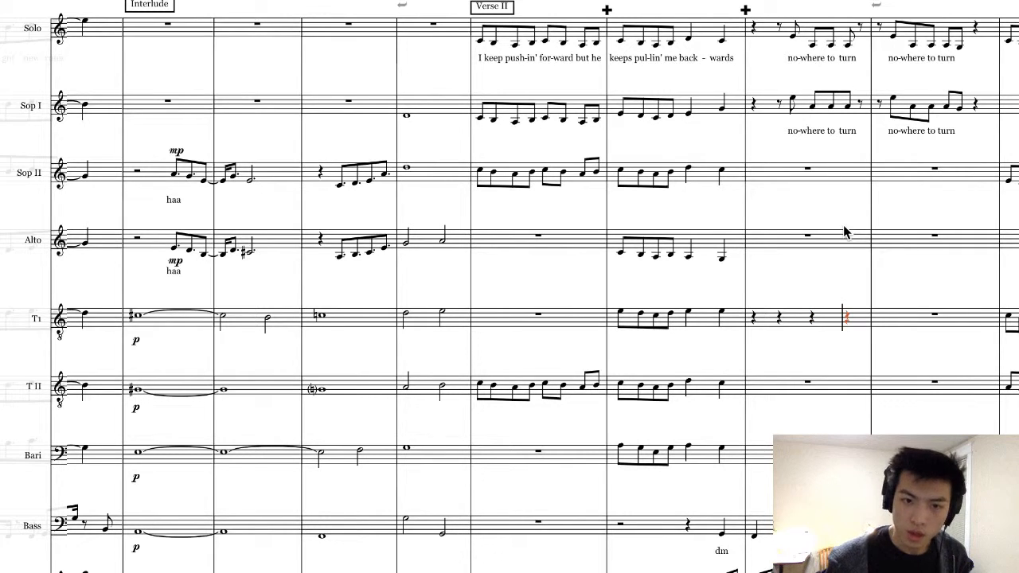
key(3)
key(0)
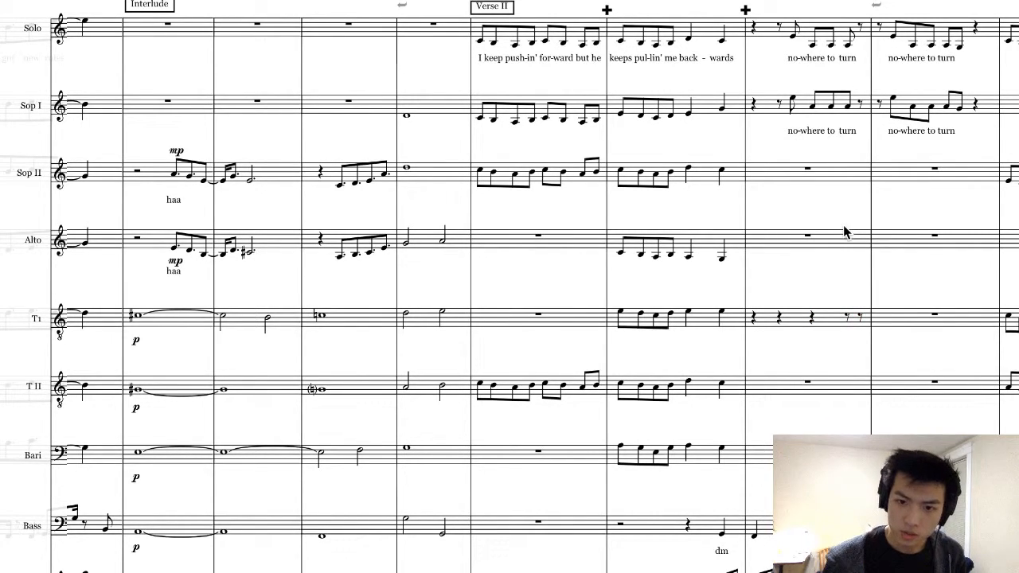
key(d)
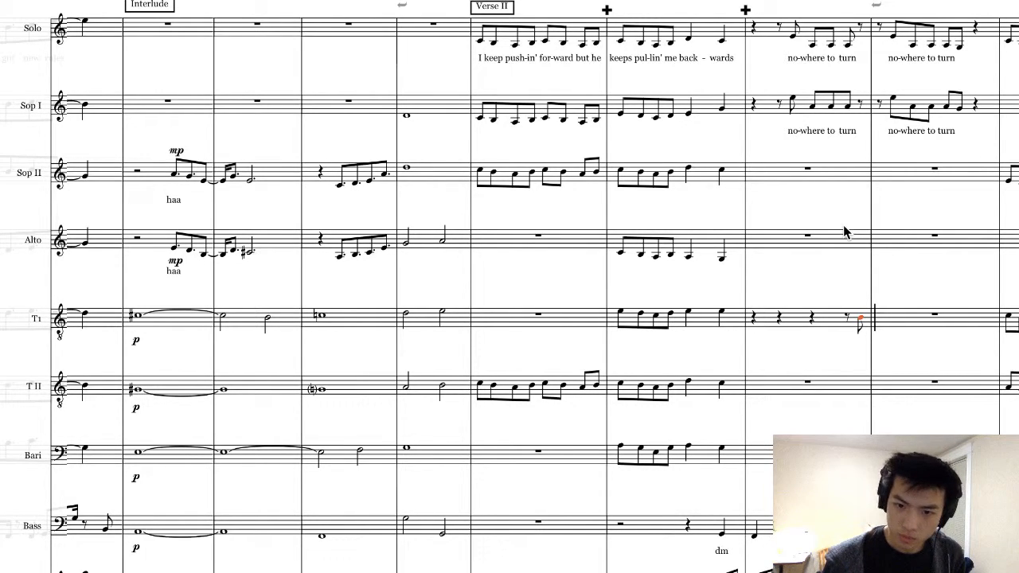
key(d)
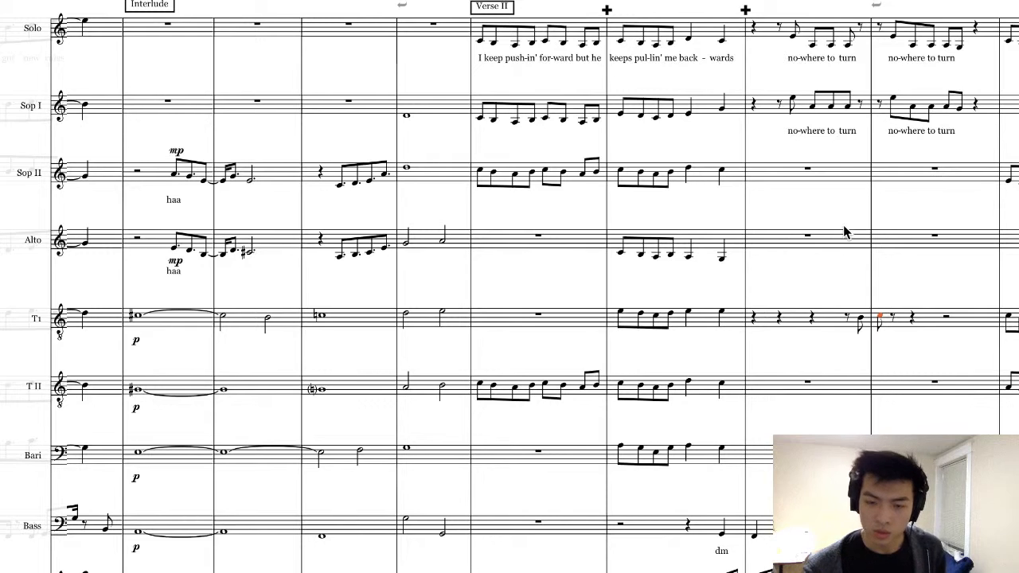
- Combine the two opening quarter rests of T1's third Verse II measure into one half rest
click(776, 325)
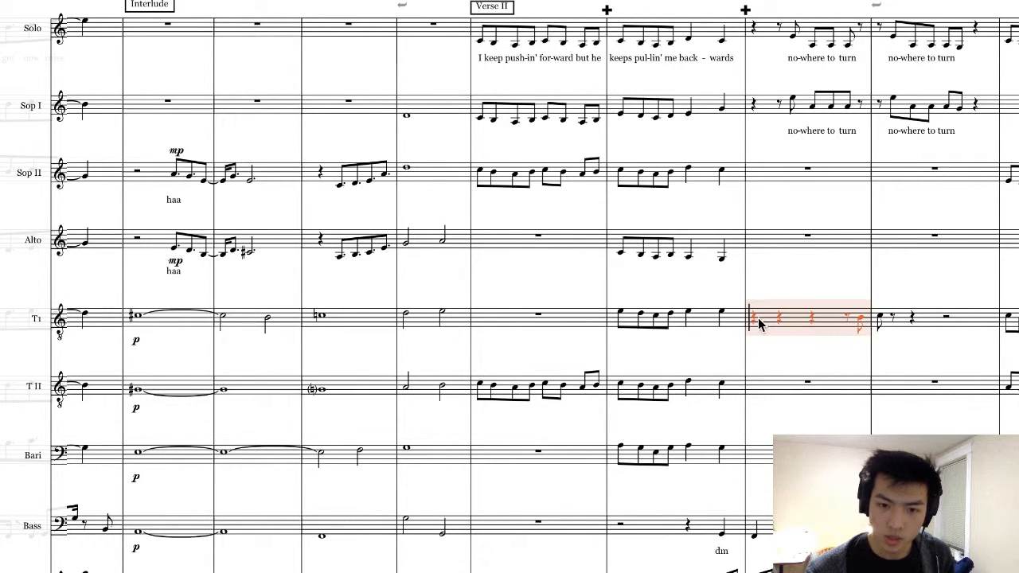
click(756, 320)
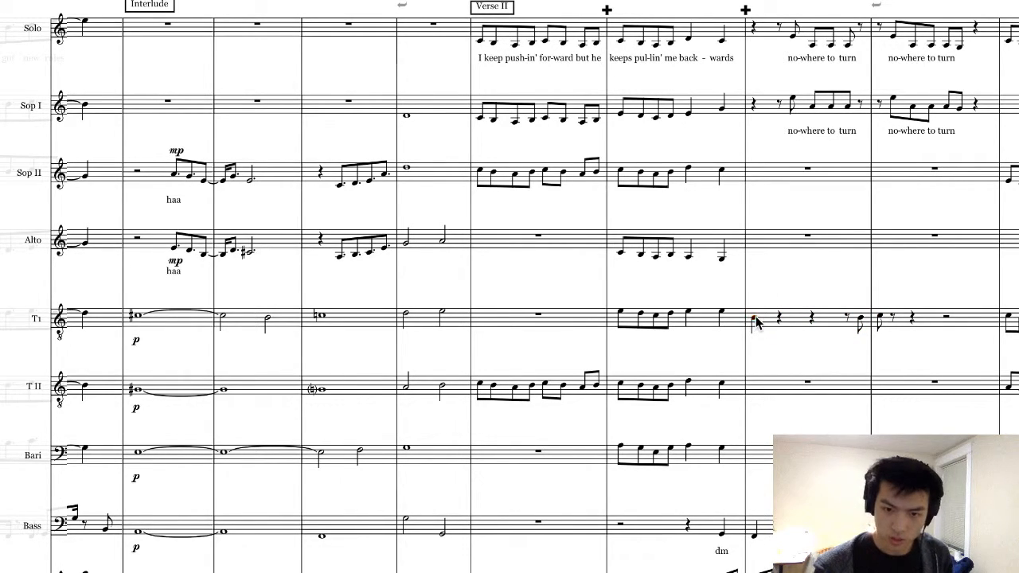
key(6)
click(756, 320)
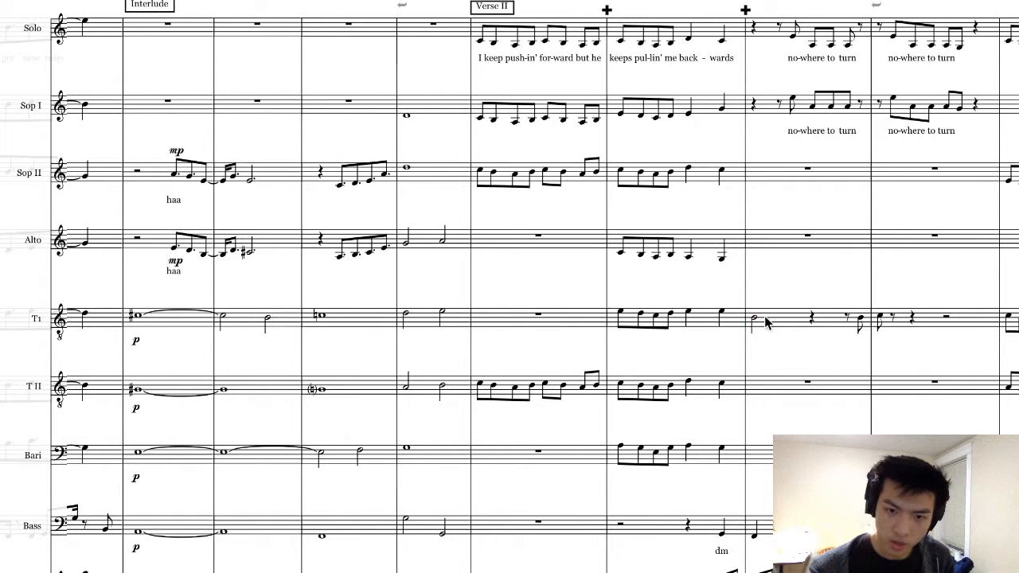
key(ctrl+z)
key(ctrl+z)
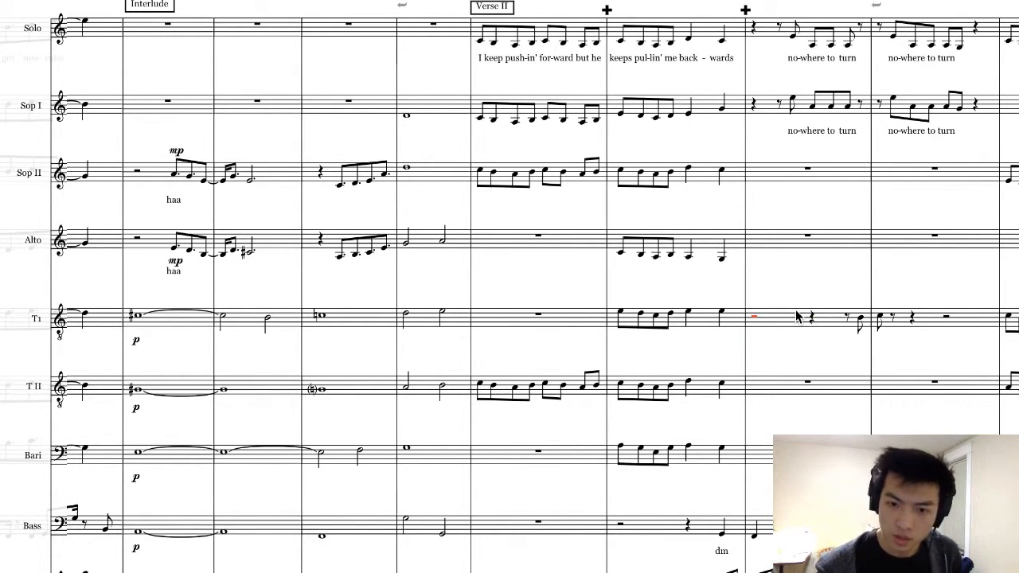
- Copy T1's third and fourth Verse II measures into the same measures of T II
click(800, 319)
shift+click(939, 318)
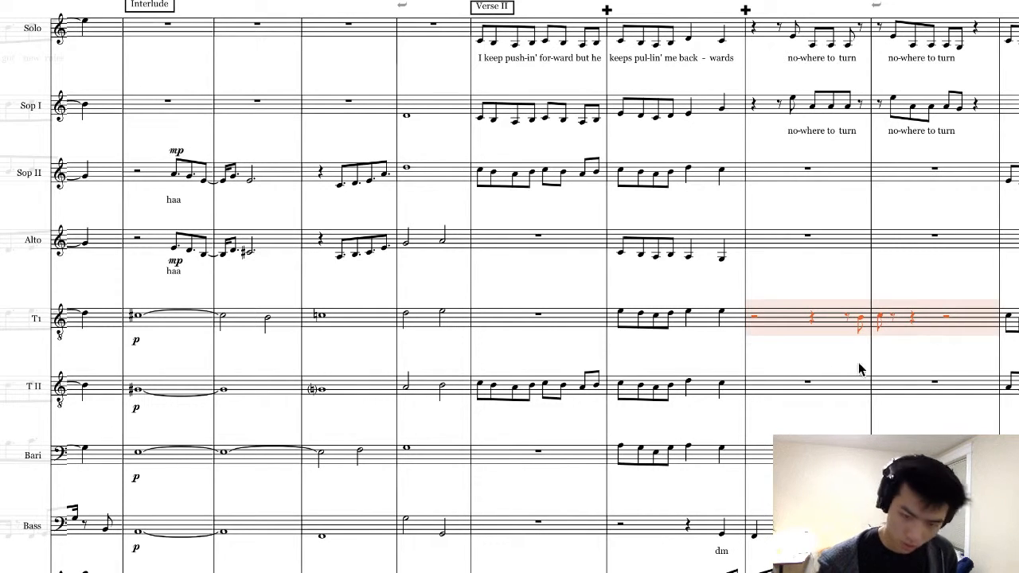
click(831, 388)
key(shift+Right)
key(ctrl+v)
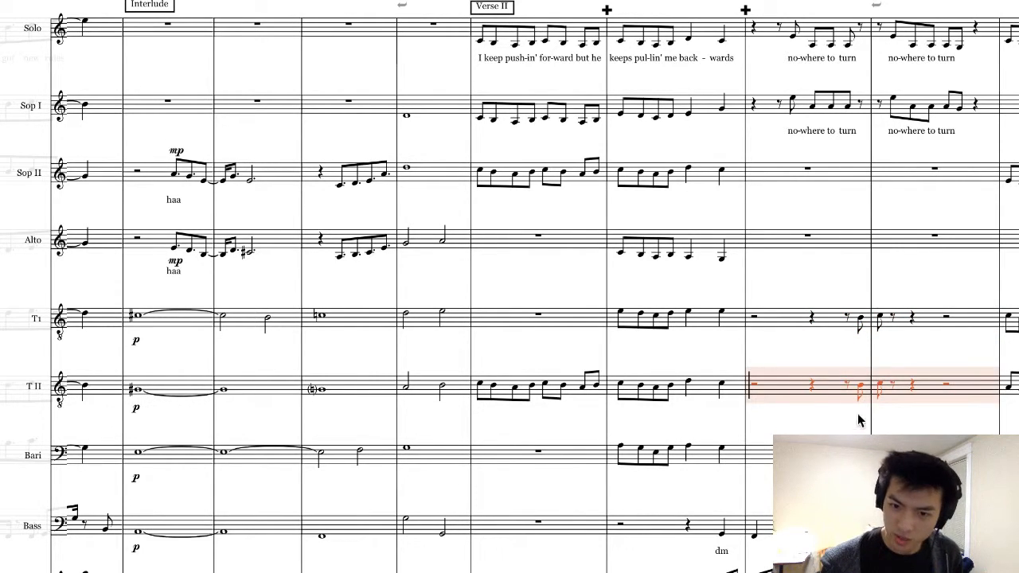
- Change T II's two copied eighth notes in Verse II's third and fourth measures to G and A
key(space)
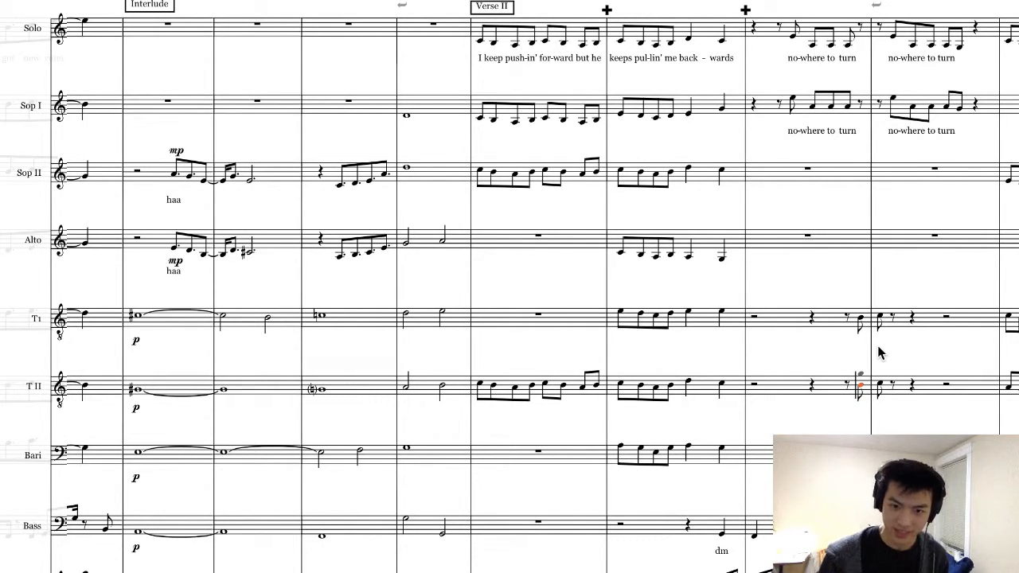
key(Right)
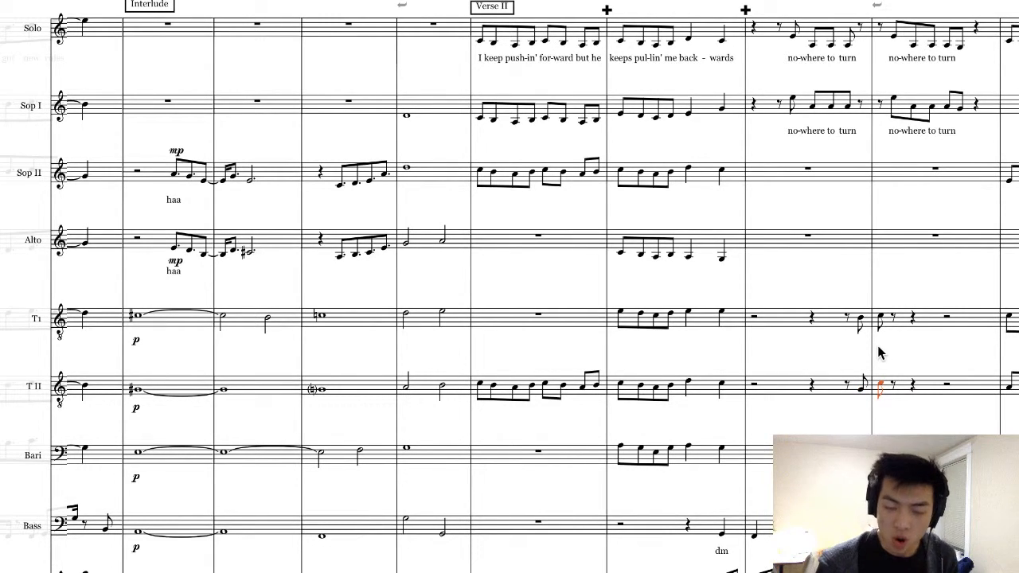
key(a)
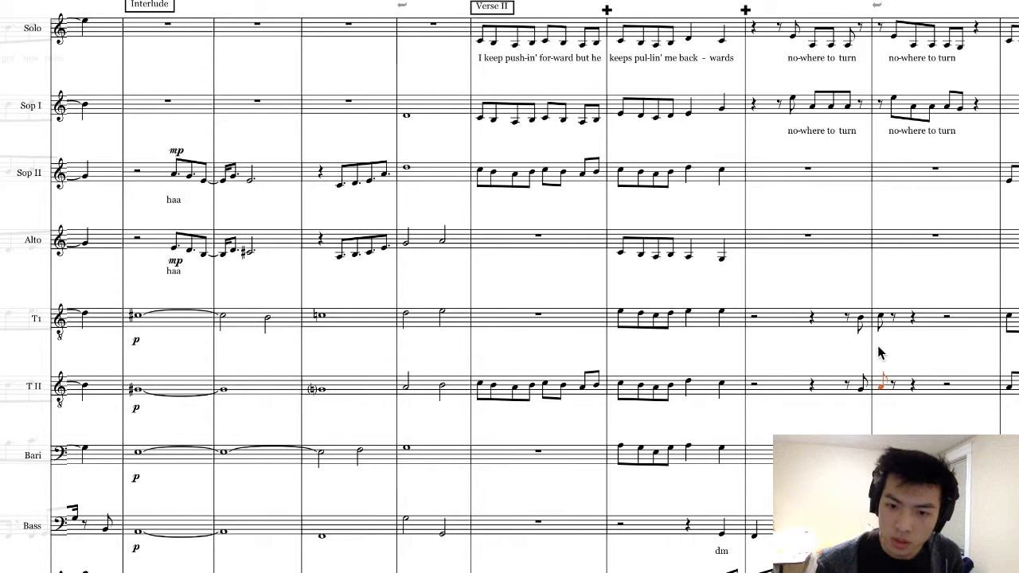
- Split the closing half rest of Verse II's fourth measure into two quarter rests in both T1 and T II
click(948, 317)
key(5)
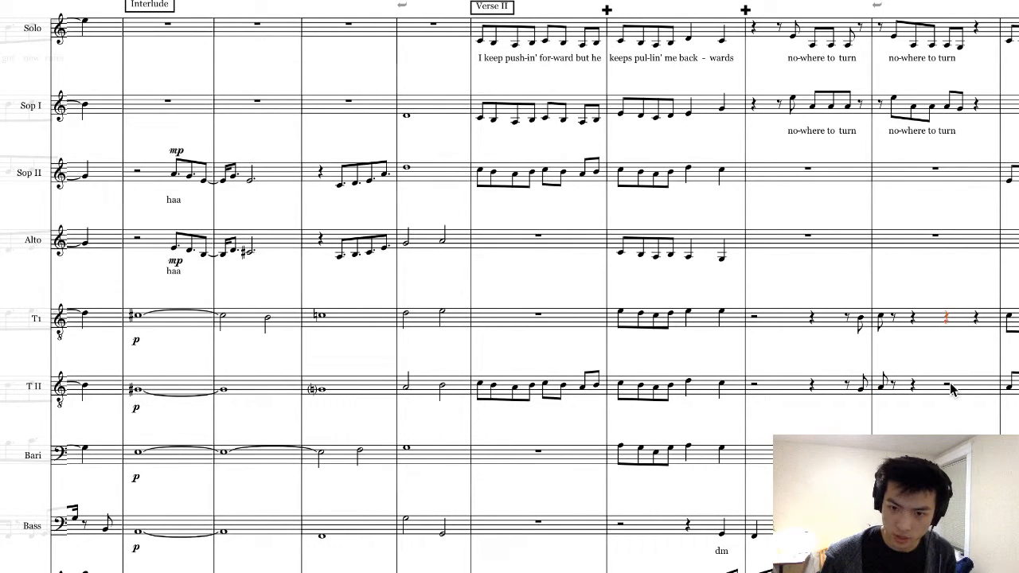
click(954, 388)
key(5)
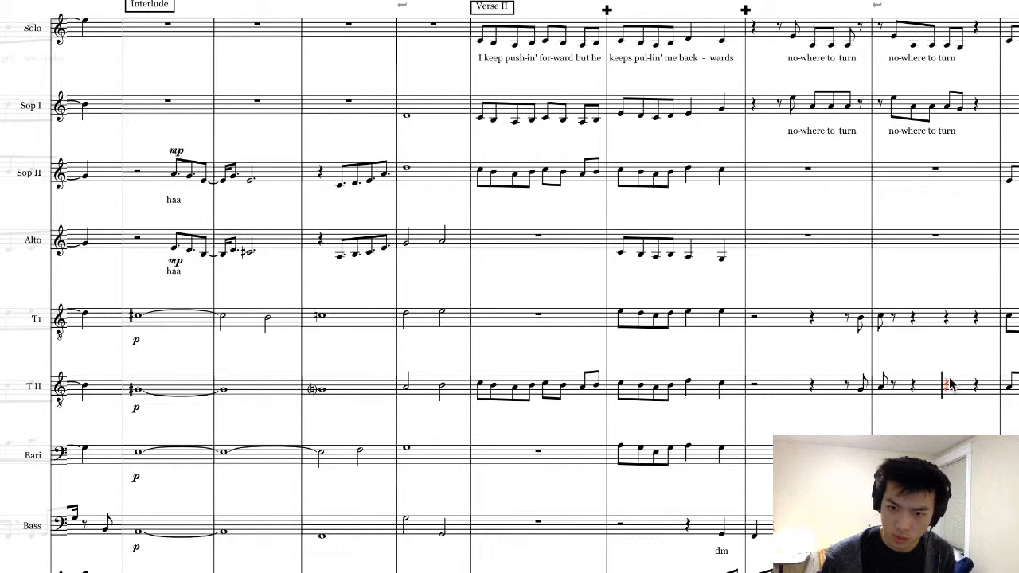
- Enter quarter notes on the last beat of Verse II's fourth measure: B in T1 and G in T II
click(981, 321)
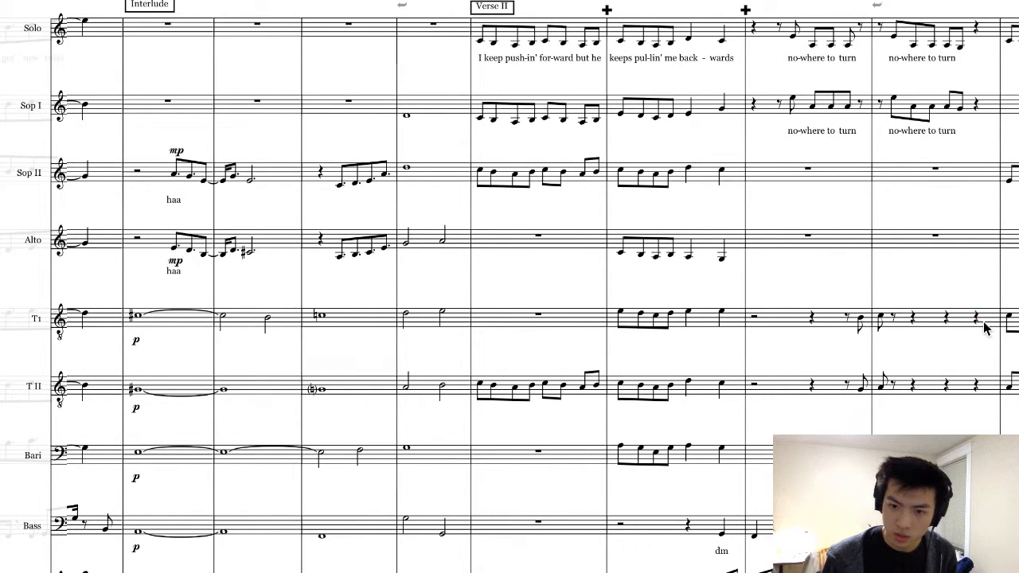
key(g)
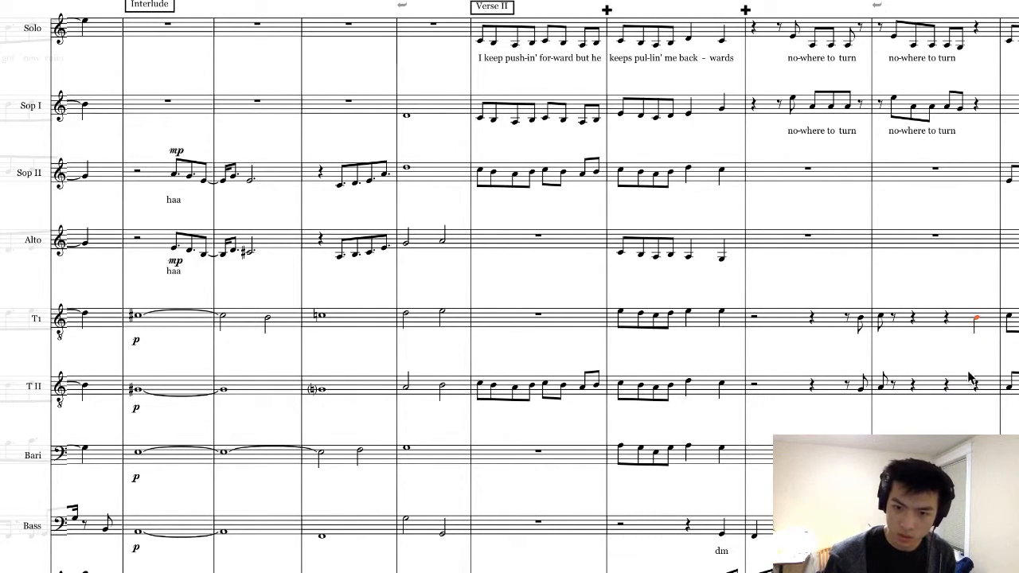
click(977, 387)
key(g)
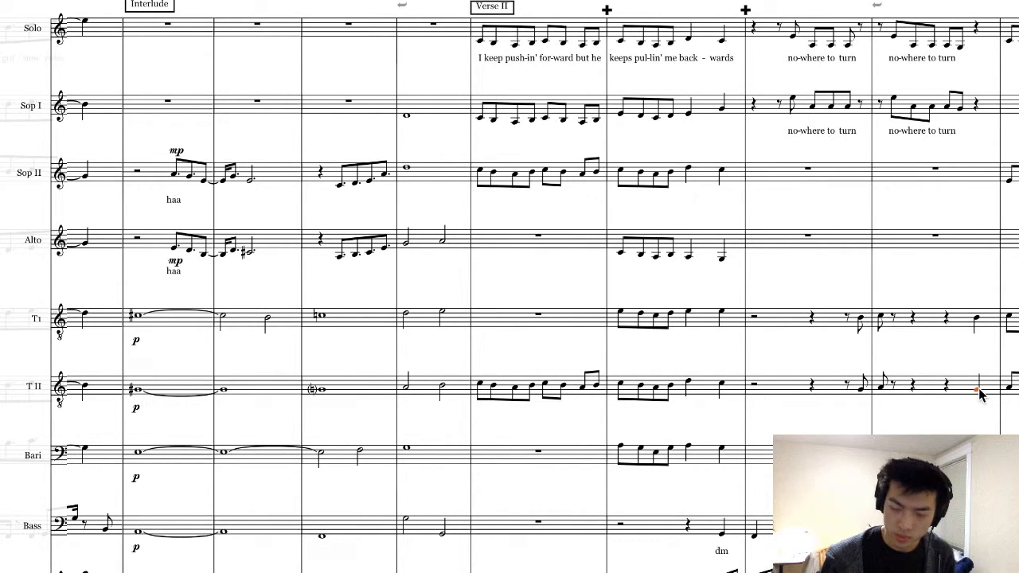
key(Escape)
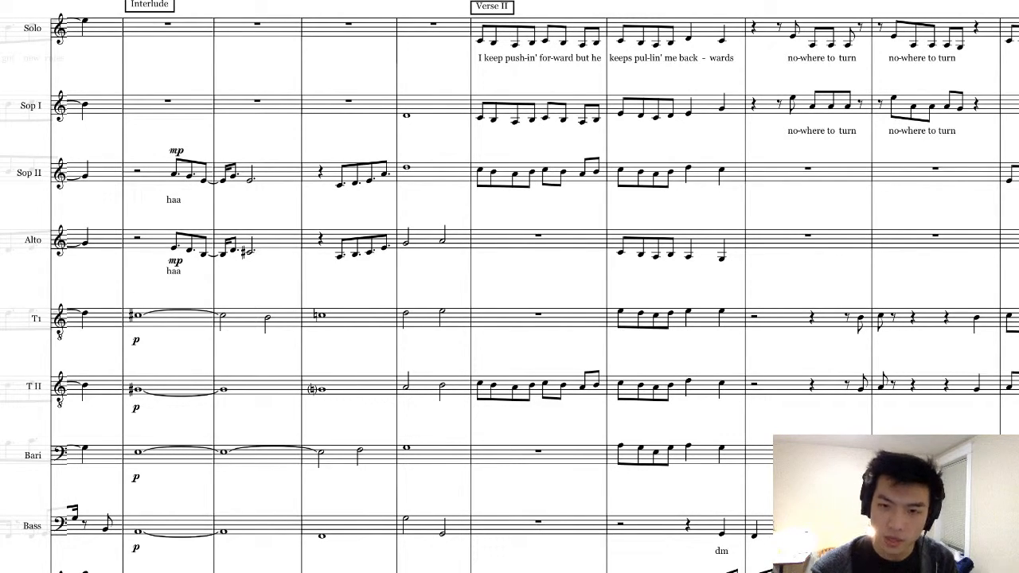
key(space)
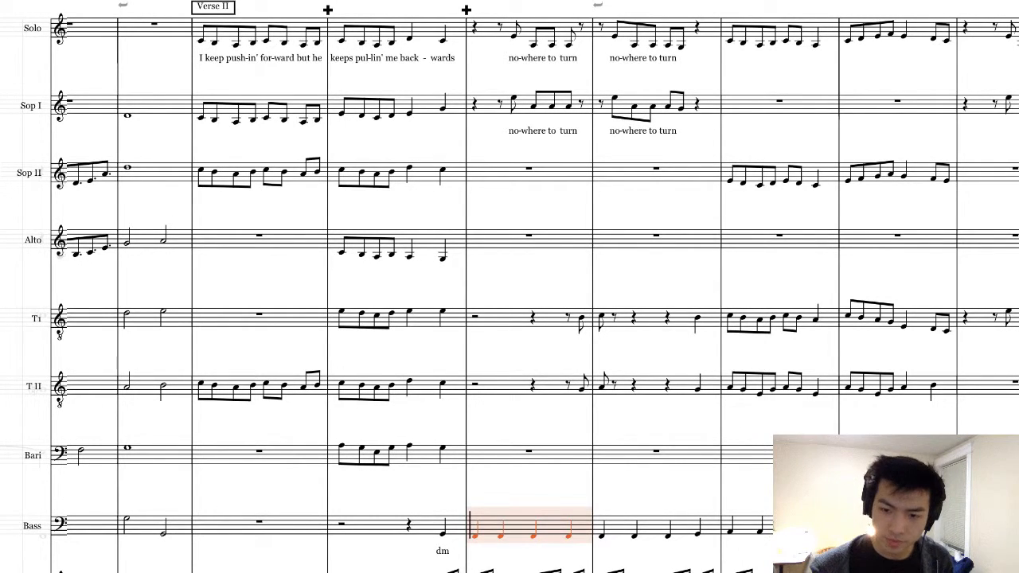
- Copy the Bass line from Verse II's third measure onward into the matching Bari measures
key(ctrl+shift+Right)
key(ctrl+shift+Right)
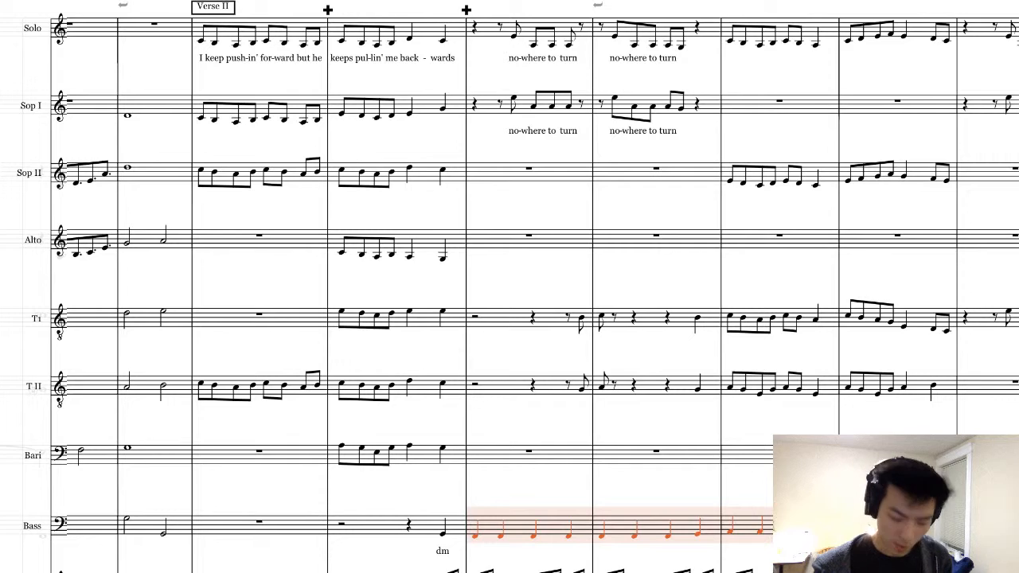
click(573, 450)
key(ctrl+v)
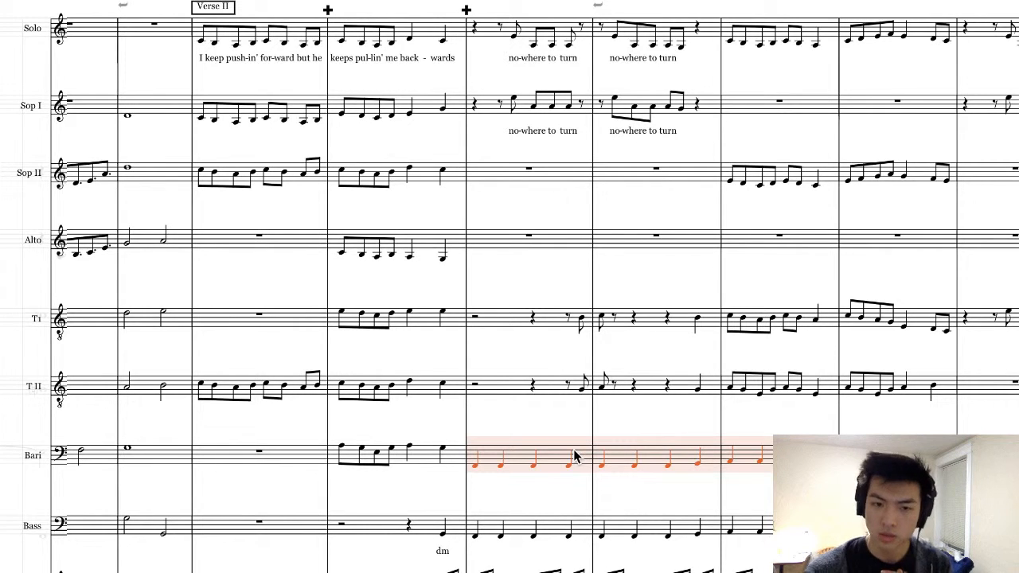
- Add the lyrics "no way" under T1's two echo eighth notes across Verse II's third and fourth measures
click(411, 310)
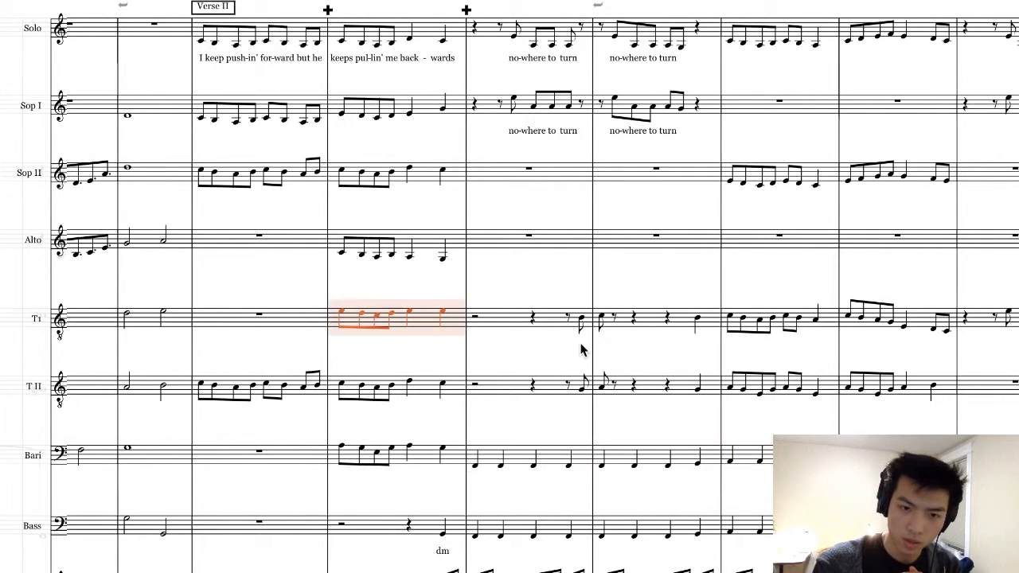
click(580, 324)
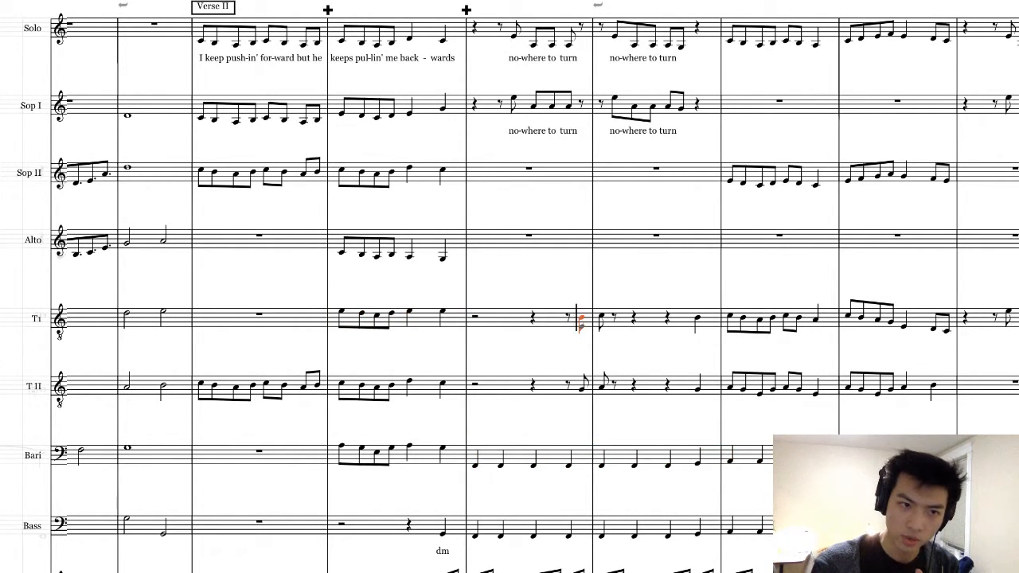
key(super+l)
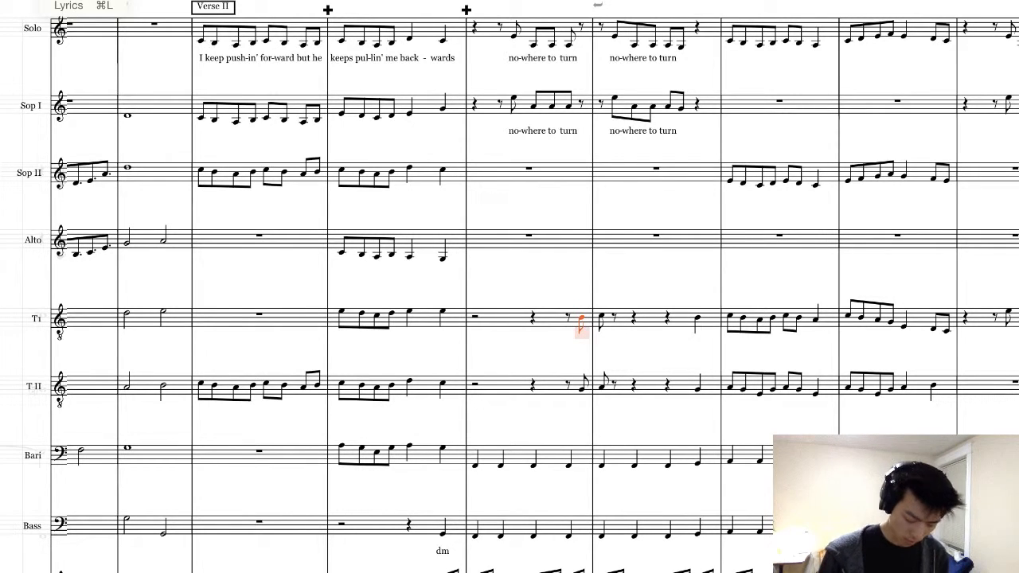
text(no)
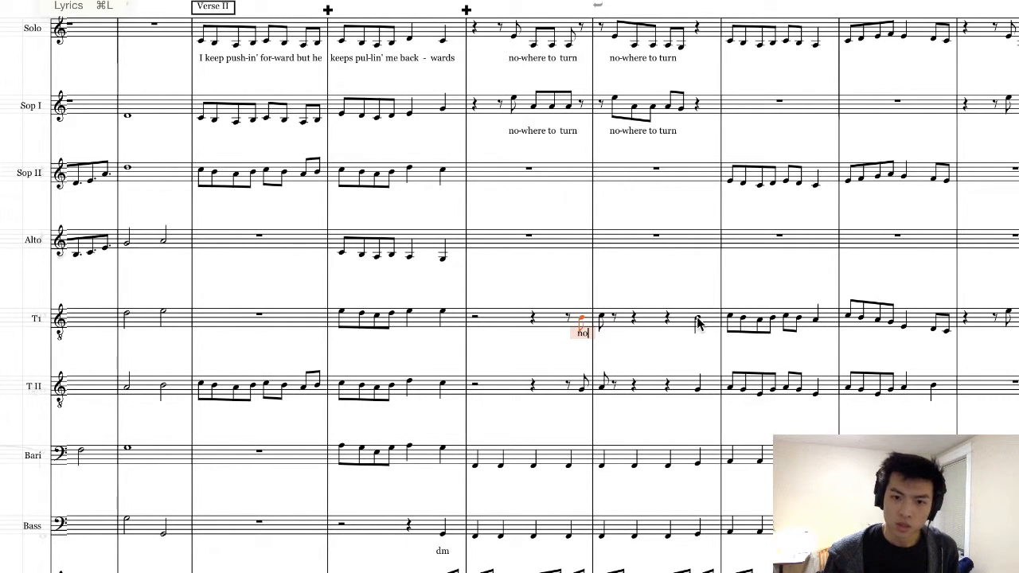
text(way)
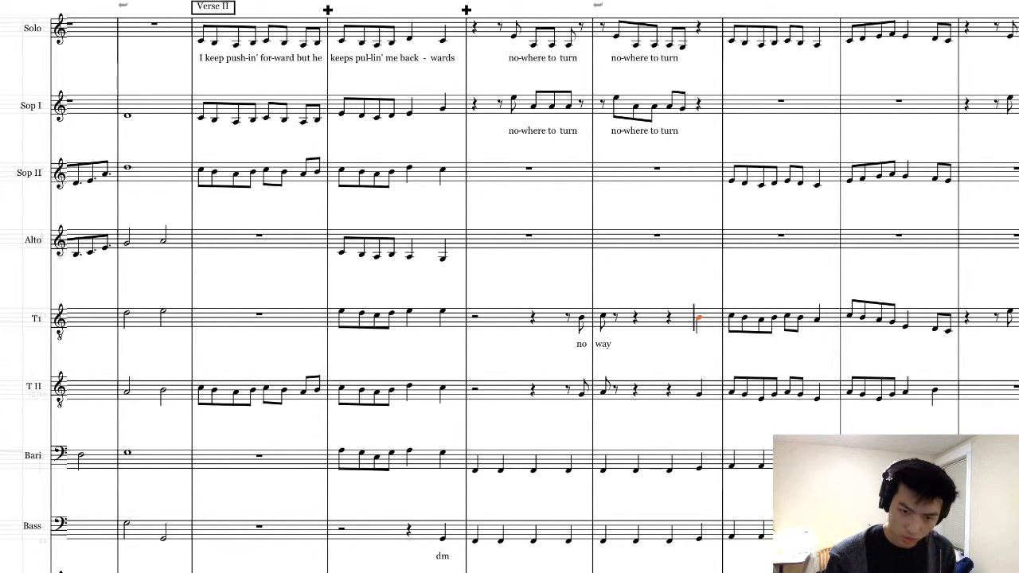
- Add the lyrics "no way" under T II's two echo eighth notes across Verse II's third and fourth measures
click(588, 390)
click(589, 396)
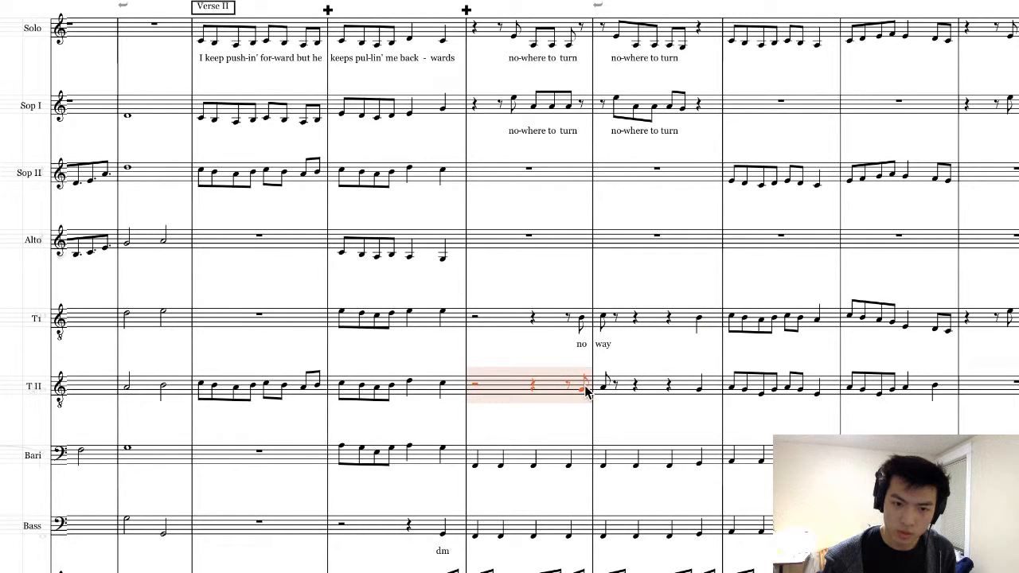
click(585, 382)
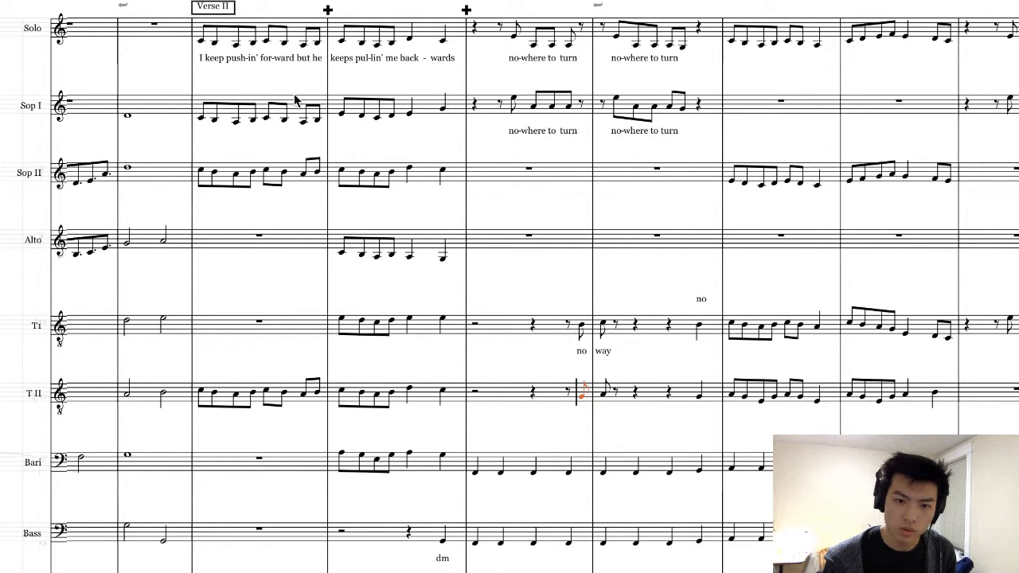
key(super+l)
text(n)
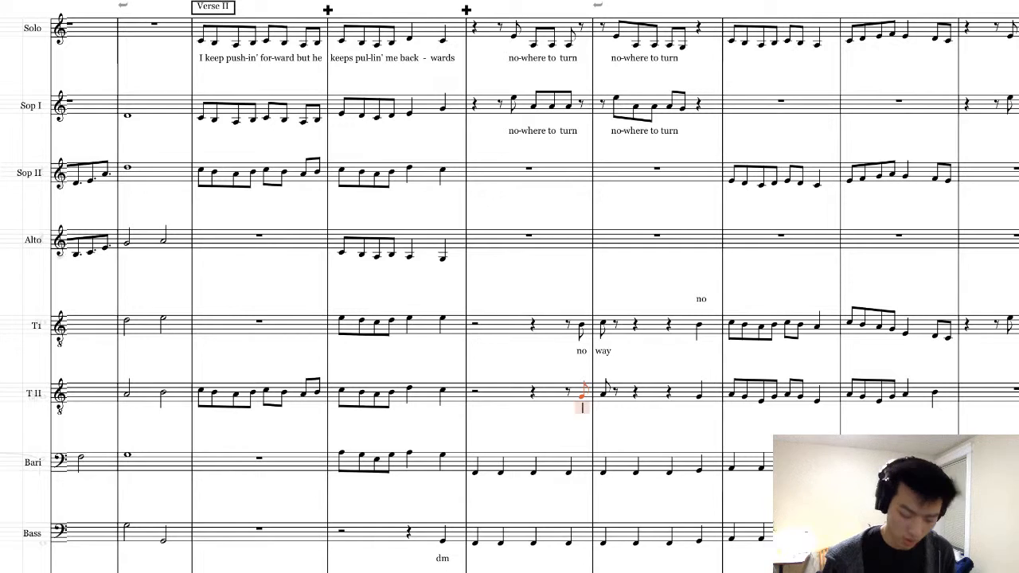
text(o)
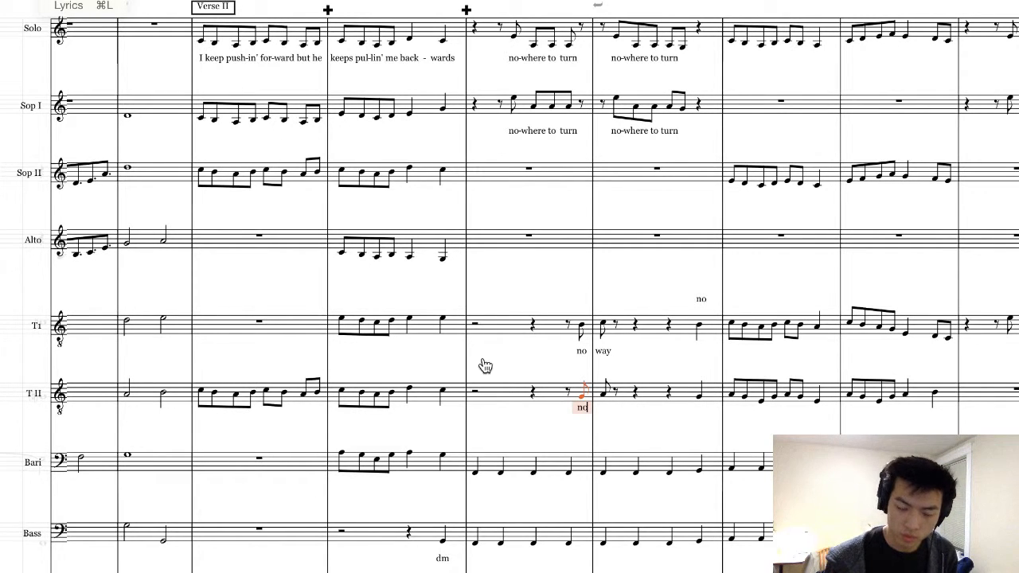
- Add the lyric "no" under T II's closing quarter note in Verse II's fourth measure
click(700, 400)
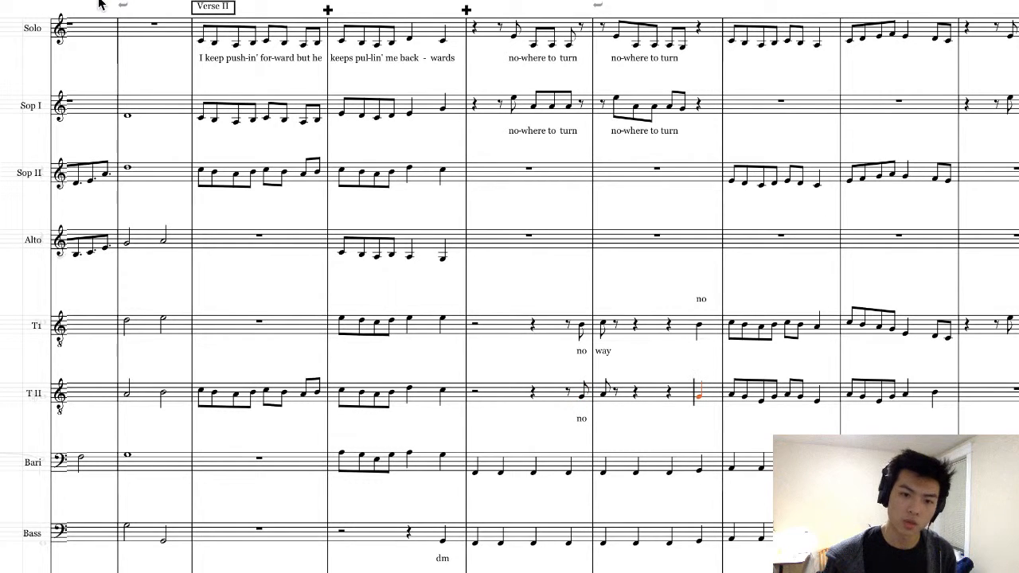
key(Escape)
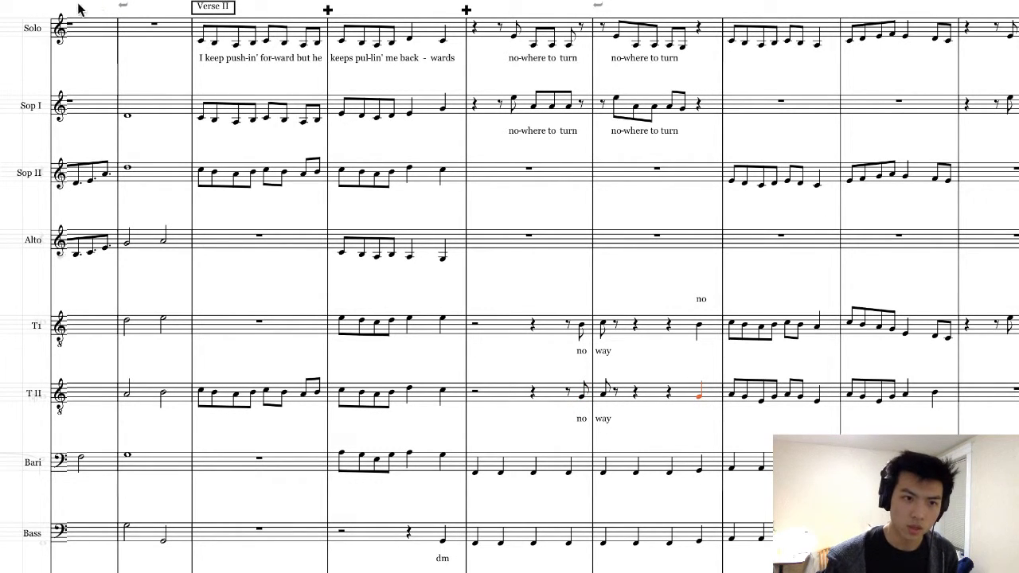
key(ctrl+l)
text(no)
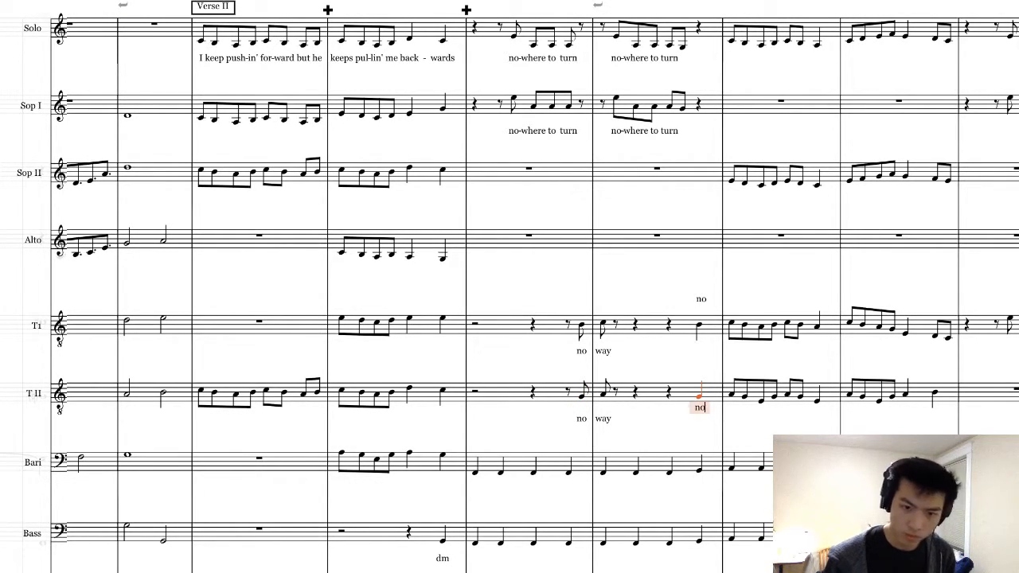
key(Escape)
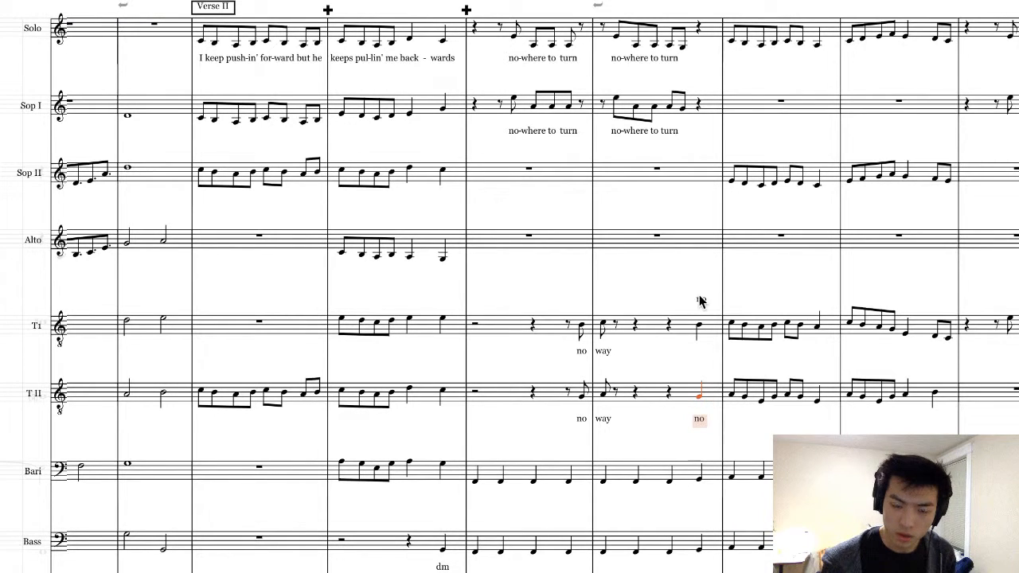
- Remove the stray "no" above T1's closing quarter note in Verse II's fourth measure and enter it as a lyric below that note
click(700, 298)
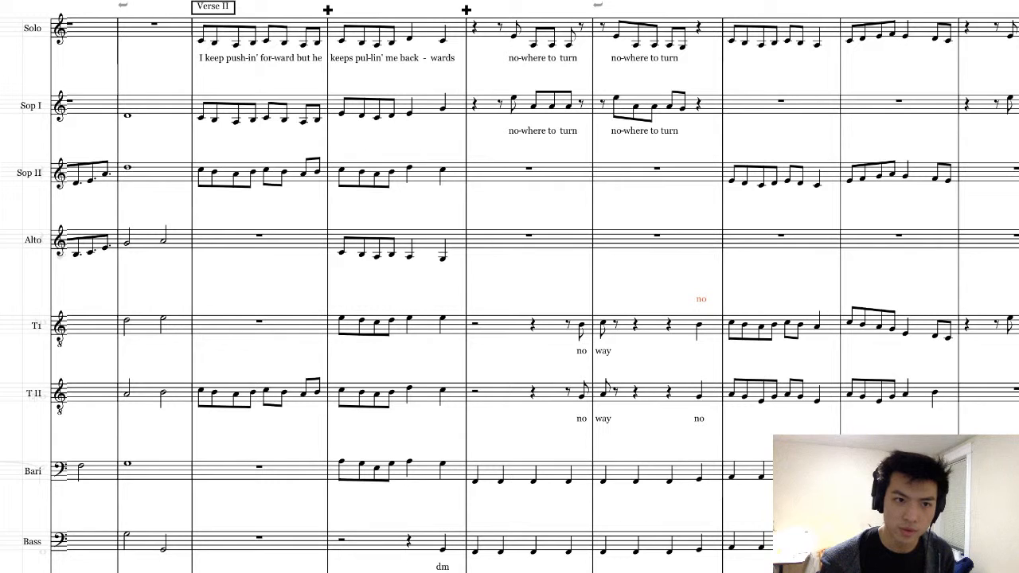
click(699, 325)
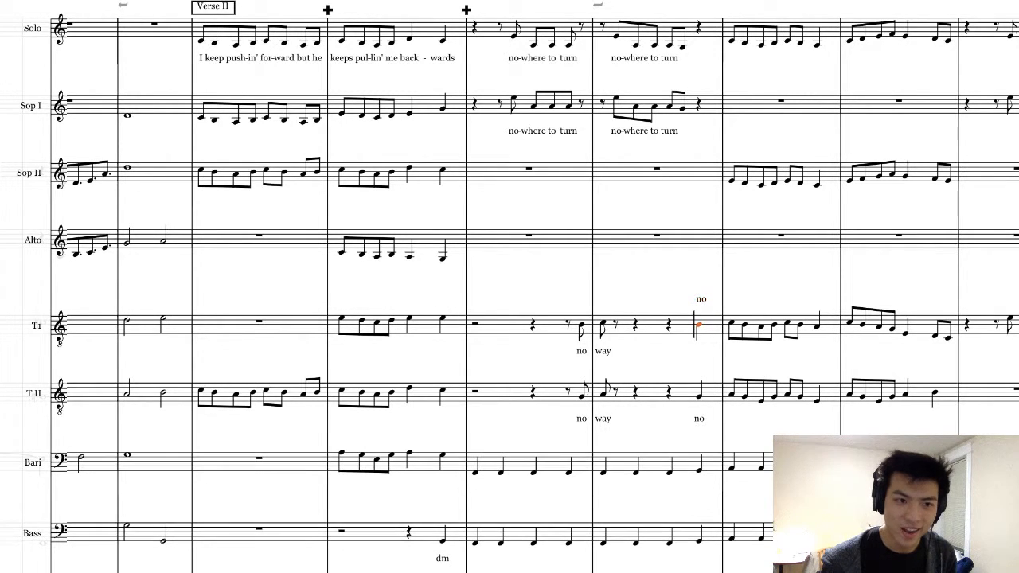
key(super+z)
key(super+l)
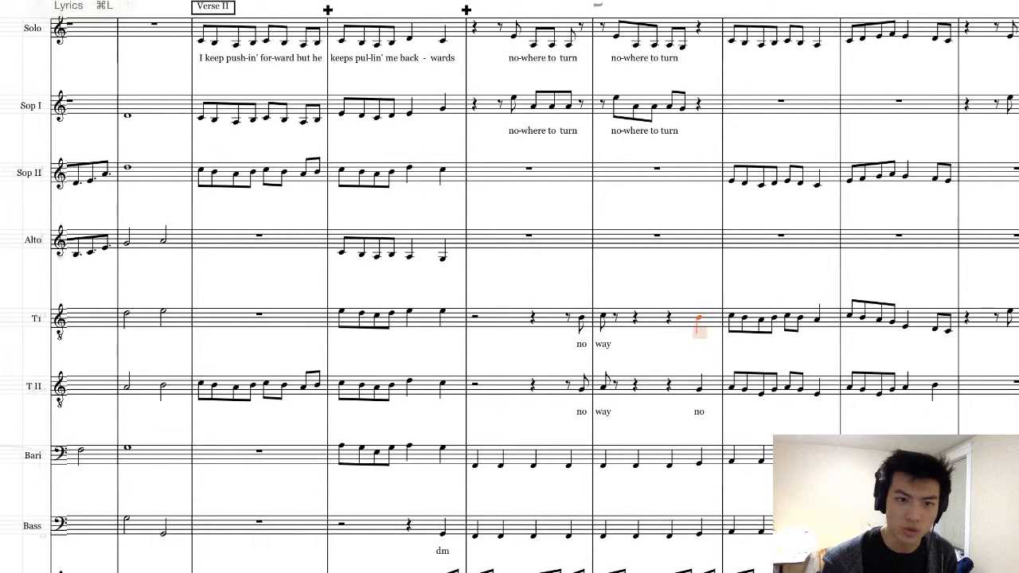
text(no)
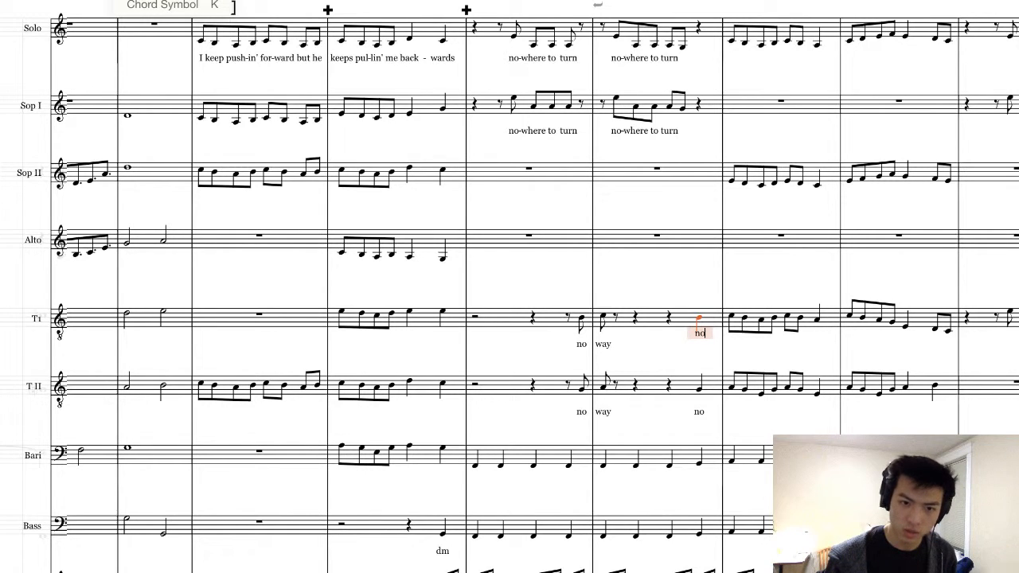
click(705, 78)
click(705, 80)
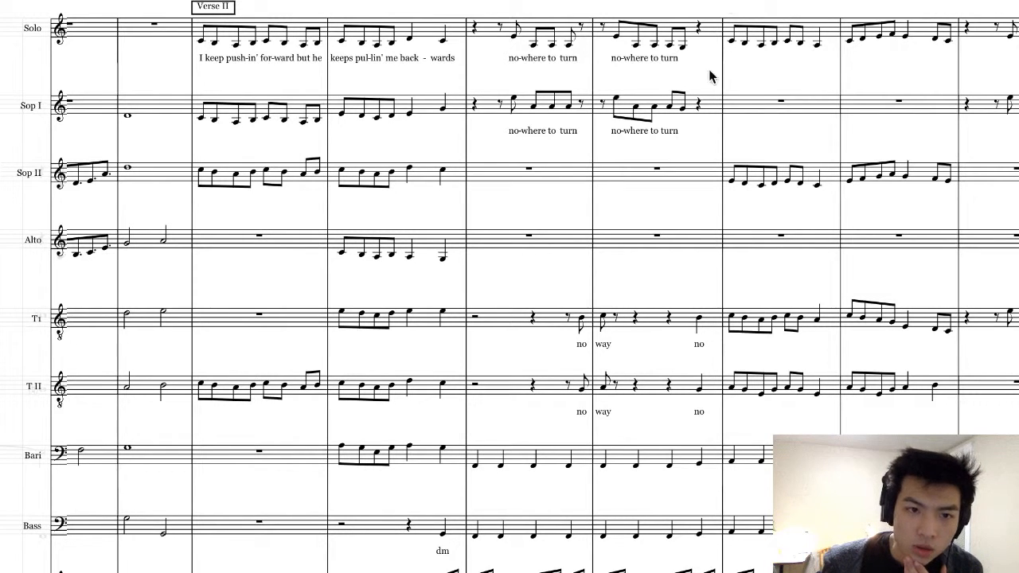
- Check the Verse 2 words on the lyrics page and add "Now I'm stand-in' back from it" under the Solo's fifth Verse II measure
key(super+Tab)
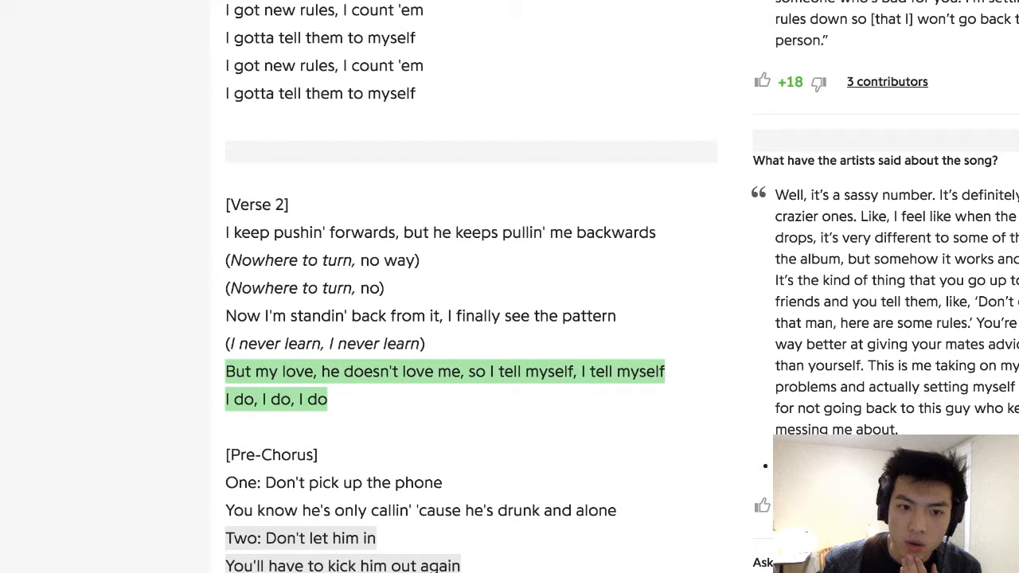
scroll(637, 137, down, 1)
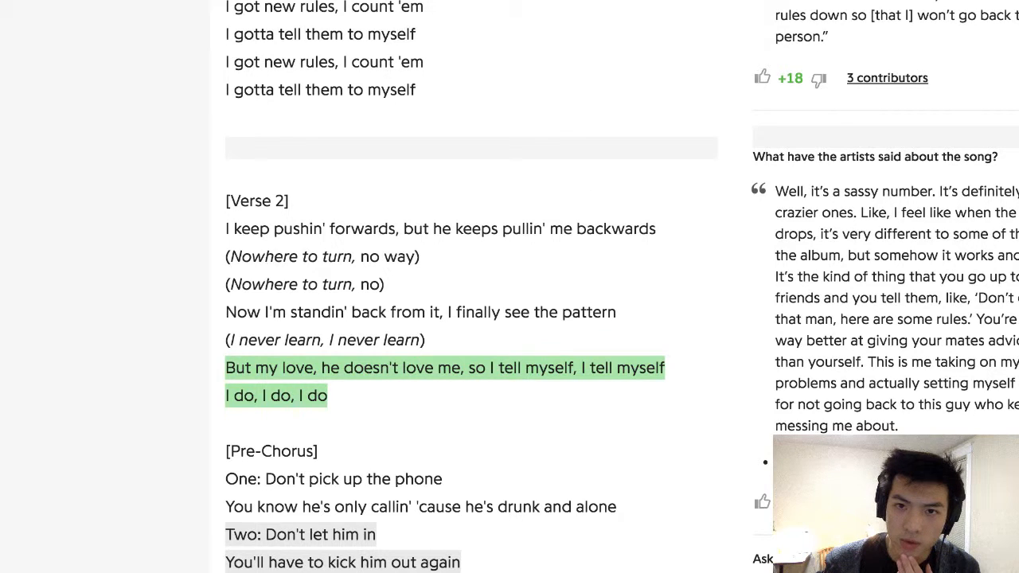
key(super+Tab)
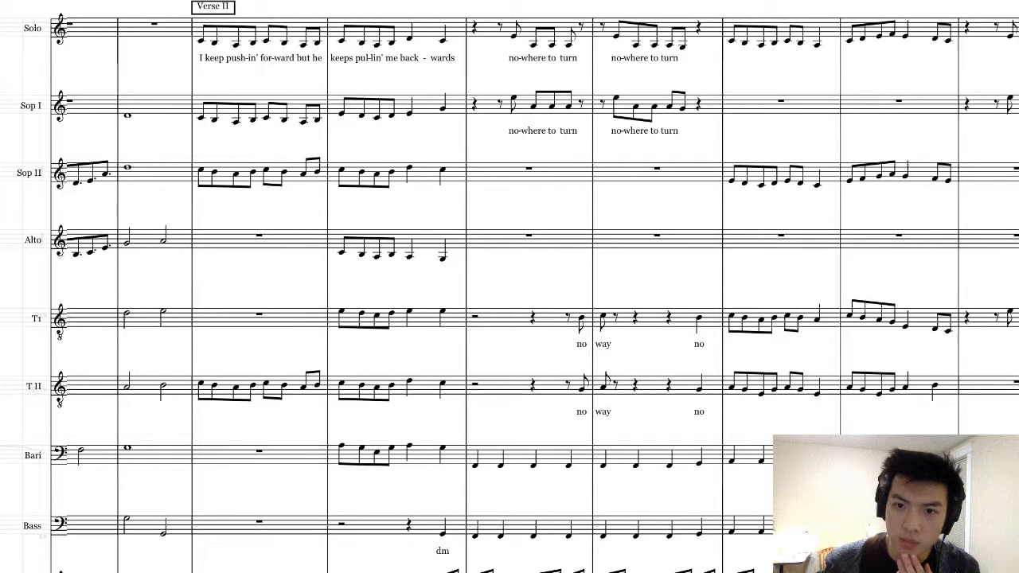
click(731, 40)
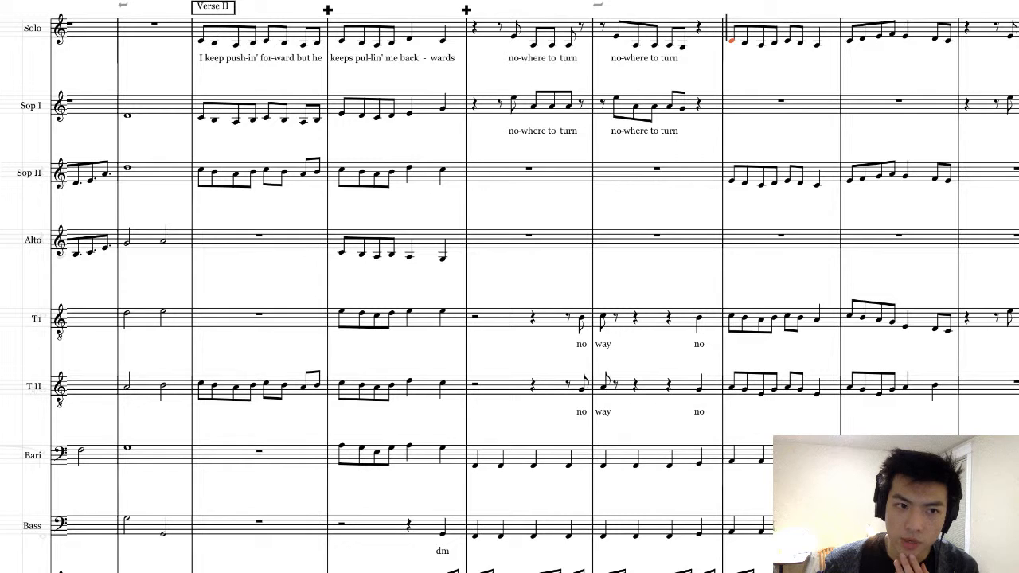
key(super+l)
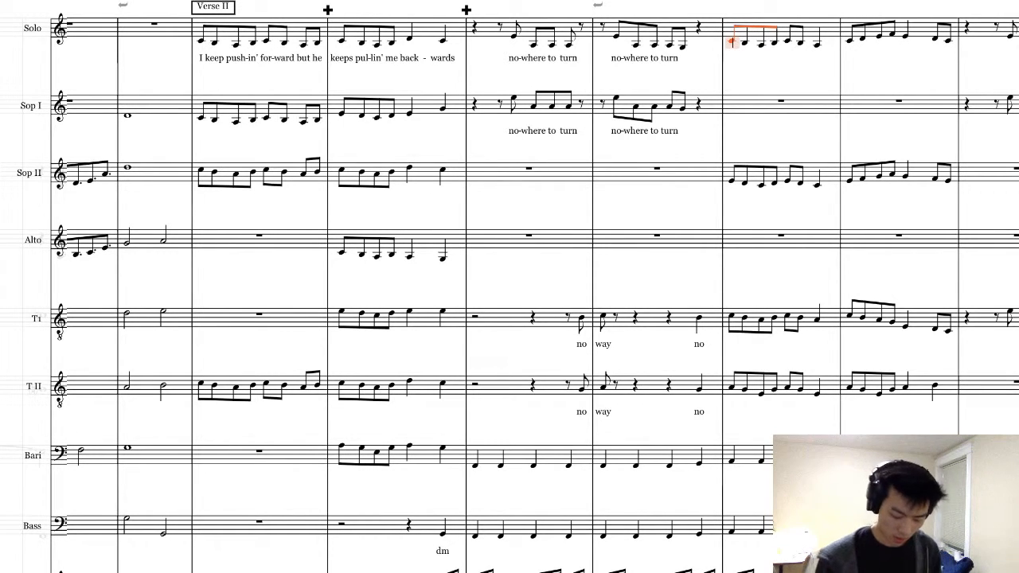
key(super+Tab)
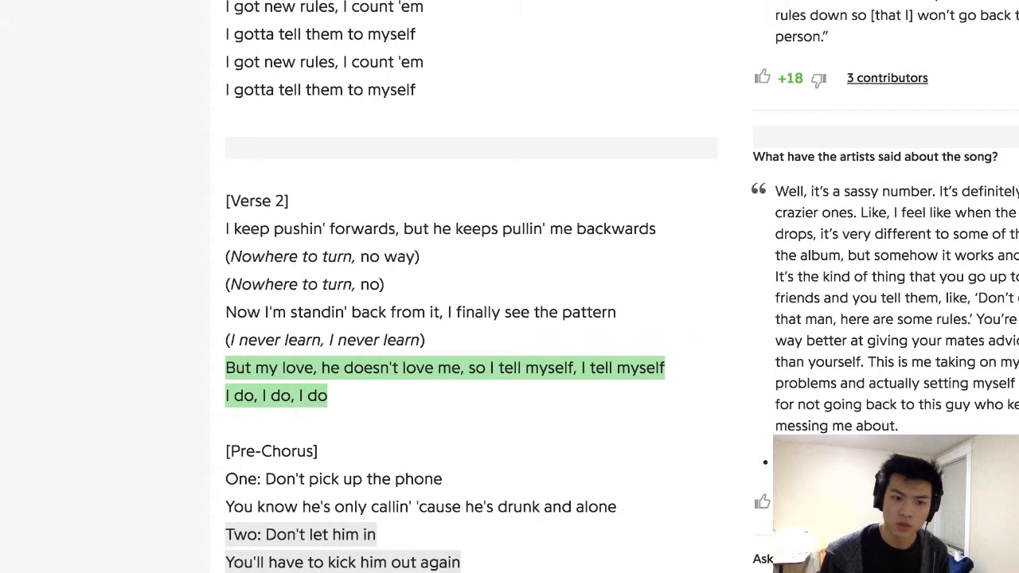
key(super+Tab)
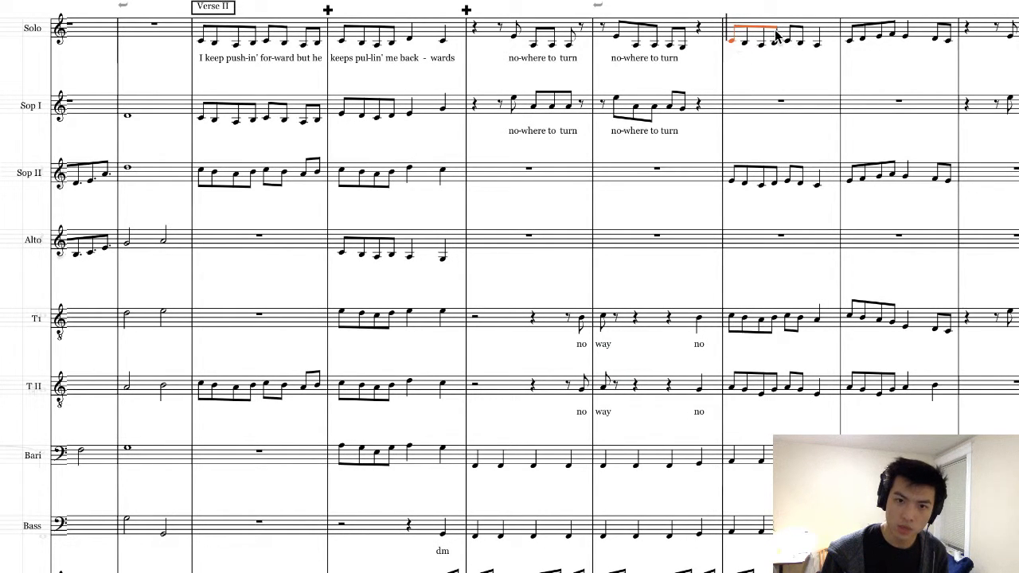
key(super+l)
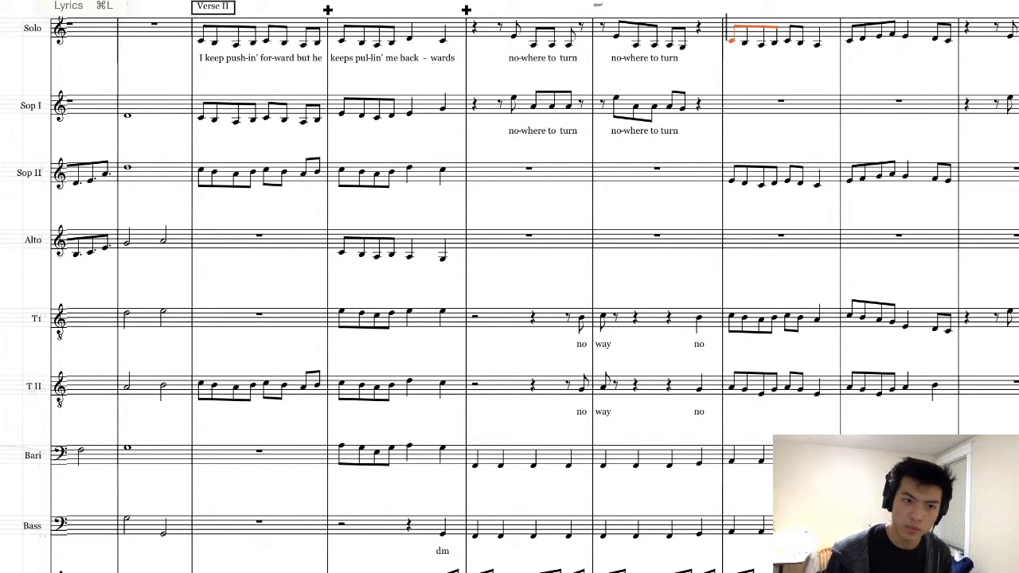
text(Now)
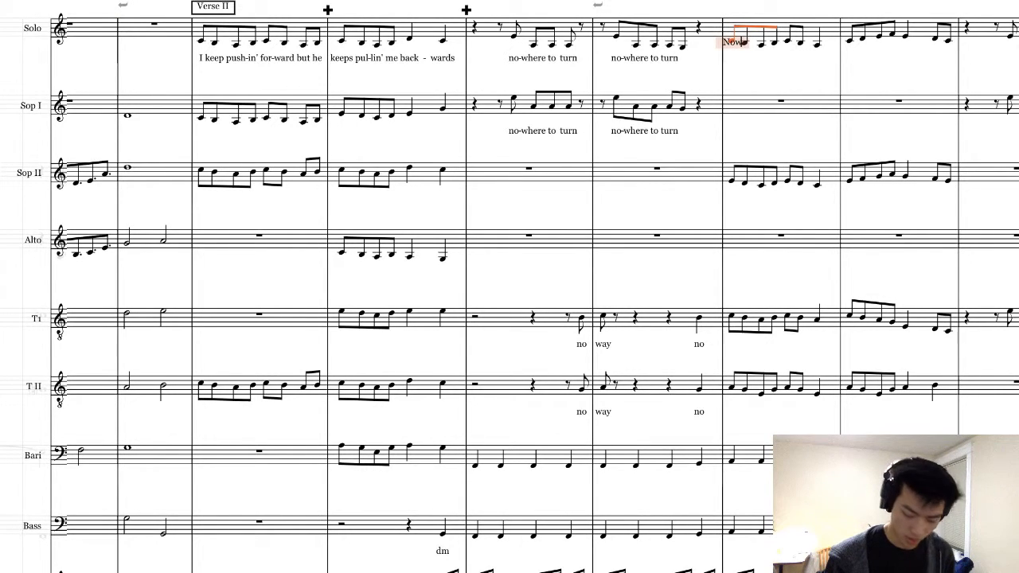
key(space)
text(I'm stand-in' back from it)
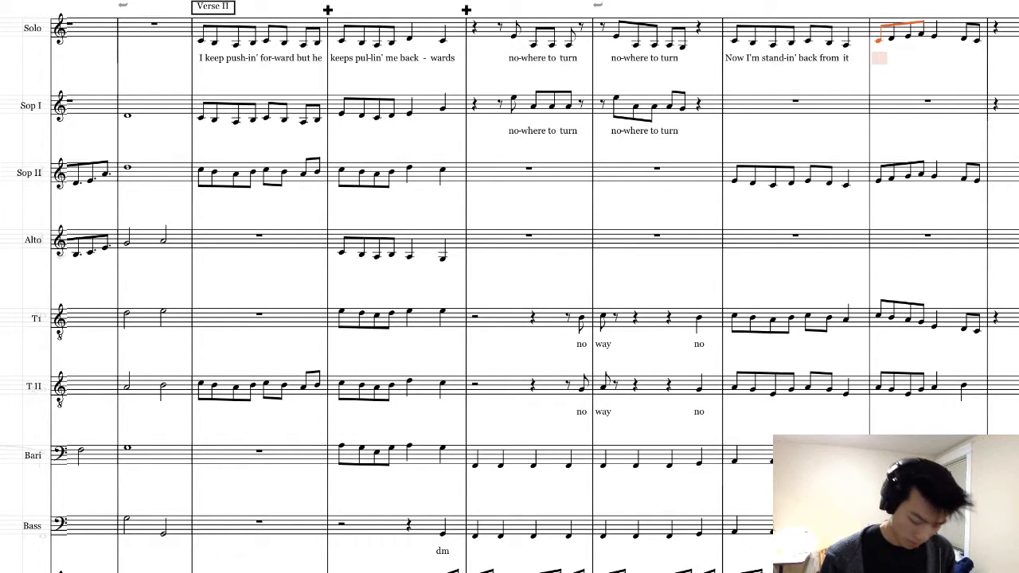
text(fin)
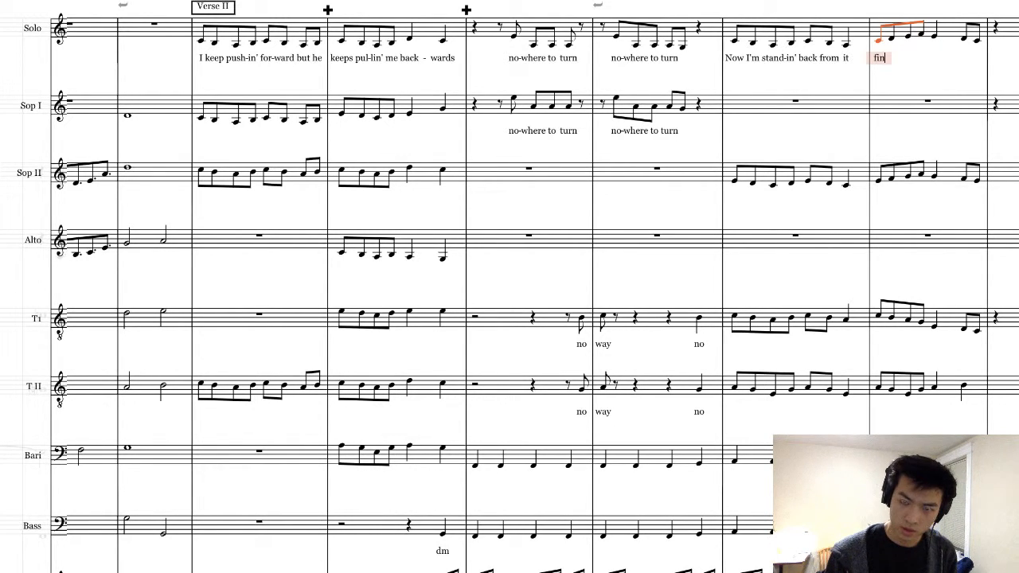
text(')
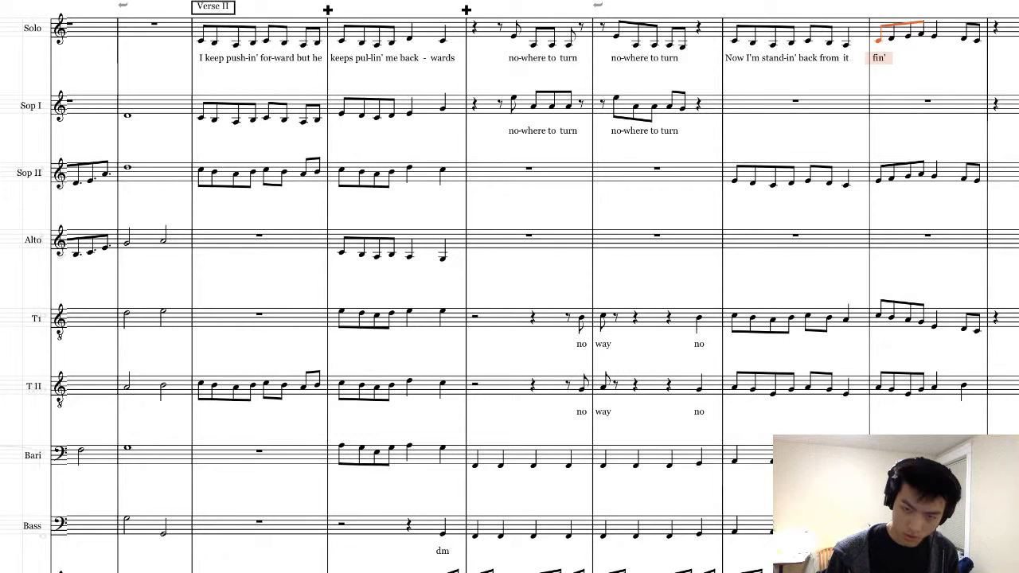
text(ly)
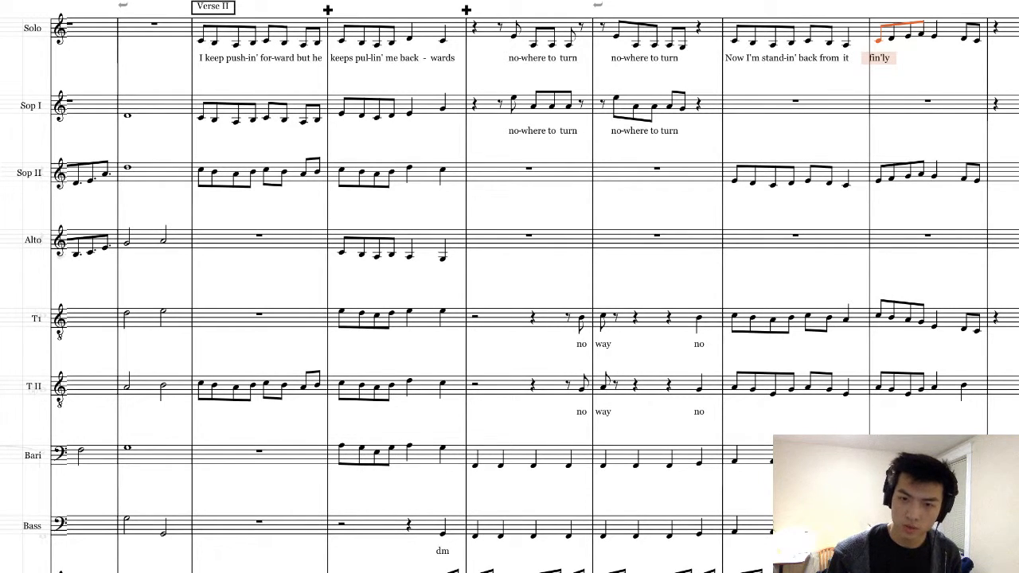
key(space)
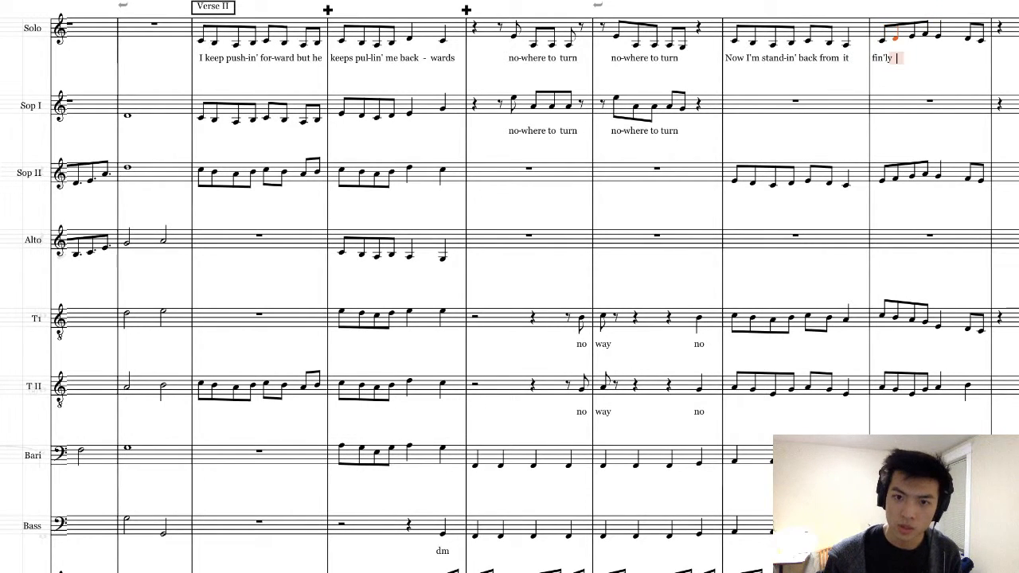
click(879, 58)
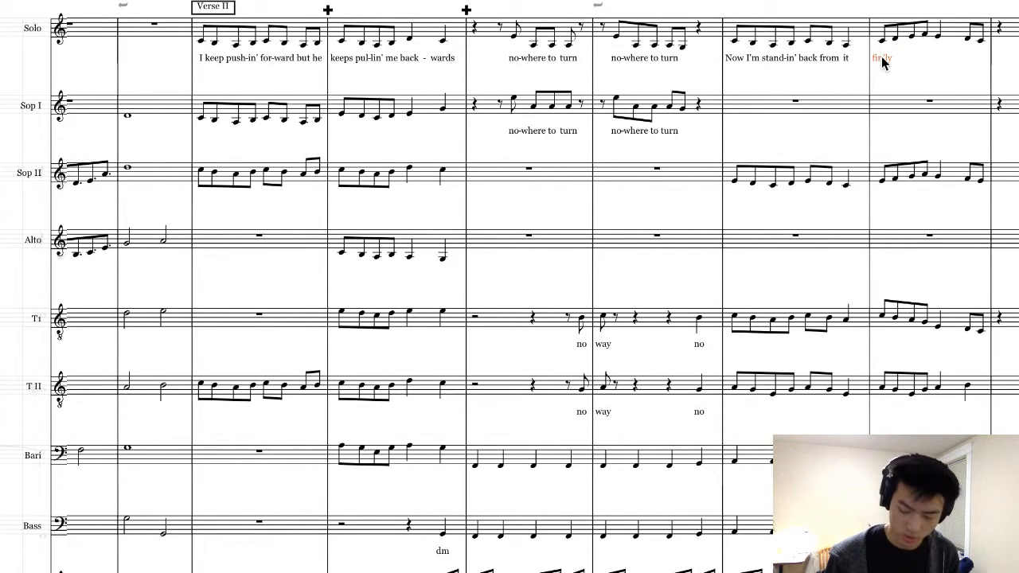
key(Escape)
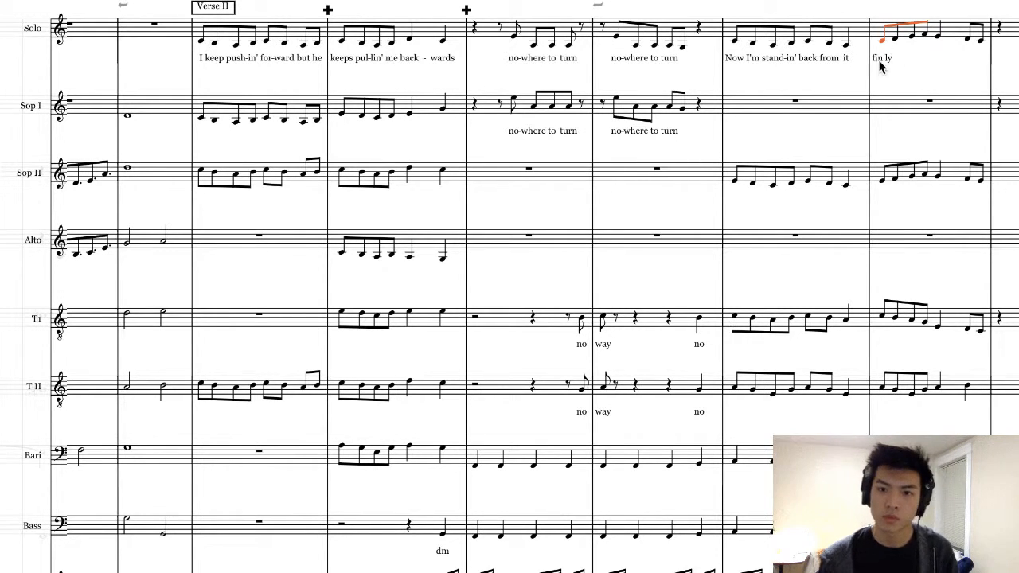
key(super+z)
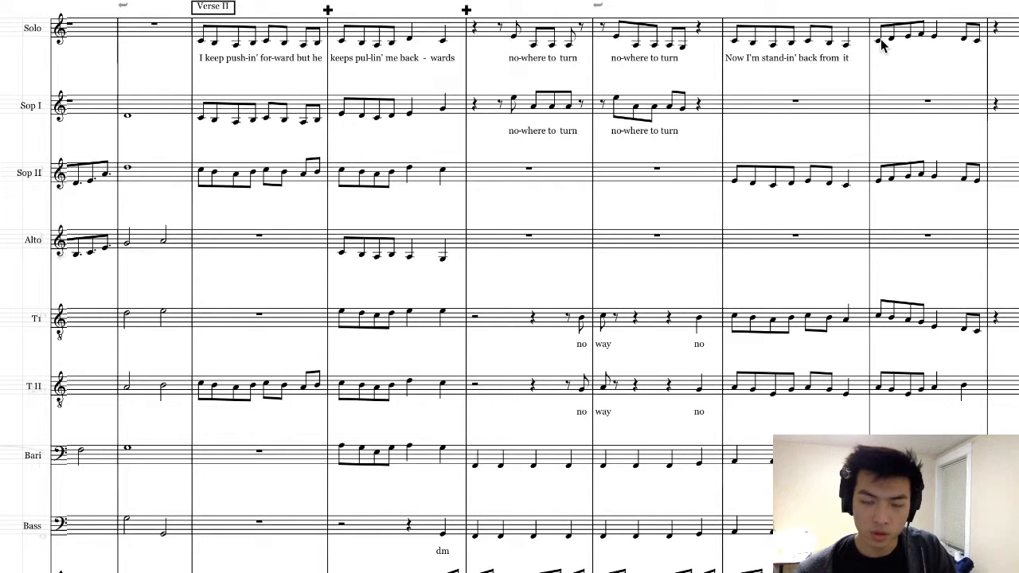
- Add the lyrics "fin'-ly see the pat-tern" under the Solo's notes in Verse II's sixth measure, one syllable per note
click(878, 39)
key(l)
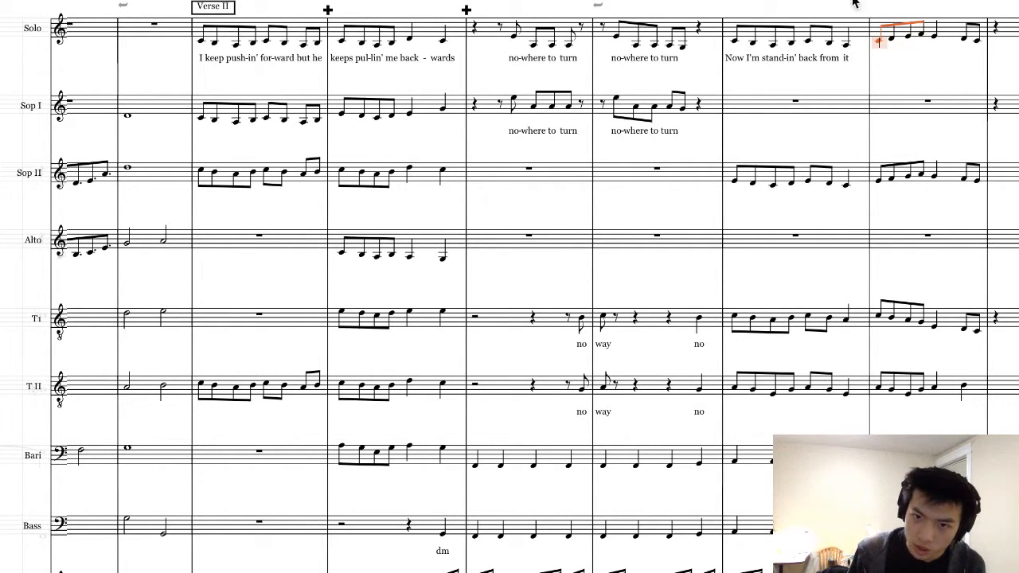
text(fin)
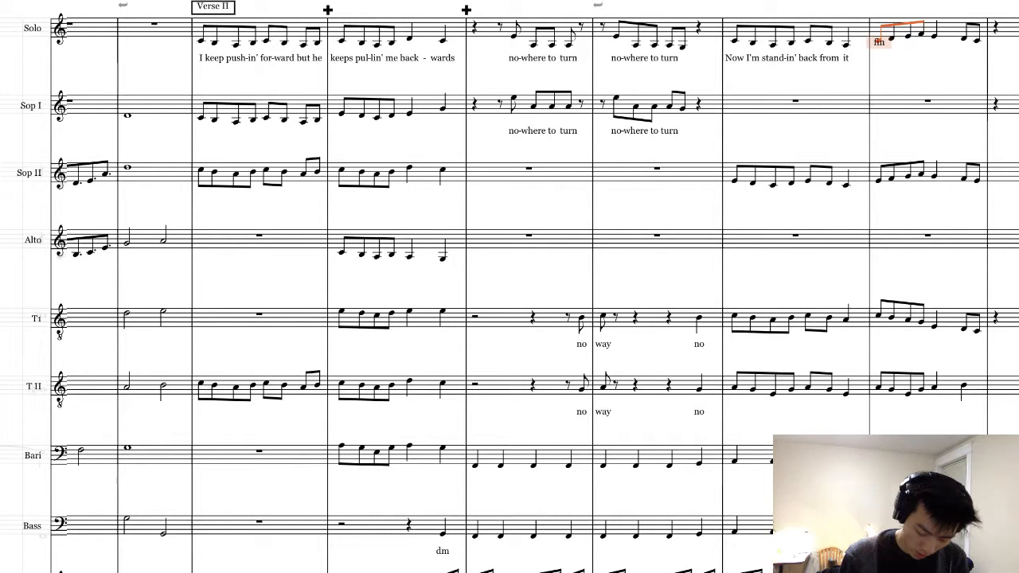
text('-ly)
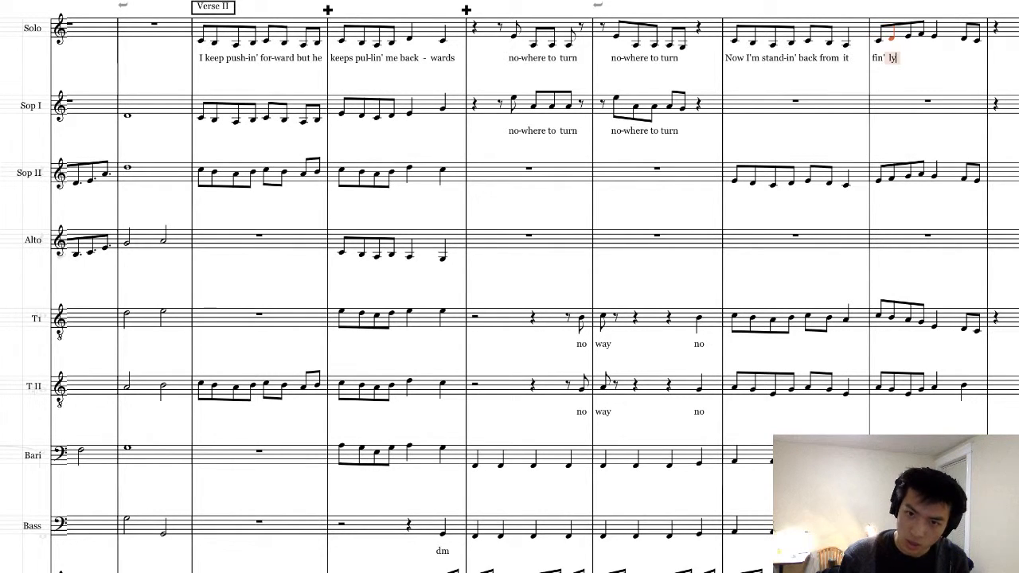
text( see the)
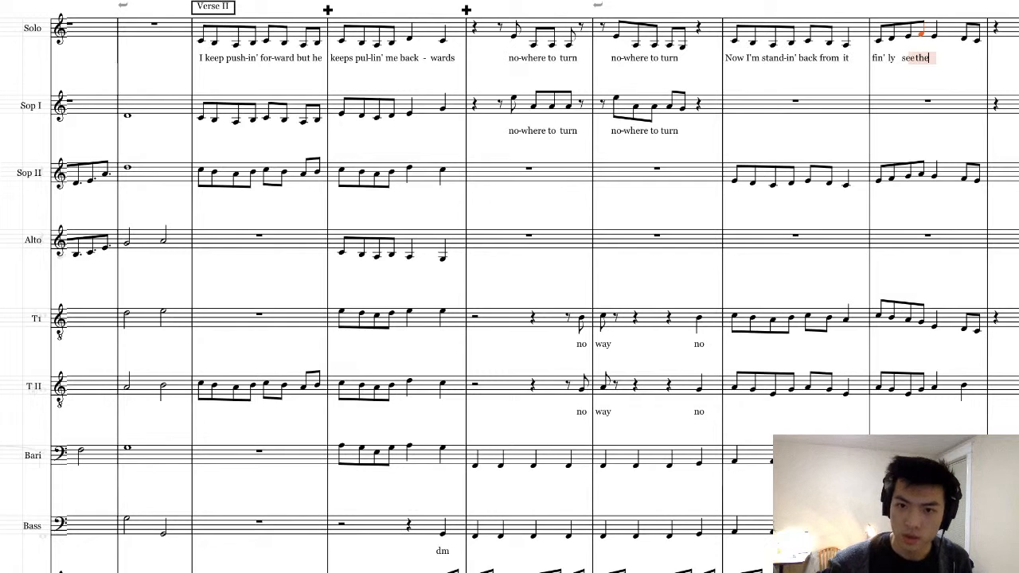
text(pat )
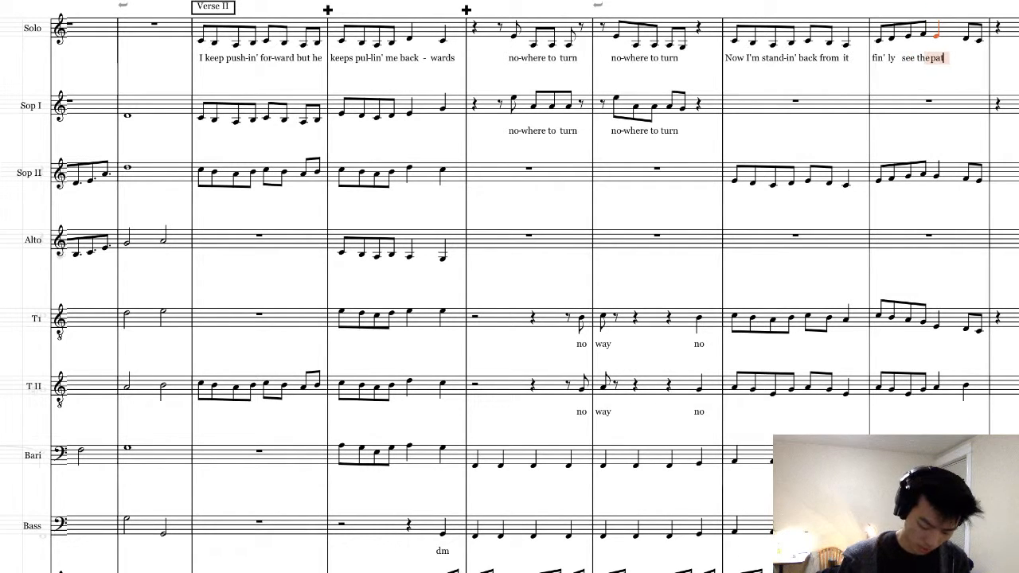
text(- tern)
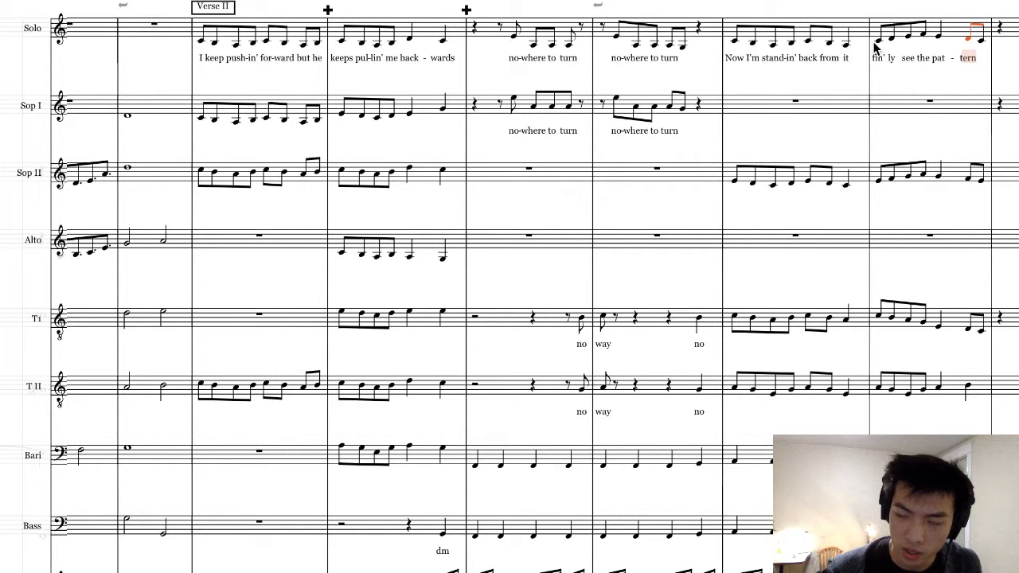
key(Escape)
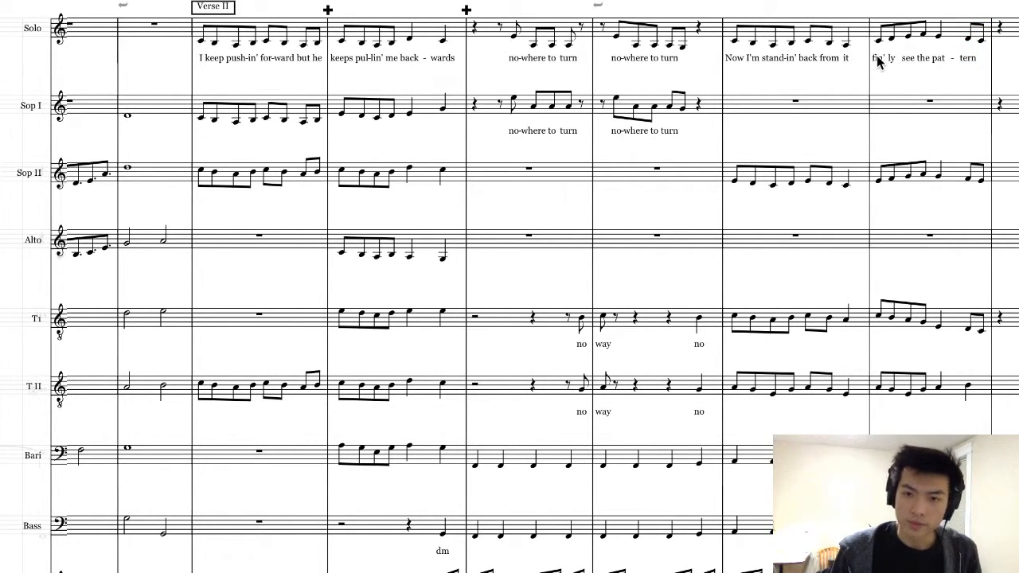
- Respell the first syllable of the Solo's sixth Verse II measure as "fine'"
double_click(882, 57)
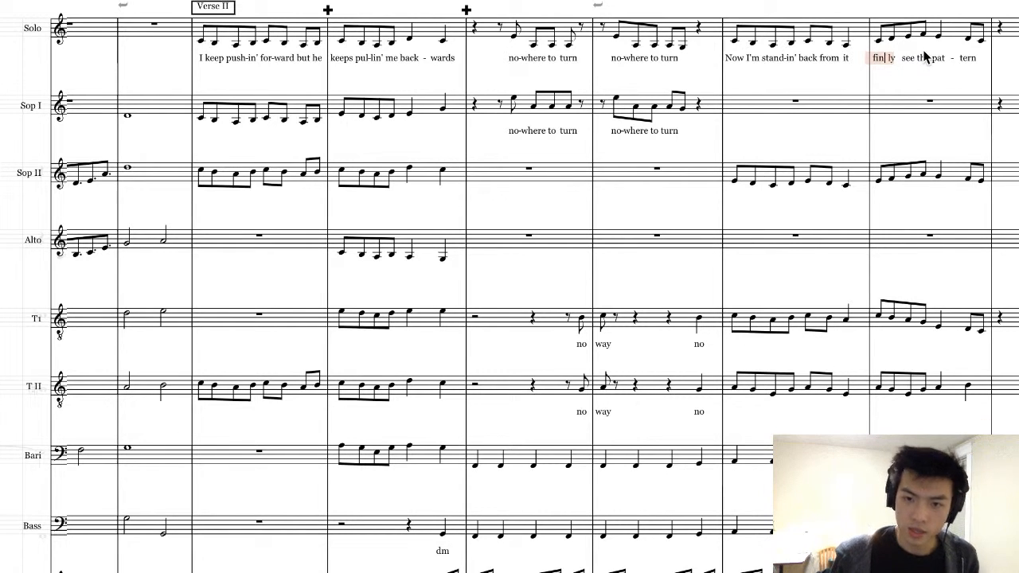
text(e)
key(Escape)
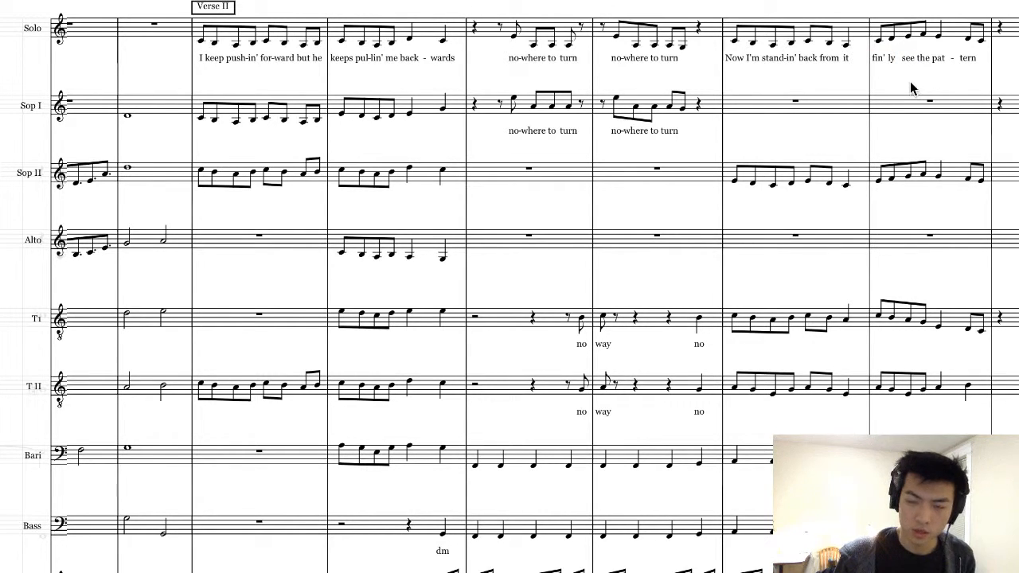
click(881, 62)
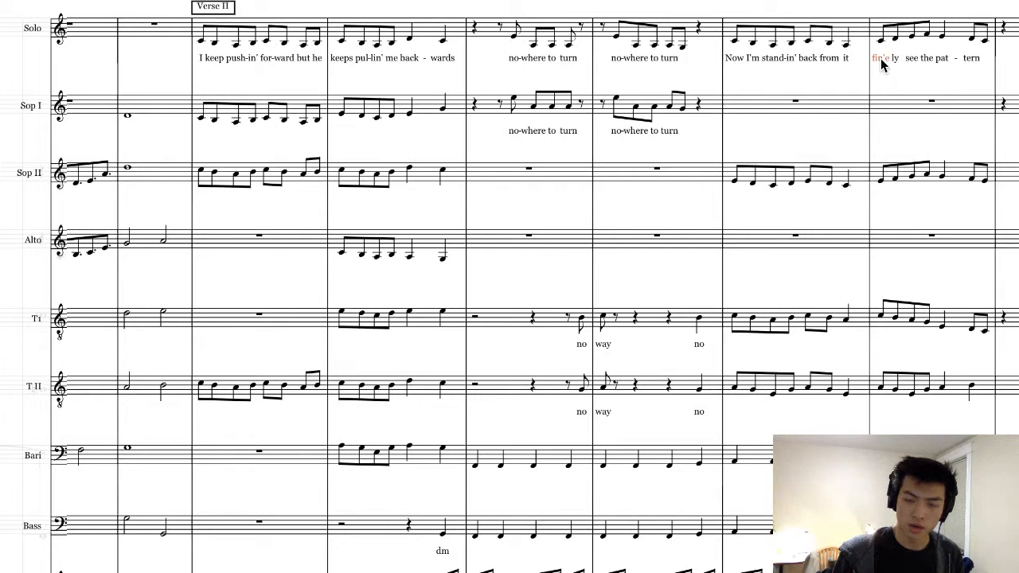
double_click(881, 61)
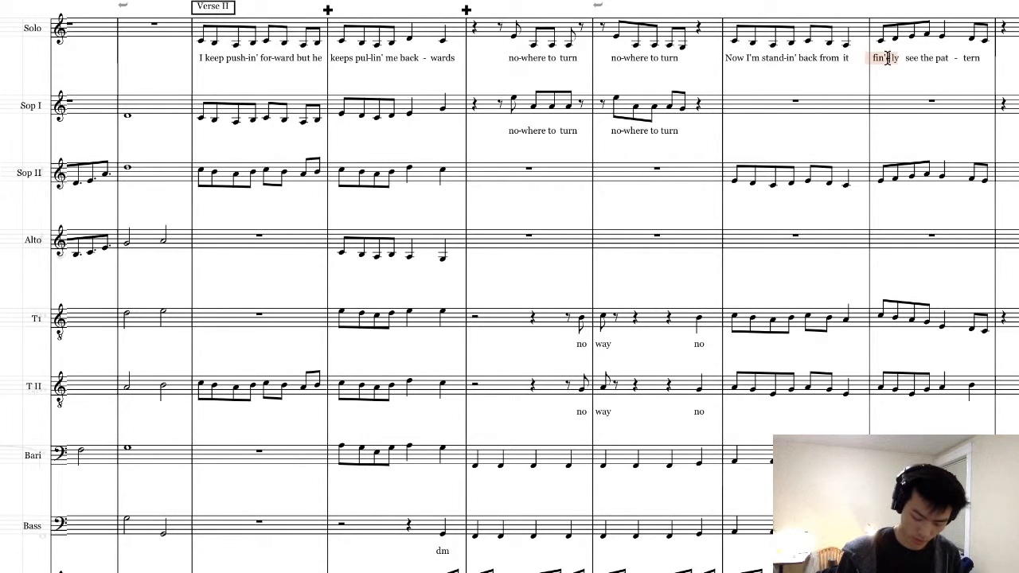
key(BackSpace)
key(BackSpace)
text(e)
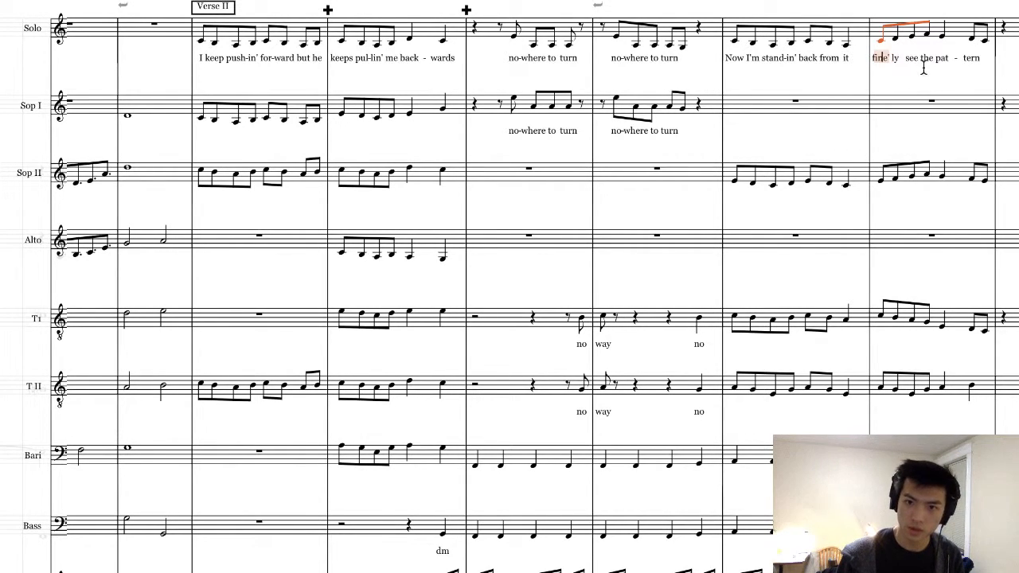
click(922, 73)
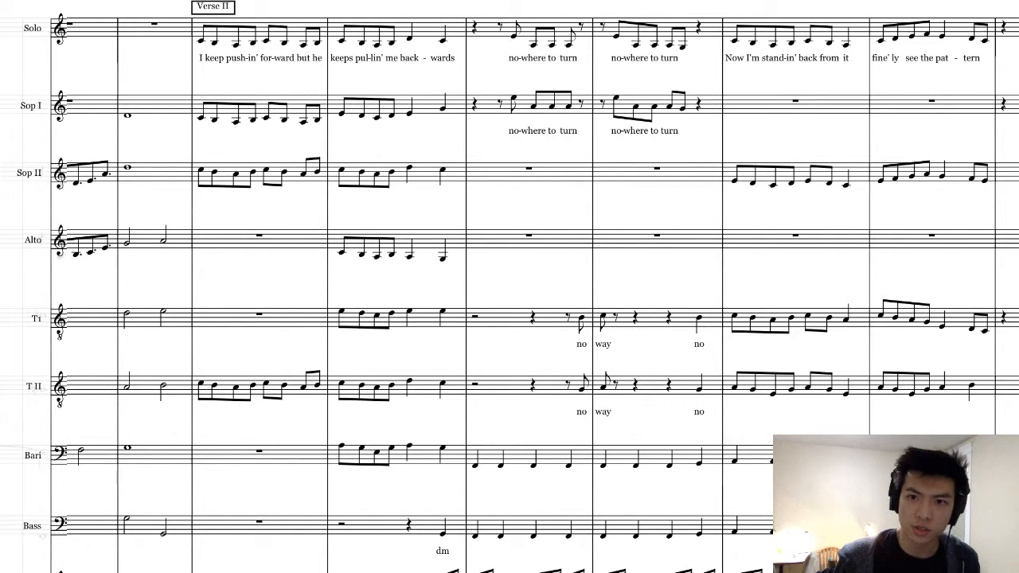
- Switch to the YouTube live dashboard to check the stream's chat and analytics, and confirm reloading the score page on the way
key(alt+Tab)
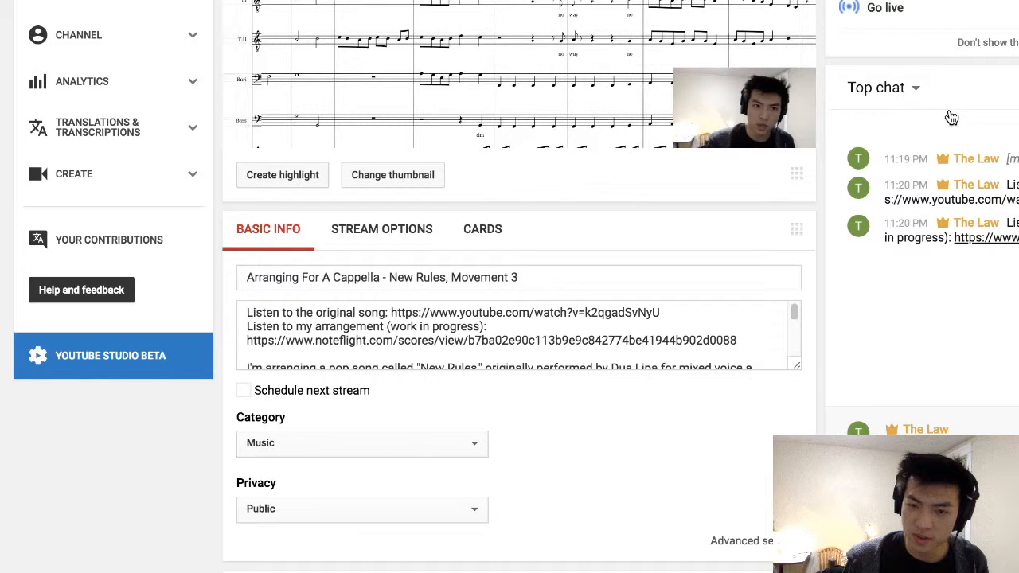
scroll(510, 286, up, 1)
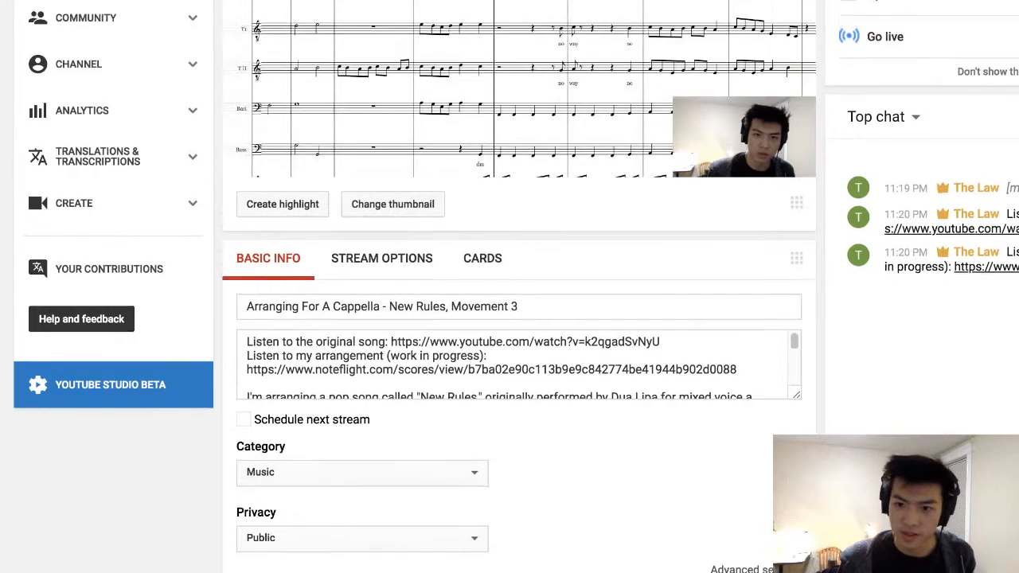
scroll(510, 287, down, 5)
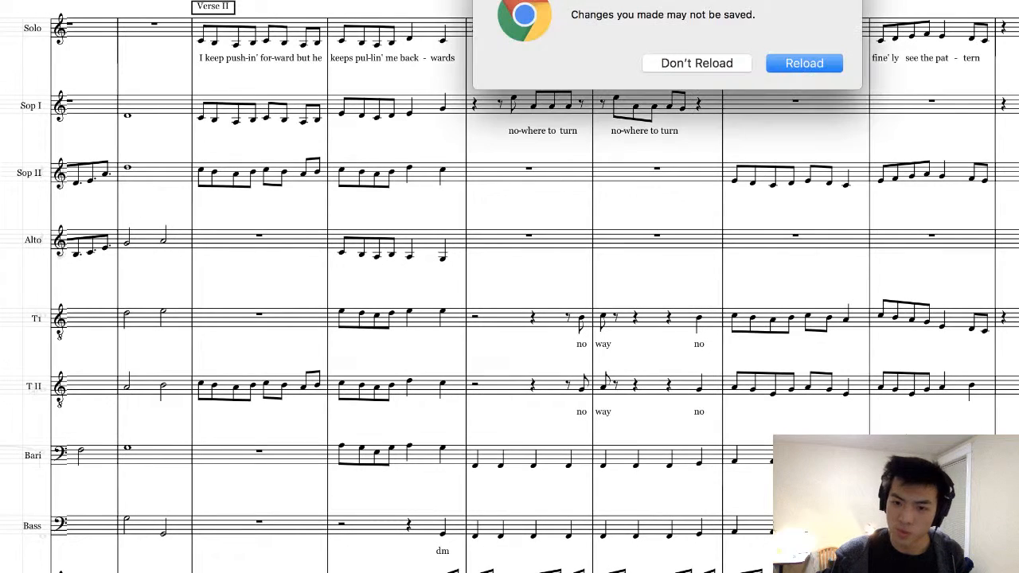
click(786, 63)
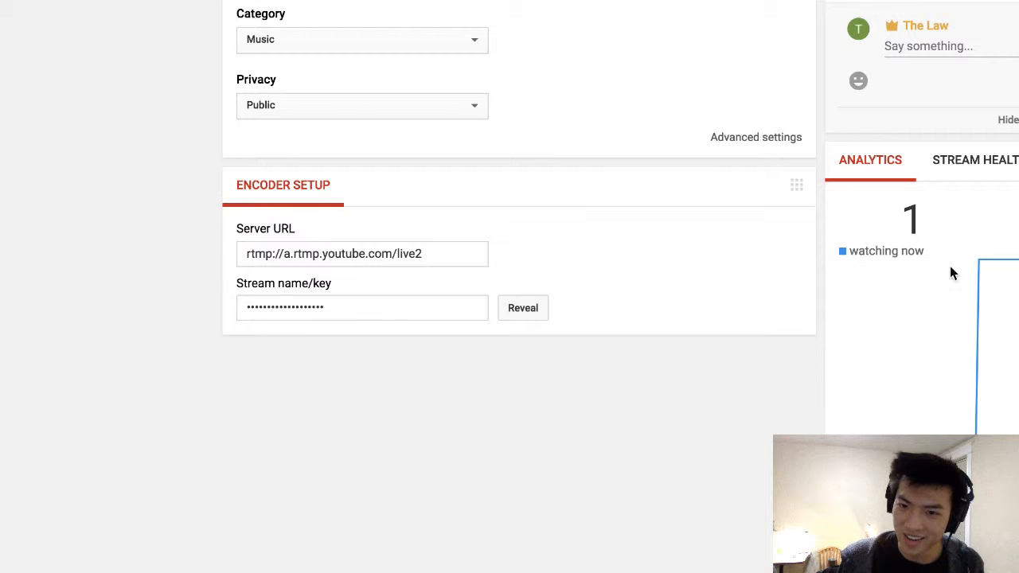
scroll(960, 267, up, 4)
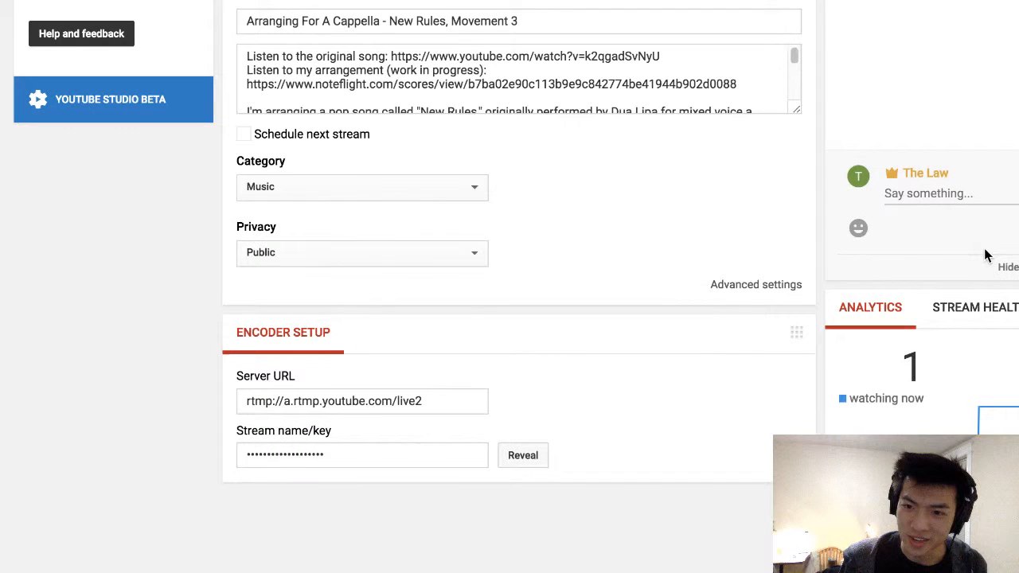
- Look over the live dashboard's preview and chat, and review the opening and Verse I of the reloaded score
scroll(985, 255, up, 9)
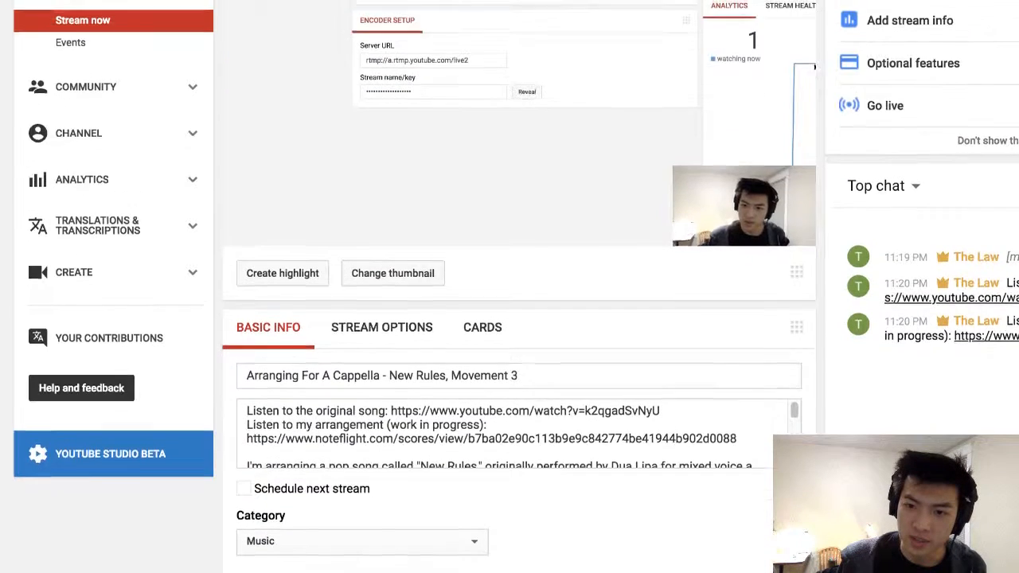
scroll(814, 67, up, 3)
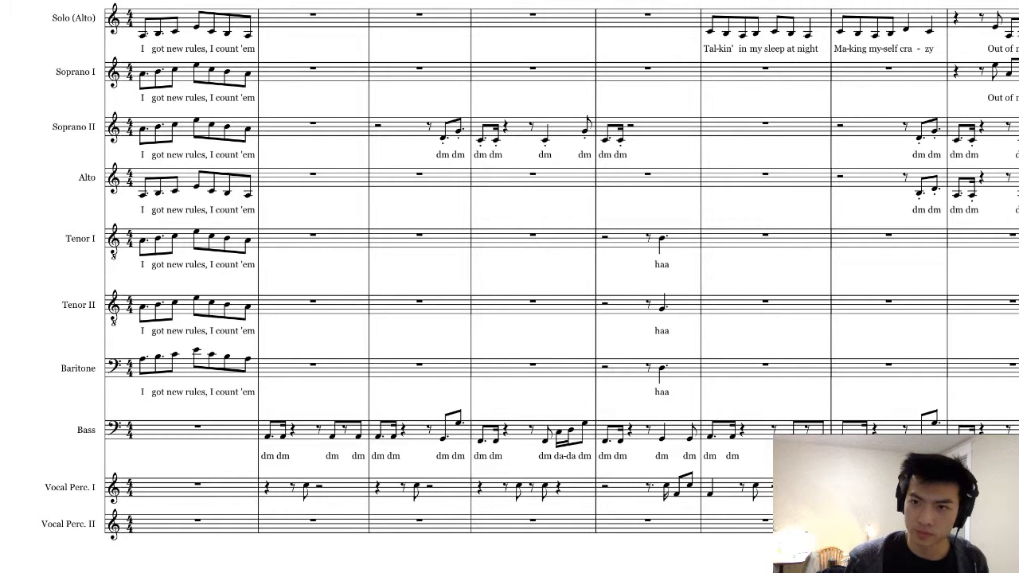
scroll(509, 287, up, 1)
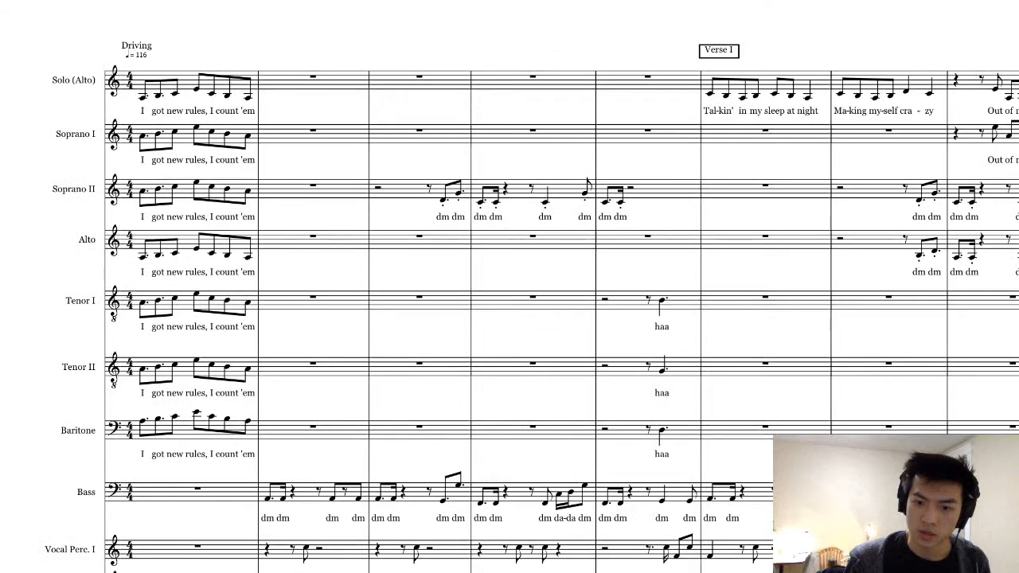
scroll(509, 287, down, 1)
scroll(509, 286, down, 1)
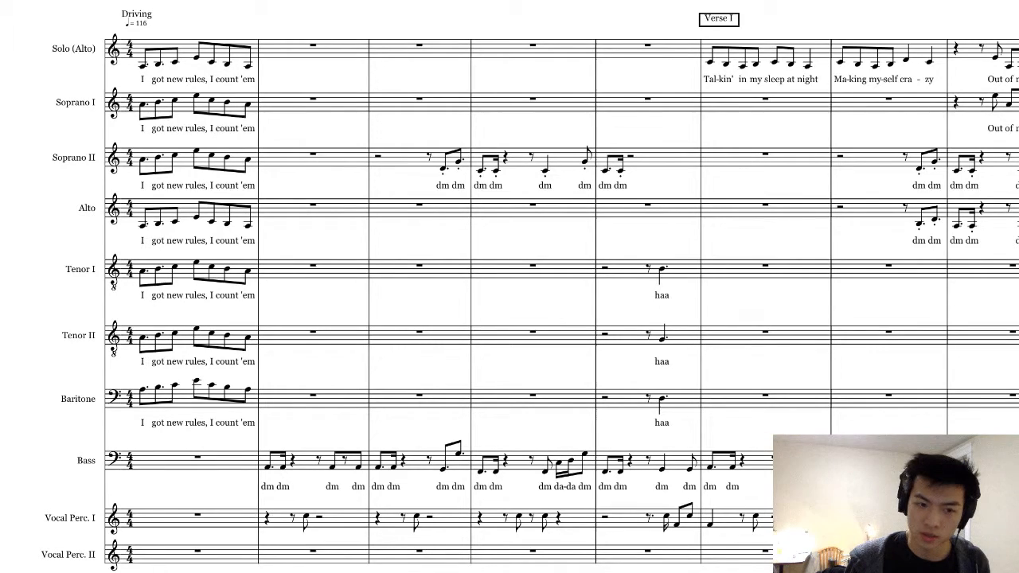
scroll(510, 286, right, 10)
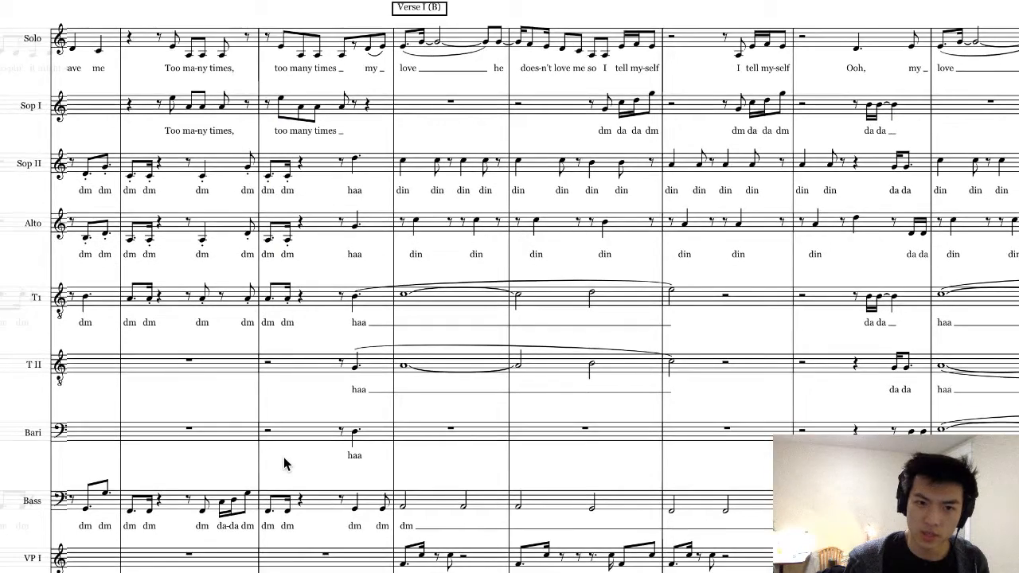
scroll(285, 464, down, 1)
- Switch to OBS to check the stream's status and audio levels, and return to the score
mouse_move(446, 572)
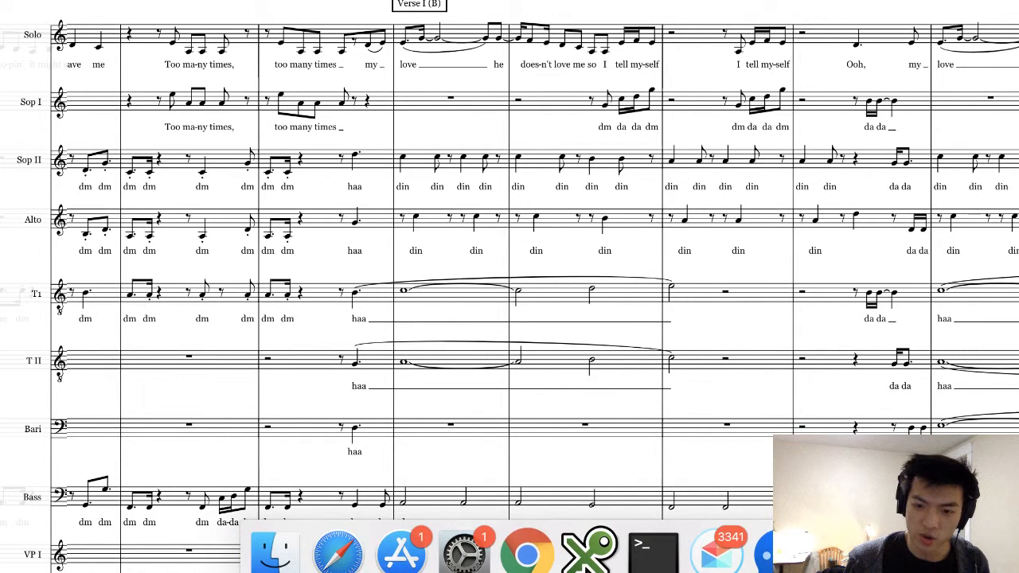
click(844, 554)
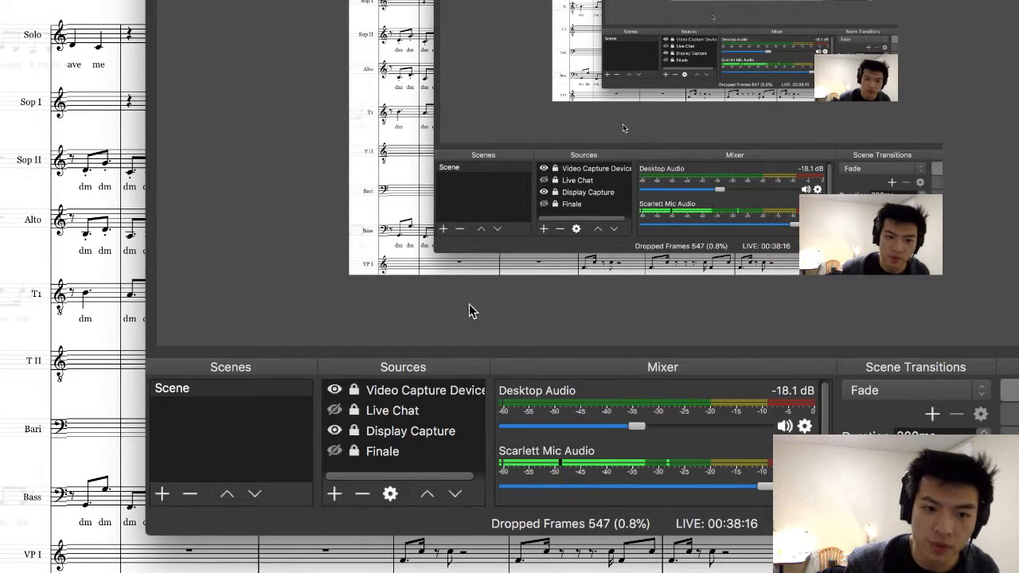
click(16, 137)
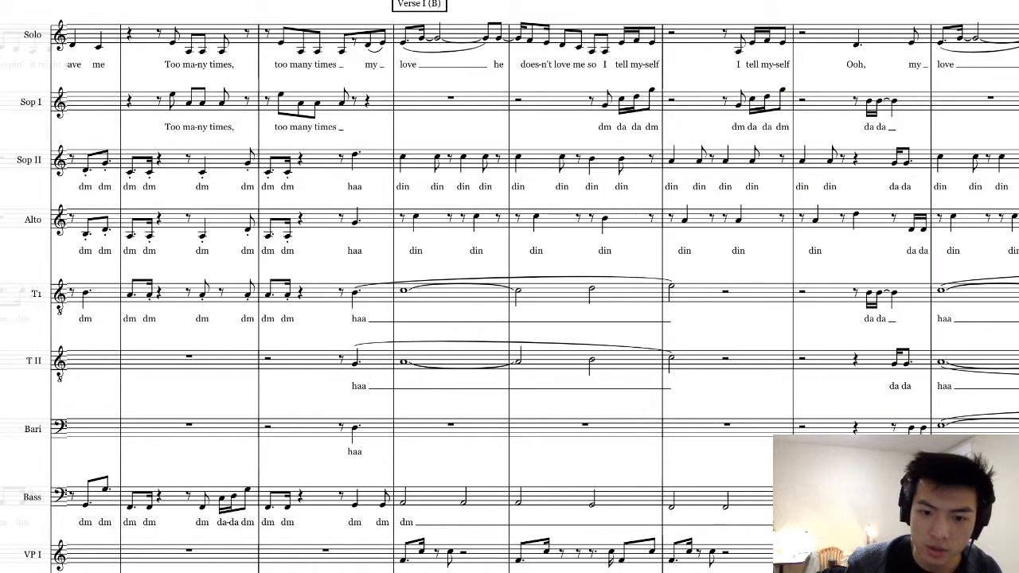
- Begin re-entering the Solo's lyrics in Verse II's fifth measure with "Now I'm" under the first two notes
scroll(251, 568, right, 9)
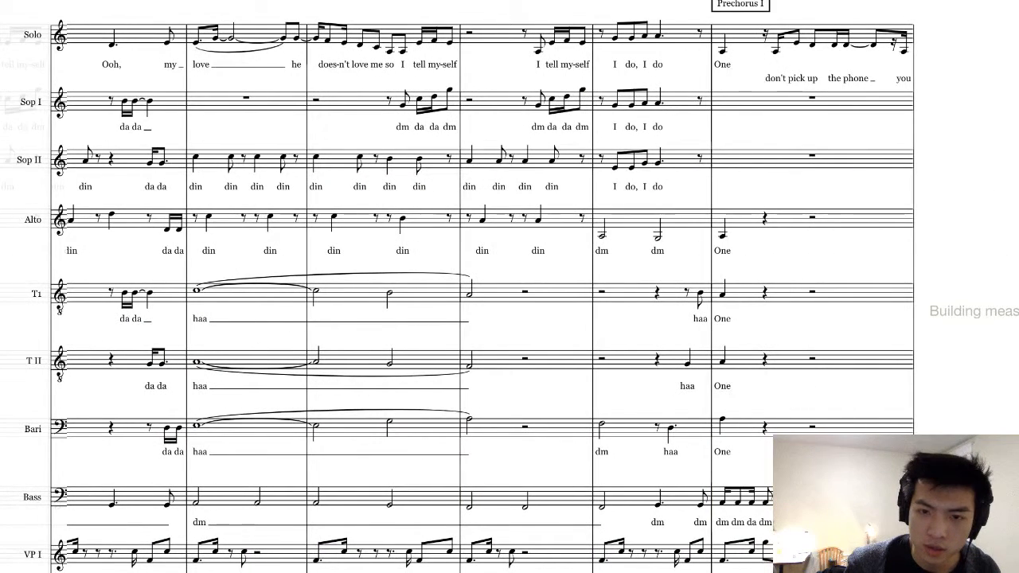
scroll(510, 286, right, 7)
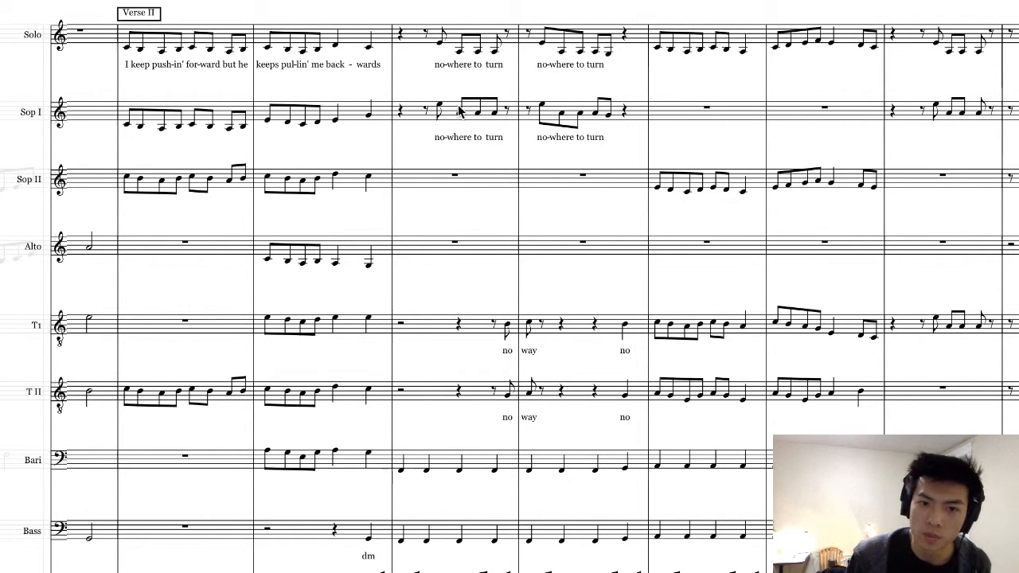
click(657, 47)
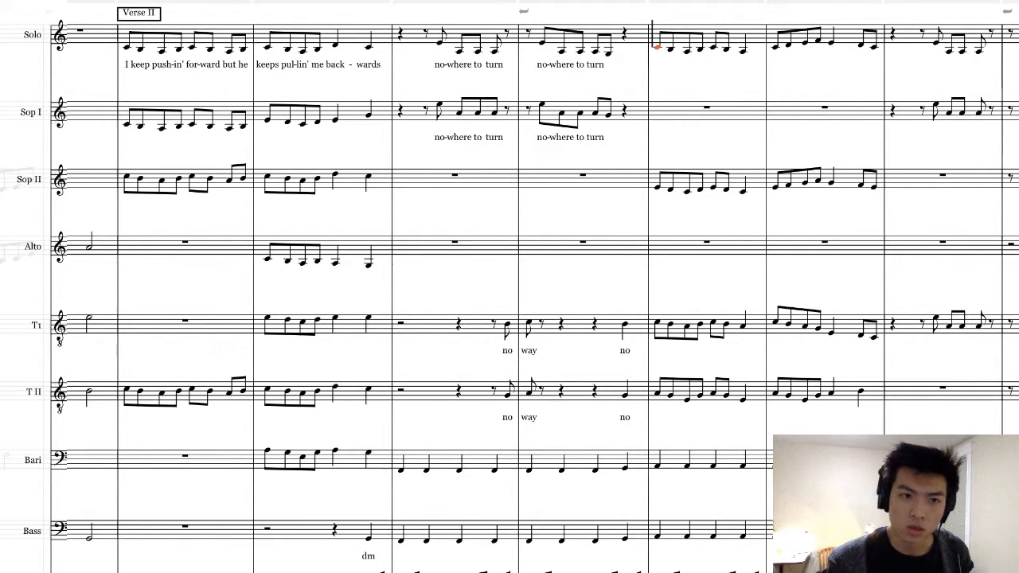
key(s)
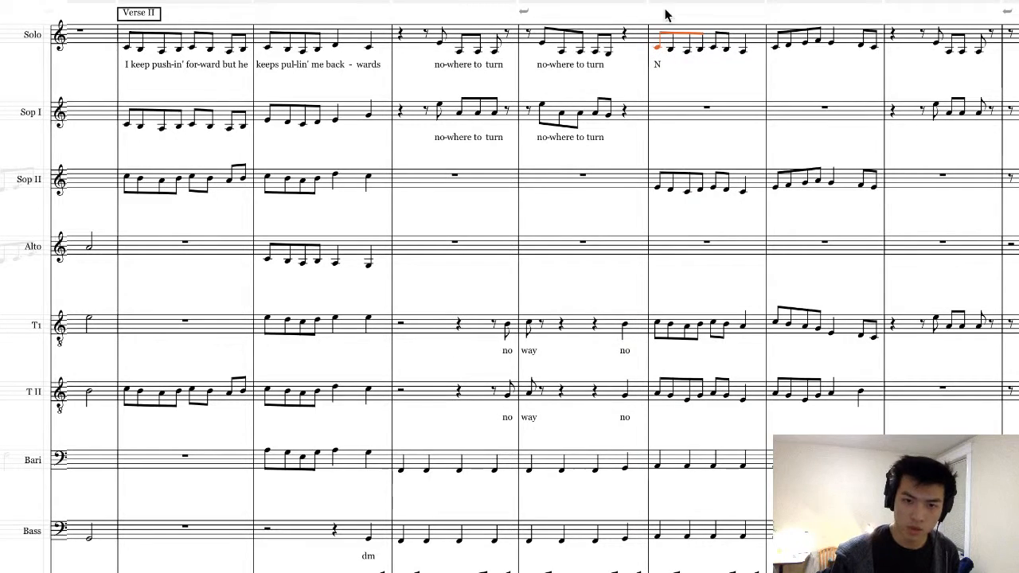
key(ctrl+l)
text(N)
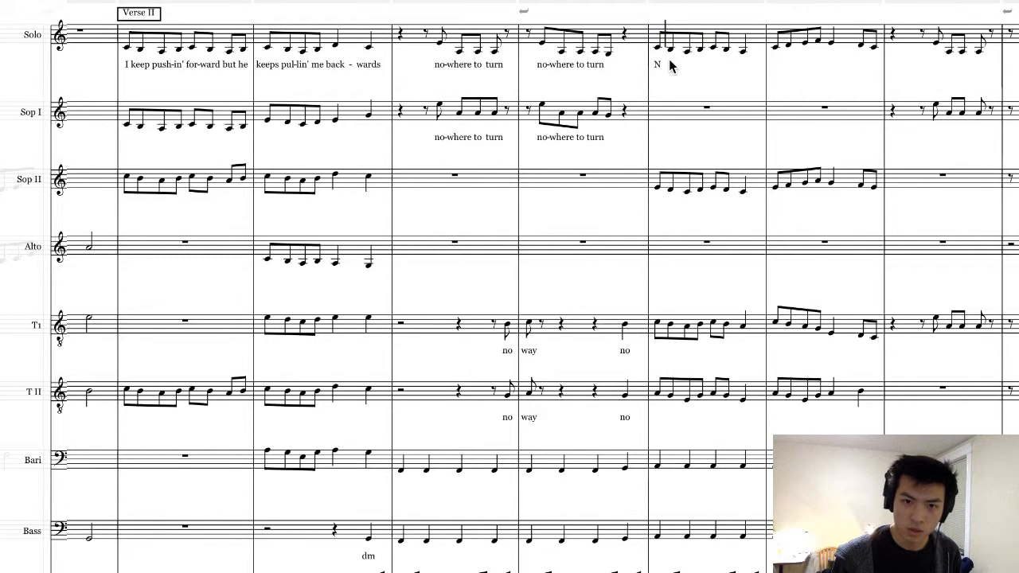
key(Escape)
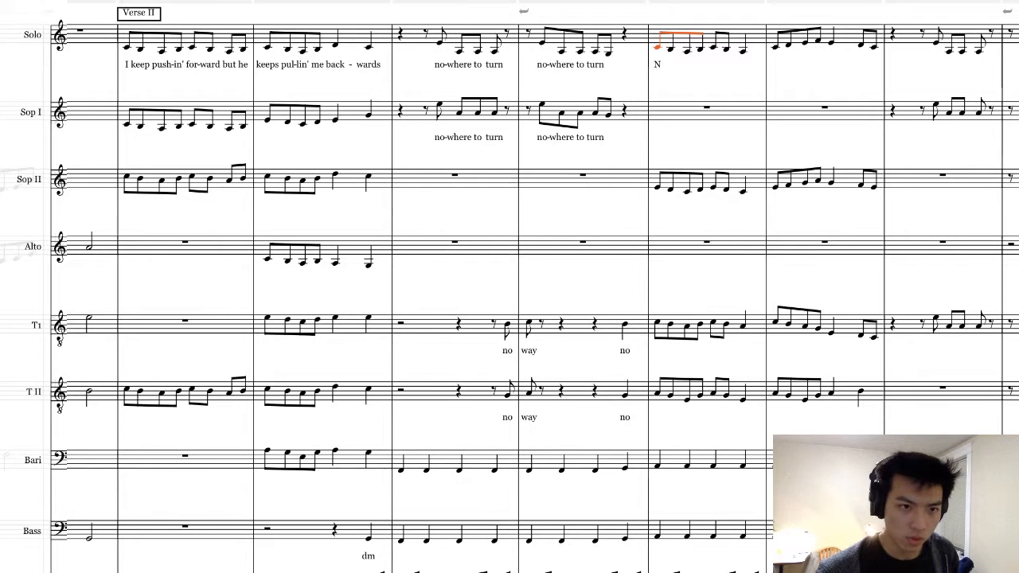
click(659, 64)
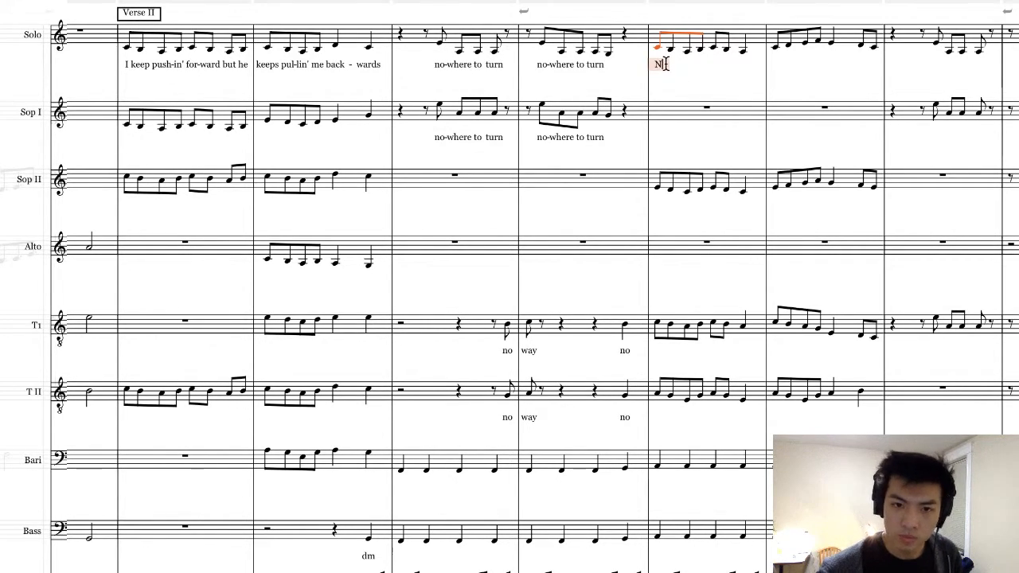
text(Now)
key(space)
text(I'm)
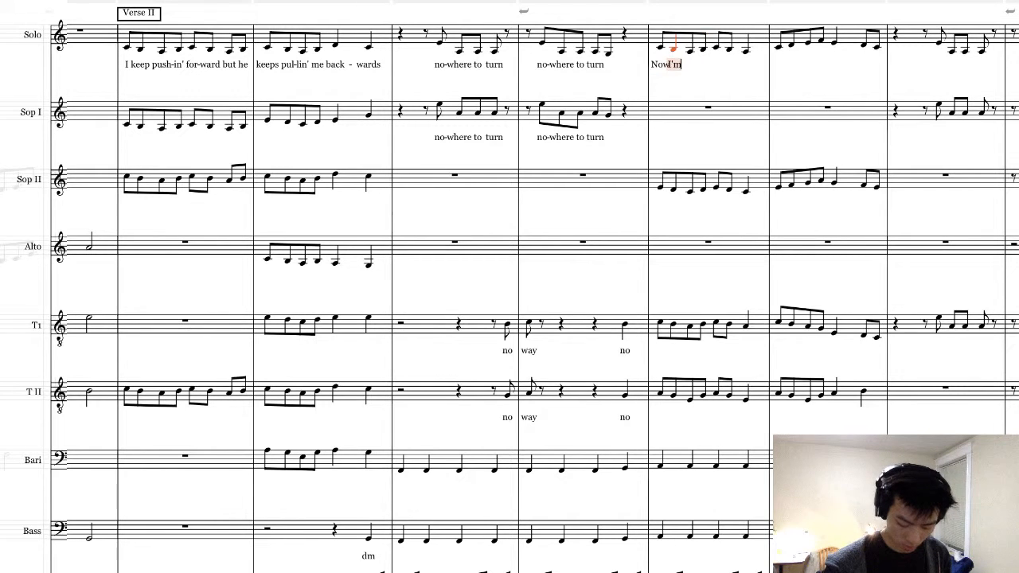
- Continue the Solo's fifth Verse II measure with the syllables "stand in' back from it", one per note
key(space)
text(stand)
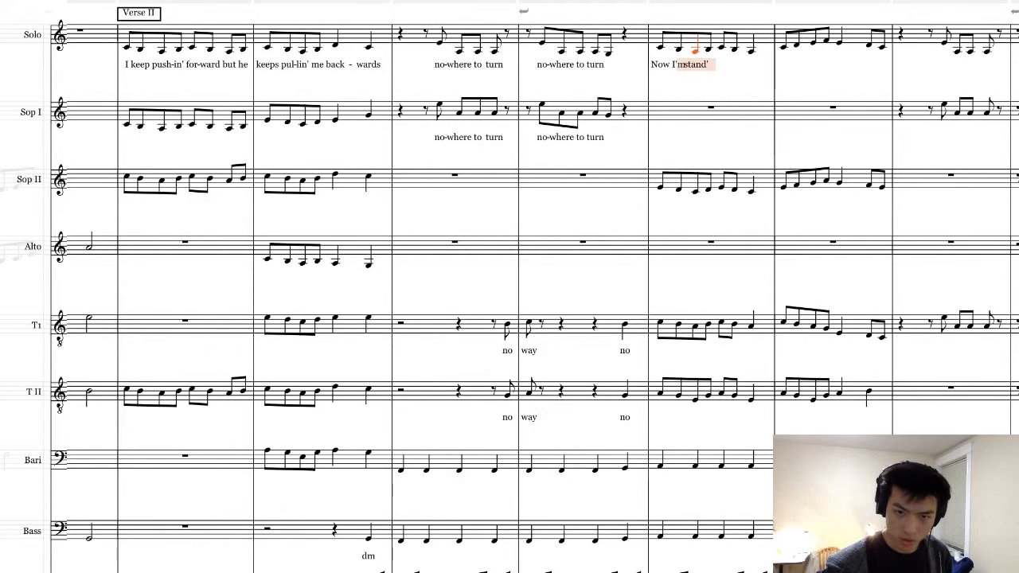
key(space)
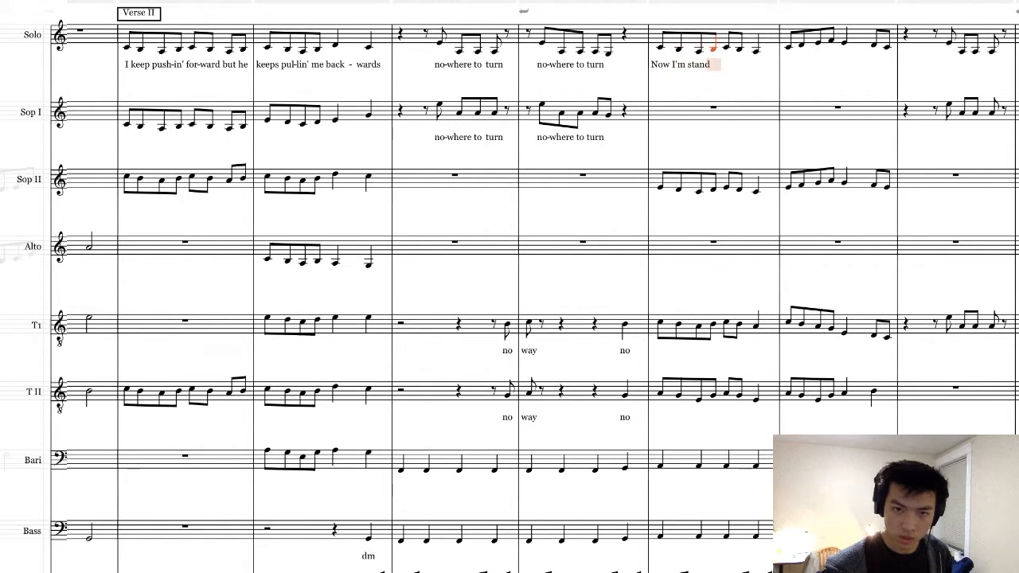
text(in')
key(space)
text(back)
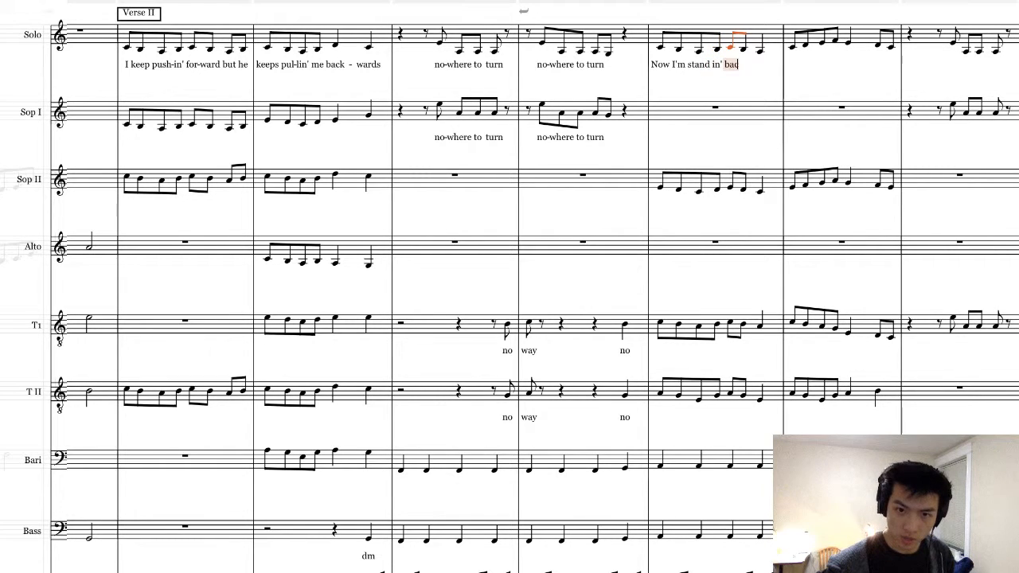
key(space)
text(from)
key(space)
text(it)
key(space)
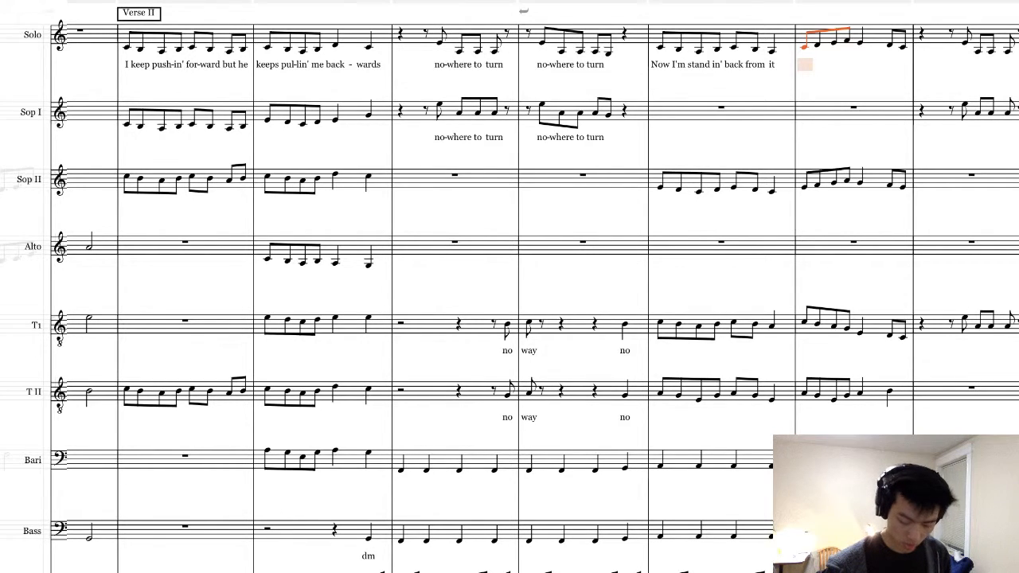
- Add the lyrics "fine'-ly see the pat-tern" under the Solo's notes in Verse II's sixth measure
text(fine'-ly seee the p)
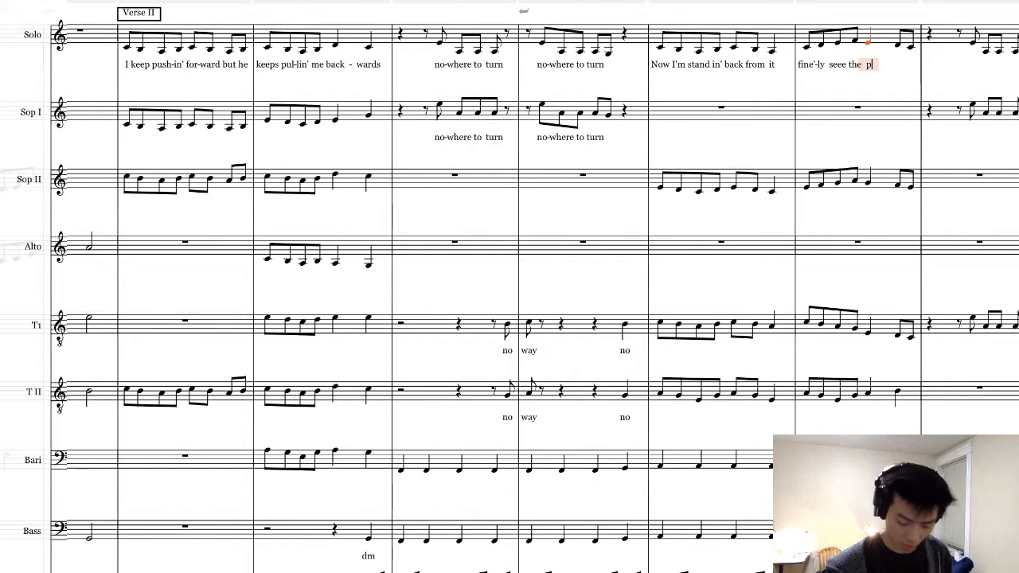
text(at)
key(minus)
text(tern)
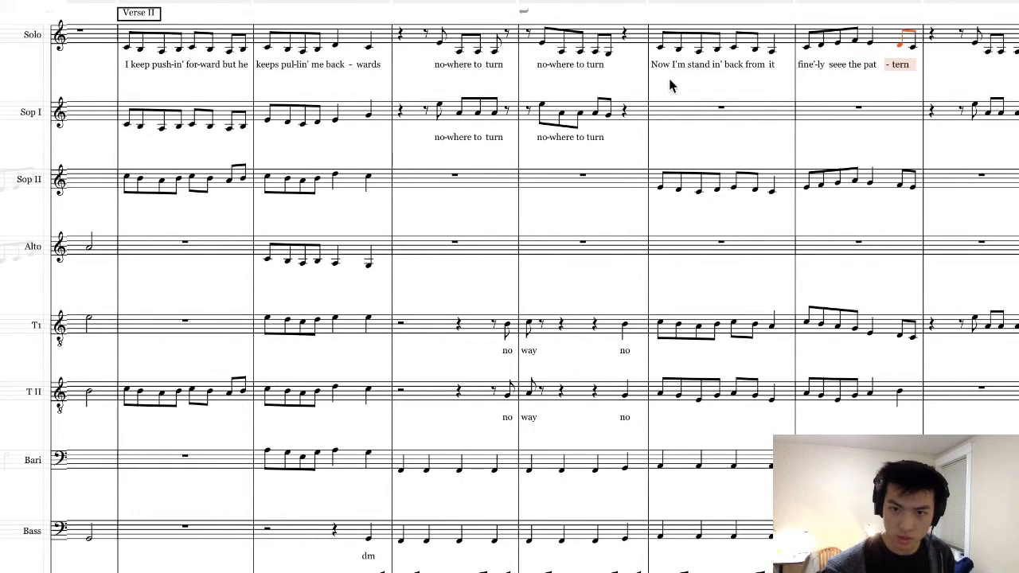
click(838, 62)
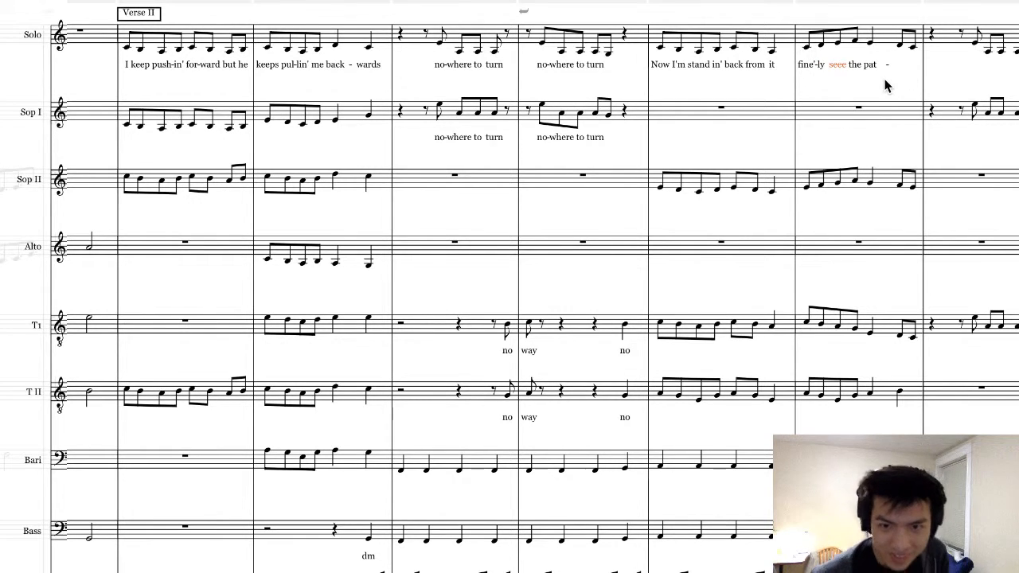
key(Return)
key(BackSpace)
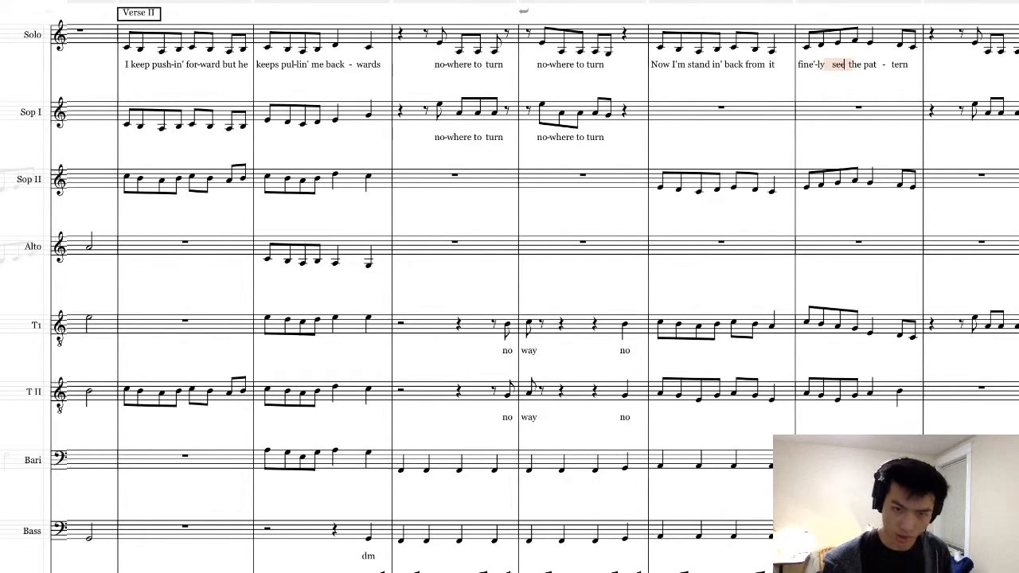
click(864, 95)
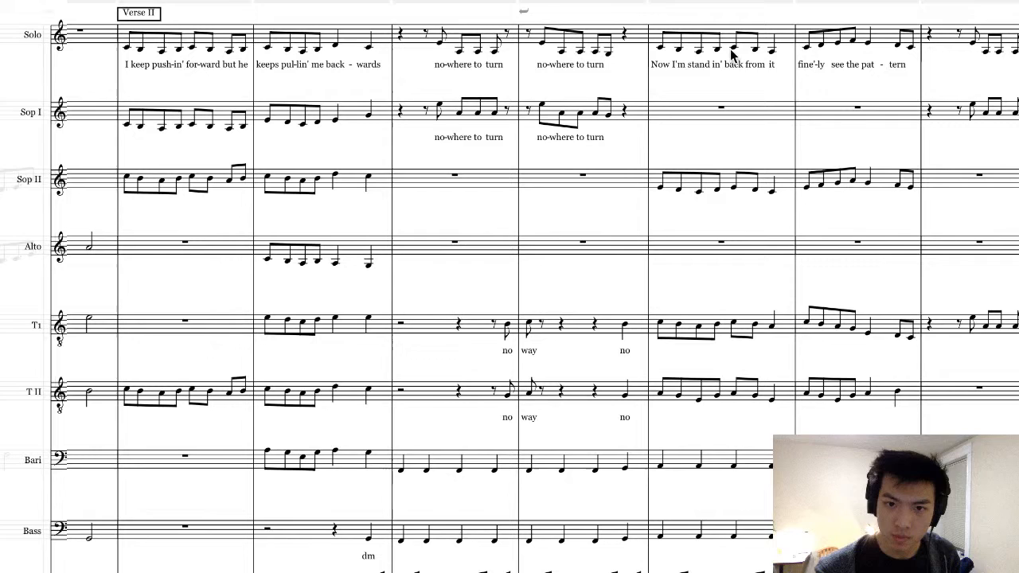
- Shorten the Solo's last note in Verse II's fifth measure to an eighth and add another eighth note with the lyric "I"
click(771, 54)
key([)
key(Right)
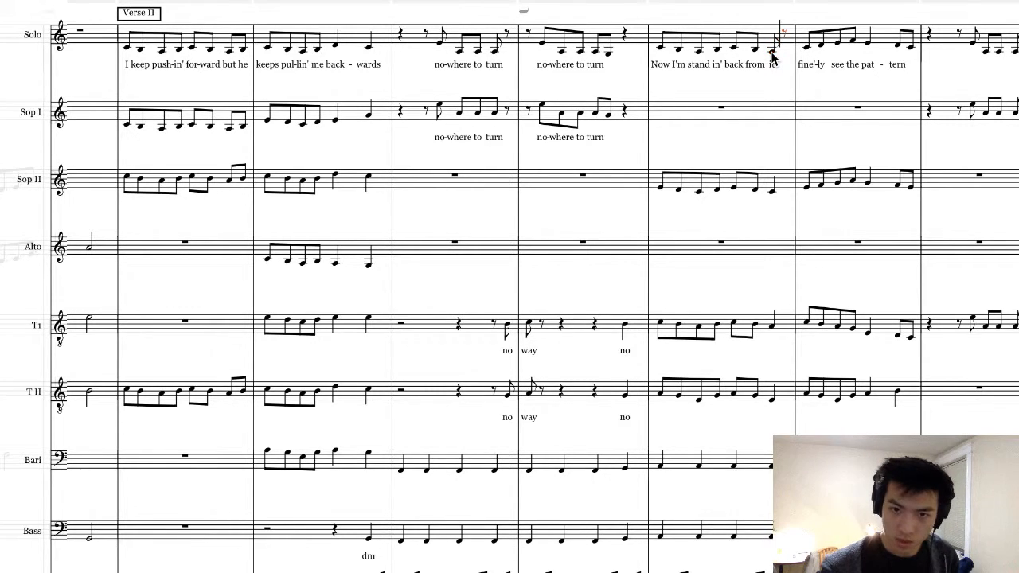
key(c)
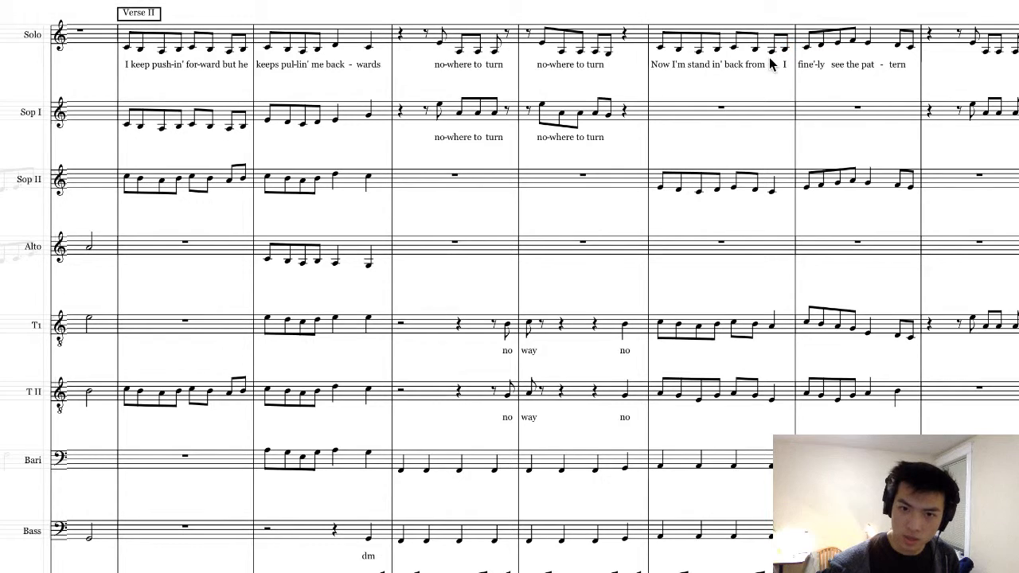
- Add a comma after the Solo's lyric "it" in Verse II's fifth measure
double_click(771, 64)
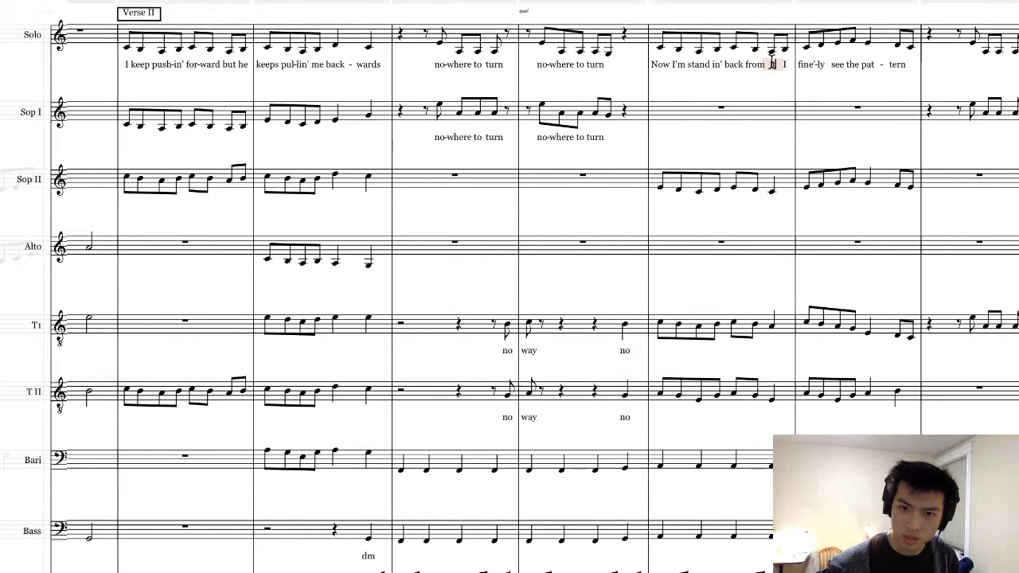
text(,)
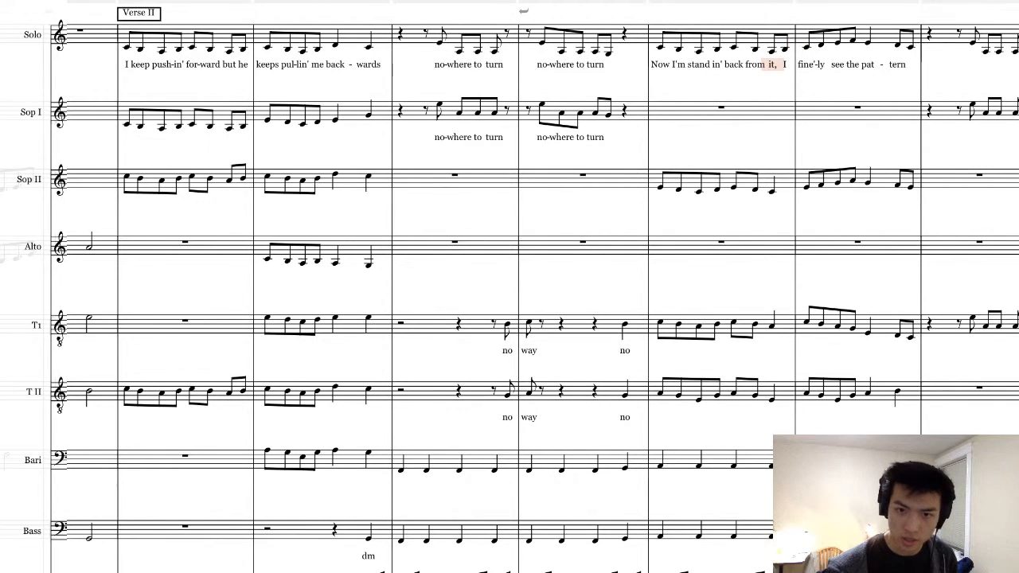
click(796, 83)
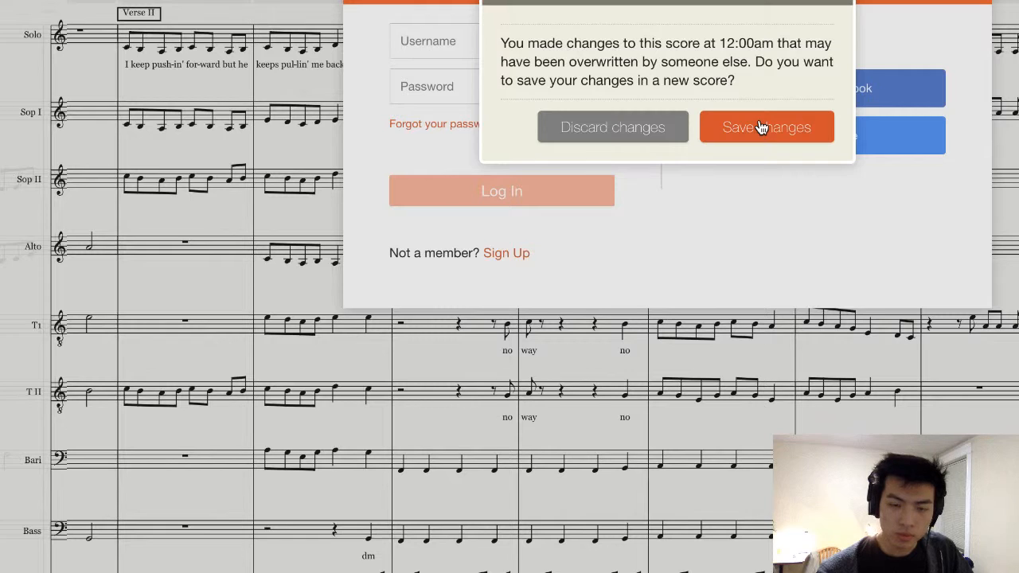
- Choose to discard changes in the overwritten-score prompt but decline the page reload, and close the login form to return to the score
click(625, 117)
click(730, 72)
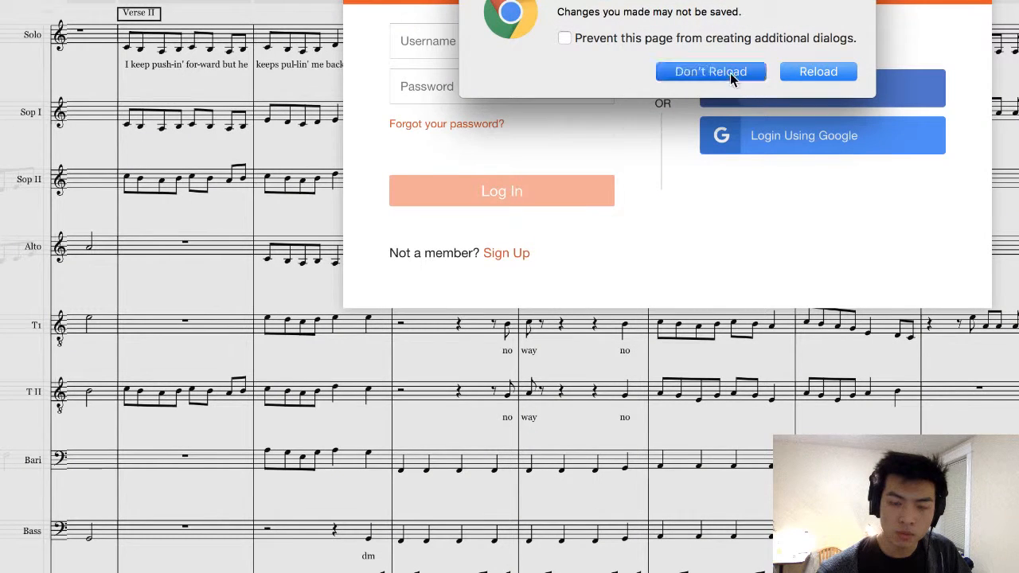
click(504, 47)
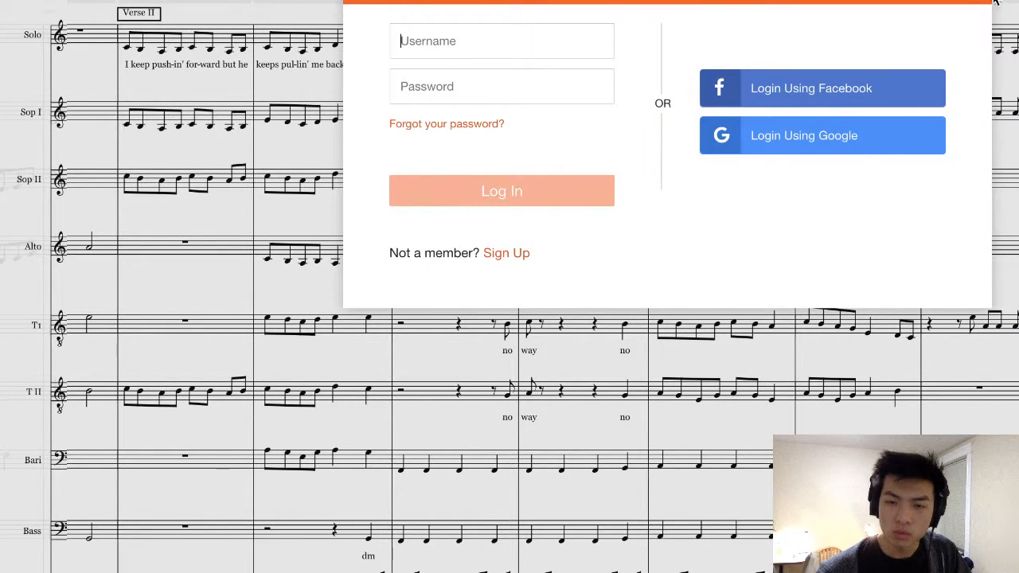
click(969, 3)
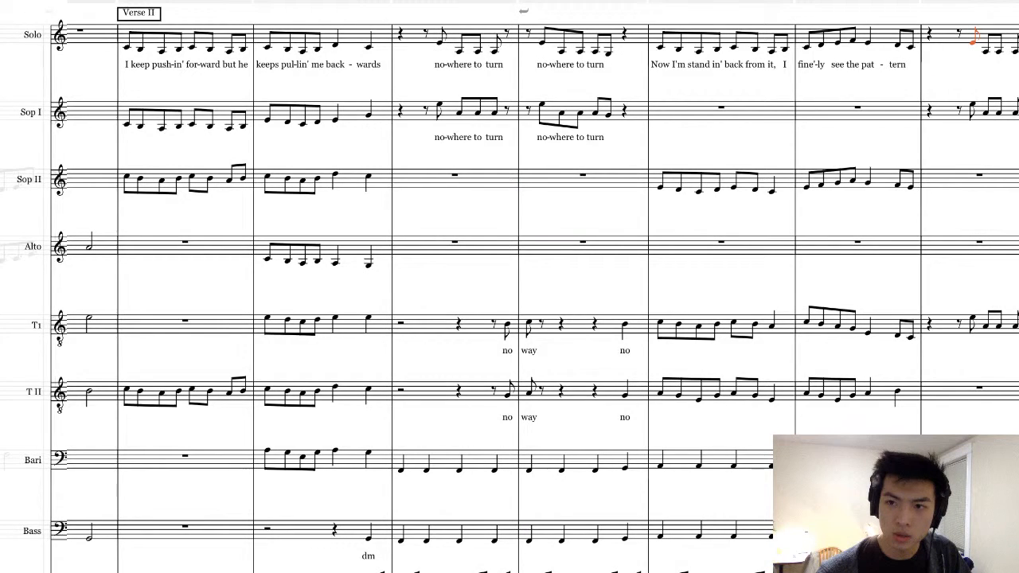
scroll(509, 286, right, 3)
scroll(509, 287, left, 3)
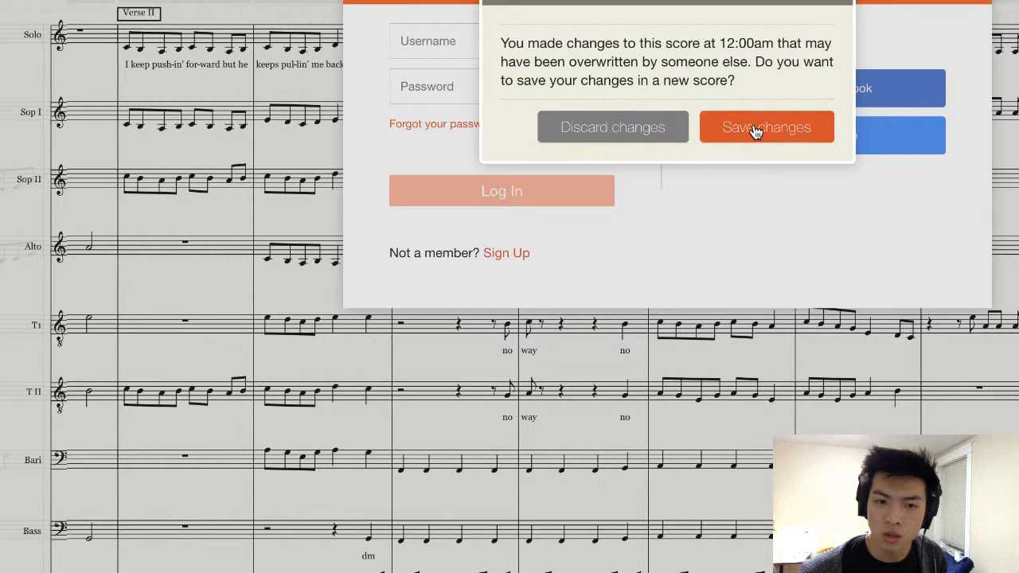
- Dismiss the repeated save-conflict prompt without saving a new score or reloading, and close the login form again
click(649, 129)
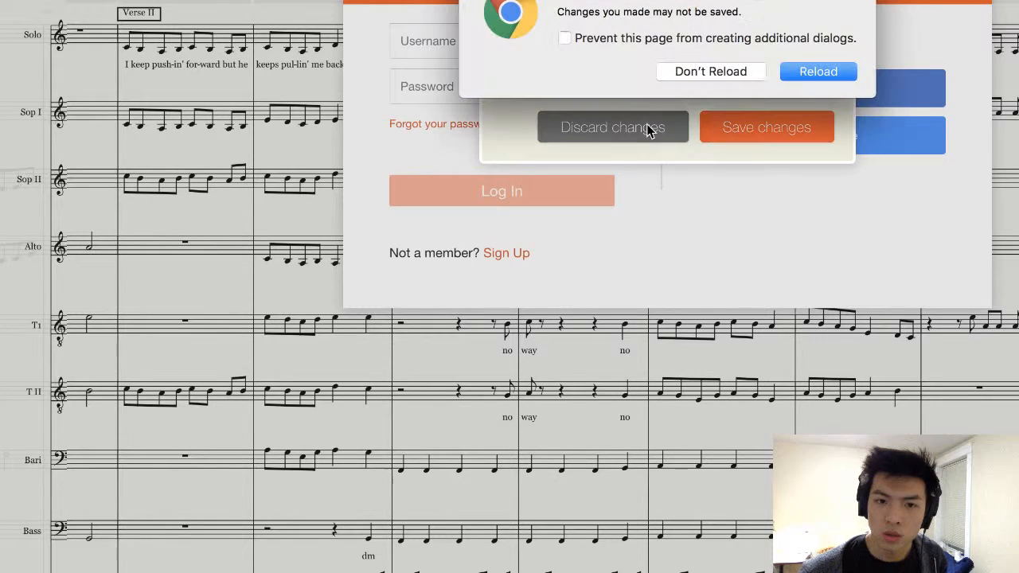
click(721, 73)
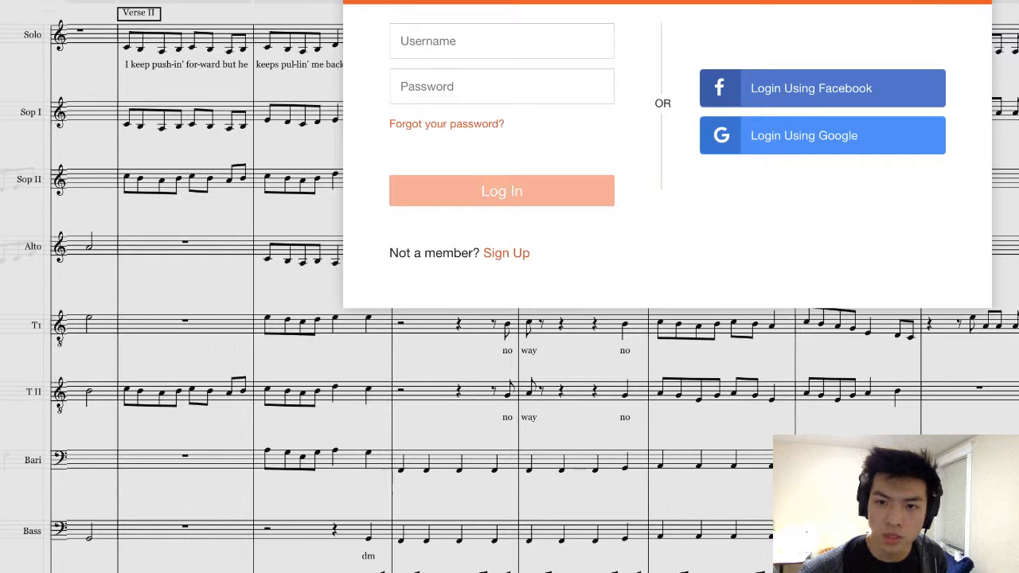
click(972, 2)
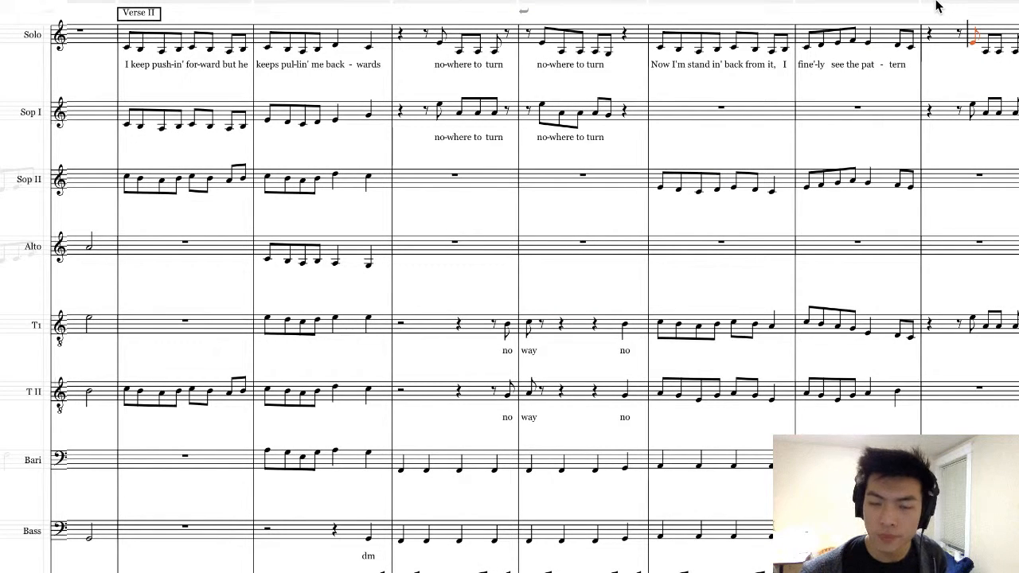